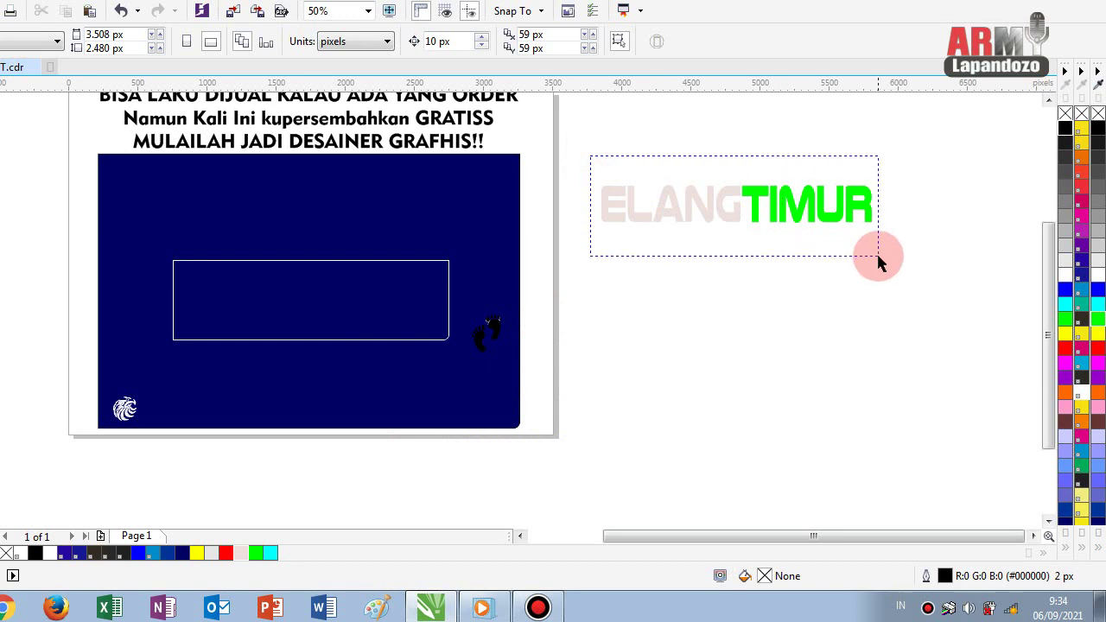
# - Move the ELANGTIMUR lettering into the white frame on the banner and reduce the frame's height to about 431 px
pyautogui.moveTo(737, 203); pyautogui.dragTo(305, 294)
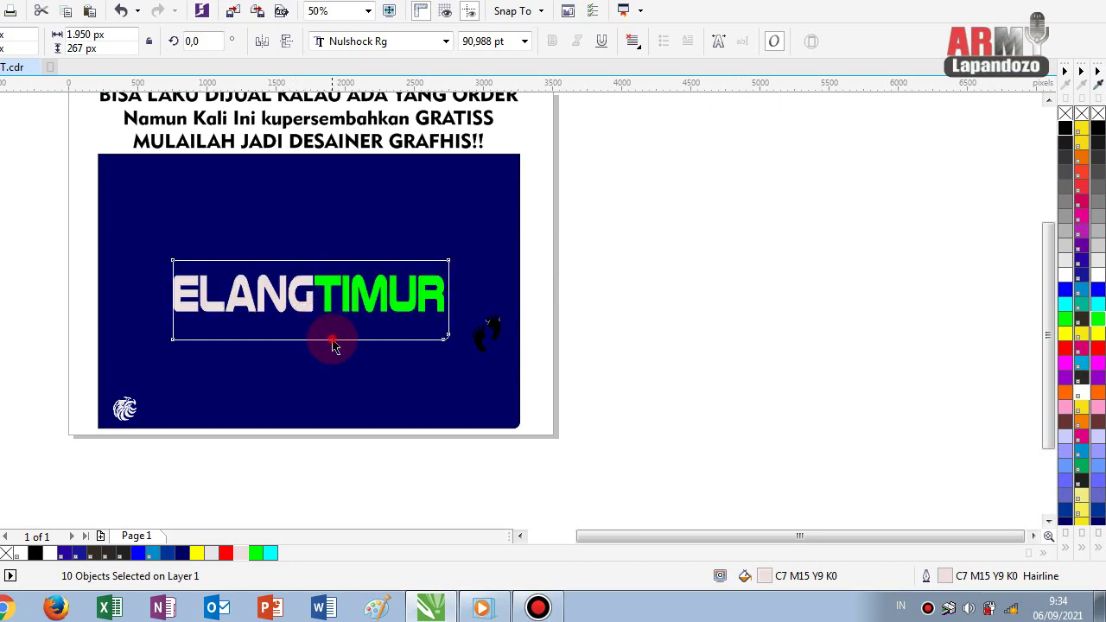
pyautogui.click(317, 345)
pyautogui.moveTo(310, 345); pyautogui.dragTo(313, 325)
pyautogui.press('Escape')
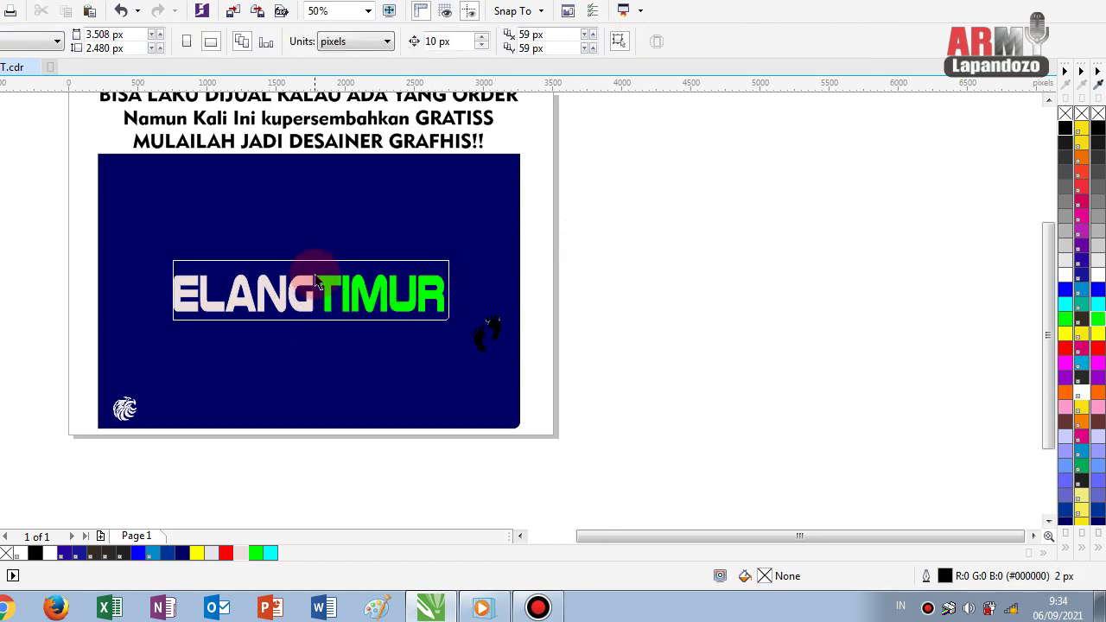
# - Skew all the ELANGTIMUR letters so they slant to the right inside the frame
pyautogui.scroll(2, 313, 274)
pyautogui.click(285, 316)
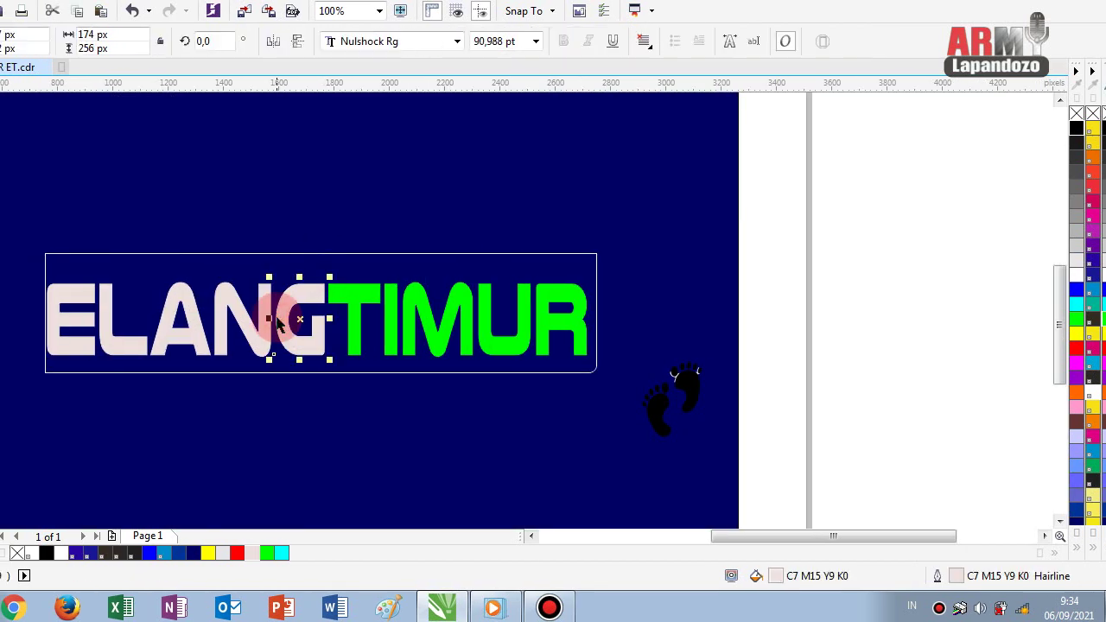
pyautogui.scroll(-2, 288, 311)
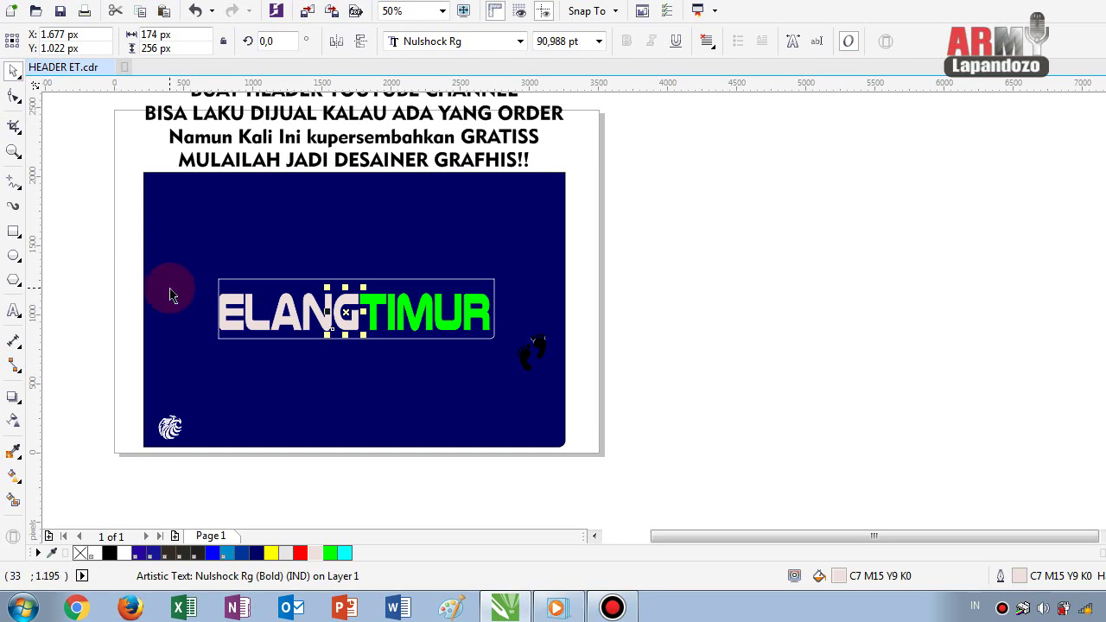
pyautogui.moveTo(147, 282); pyautogui.dragTo(504, 342)
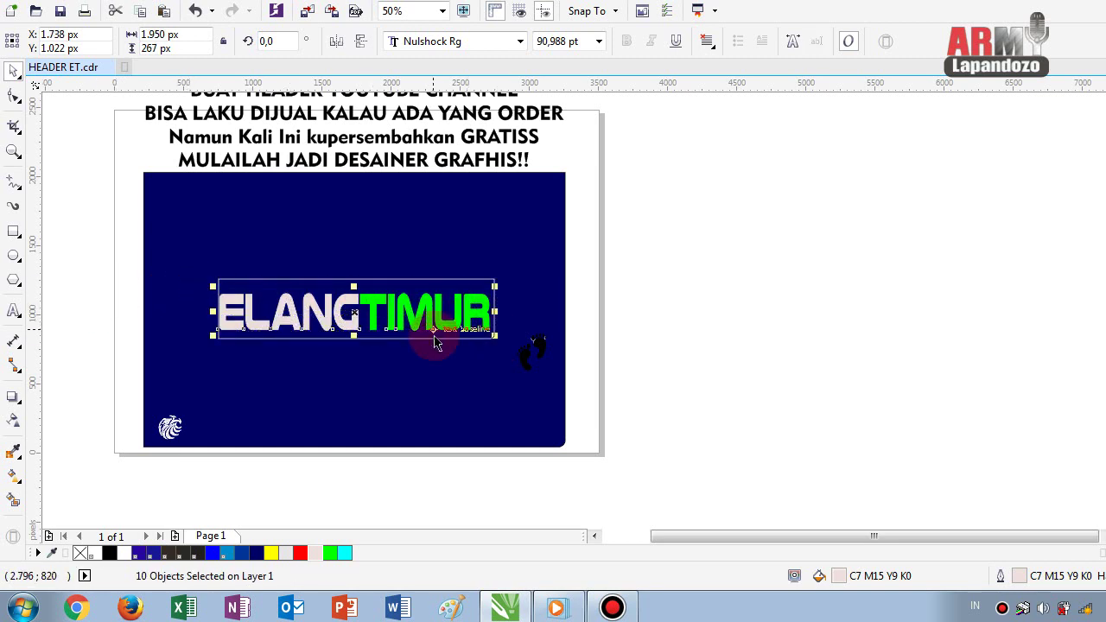
pyautogui.moveTo(356, 290); pyautogui.dragTo(364, 292)
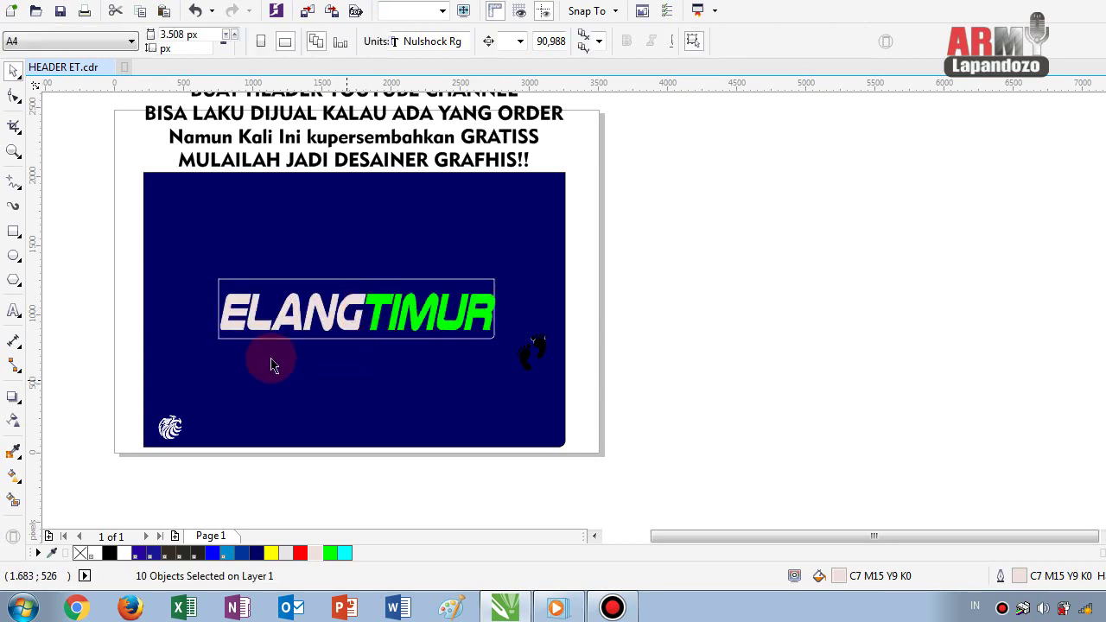
# - Move the frame off the banner to the empty area beside the page and give it a black outline
pyautogui.click(248, 280)
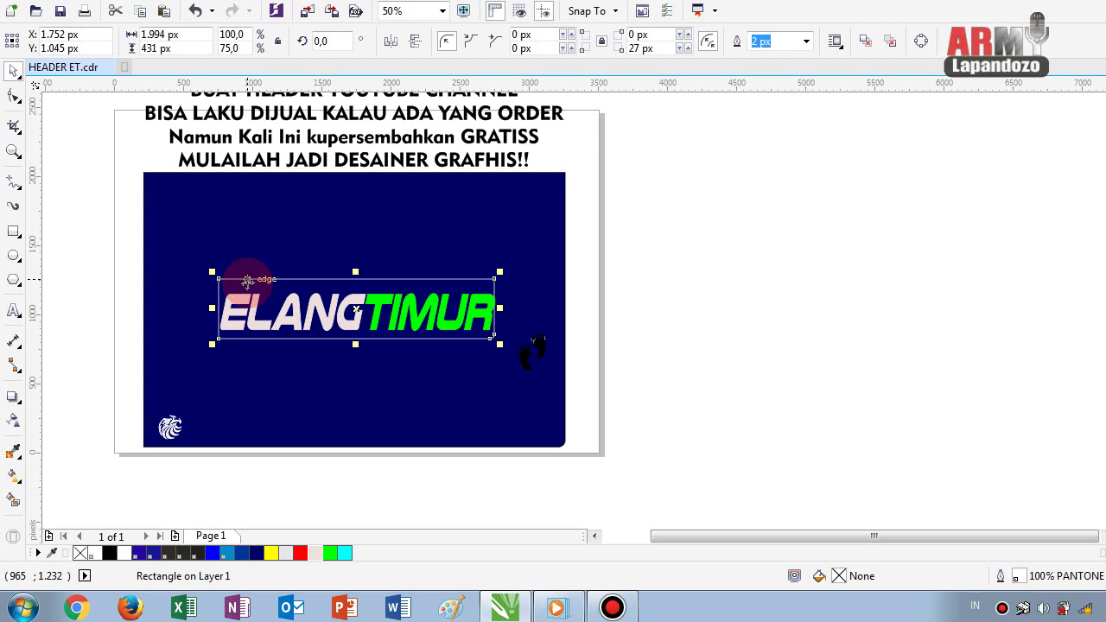
pyautogui.moveTo(358, 310); pyautogui.dragTo(805, 309)
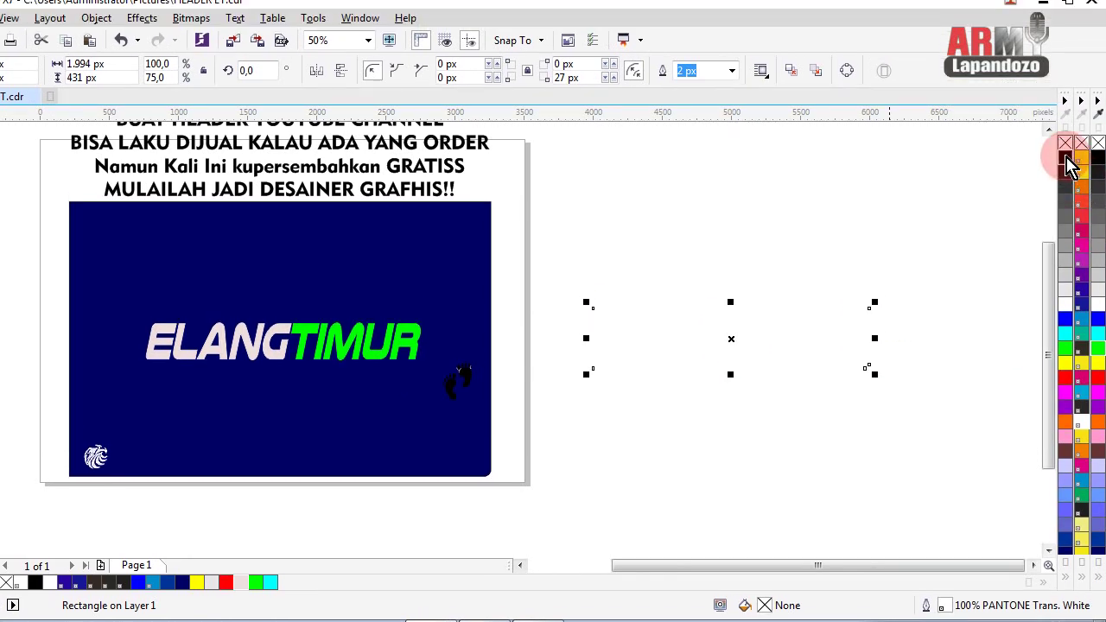
pyautogui.rightClick(1066, 159)
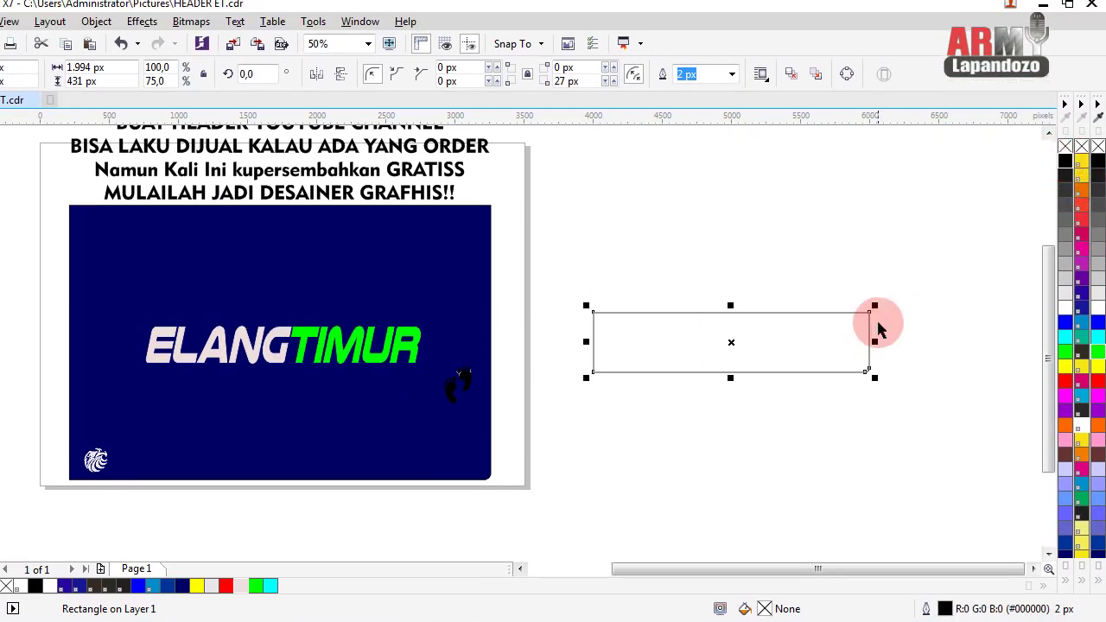
# - Square off the frame's rounded lower-right corner by setting its radius to 0 px
pyautogui.moveTo(607, 90); pyautogui.dragTo(607, 90)
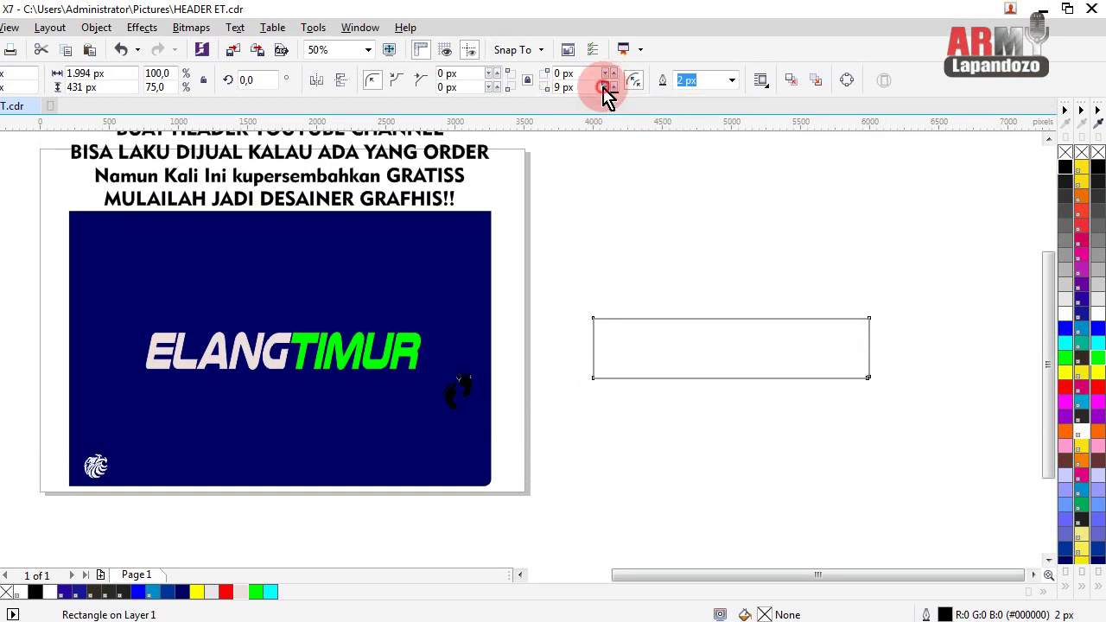
pyautogui.click(931, 318)
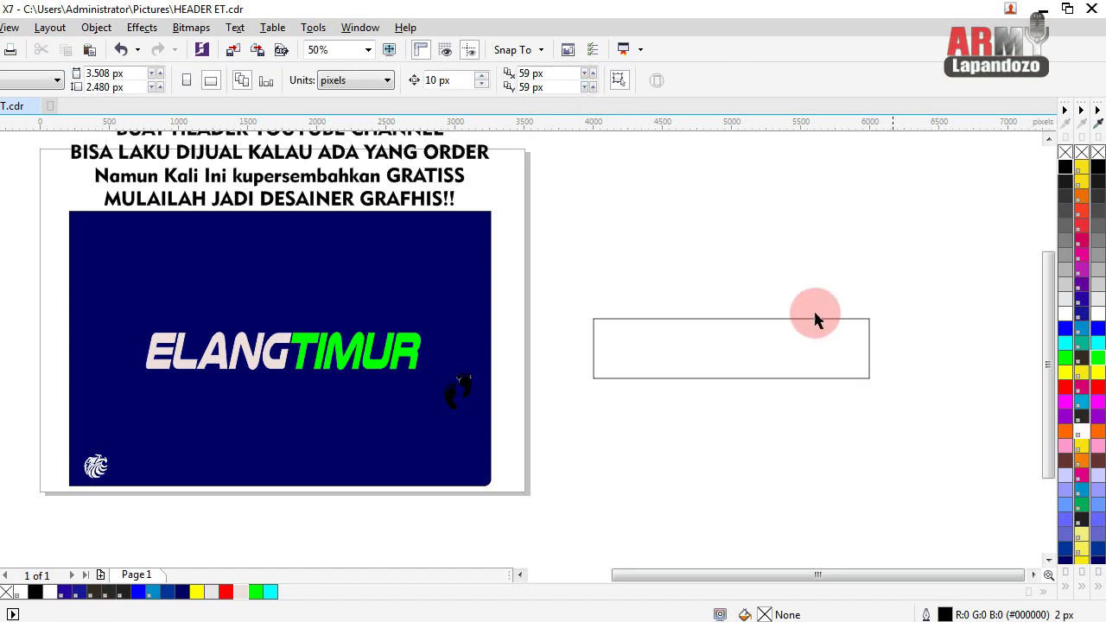
# - Draw a narrow rectangle about 1,081 by 134 px overlapping the upper-left end of the frame
pyautogui.scroll(2, 643, 343)
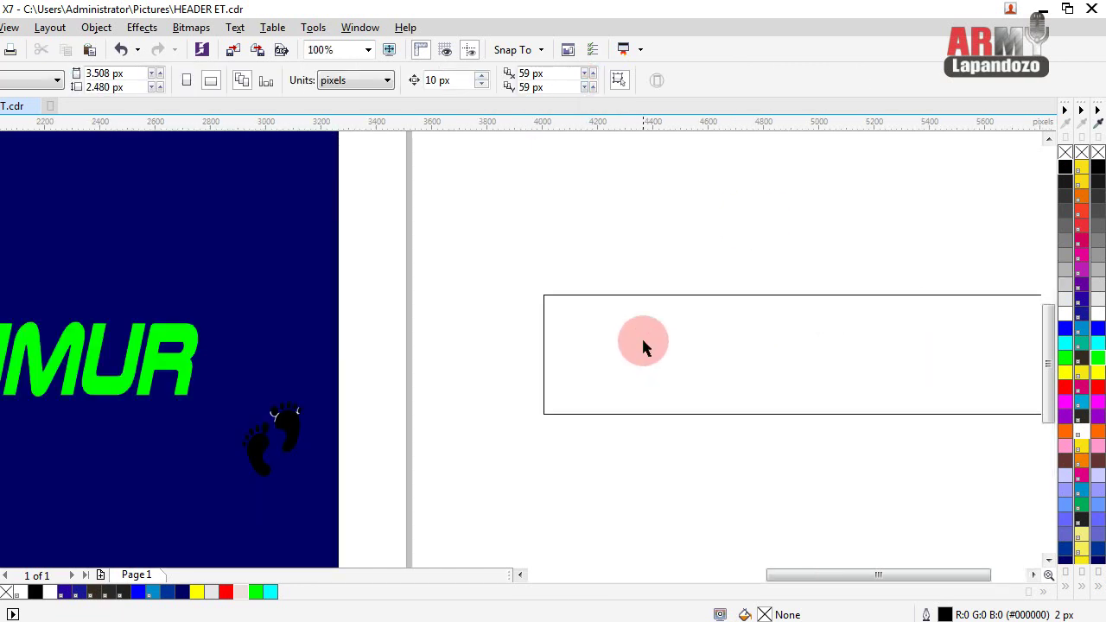
pyautogui.click(562, 326)
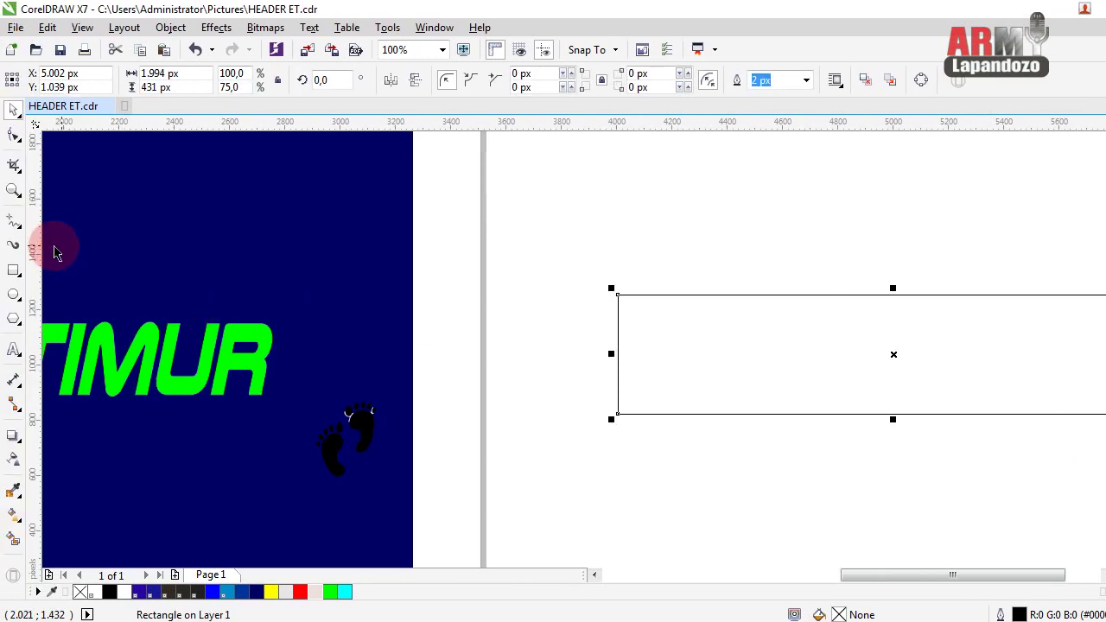
pyautogui.click(14, 270)
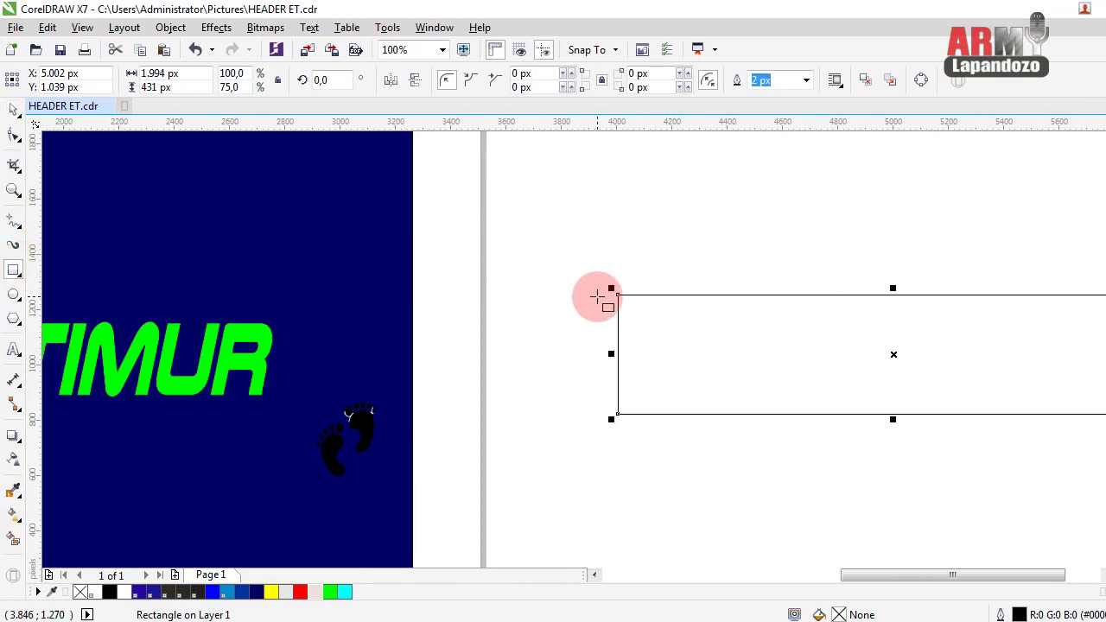
pyautogui.moveTo(613, 291)
pyautogui.mouseDown()
pyautogui.moveTo(649, 316)
pyautogui.moveTo(605, 317)
pyautogui.moveTo(573, 292)
pyautogui.moveTo(553, 303)
pyautogui.moveTo(708, 343)
pyautogui.moveTo(842, 339)
pyautogui.moveTo(830, 339)
pyautogui.mouseUp()
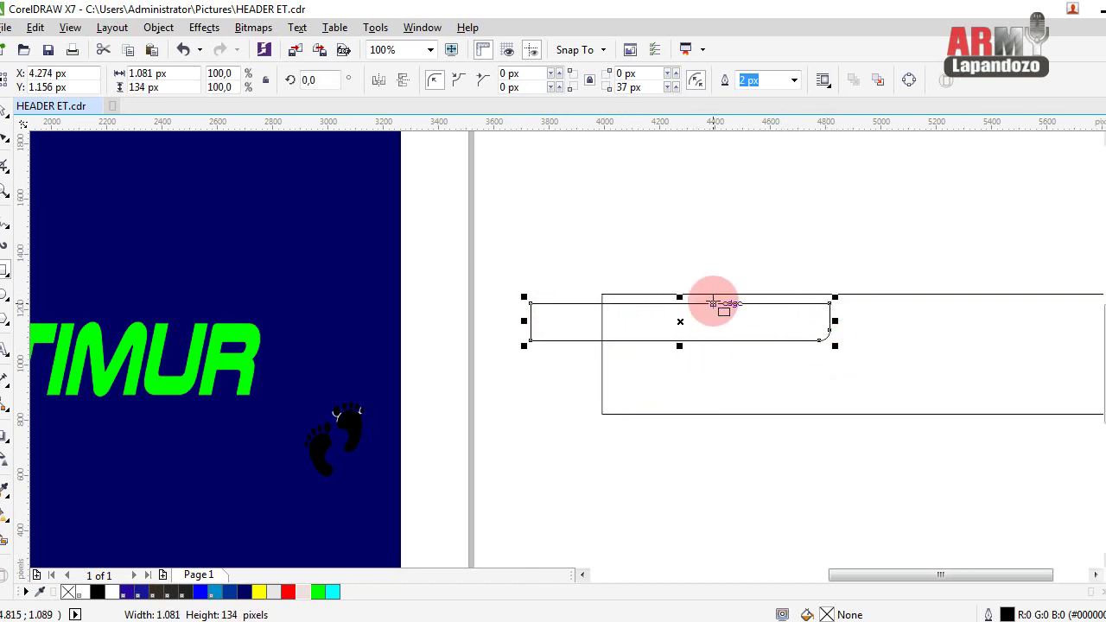
pyautogui.click(676, 87)
pyautogui.click(677, 87)
pyautogui.click(676, 87)
pyautogui.click(677, 87)
pyautogui.hotkey('ctrl', 'z')
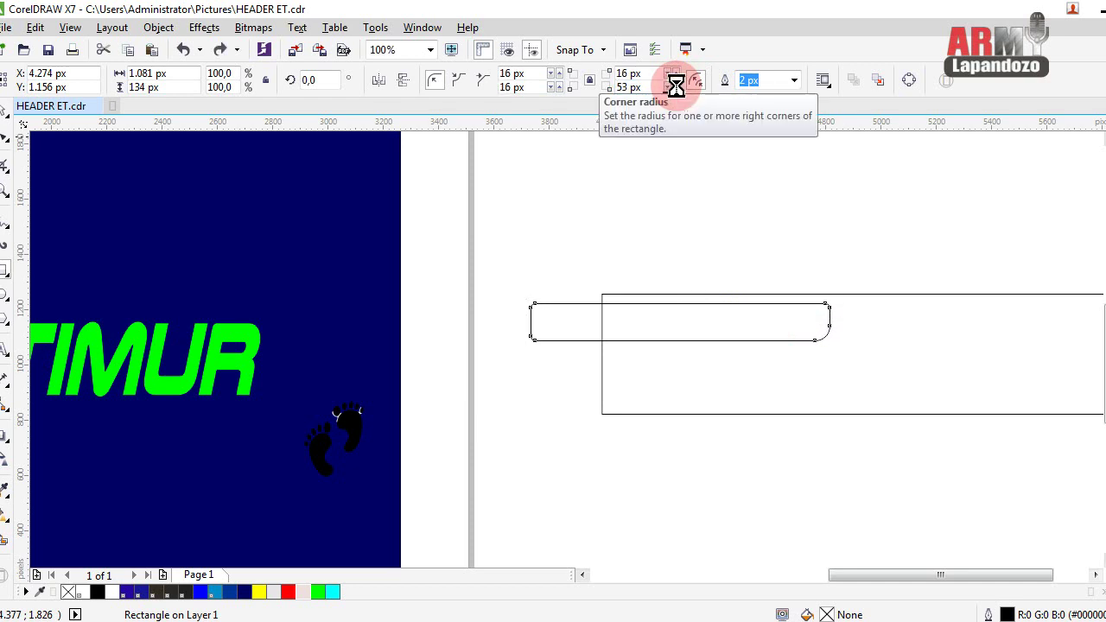
pyautogui.hotkey('ctrl', 'z')
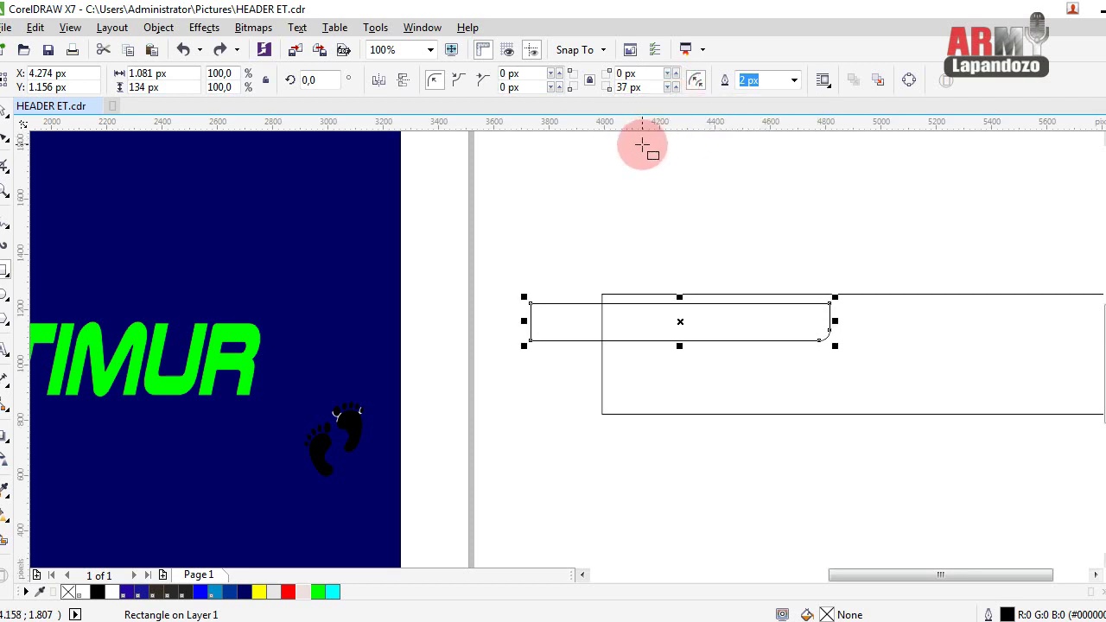
# - Unlink the corner radii, round only the narrow rectangle's lower-right corner to 155 px, and mirror the shape horizontally
pyautogui.click(591, 81)
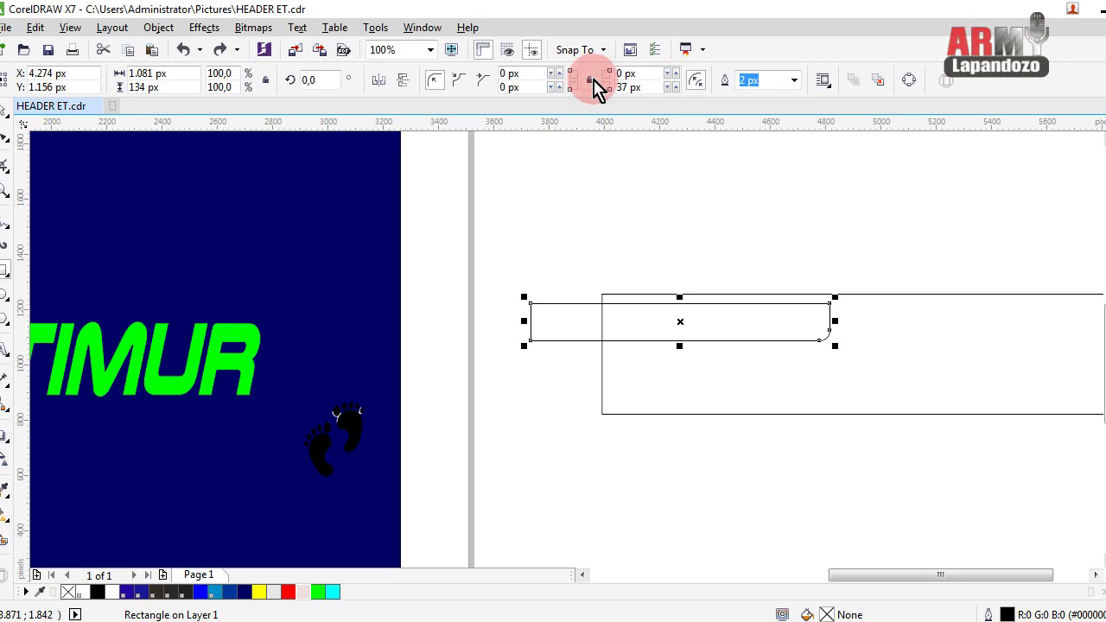
pyautogui.click(676, 87)
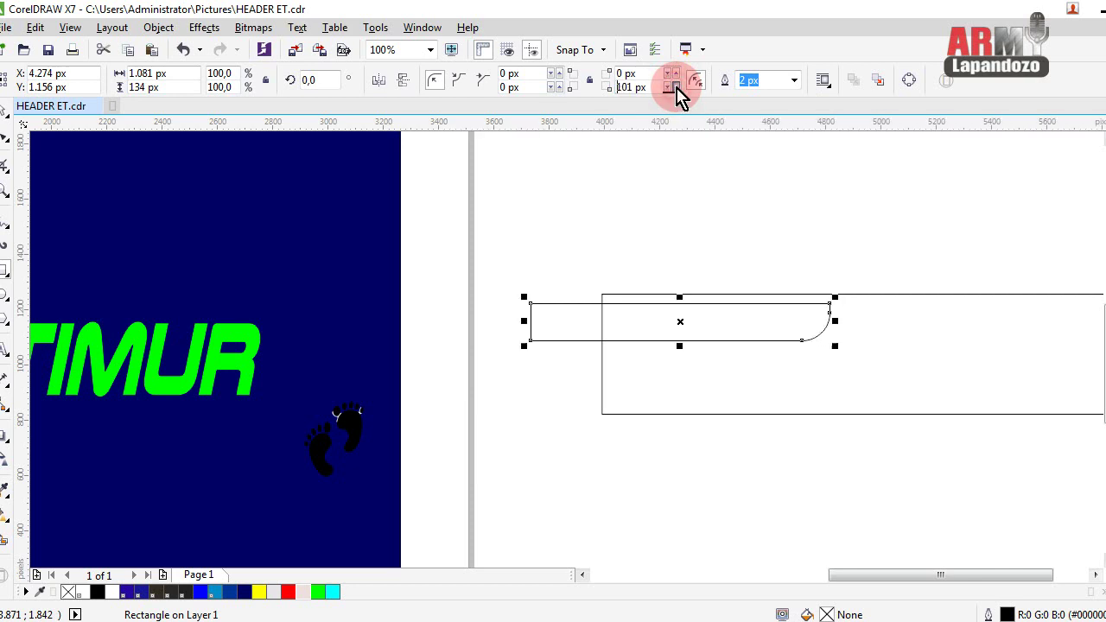
pyautogui.click(676, 87)
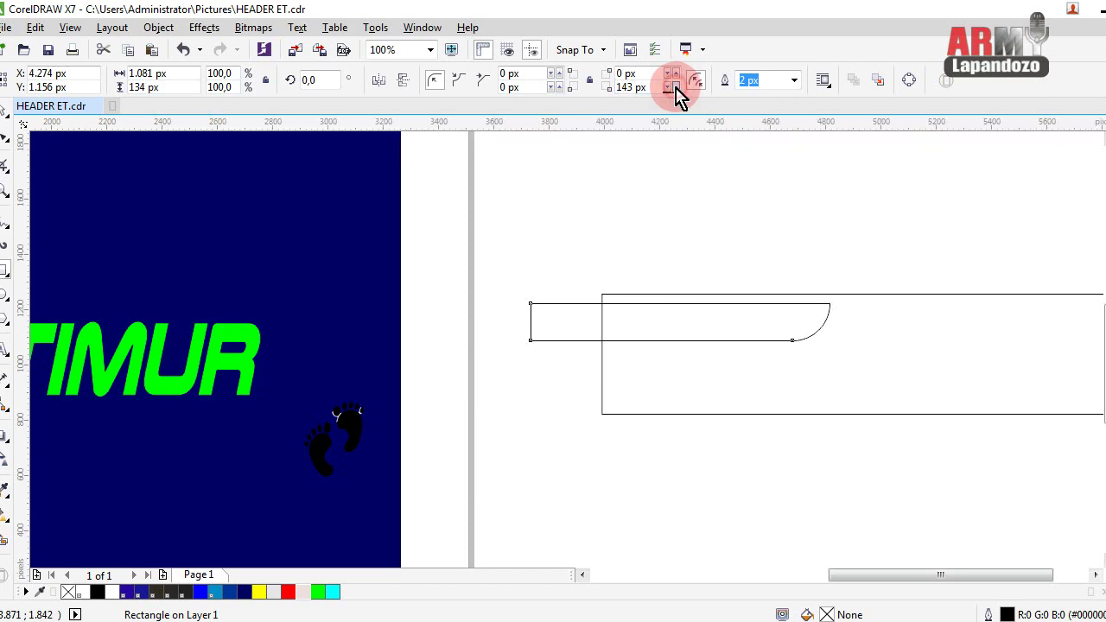
pyautogui.click(675, 87)
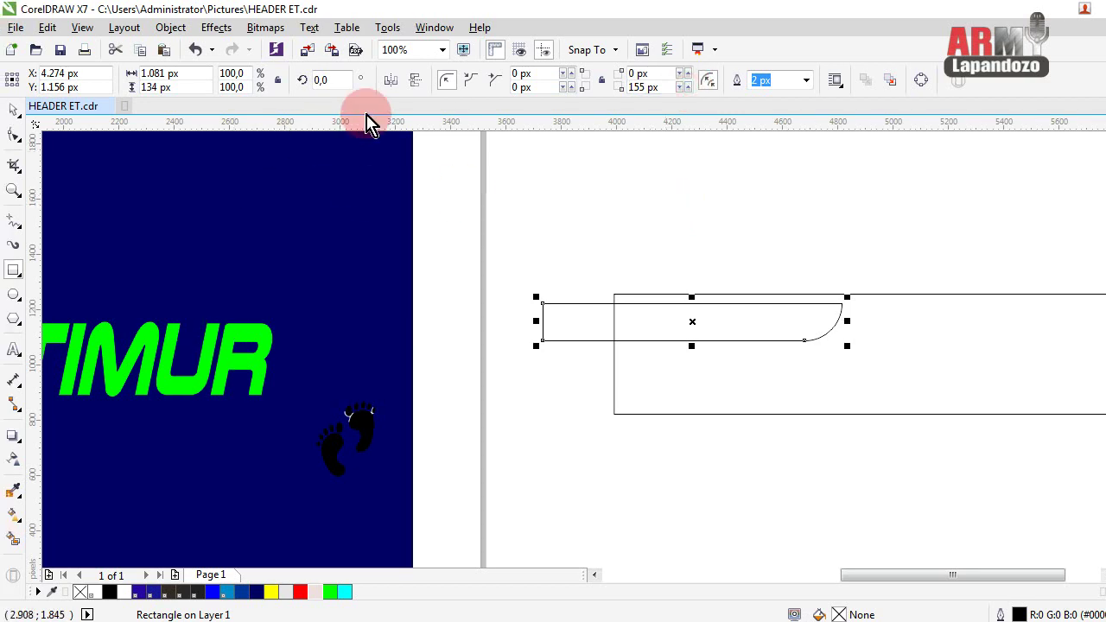
pyautogui.click(401, 84)
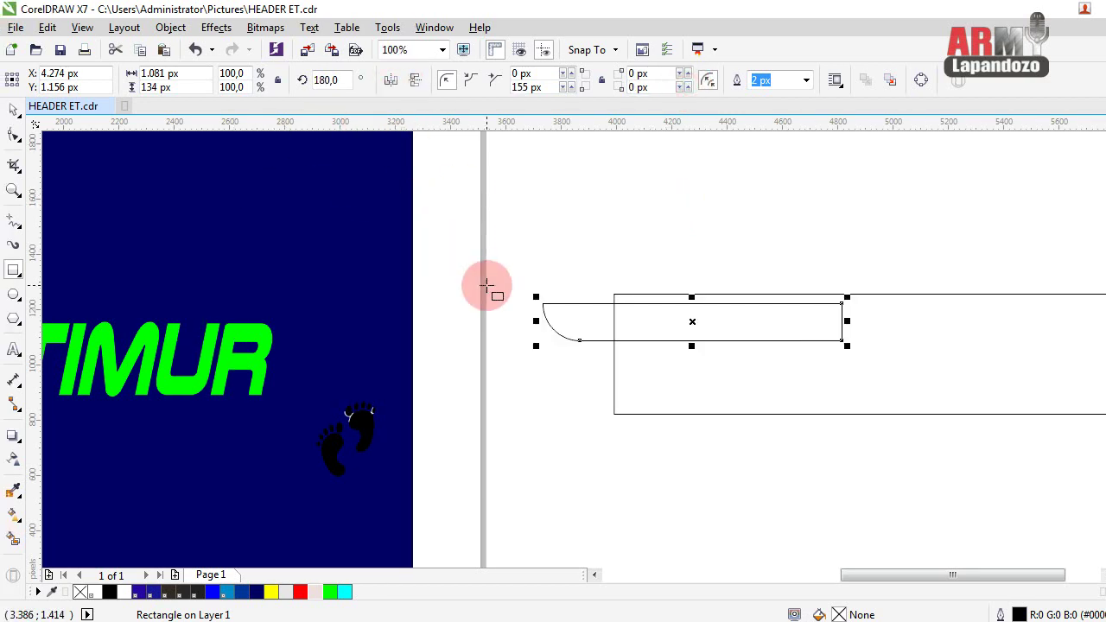
# - Raise the rounded bar to the frame's top edge and shorten it from its right end to about 819 px
pyautogui.press('Up')
pyautogui.press('Up')
pyautogui.press('Up')
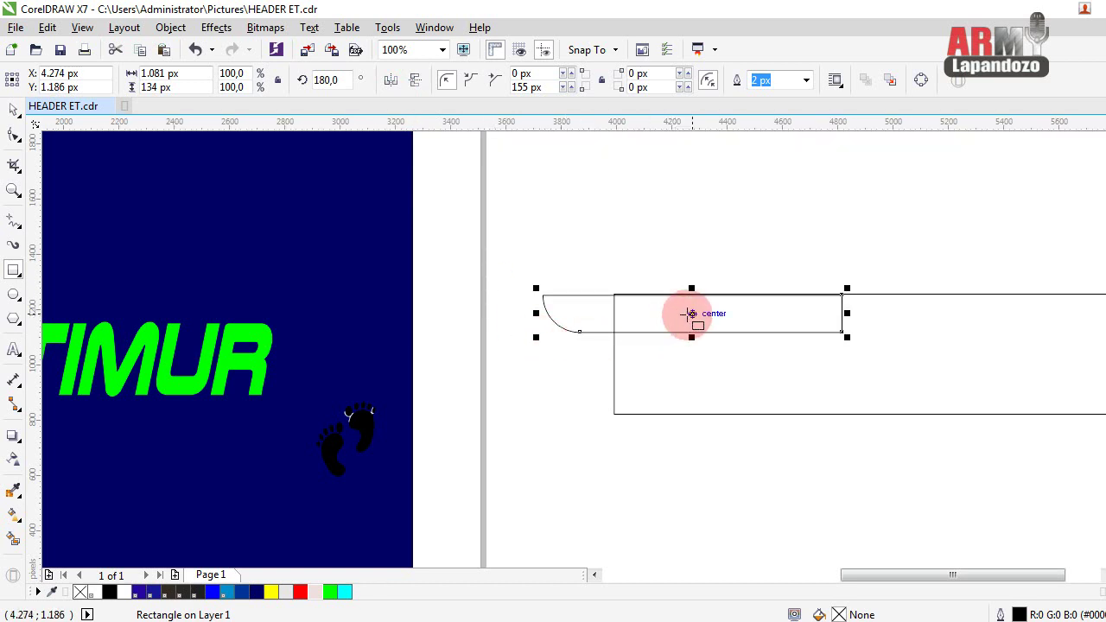
pyautogui.moveTo(691, 314); pyautogui.dragTo(752, 315)
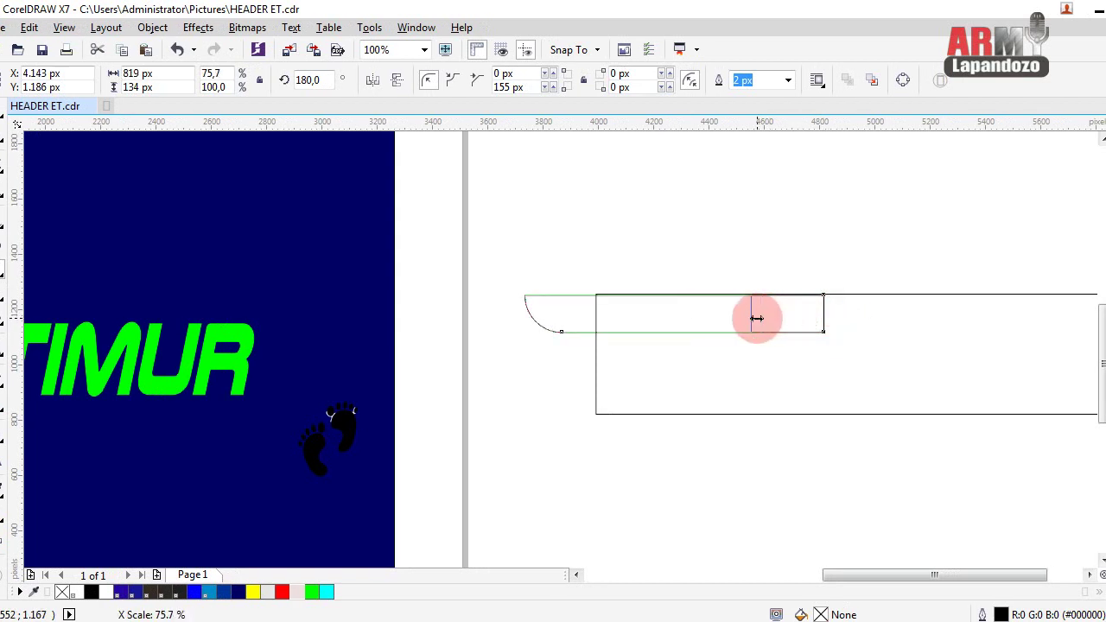
# - Duplicate the rounded bar just below itself and shorten the copy from its left end to about 766 px
pyautogui.moveTo(637, 313); pyautogui.dragTo(639, 369)
pyautogui.click(691, 397)
pyautogui.moveTo(515, 369); pyautogui.dragTo(539, 371)
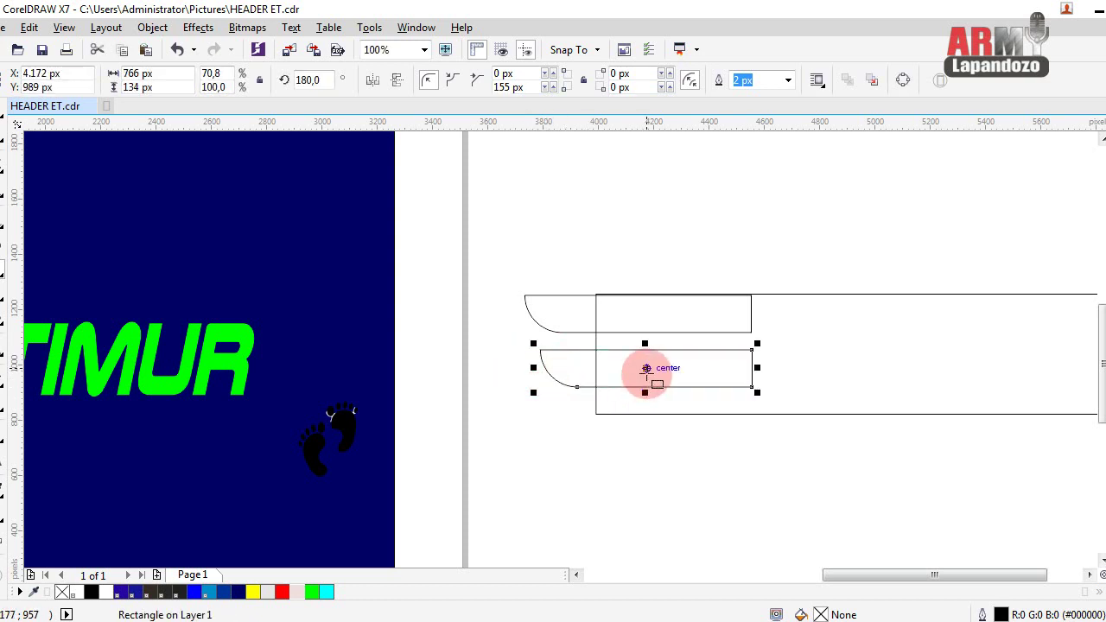
# - Duplicate the second bar below it, line up the right ends, and shorten the copy from the left to about 697 px
pyautogui.moveTo(647, 371); pyautogui.dragTo(652, 430)
pyautogui.click(678, 450)
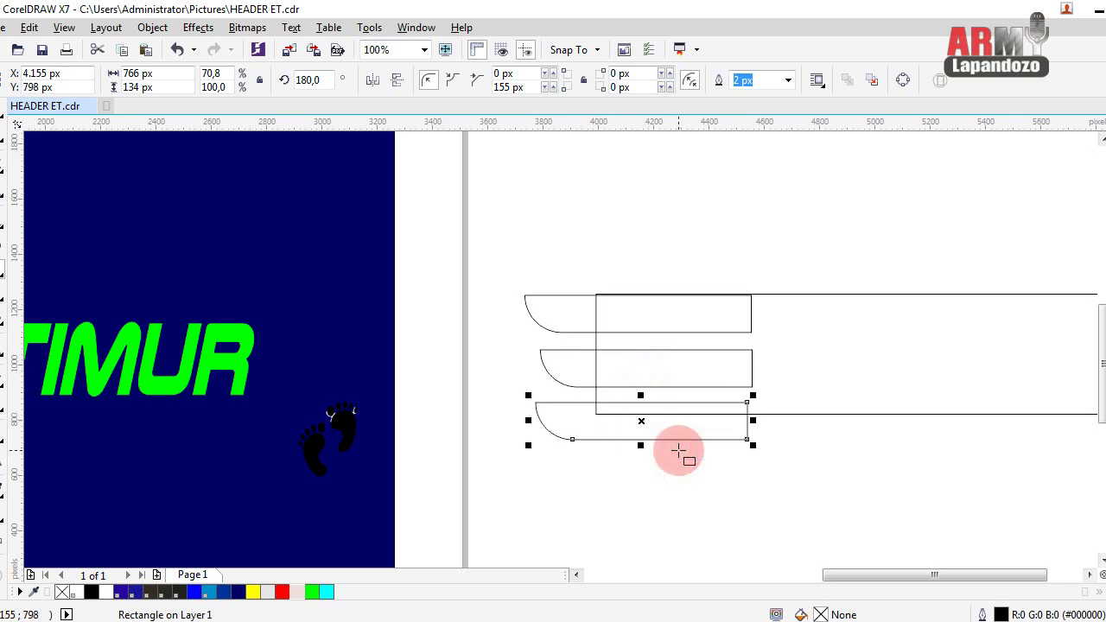
pyautogui.press('Right')
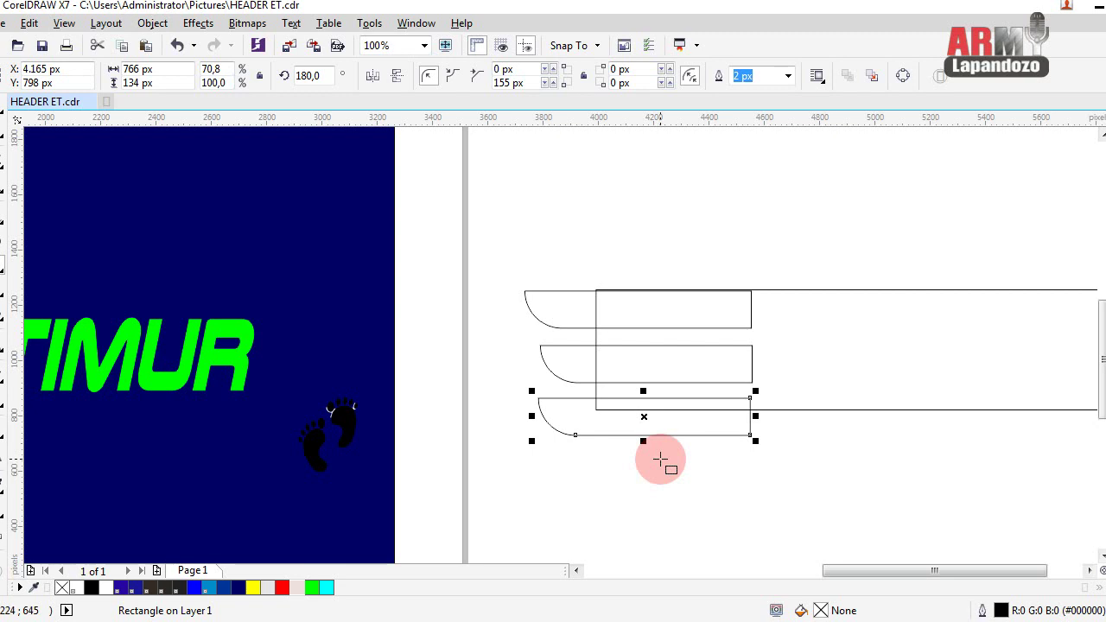
pyautogui.press('Down')
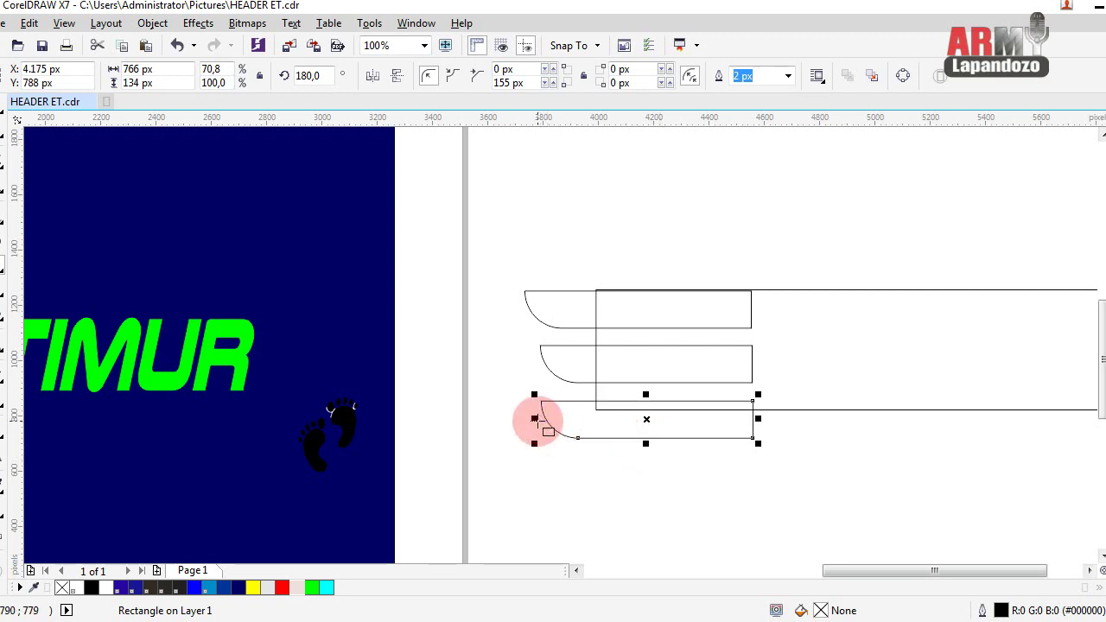
pyautogui.moveTo(534, 419); pyautogui.dragTo(554, 420)
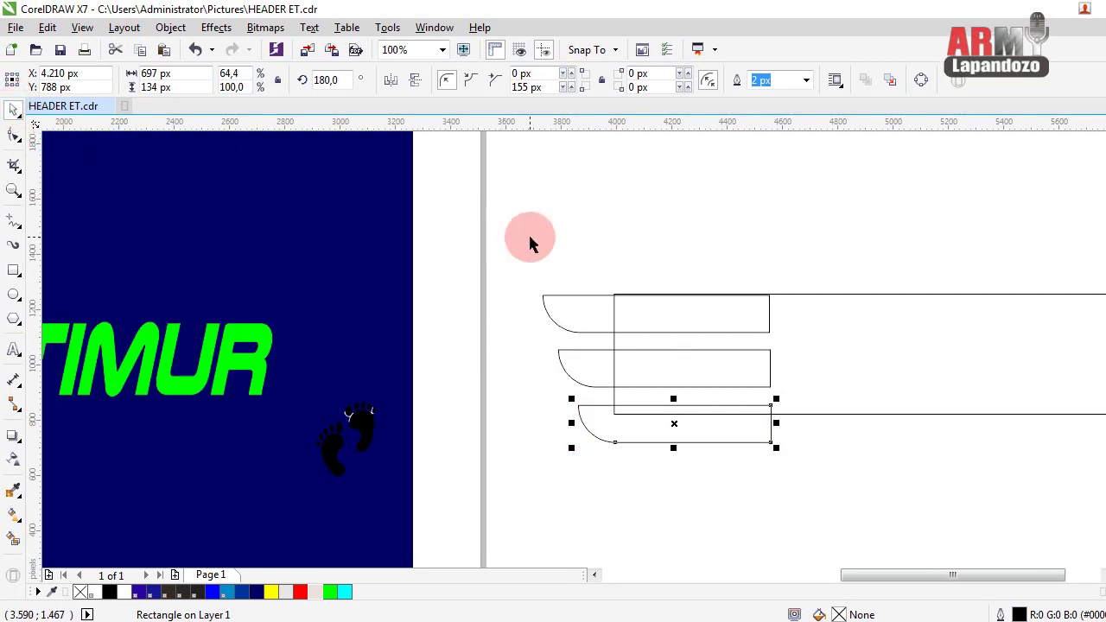
# - Compress the three bars together vertically to about 430 px overall so they fit the frame's height
pyautogui.moveTo(516, 245); pyautogui.dragTo(808, 531)
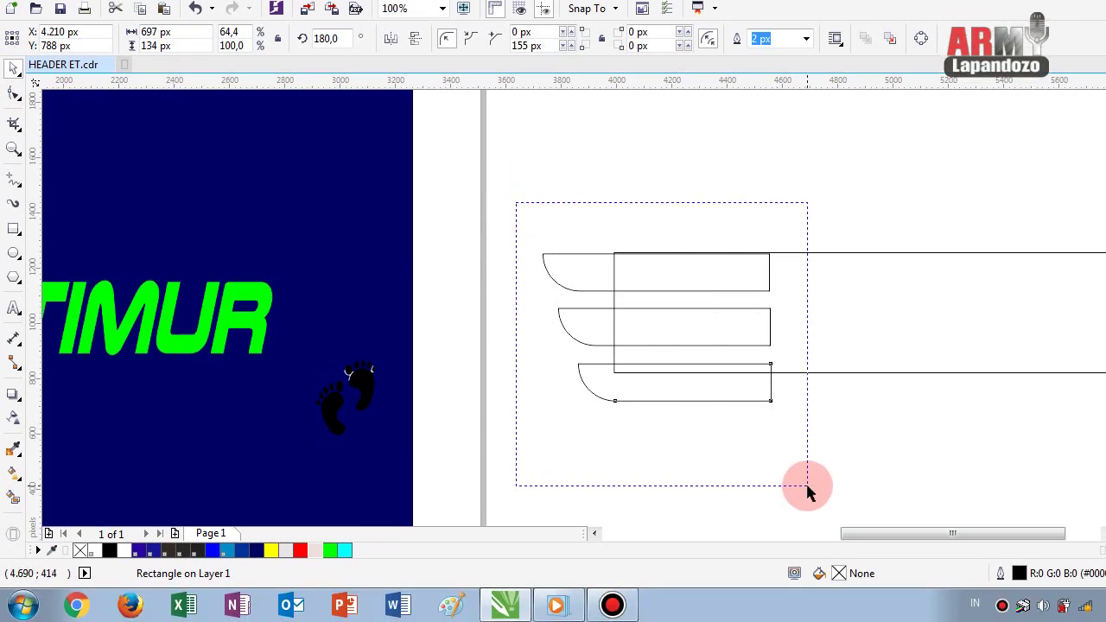
pyautogui.moveTo(656, 406)
pyautogui.mouseDown()
pyautogui.moveTo(660, 373)
pyautogui.moveTo(662, 386)
pyautogui.mouseUp()
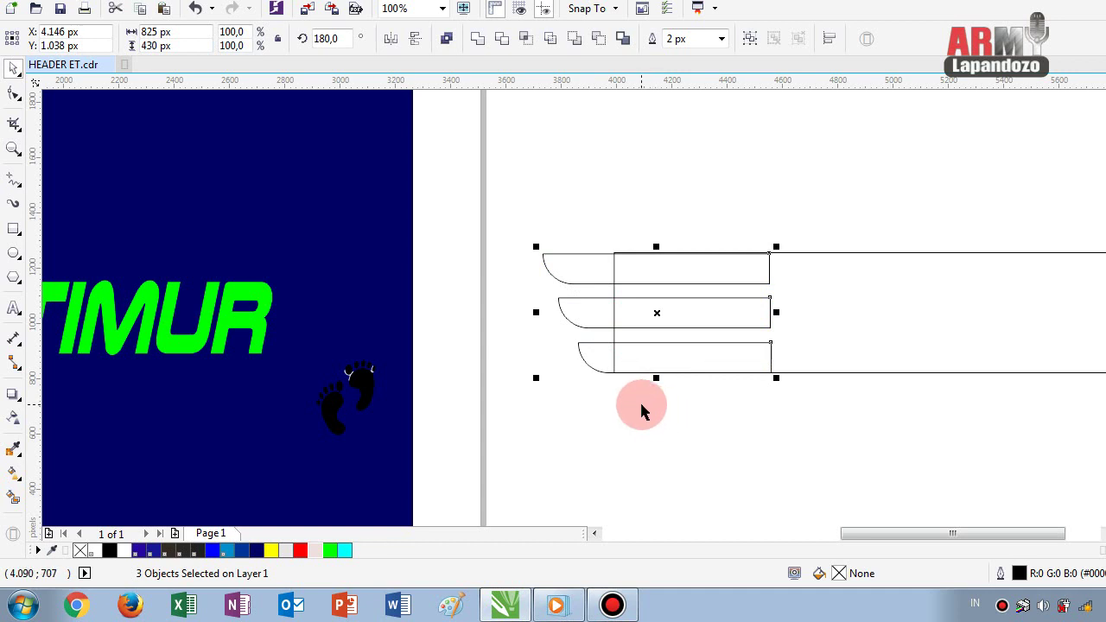
pyautogui.click(570, 321)
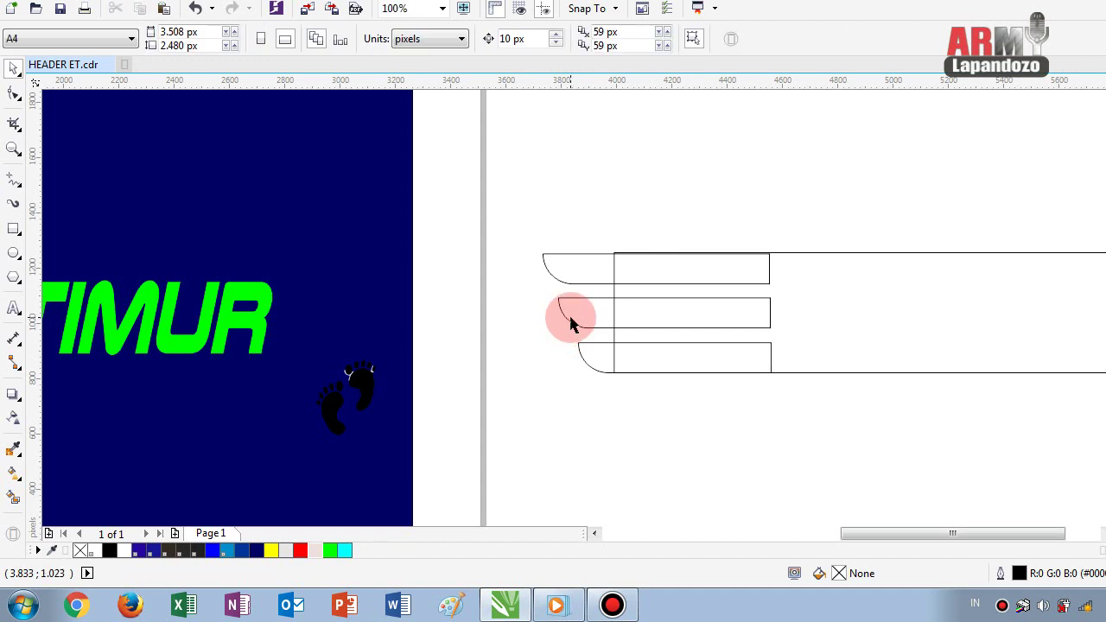
# - Nudge the middle and lowest bars upward to leave narrow, even gaps between the three bars
pyautogui.click(570, 319)
pyautogui.press('Up')
pyautogui.press('Up')
pyautogui.press('Up')
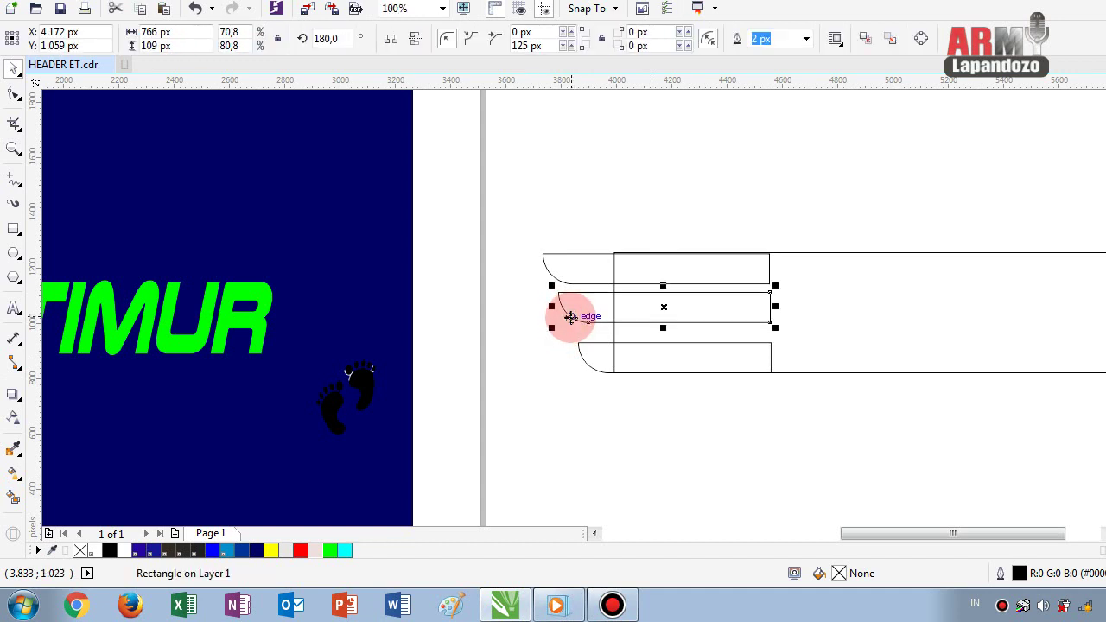
pyautogui.click(585, 348)
pyautogui.press('Up')
pyautogui.press('Up')
pyautogui.press('Up')
pyautogui.press('Up')
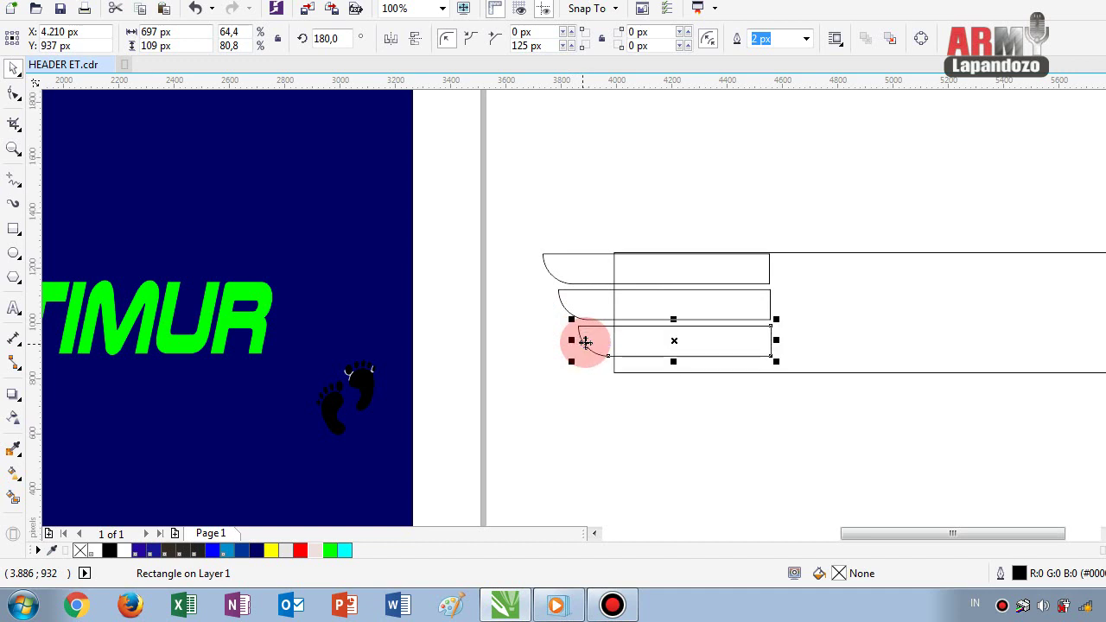
# - Duplicate the third bar below it as a fourth bar and nudge the copy up close beneath it
pyautogui.moveTo(673, 343); pyautogui.dragTo(681, 385)
pyautogui.click(717, 416)
pyautogui.press('Up')
pyautogui.press('Up')
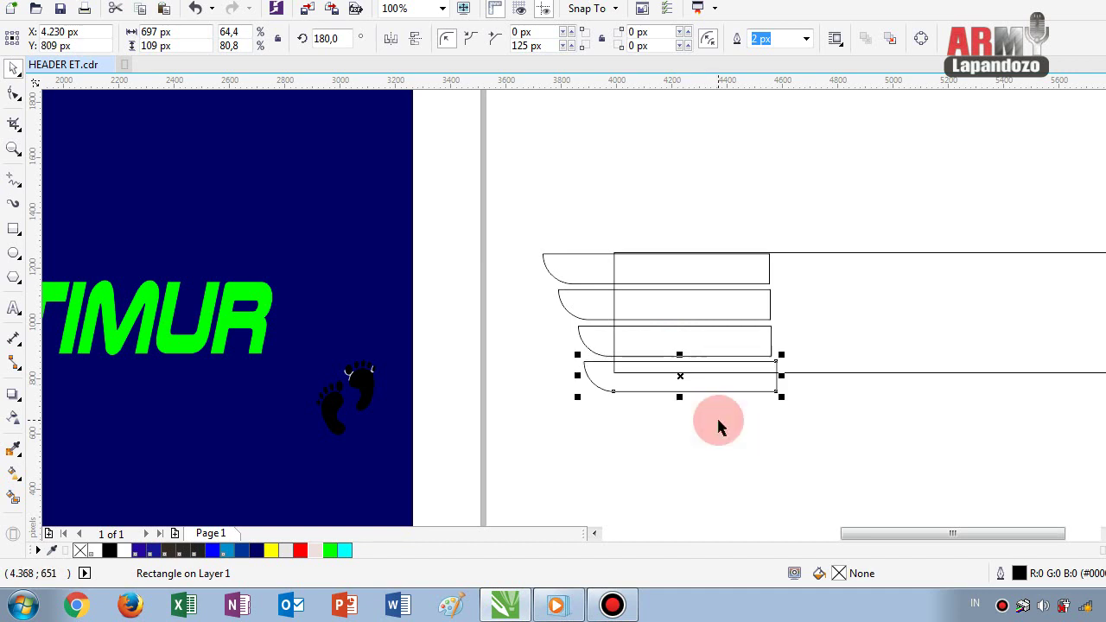
# - Line up the fourth bar's right end with the bars above, leave a narrow gap, and shorten the bar from its left end
pyautogui.press('Left')
pyautogui.press('Left')
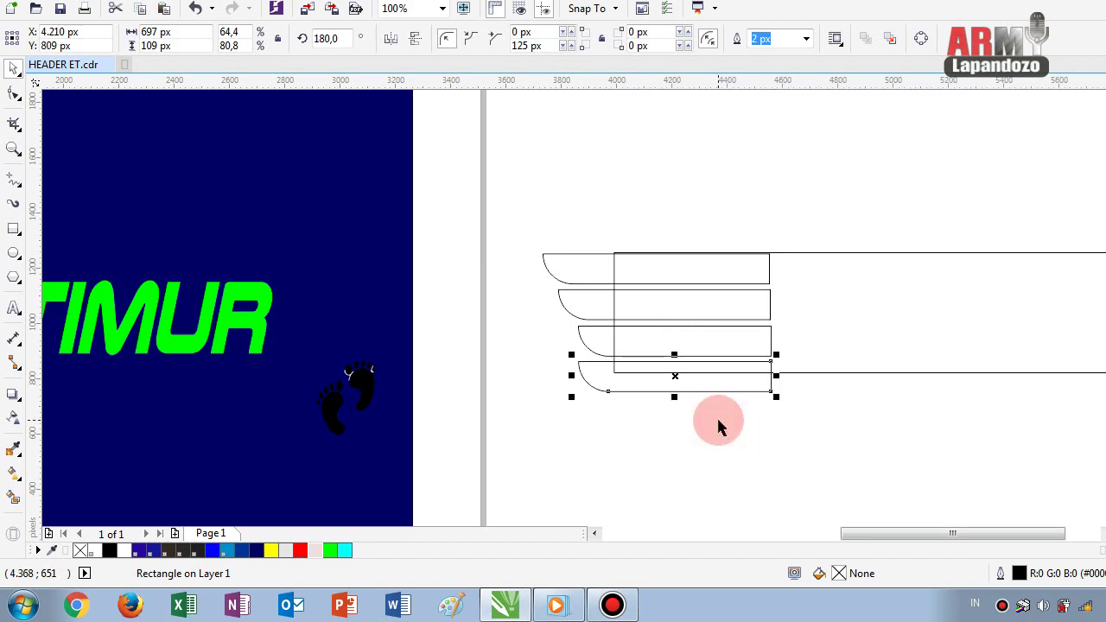
pyautogui.press('Down')
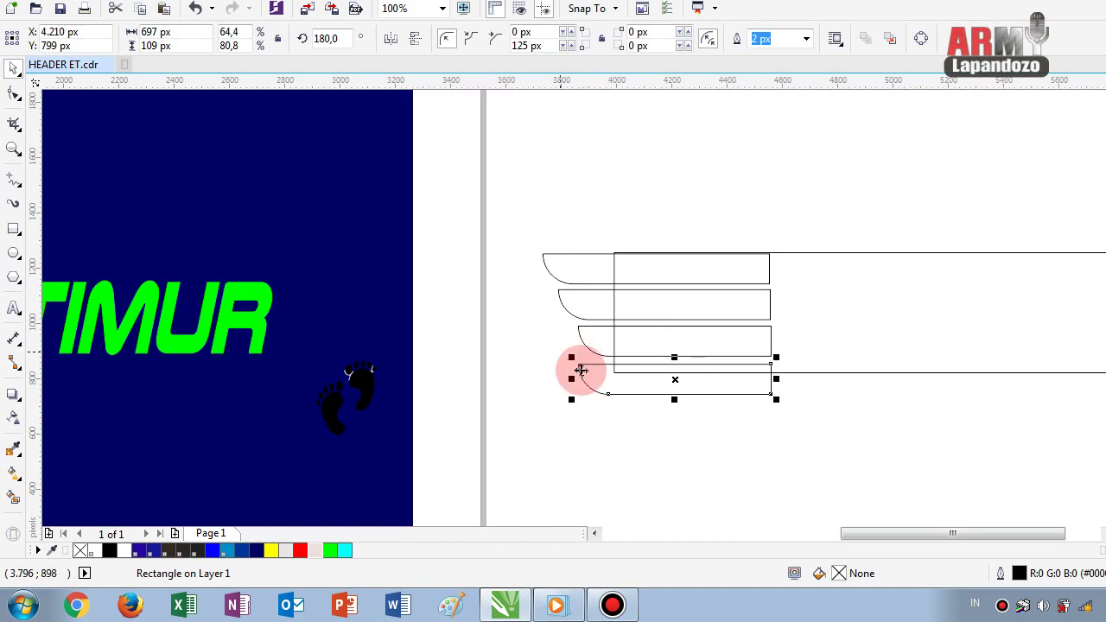
pyautogui.moveTo(571, 378); pyautogui.dragTo(594, 382)
pyautogui.click(522, 363)
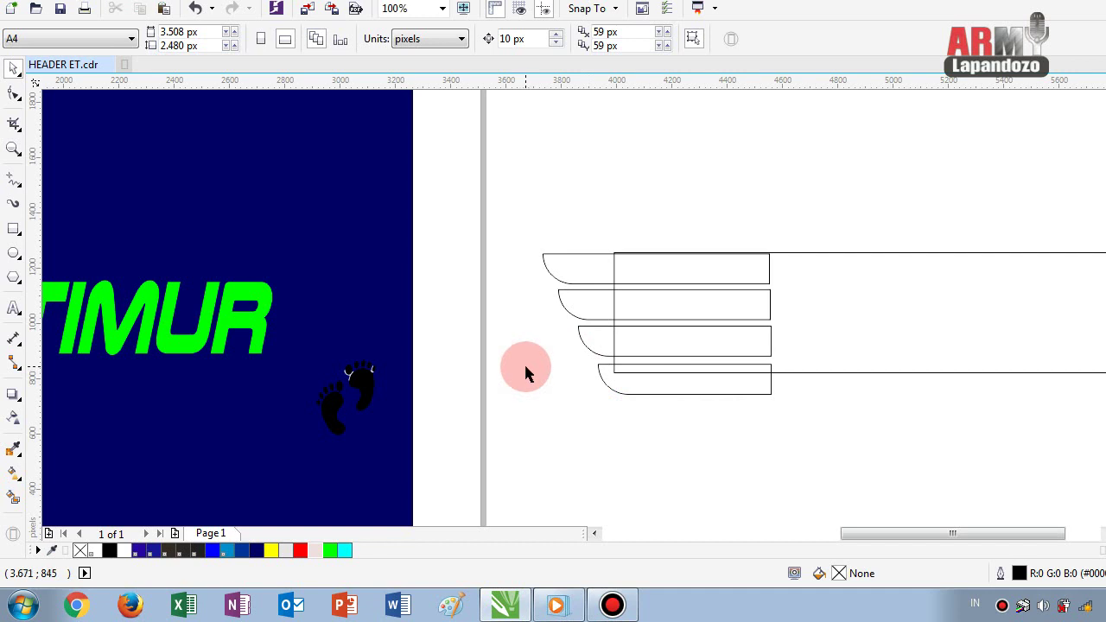
# - Compress the four bars together vertically to about 430 px to match the frame's height, and group them
pyautogui.moveTo(508, 229); pyautogui.dragTo(789, 452)
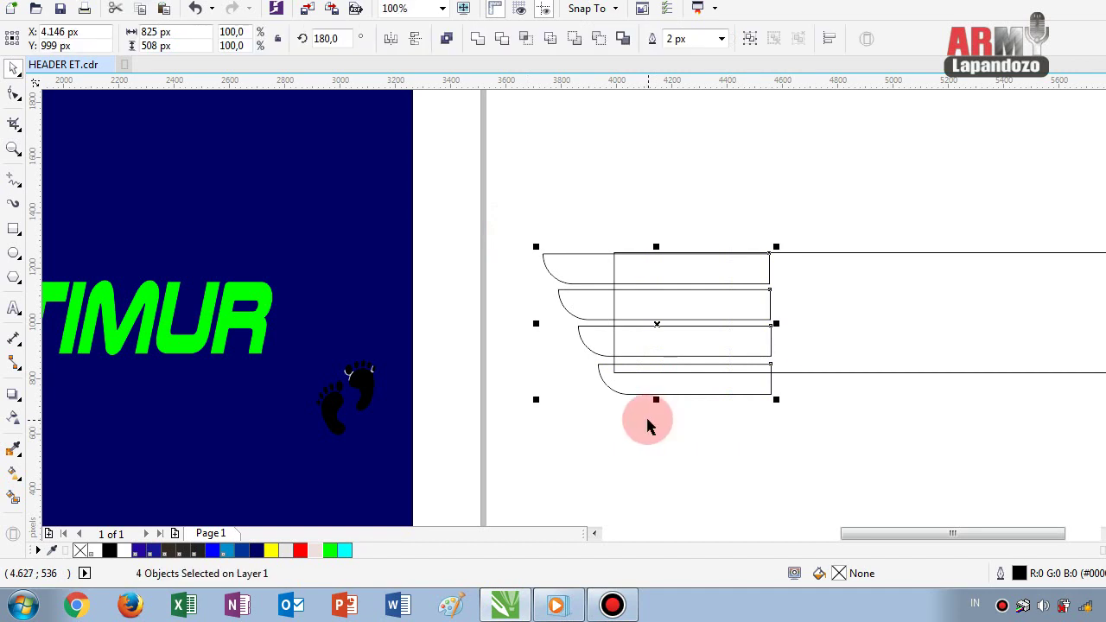
pyautogui.moveTo(658, 398)
pyautogui.mouseDown()
pyautogui.moveTo(654, 409)
pyautogui.moveTo(662, 380)
pyautogui.mouseUp()
pyautogui.hotkey('ctrl', 'g')
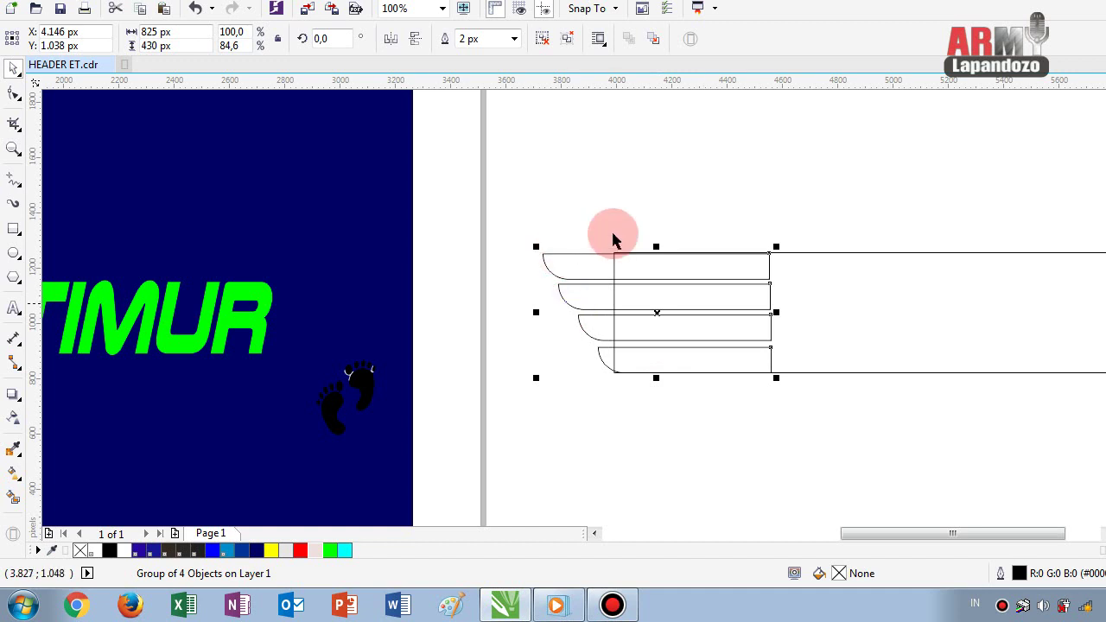
# - Draw a tall, narrow rectangle about 153 × 672 px across the right ends of the grouped bars
pyautogui.click(13, 231)
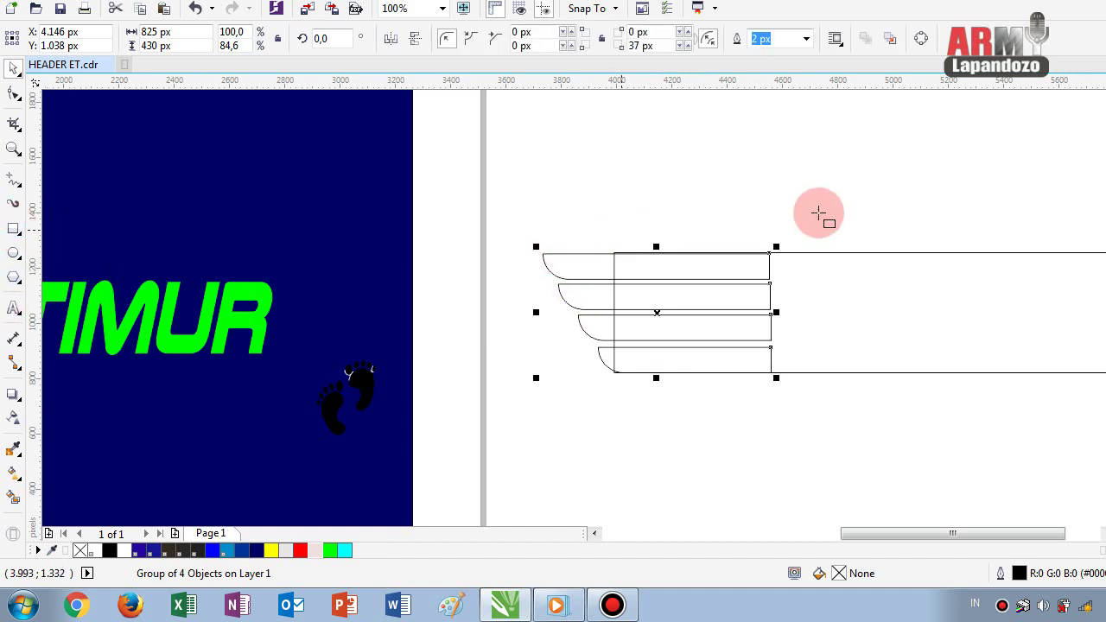
pyautogui.moveTo(751, 221); pyautogui.dragTo(794, 406)
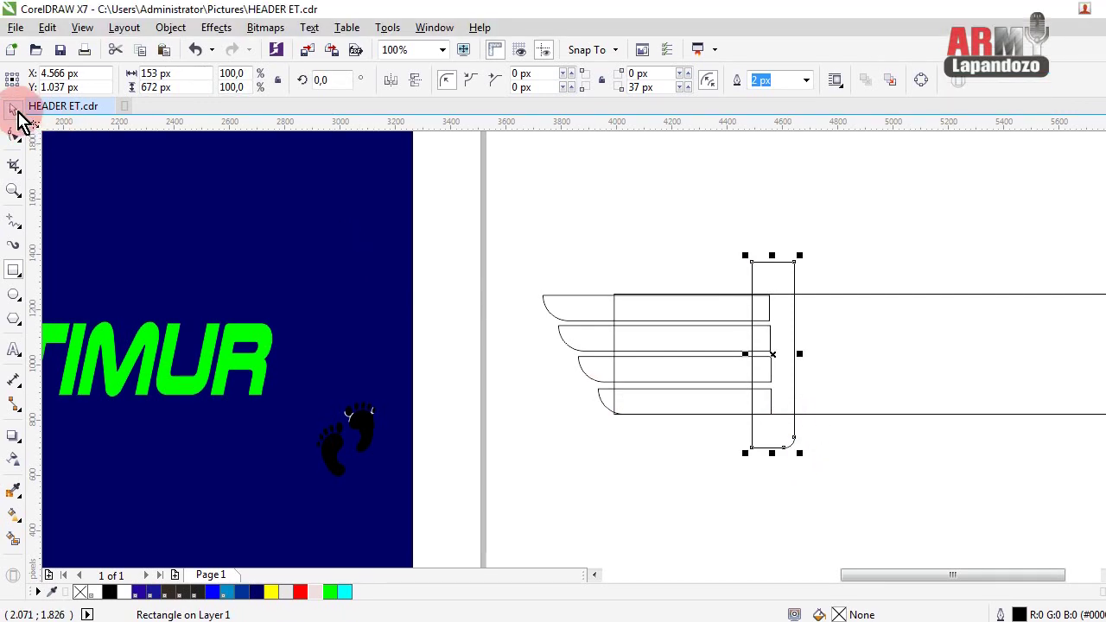
pyautogui.click(458, 160)
# - Trim the right ends of the bar group with the tall rectangle and delete the rectangle
pyautogui.click(540, 234)
pyautogui.moveTo(539, 235)
pyautogui.mouseDown()
pyautogui.moveTo(833, 502)
pyautogui.moveTo(839, 537)
pyautogui.mouseUp()
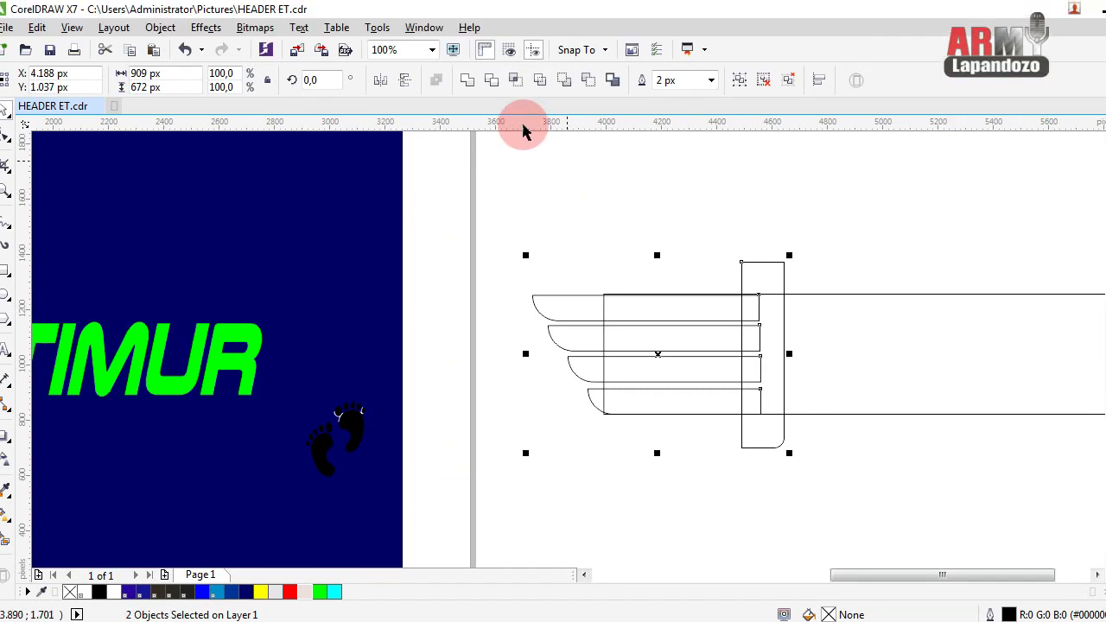
pyautogui.click(491, 89)
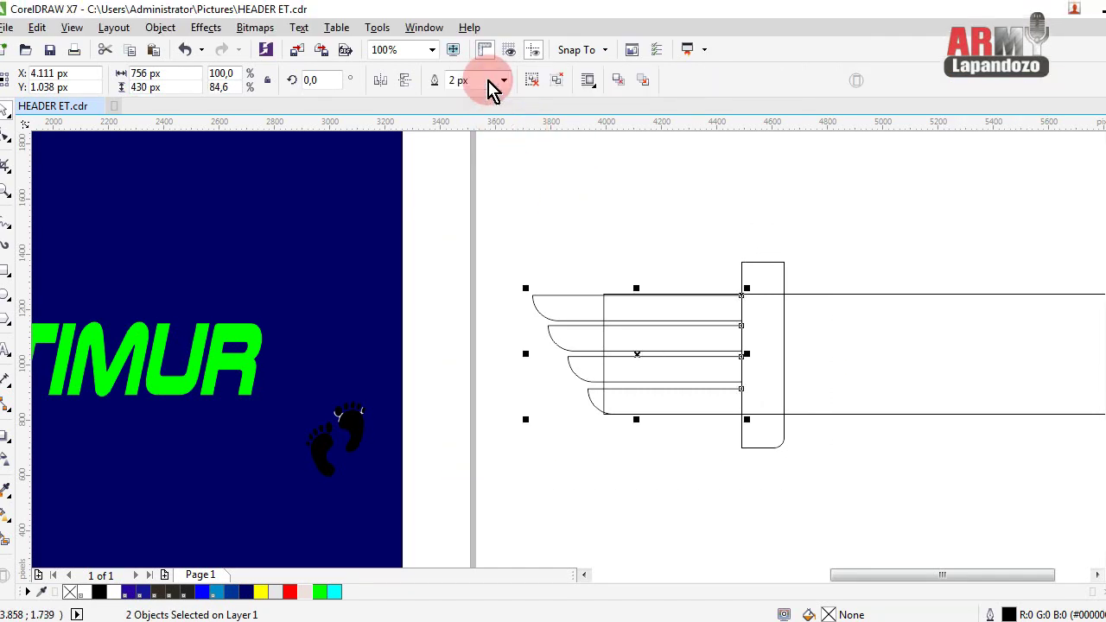
pyautogui.click(582, 181)
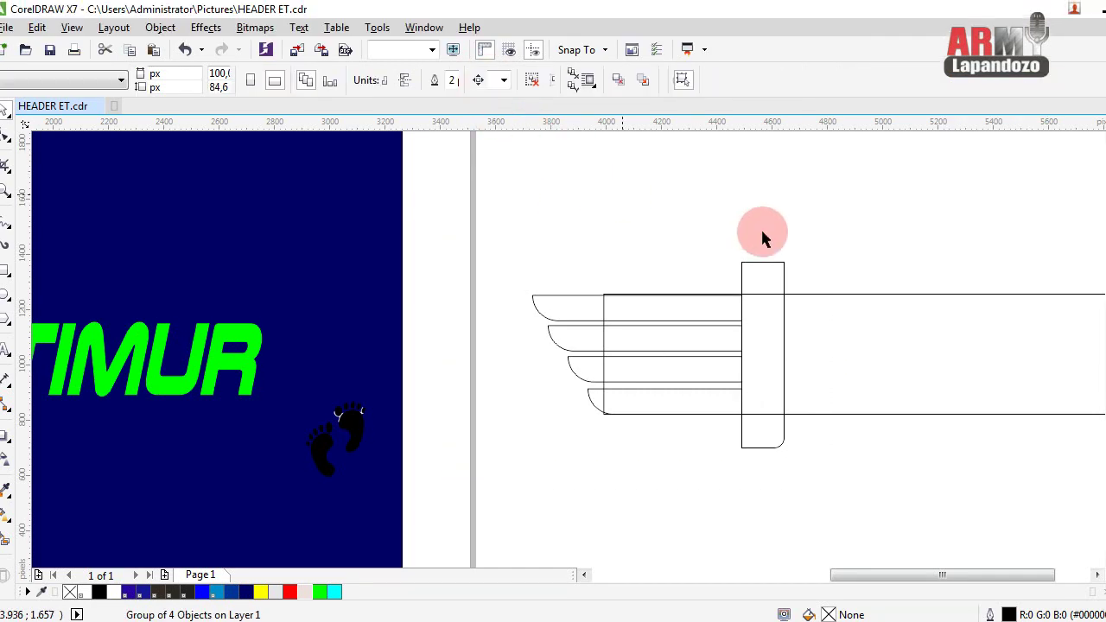
pyautogui.click(784, 277)
pyautogui.press('Delete')
# - Weld the bar group and the long frame rectangle into a single wing-shaped outline
pyautogui.scroll(-2, 784, 275)
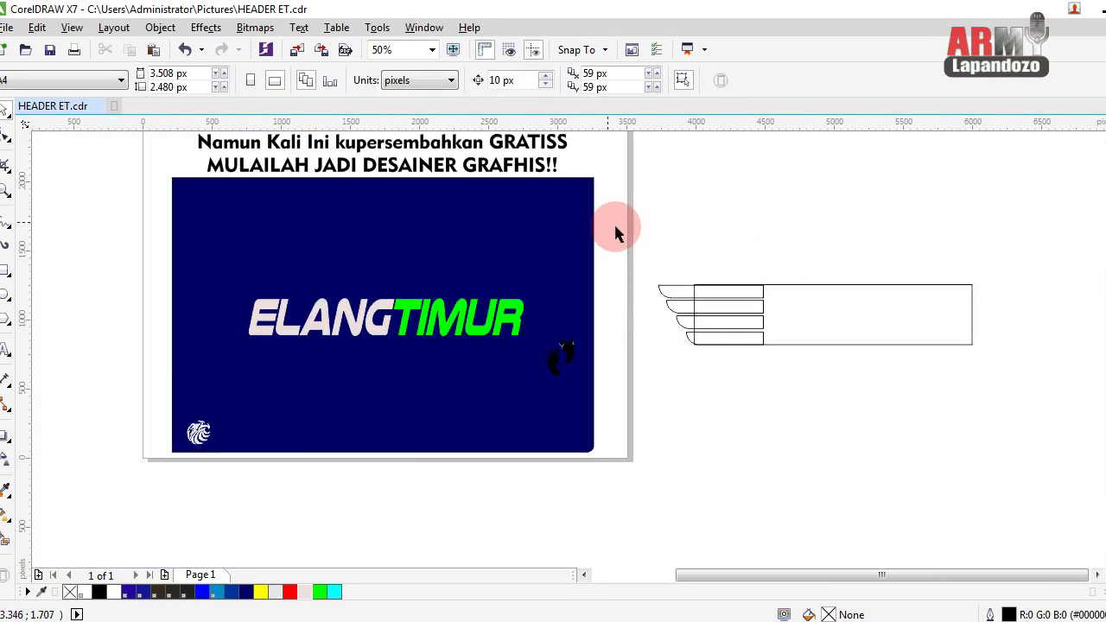
pyautogui.moveTo(778, 335); pyautogui.dragTo(1012, 419)
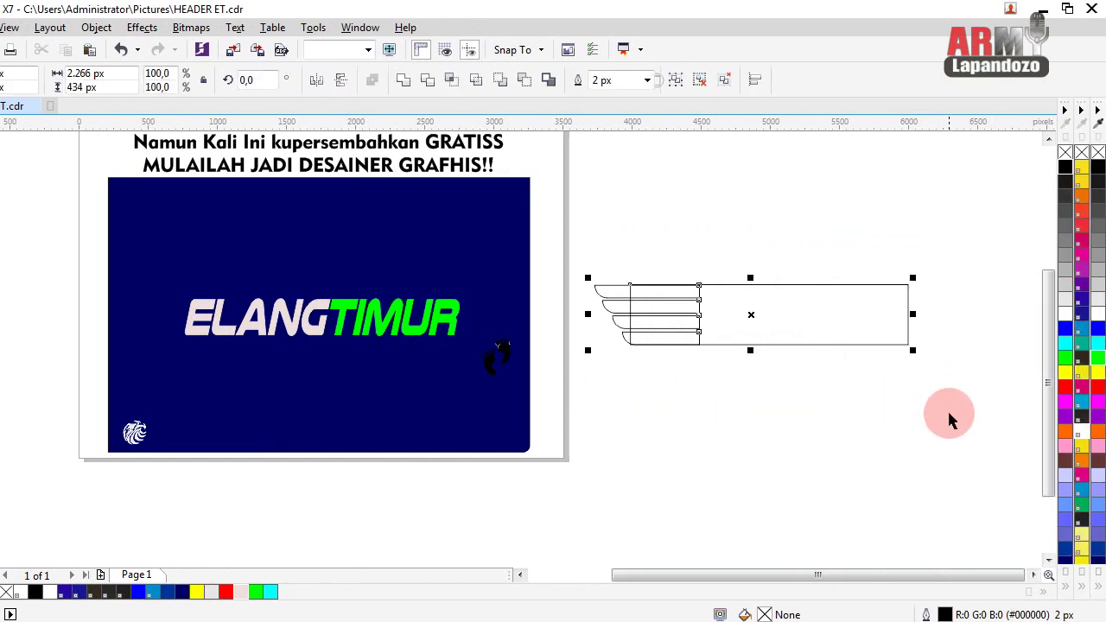
pyautogui.click(411, 87)
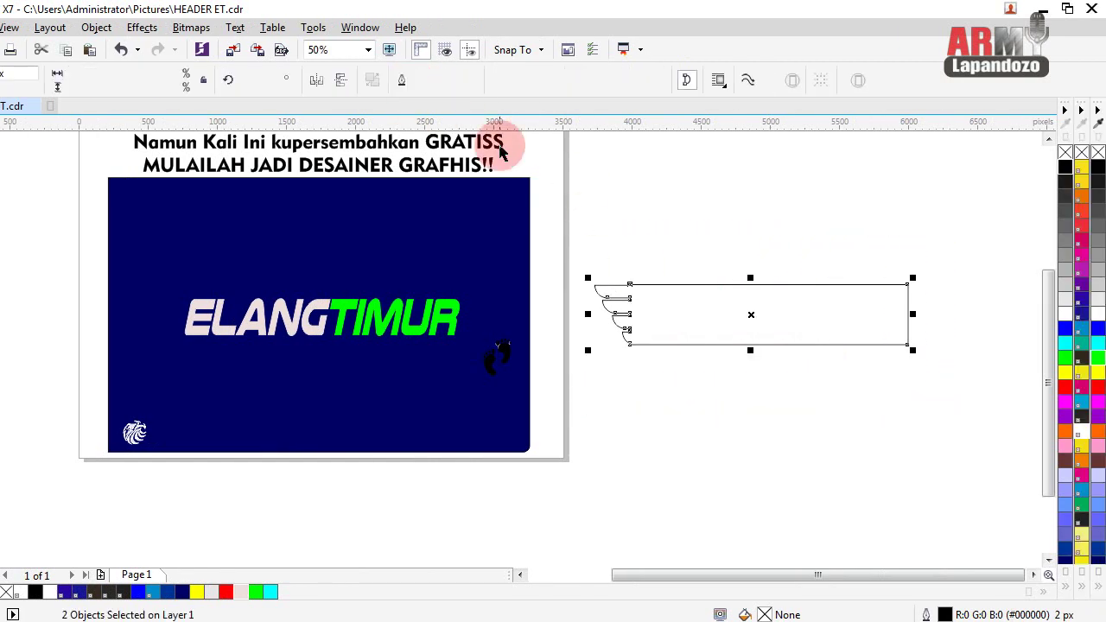
pyautogui.click(731, 241)
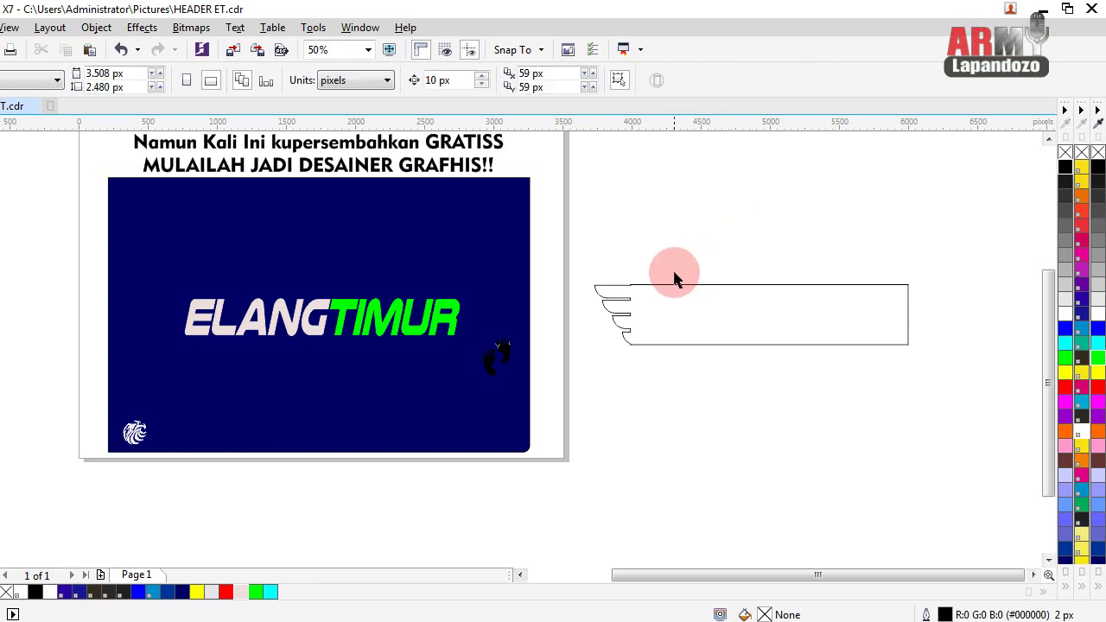
pyautogui.scroll(1, 674, 275)
pyautogui.scroll(-1, 674, 273)
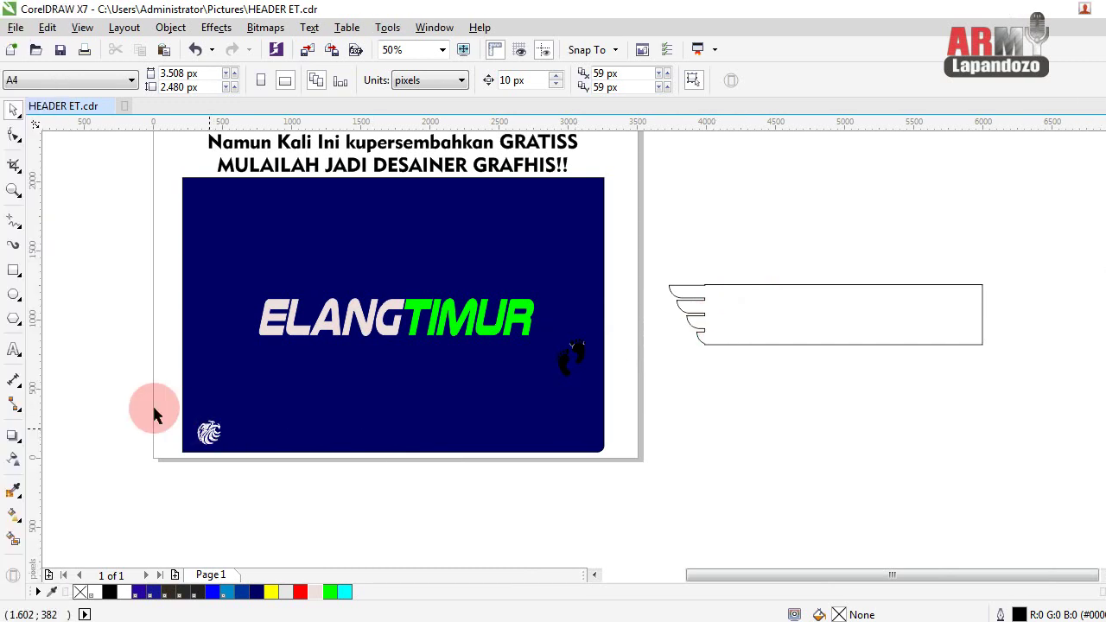
# - Move the white eagle logo into the right end of the wing frame and make its fill and outline black
pyautogui.moveTo(144, 399); pyautogui.dragTo(239, 466)
pyautogui.moveTo(208, 431); pyautogui.dragTo(952, 311)
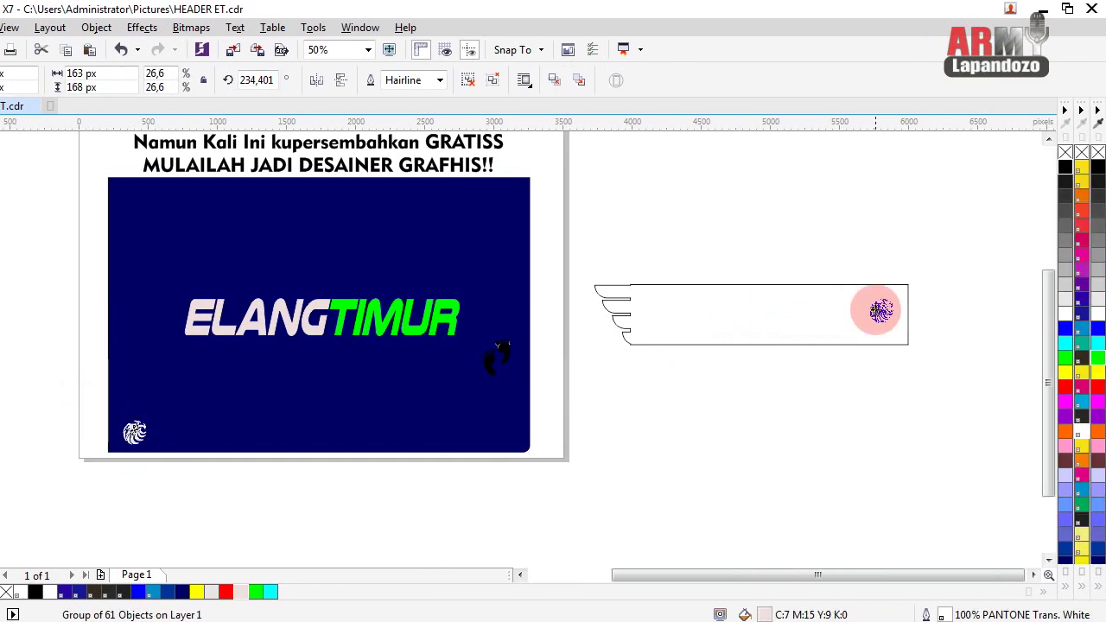
pyautogui.scroll(2, 876, 309)
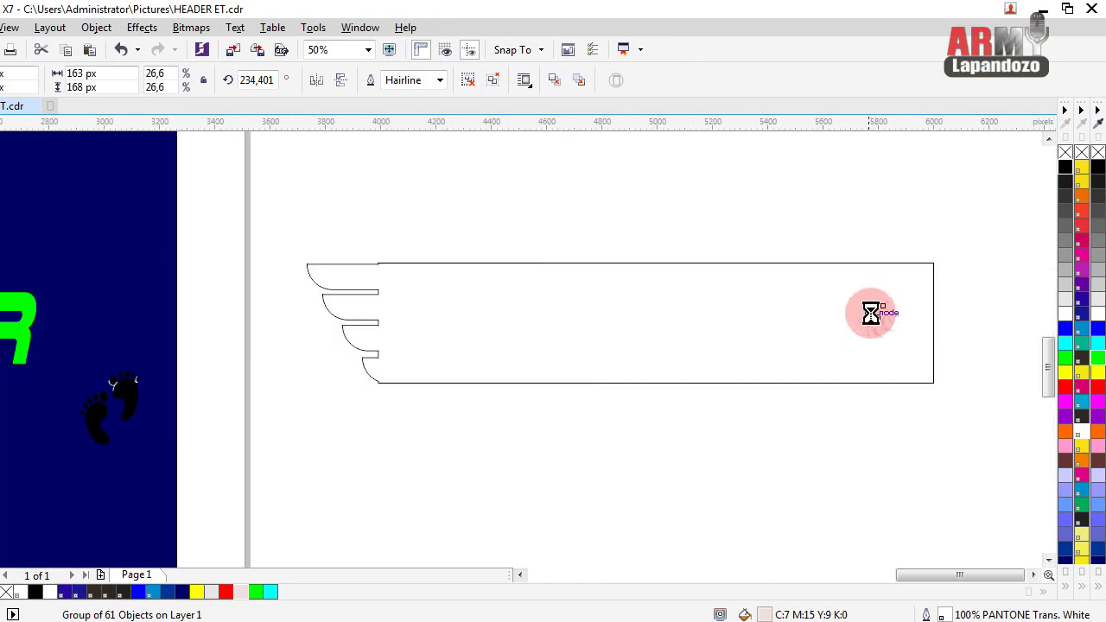
pyautogui.click(1065, 170)
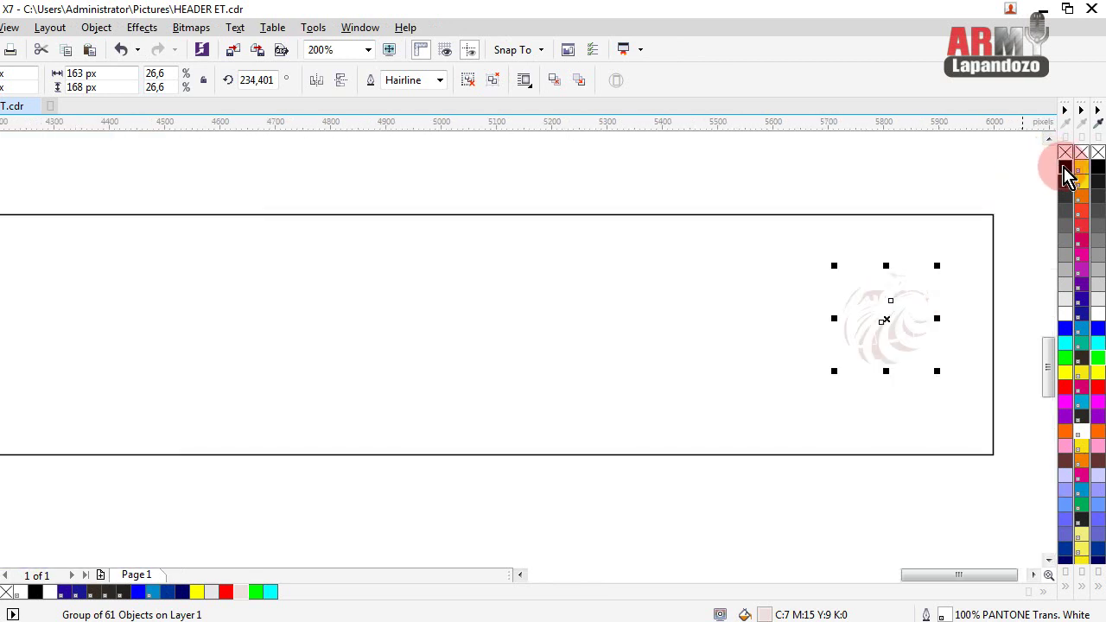
pyautogui.click(1065, 170)
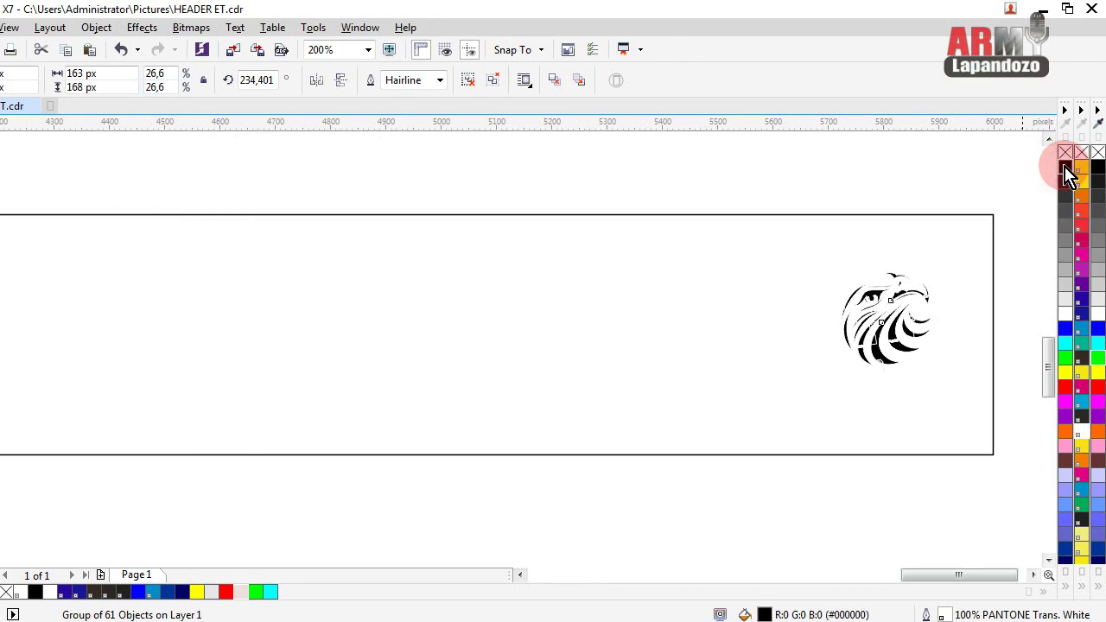
# - Enlarge the eagle head proportionally to about 421 × 434 px so it fills the frame's height at the right end
pyautogui.scroll(-1, 864, 259)
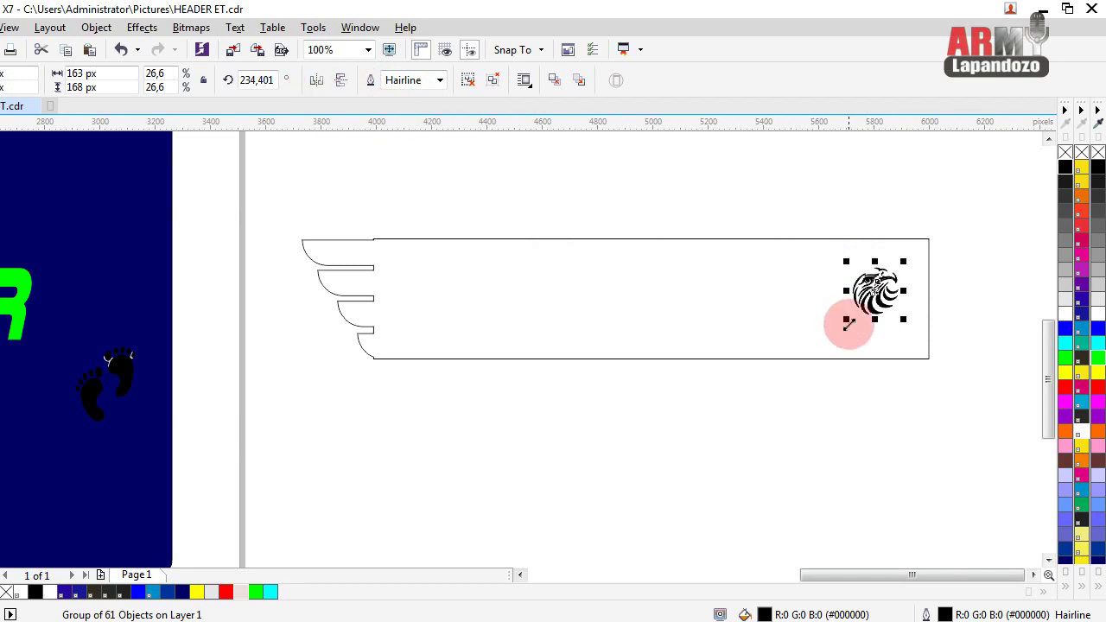
pyautogui.moveTo(847, 321); pyautogui.dragTo(803, 363)
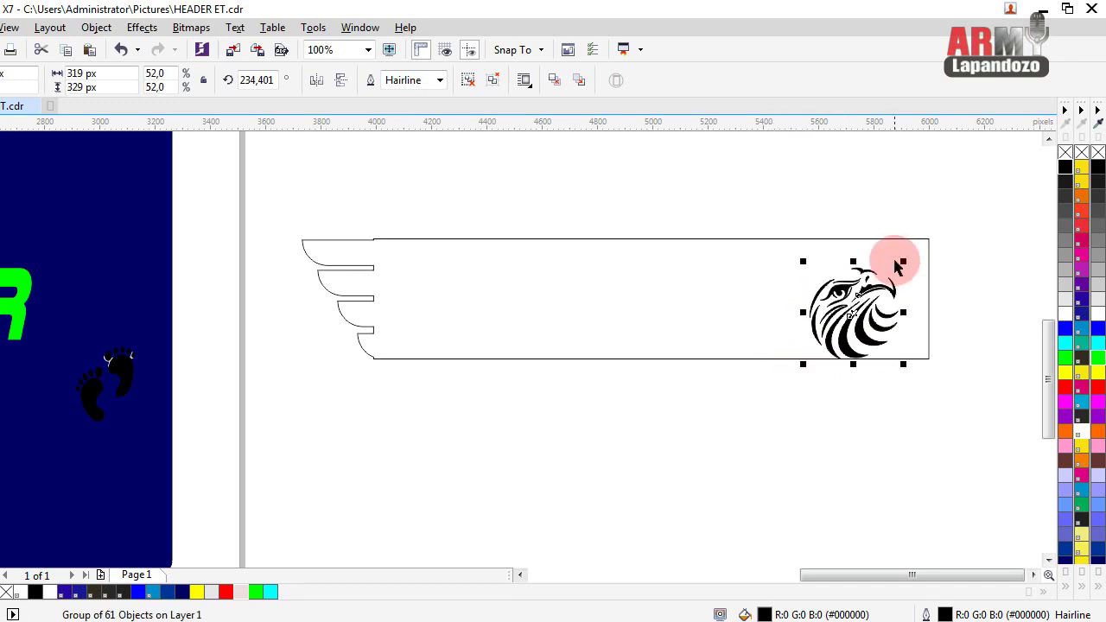
pyautogui.moveTo(904, 265); pyautogui.dragTo(937, 238)
pyautogui.click(972, 246)
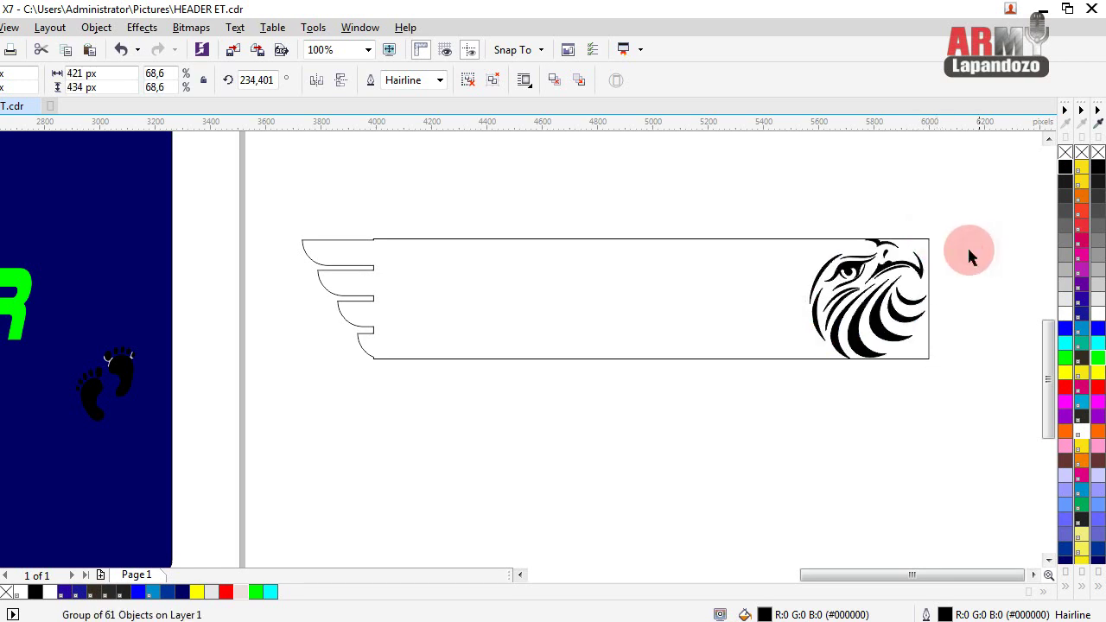
# - Mirror the eagle head horizontally and ungroup all of its objects
pyautogui.click(859, 285)
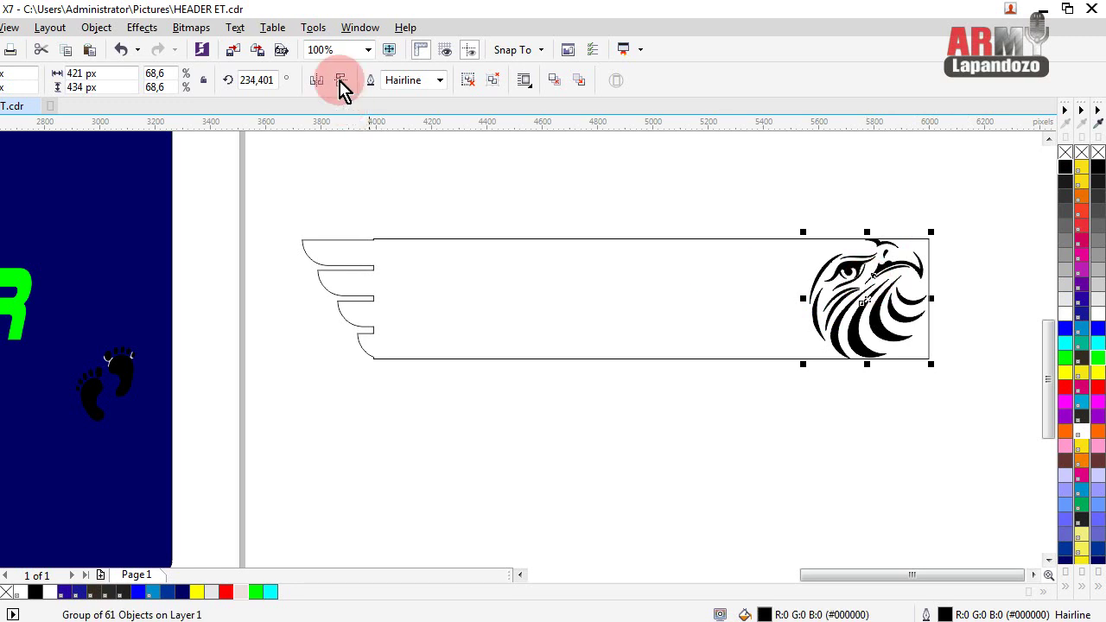
pyautogui.click(318, 80)
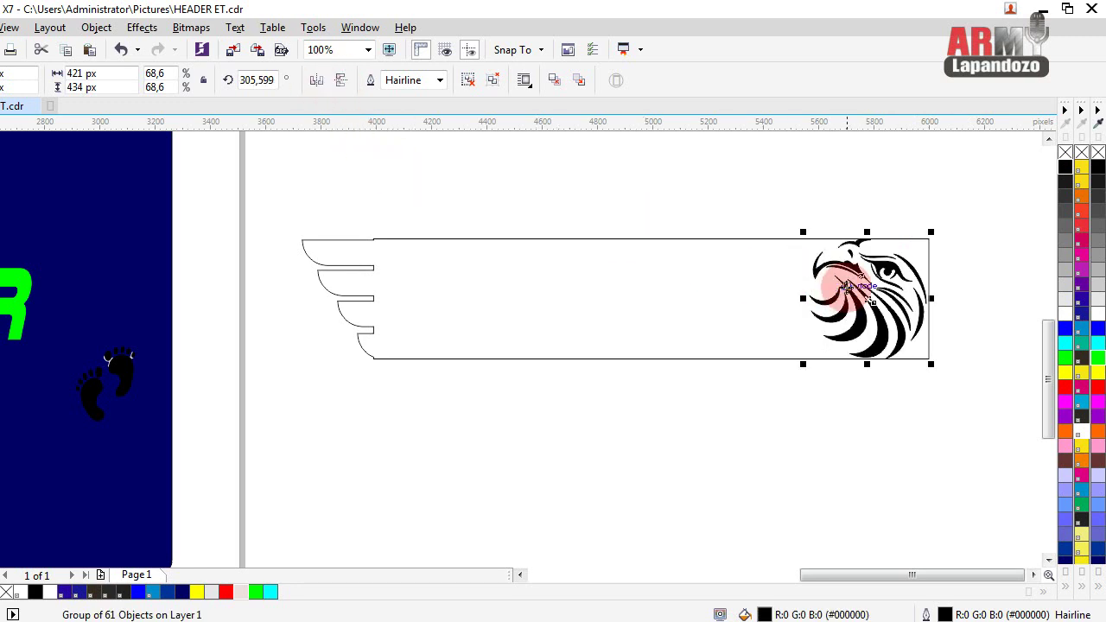
pyautogui.rightClick(845, 286)
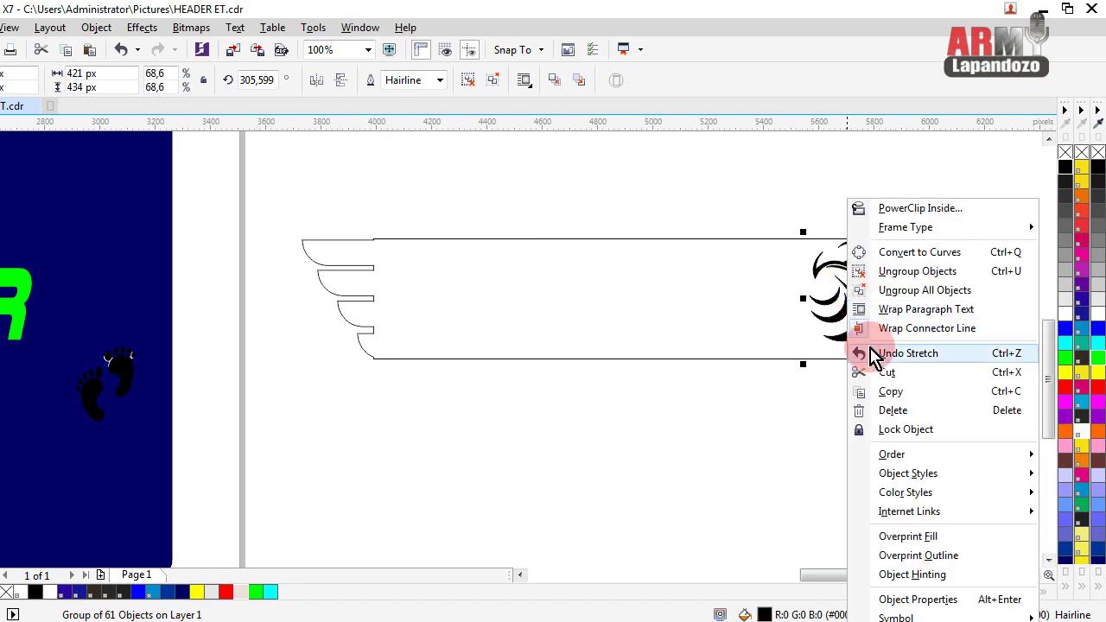
pyautogui.click(887, 295)
pyautogui.click(844, 405)
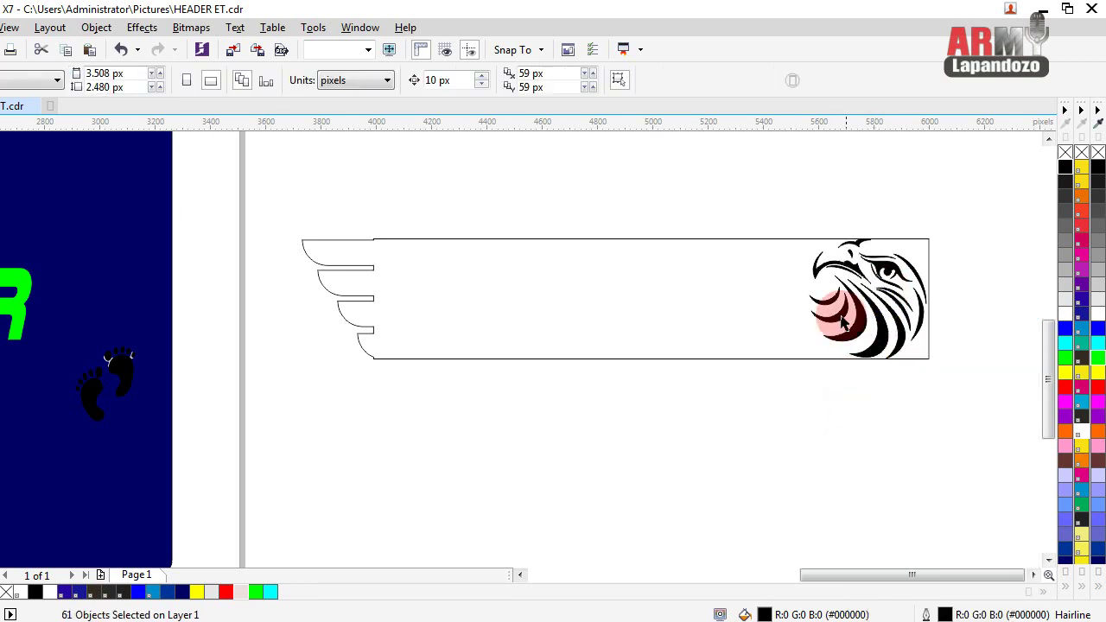
# - Delete the small detail and the uppermost crescent feather stroke beneath the eagle's beak
pyautogui.scroll(2, 780, 284)
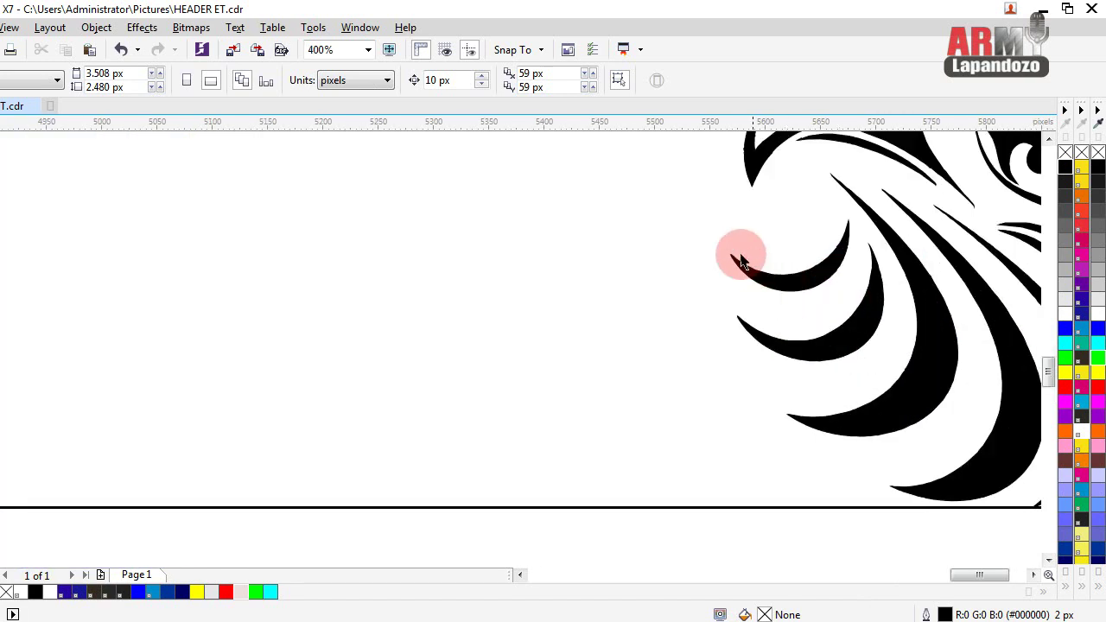
pyautogui.click(780, 292)
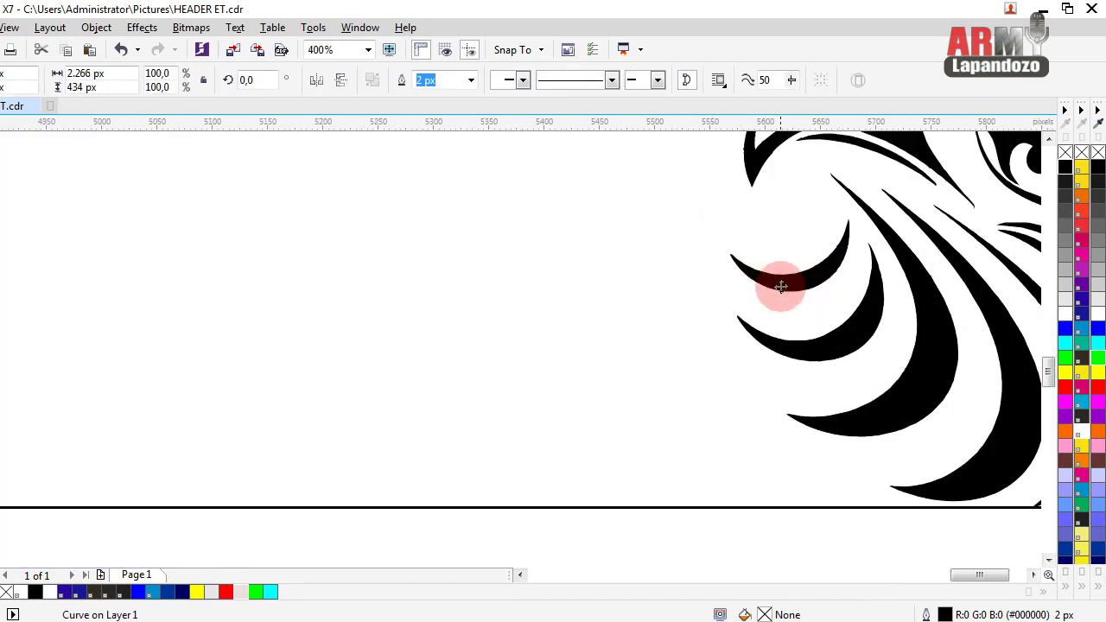
pyautogui.scroll(-2, 780, 286)
pyautogui.click(844, 432)
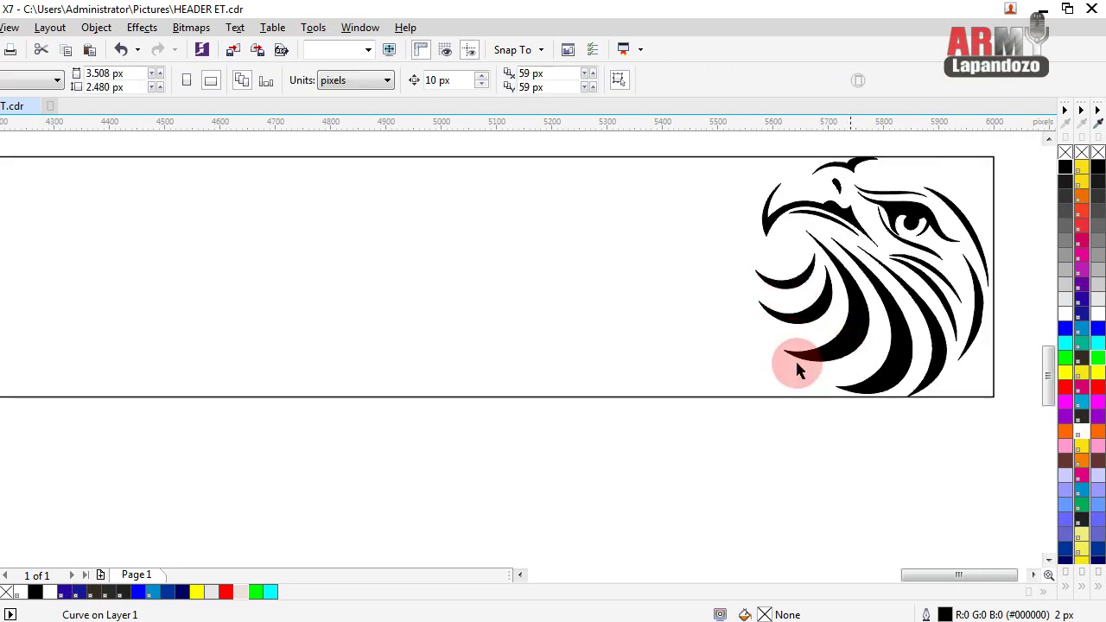
pyautogui.click(806, 272)
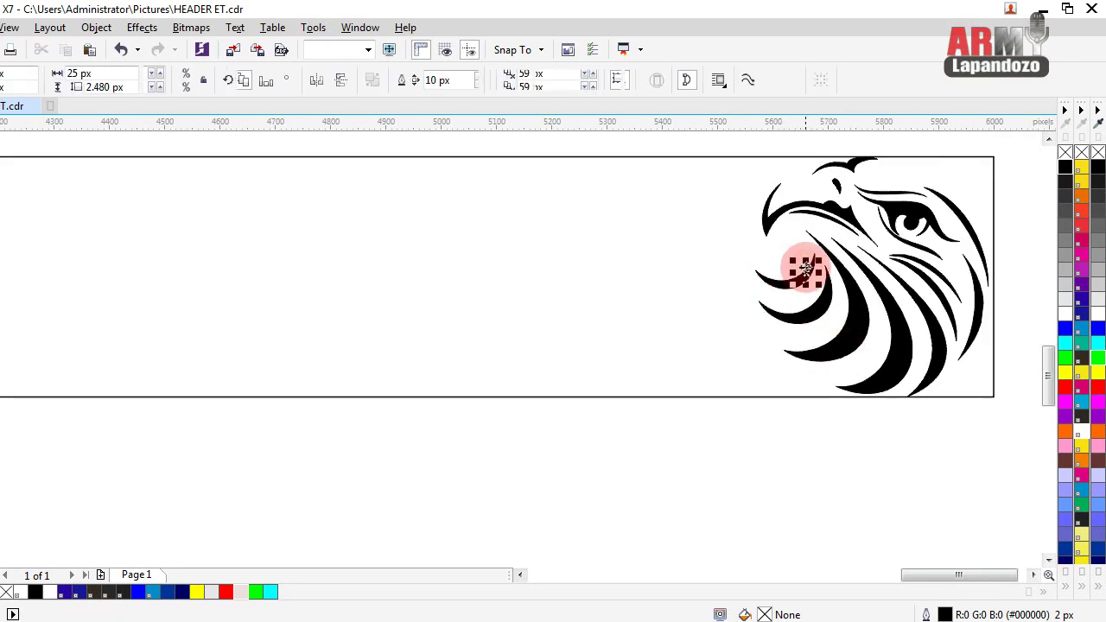
pyautogui.press('Delete')
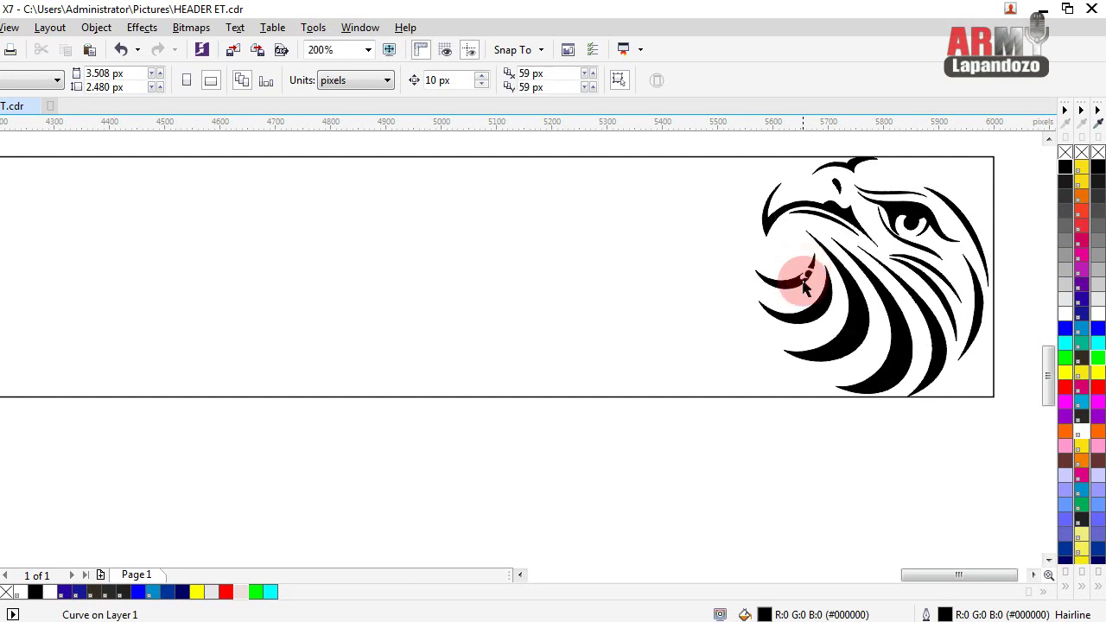
pyautogui.click(786, 290)
pyautogui.press('Delete')
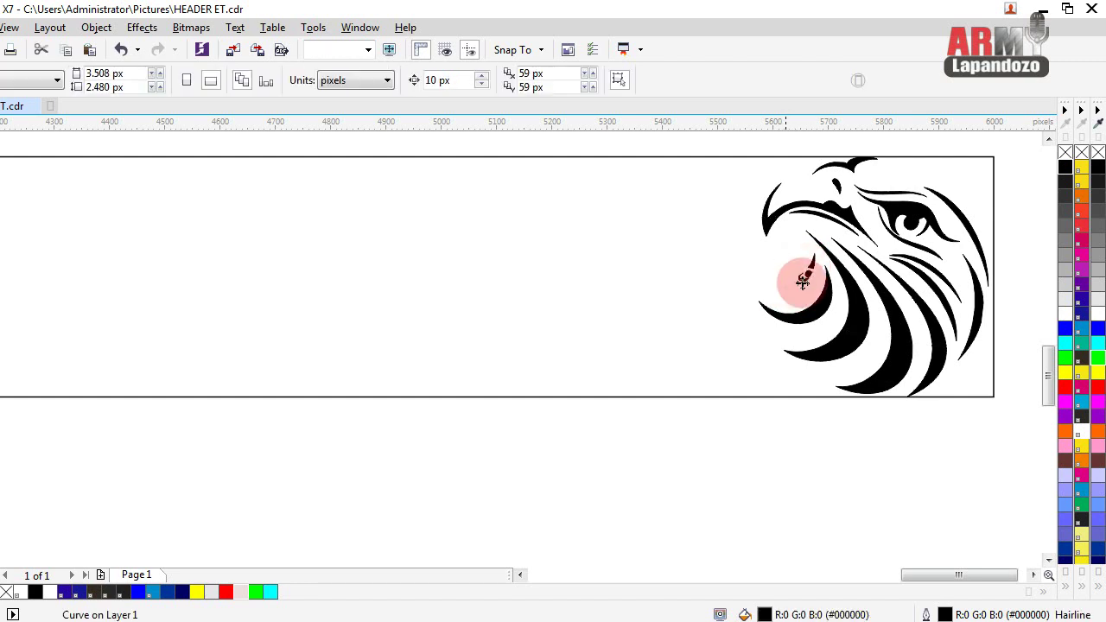
# - Move the wing frame down off the eagle and delete the remaining small pieces beneath its beak
pyautogui.click(753, 240)
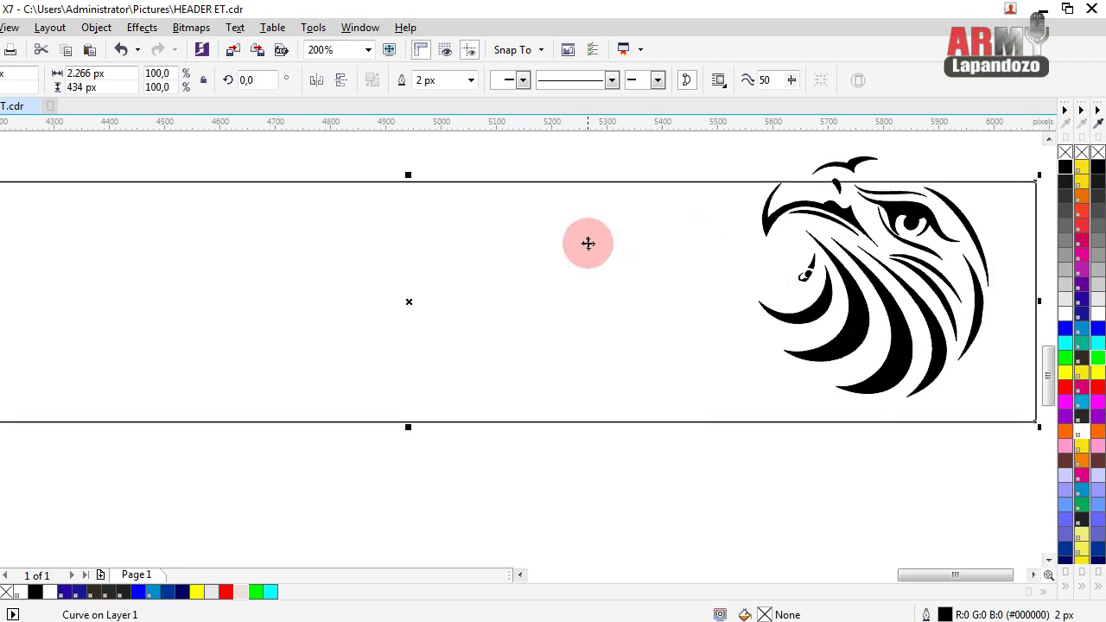
pyautogui.moveTo(403, 307); pyautogui.dragTo(363, 505)
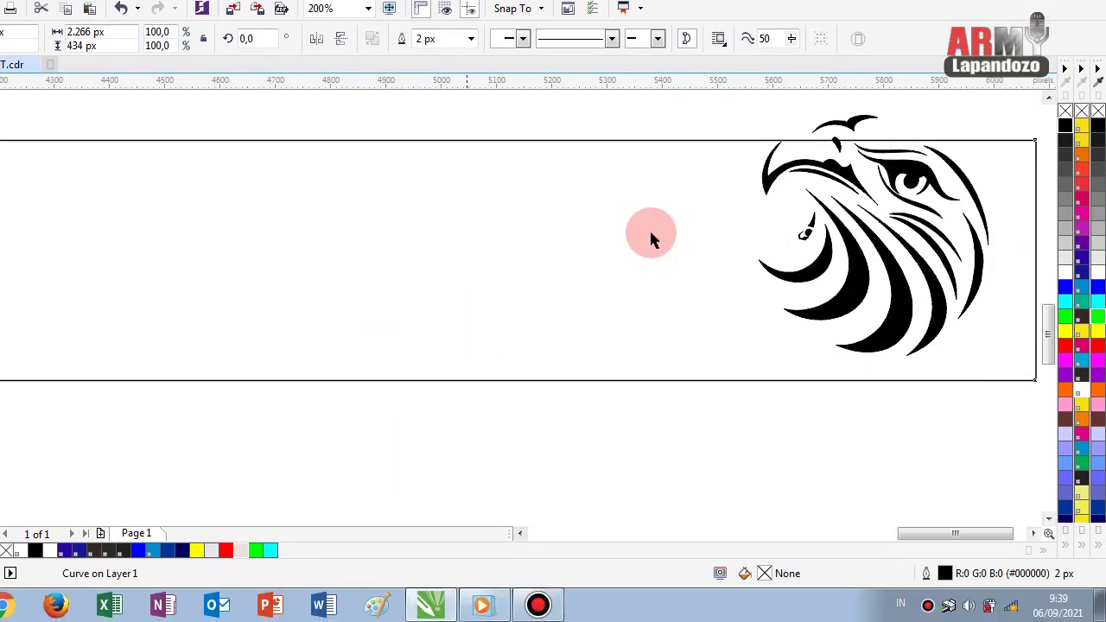
pyautogui.moveTo(681, 207); pyautogui.dragTo(821, 296)
pyautogui.press('Escape')
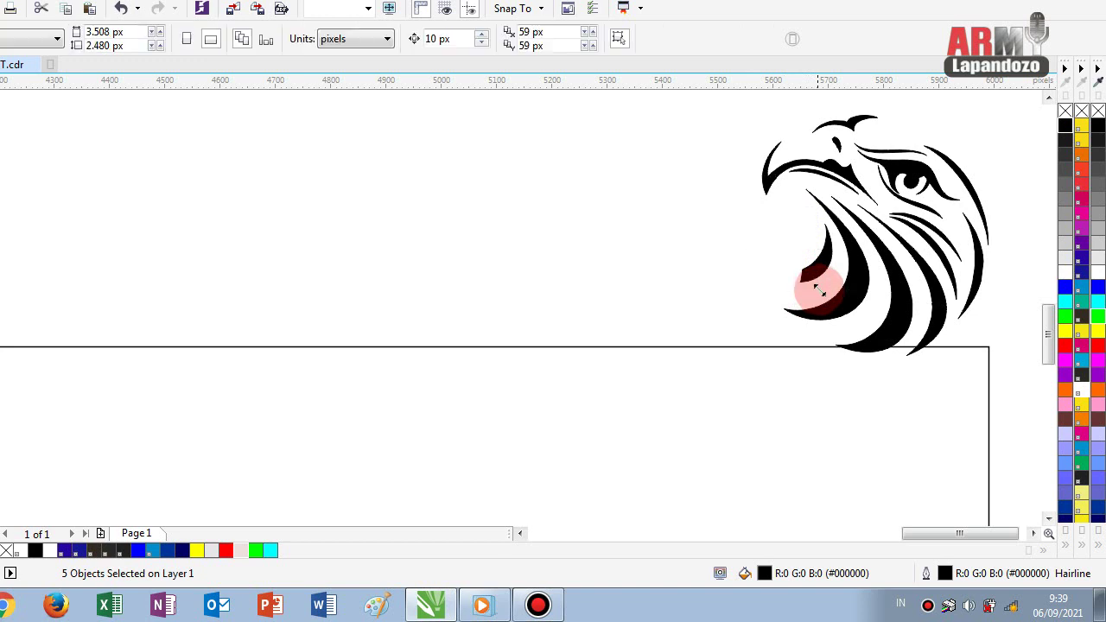
# - Delete the three uppermost crescent feather strokes and the small watermark text beneath the eagle's beak
pyautogui.moveTo(772, 211); pyautogui.dragTo(834, 304)
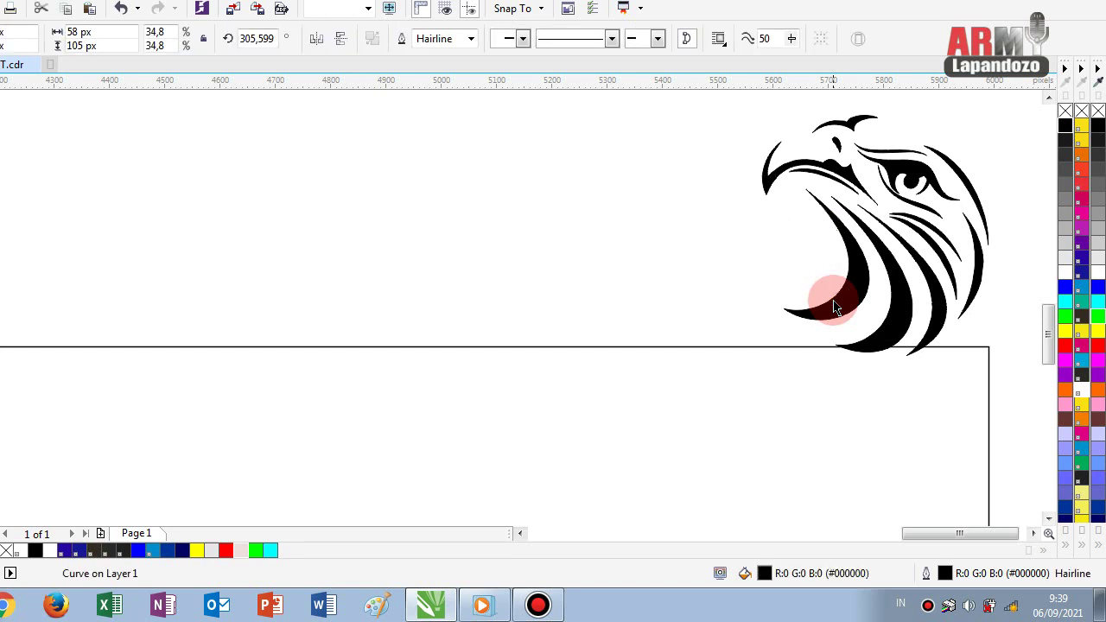
pyautogui.press('Escape')
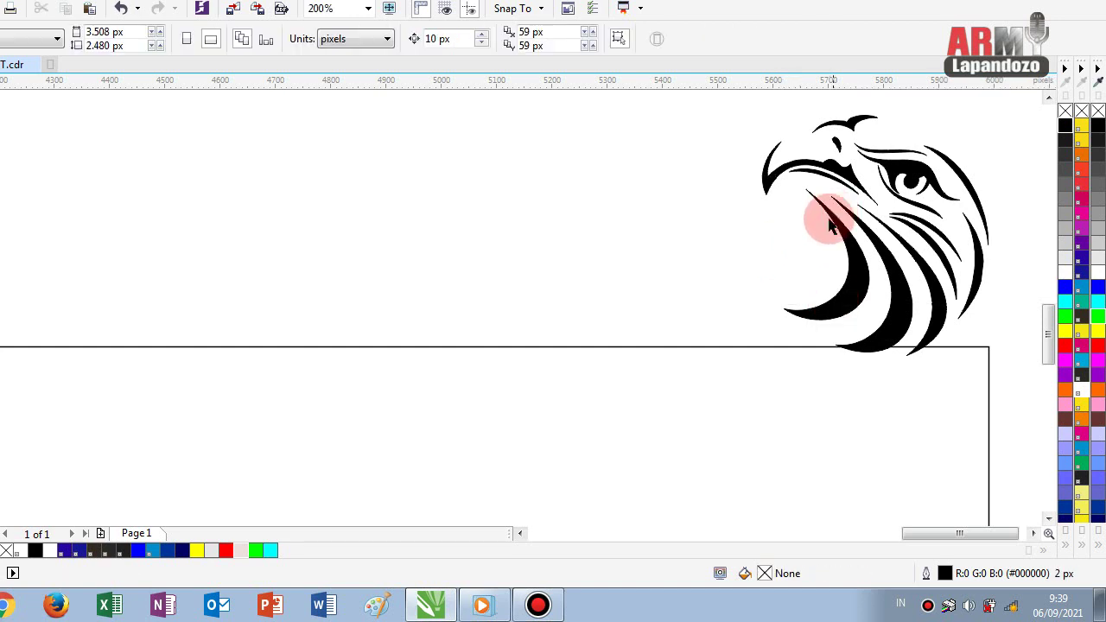
pyautogui.moveTo(831, 226)
pyautogui.mouseDown()
pyautogui.moveTo(814, 216)
pyautogui.moveTo(839, 232)
pyautogui.mouseUp()
pyautogui.press('Delete')
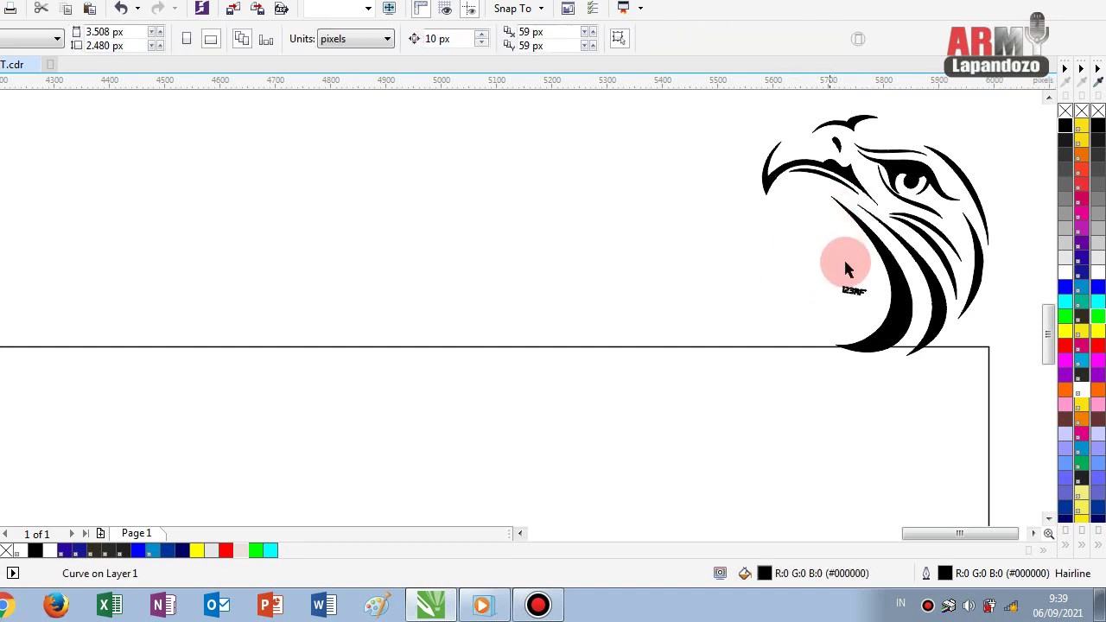
pyautogui.moveTo(834, 278); pyautogui.dragTo(873, 314)
pyautogui.press('Delete')
pyautogui.click(885, 265)
pyautogui.press('Delete')
# - Delete the leftover black spike and small sliver beside the eagle's remaining neck stroke
pyautogui.click(901, 283)
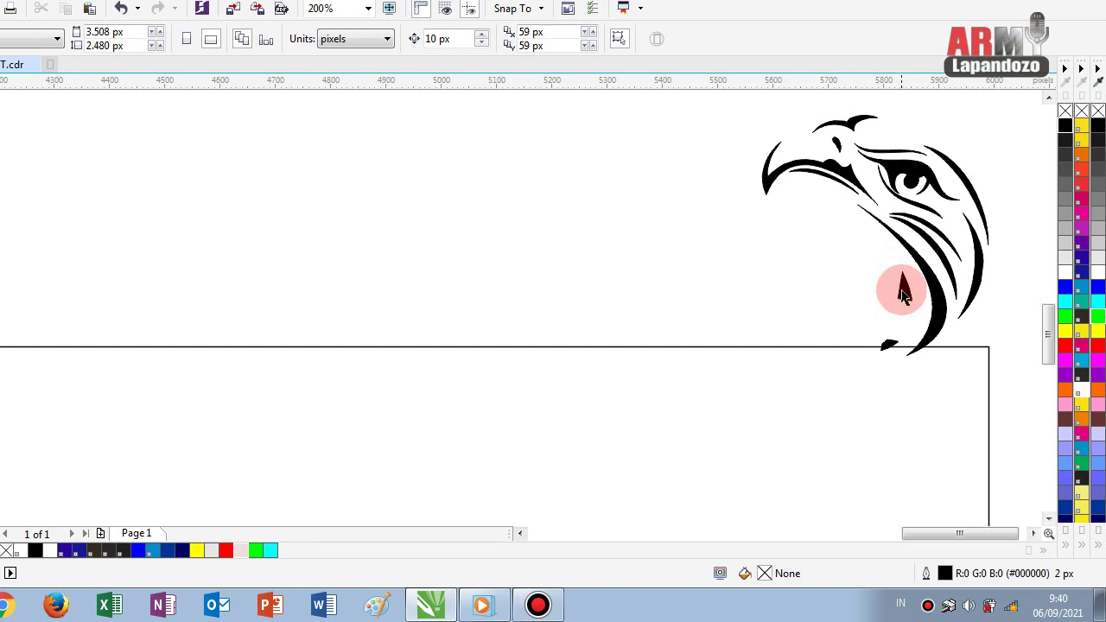
pyautogui.press('Delete')
pyautogui.click(886, 342)
pyautogui.press('Delete')
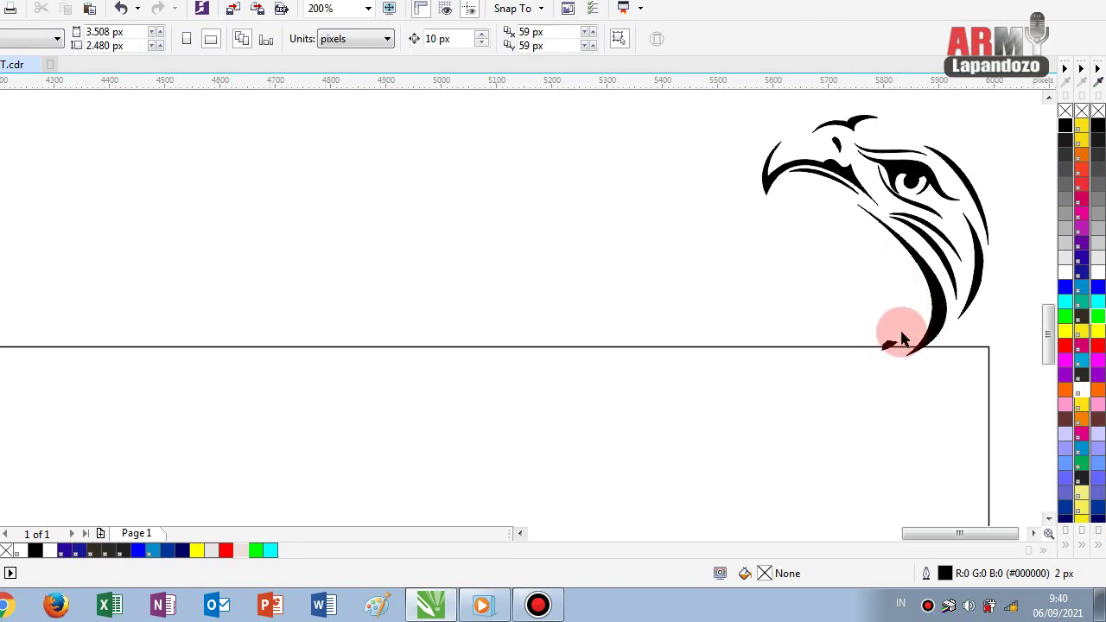
pyautogui.click(890, 343)
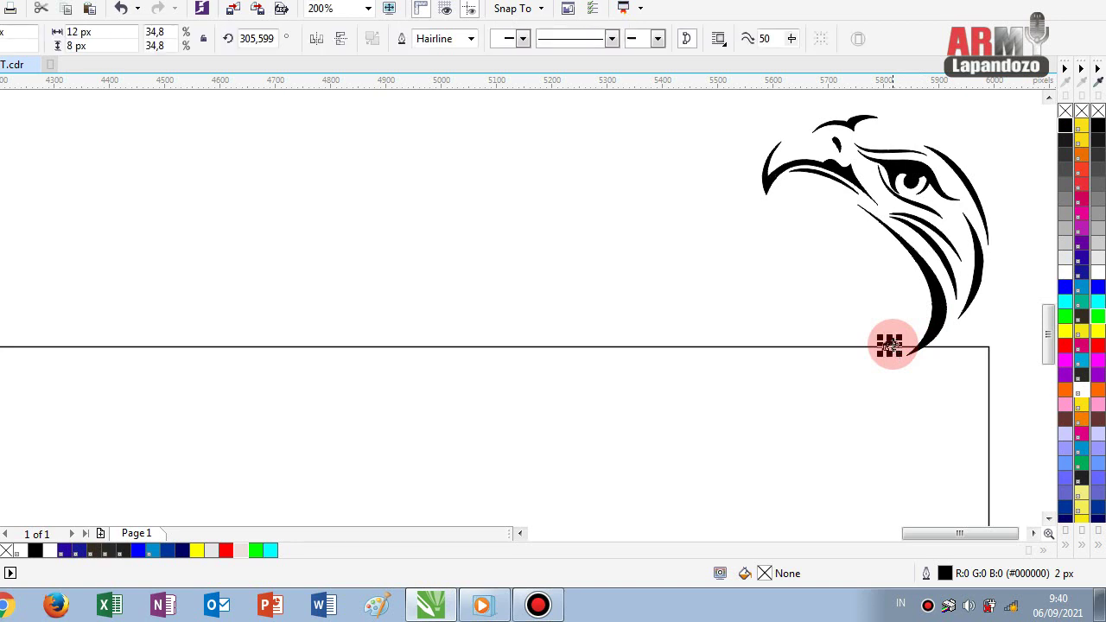
pyautogui.click(851, 305)
pyautogui.moveTo(851, 303); pyautogui.dragTo(895, 368)
pyautogui.press('Delete')
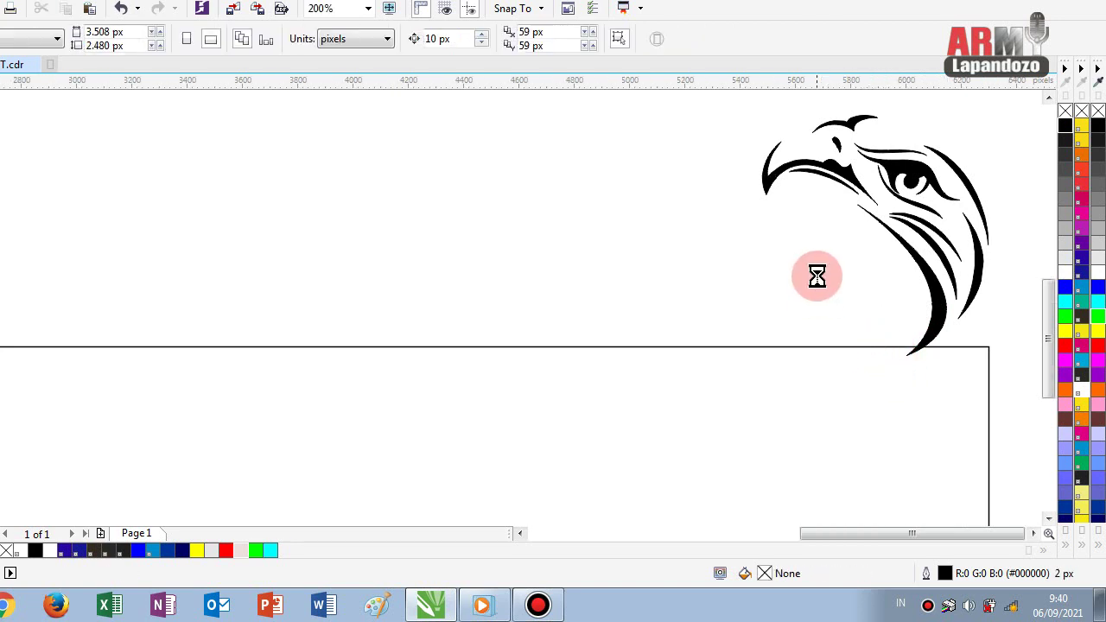
# - Fill the wing frame with solid black
pyautogui.scroll(-1, 817, 277)
pyautogui.moveTo(767, 159); pyautogui.dragTo(918, 361)
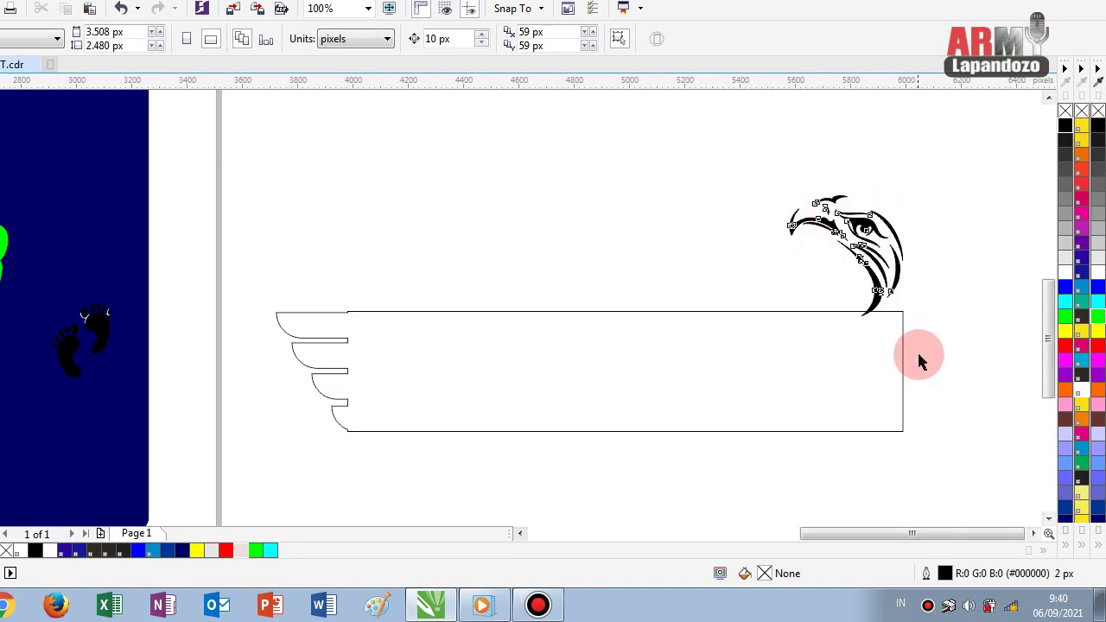
pyautogui.click(903, 418)
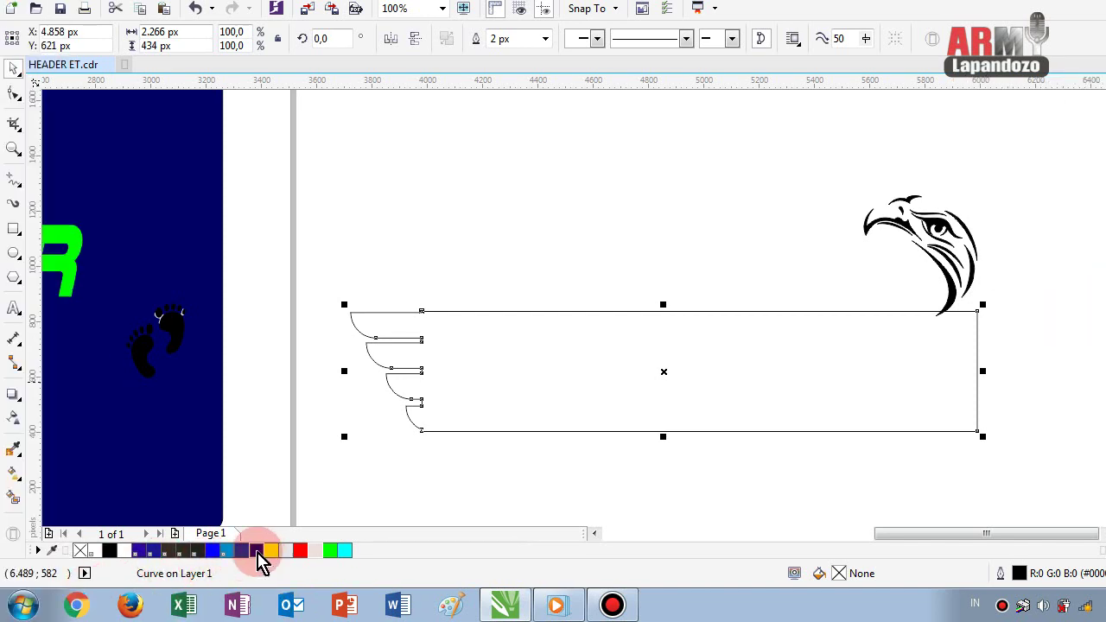
pyautogui.click(257, 551)
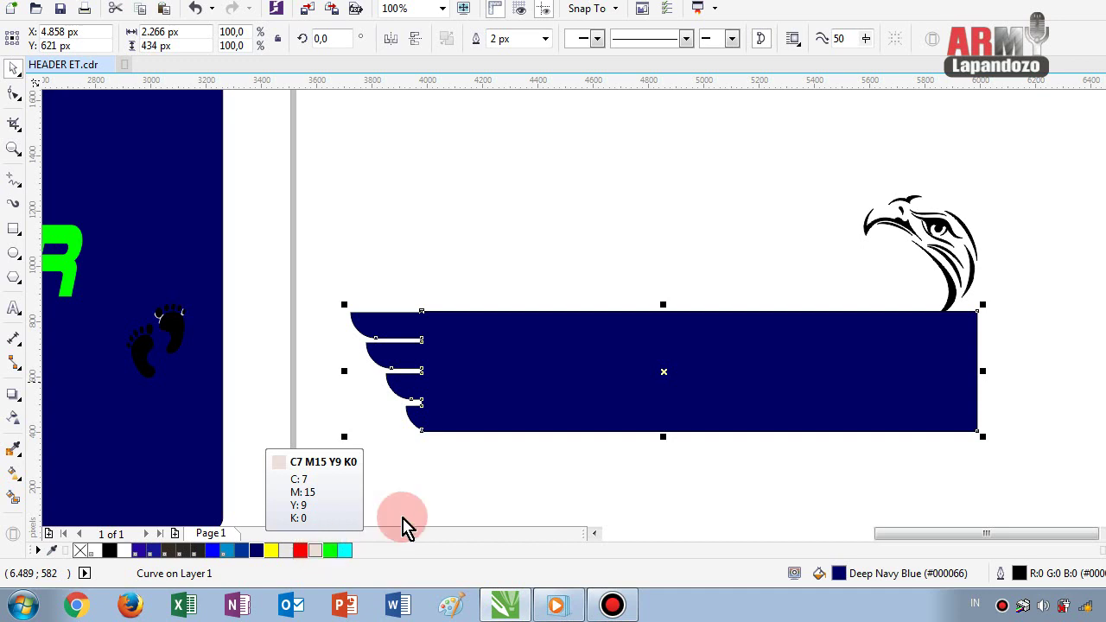
pyautogui.click(205, 554)
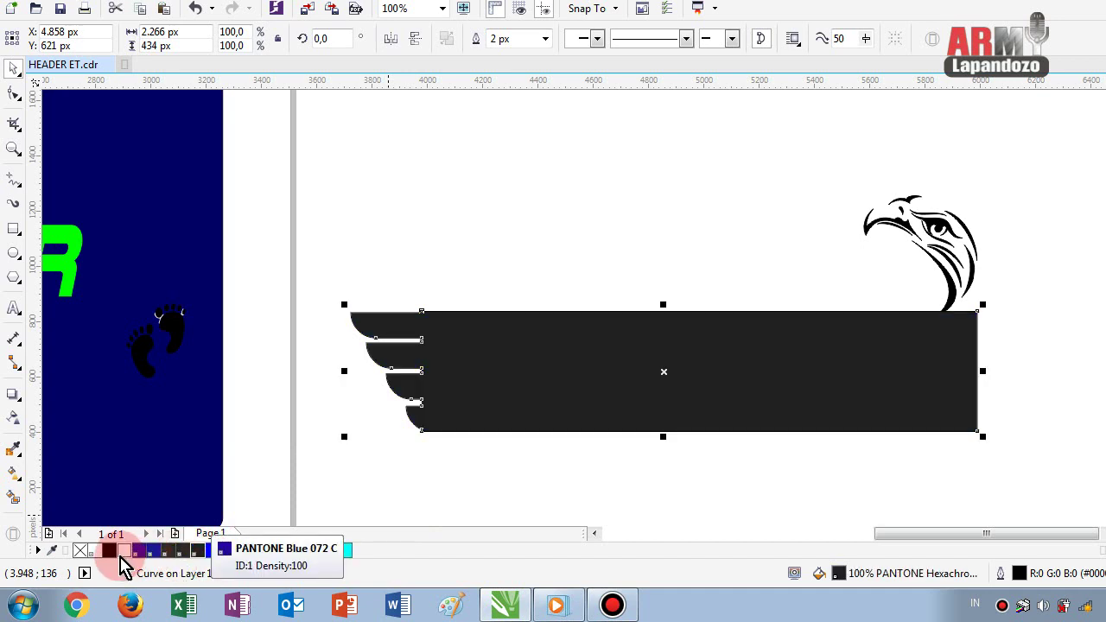
pyautogui.click(110, 553)
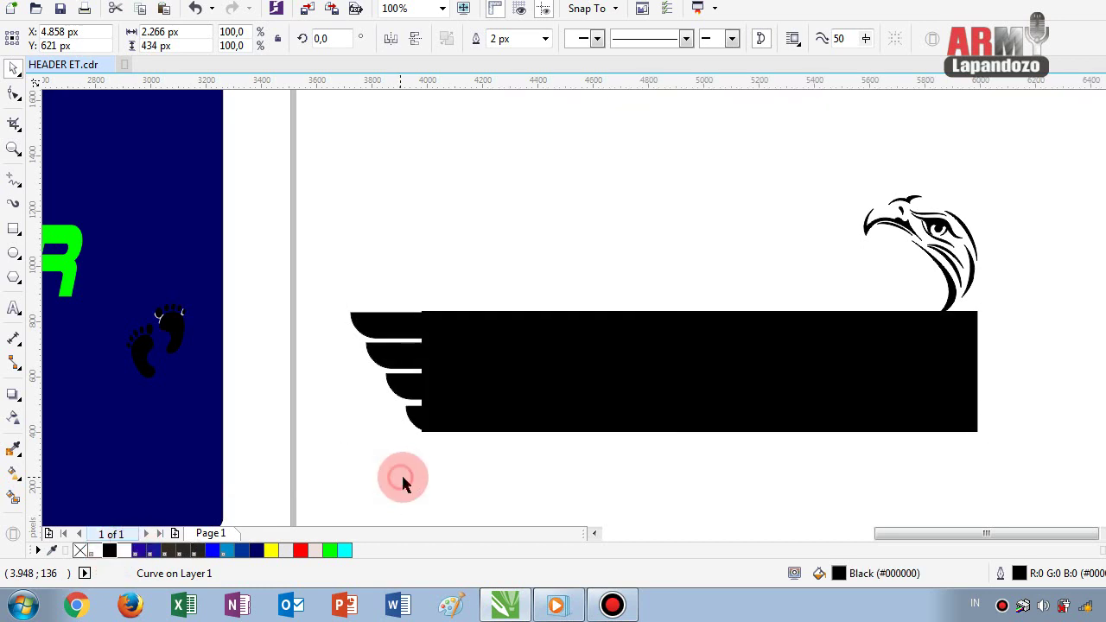
pyautogui.click(401, 481)
# - Fill all of the eagle head's objects with black and group them
pyautogui.moveTo(774, 208); pyautogui.dragTo(935, 354)
pyautogui.click(110, 551)
pyautogui.click(900, 211)
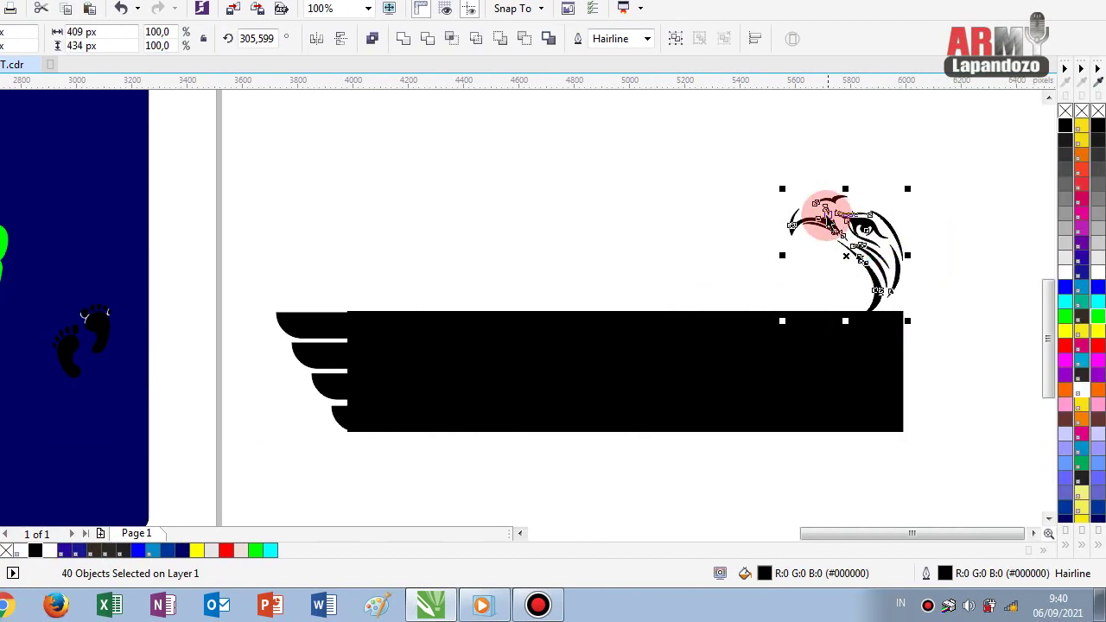
pyautogui.hotkey('ctrl', 'g')
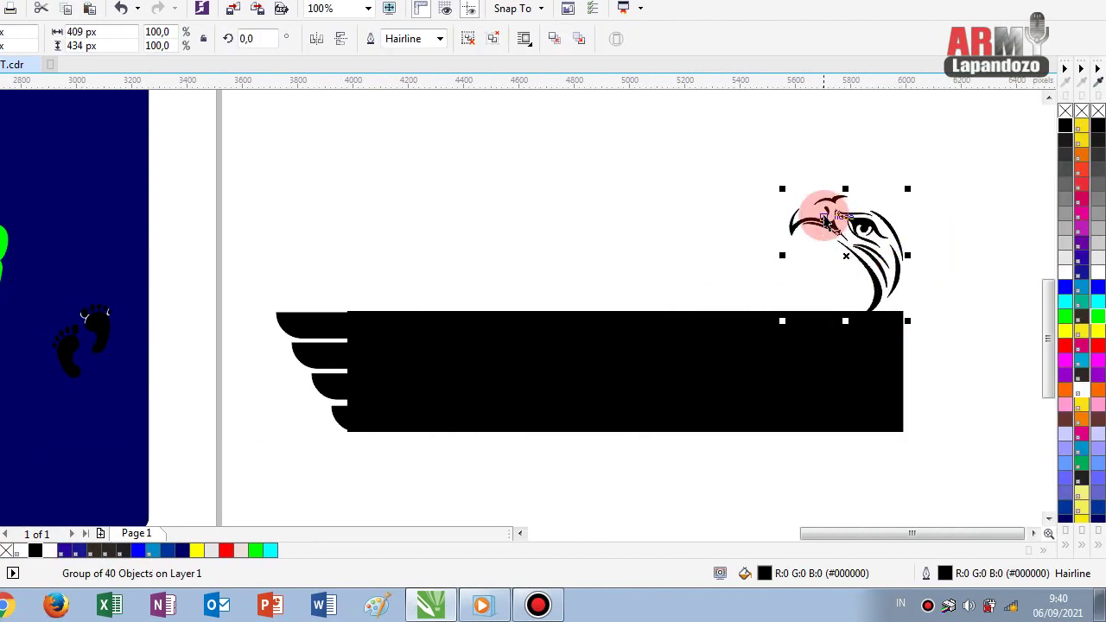
# - Move the eagle head group down onto the wing frame's right end and shrink it proportionally to about 364 × 386 px
pyautogui.moveTo(828, 216); pyautogui.dragTo(852, 369)
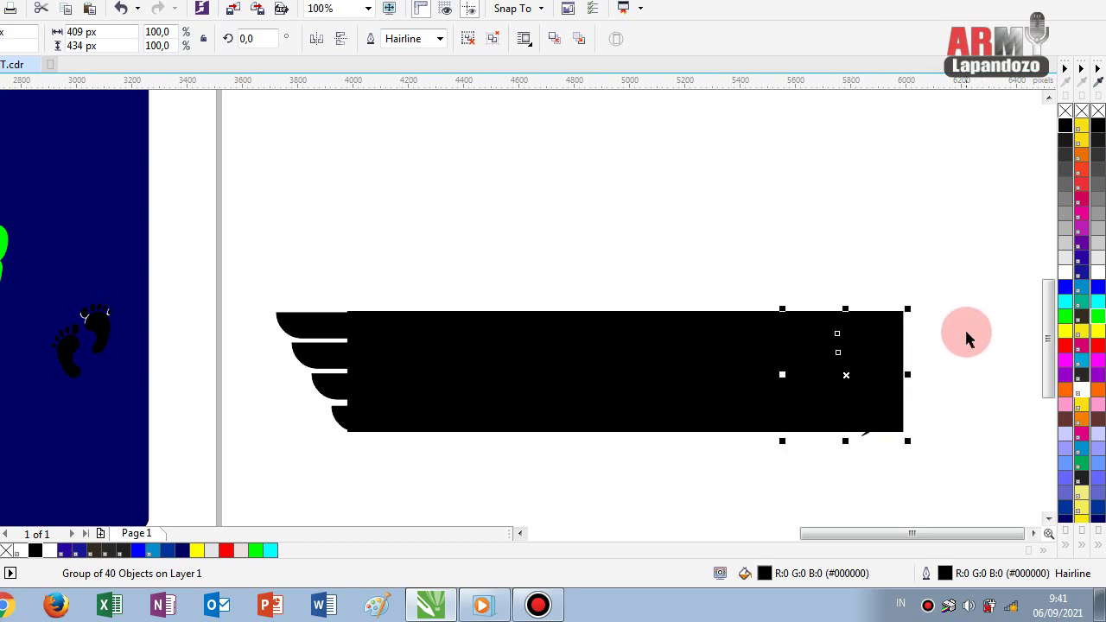
pyautogui.press('Up')
pyautogui.press('Up')
pyautogui.press('Up')
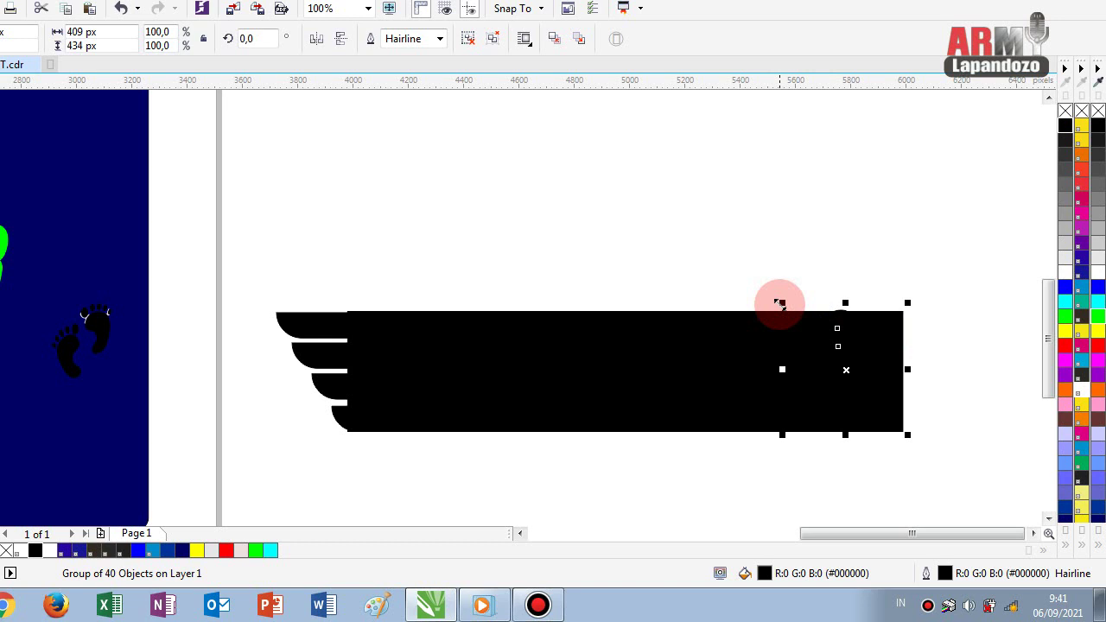
pyautogui.moveTo(780, 302); pyautogui.dragTo(792, 310)
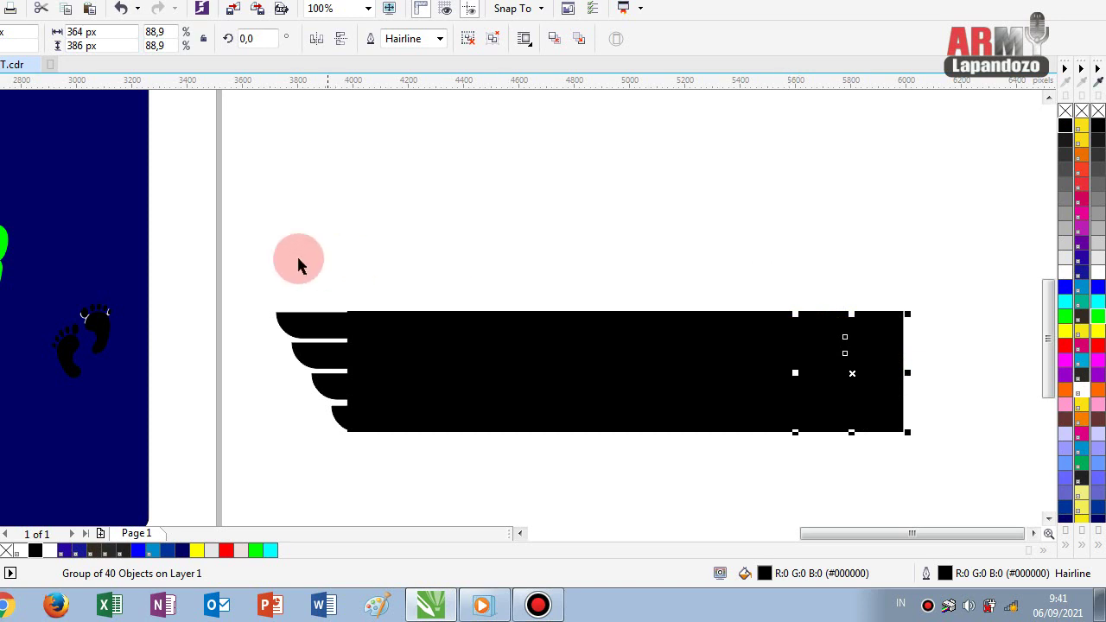
# - Try to weld the eagle head group and the wing frame into one shape
pyautogui.moveTo(249, 258); pyautogui.dragTo(1016, 468)
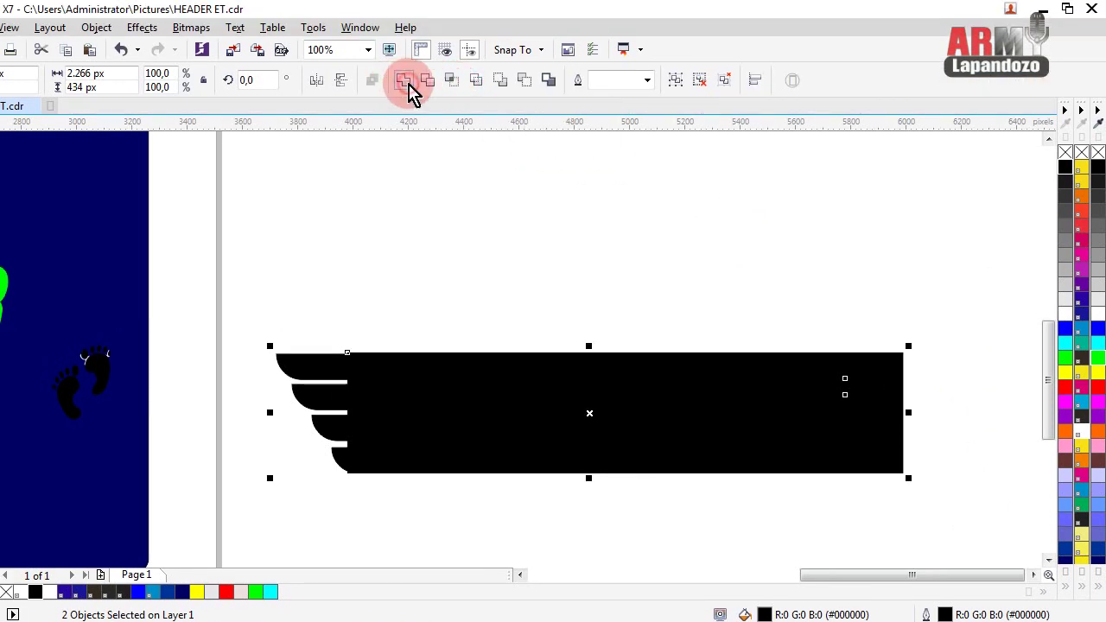
pyautogui.click(409, 84)
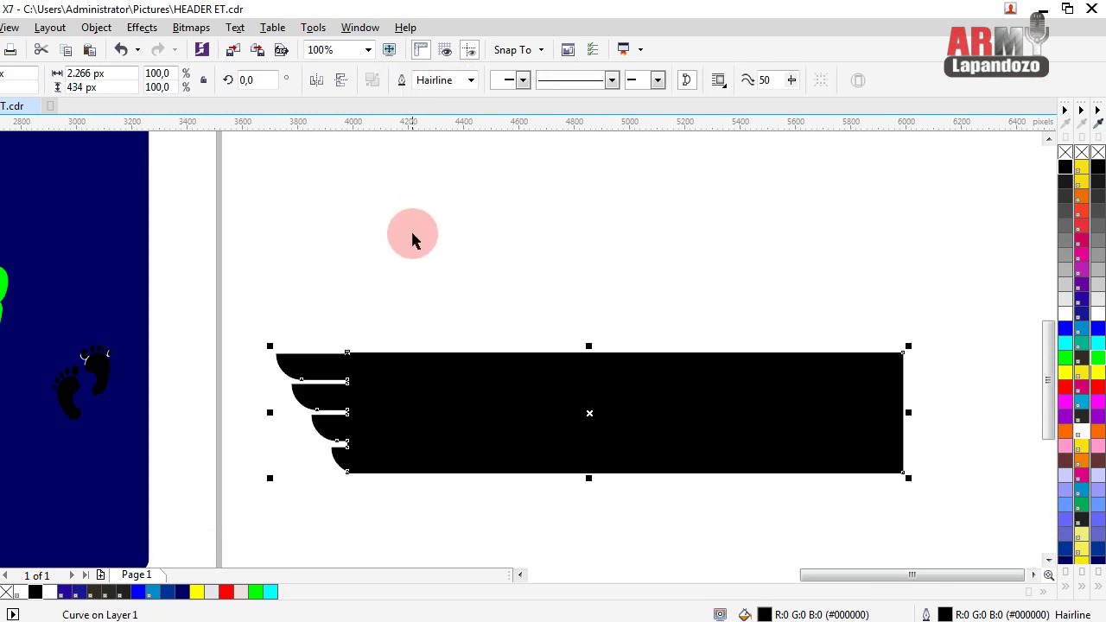
pyautogui.hotkey('ctrl', 'z')
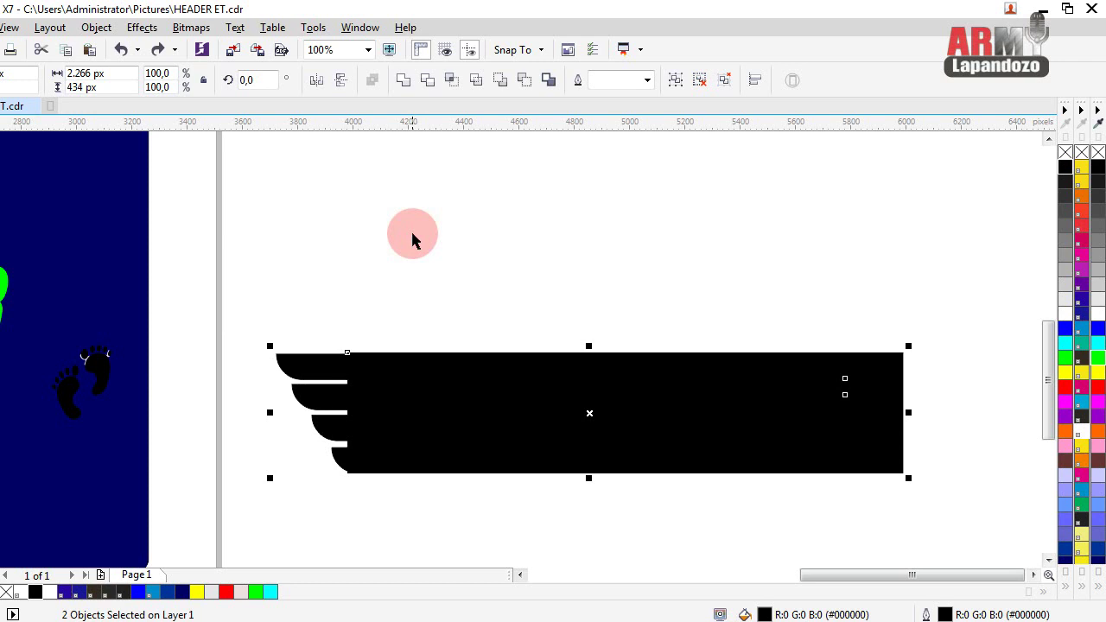
pyautogui.hotkey('ctrl', 'z')
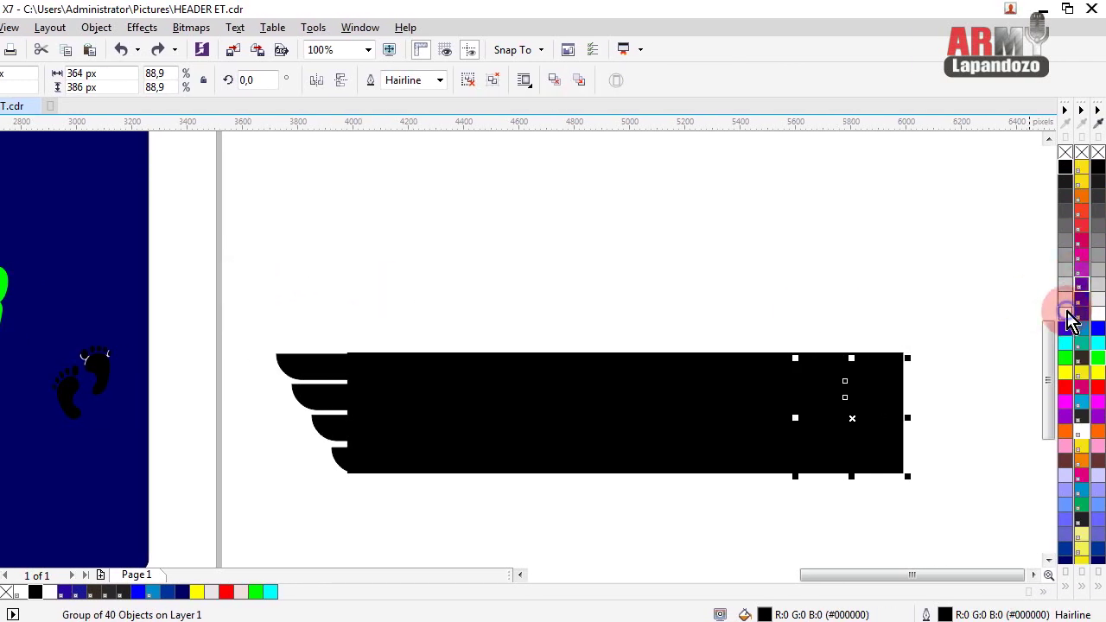
# - Set the eagle head group's fill and outline to white
pyautogui.rightClick(1068, 315)
pyautogui.click(1068, 315)
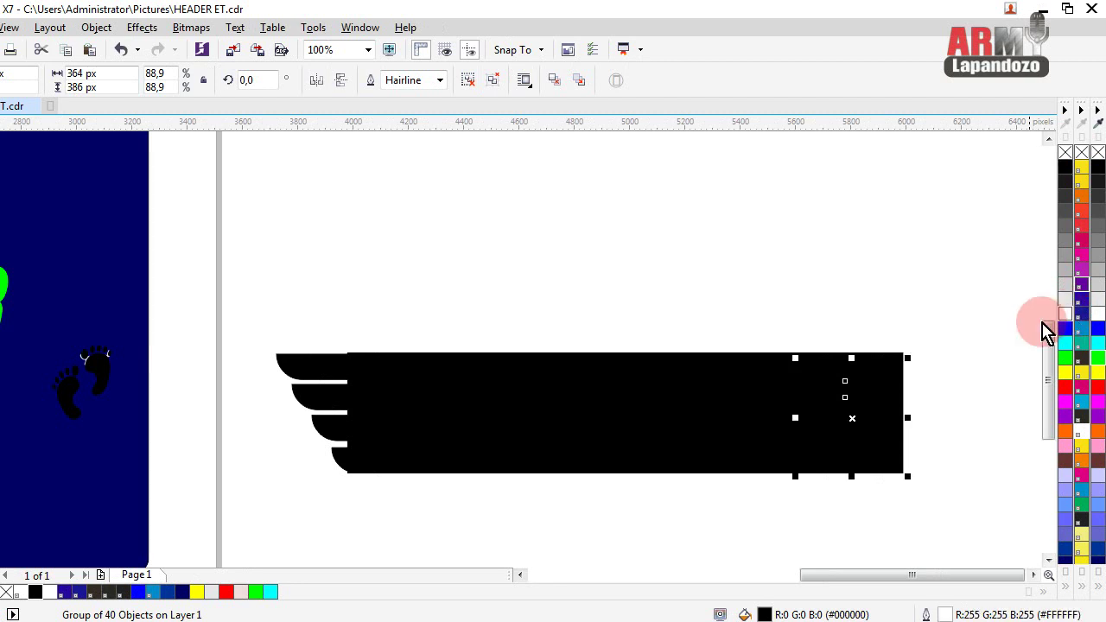
pyautogui.moveTo(852, 429); pyautogui.dragTo(856, 421)
# - Bring the eagle head in front of the black wing frame and nudge it 10 px left and 10 px up
pyautogui.rightClick(854, 418)
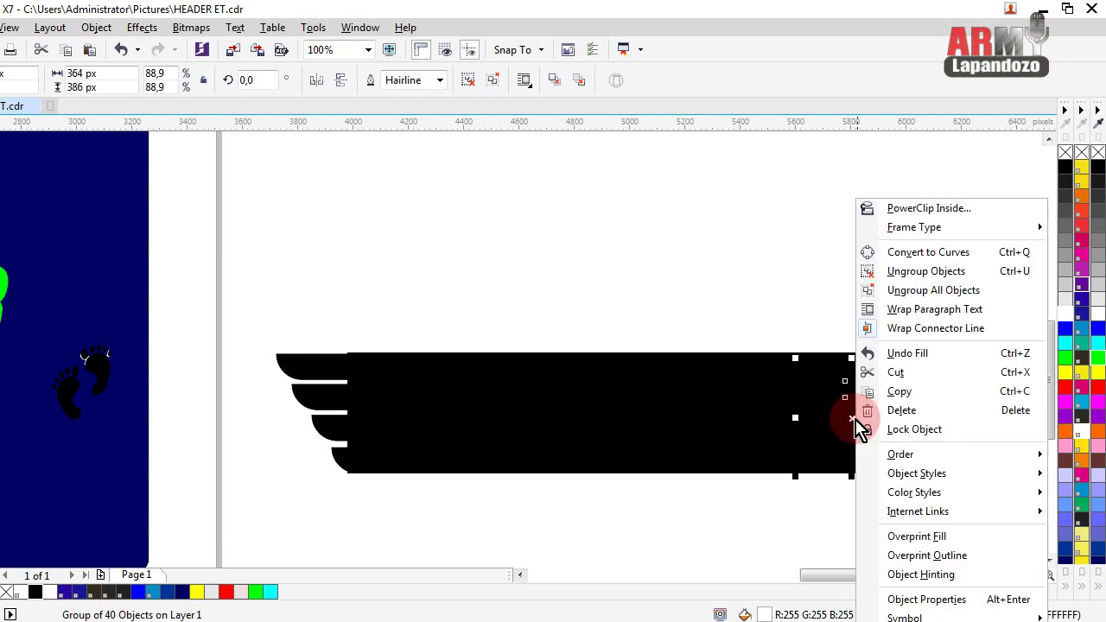
pyautogui.click(900, 458)
pyautogui.click(710, 450)
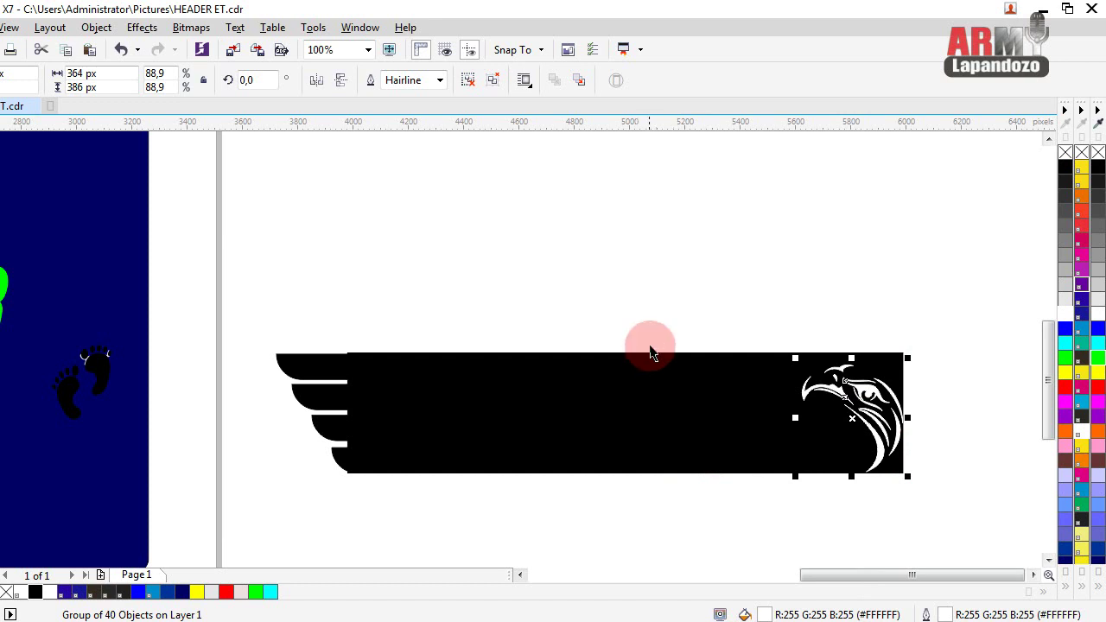
pyautogui.press('Left')
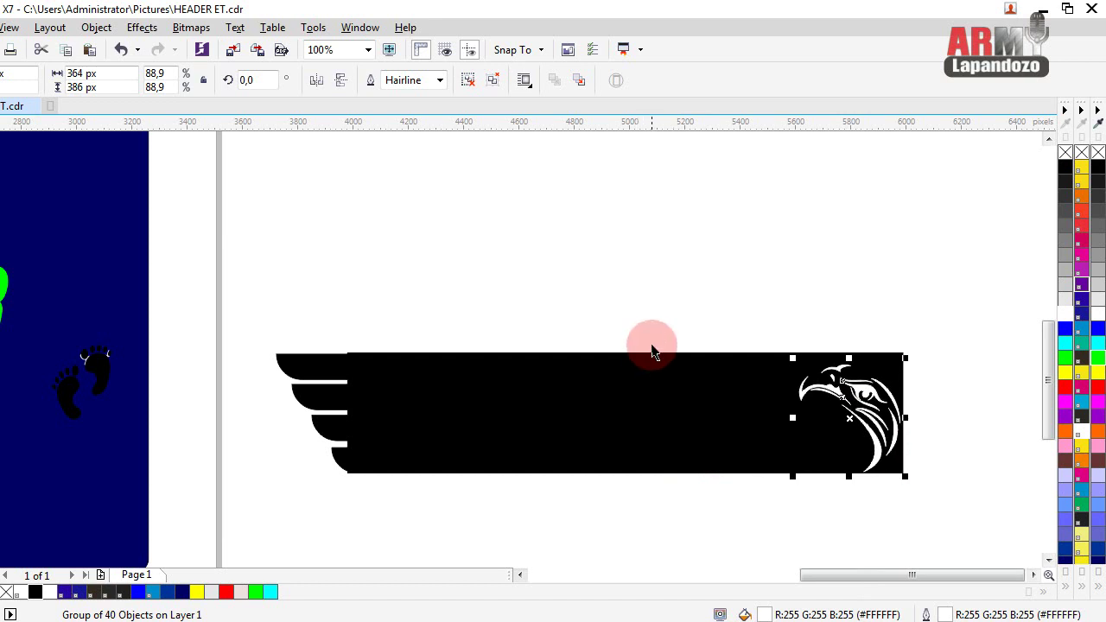
pyautogui.press('Up')
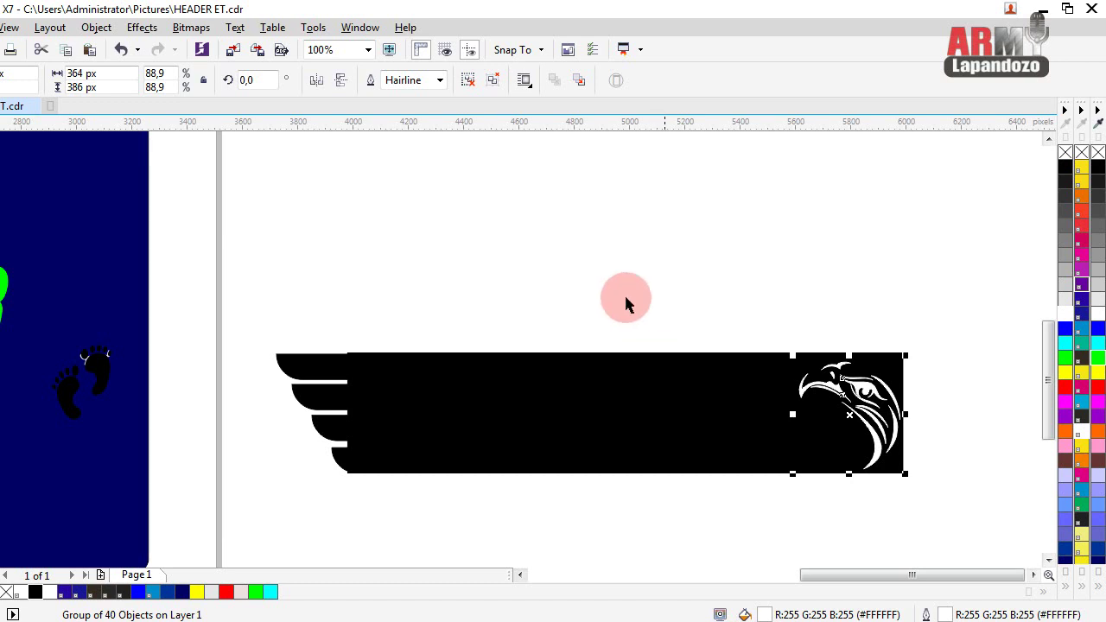
# - Try to trim the eagle head out of the wing frame and move the trimmed frame aside to check the cut
pyautogui.moveTo(308, 295); pyautogui.dragTo(1026, 515)
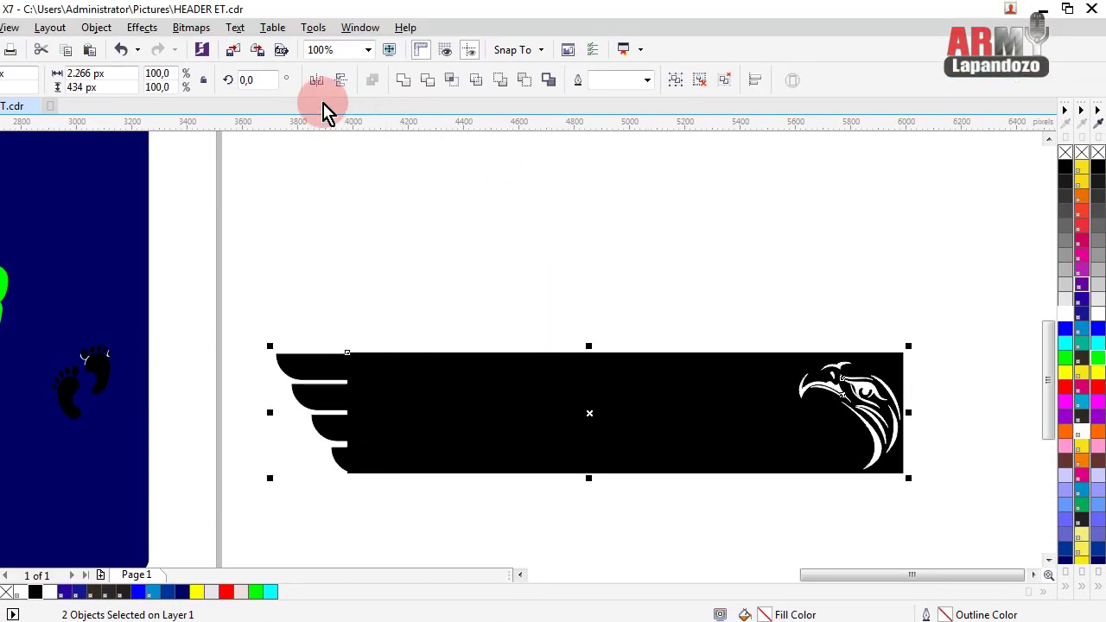
pyautogui.click(429, 81)
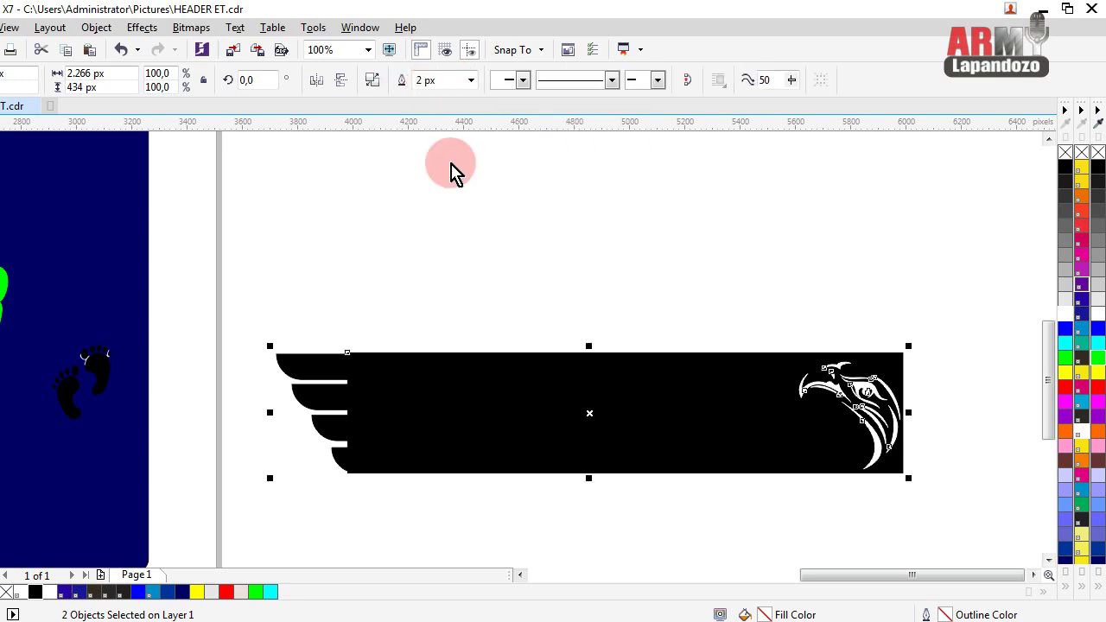
pyautogui.press('Escape')
pyautogui.moveTo(636, 435); pyautogui.dragTo(435, 298)
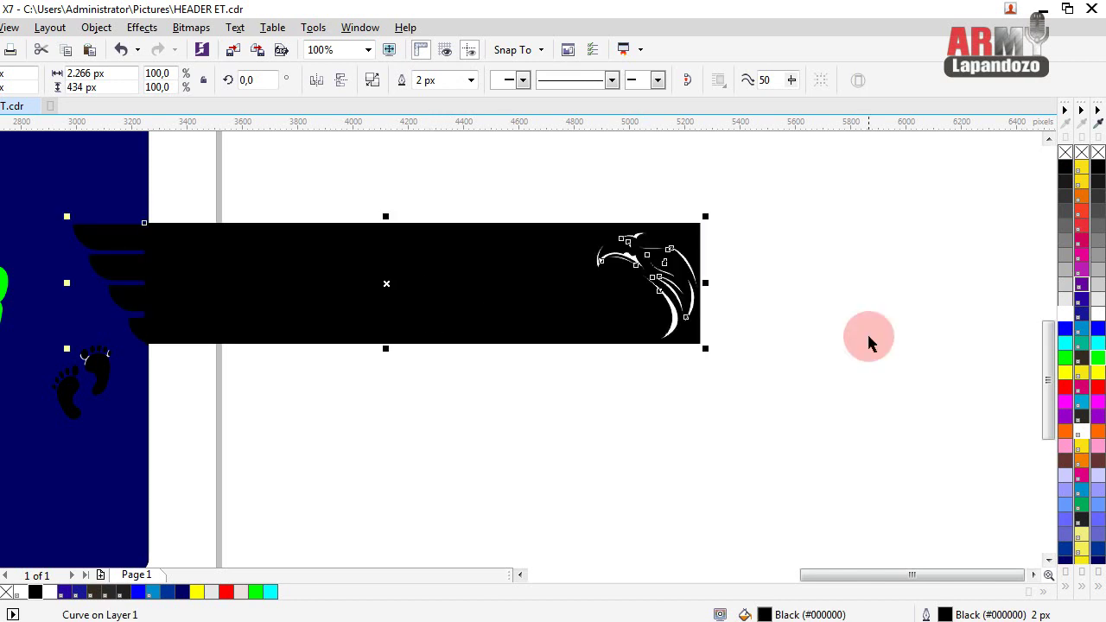
pyautogui.moveTo(770, 298); pyautogui.dragTo(986, 544)
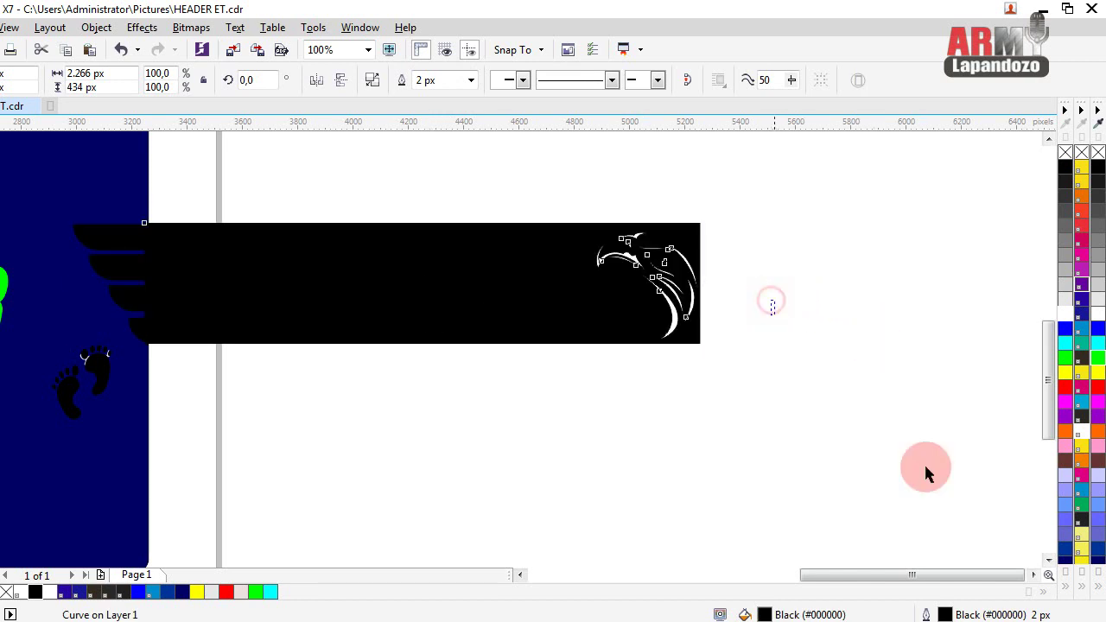
pyautogui.moveTo(986, 503); pyautogui.dragTo(985, 506)
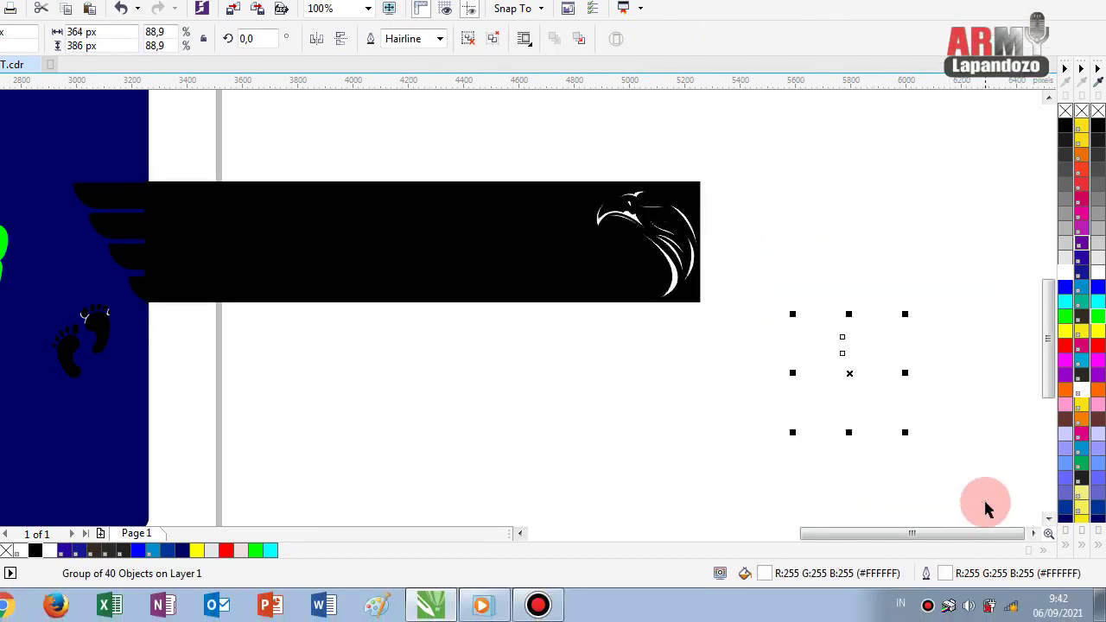
pyautogui.click(981, 495)
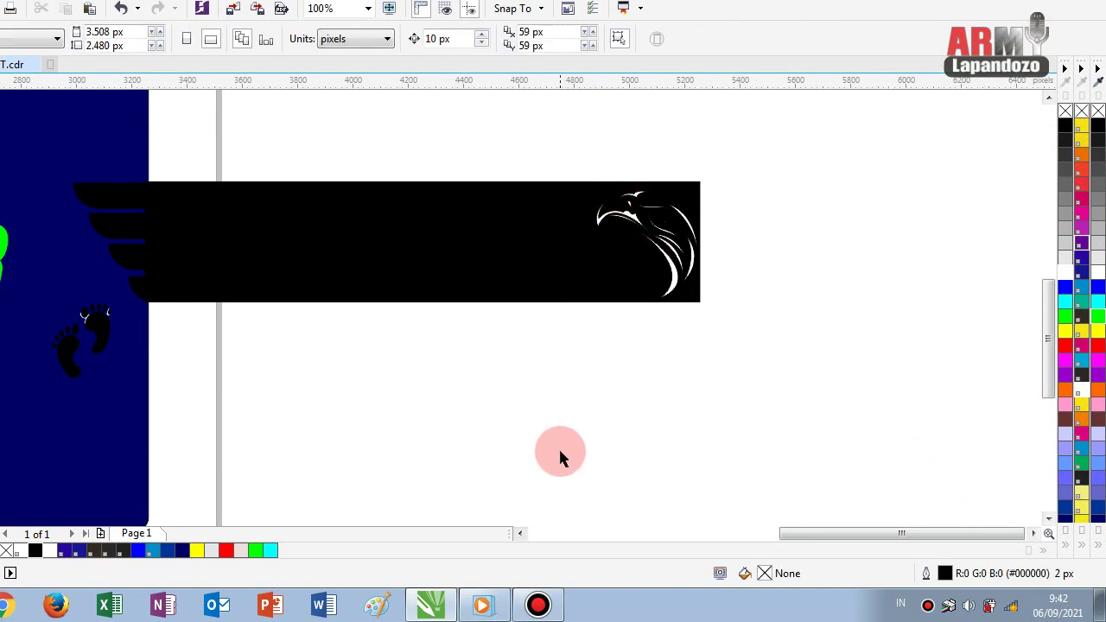
# - Undo the frame's move and the trim so the frame and eagle head are separate objects again
pyautogui.hotkey('ctrl', 'z')
pyautogui.hotkey('ctrl', 'z')
pyautogui.hotkey('ctrl', 'z')
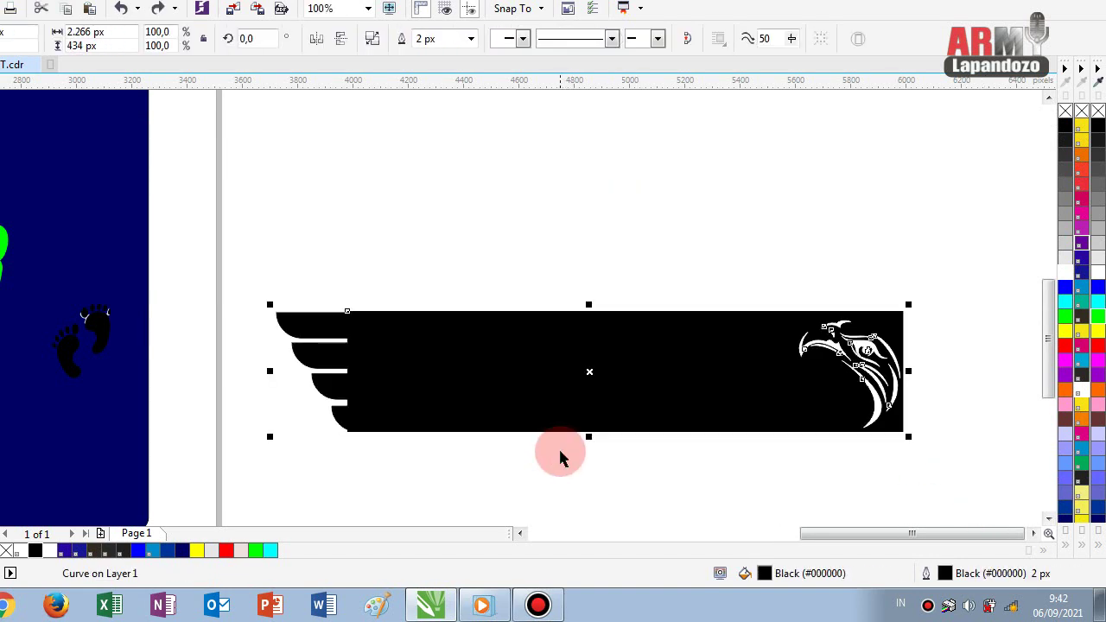
pyautogui.hotkey('ctrl', 'z')
pyautogui.hotkey('ctrl', 'z')
pyautogui.hotkey('ctrl', 'z')
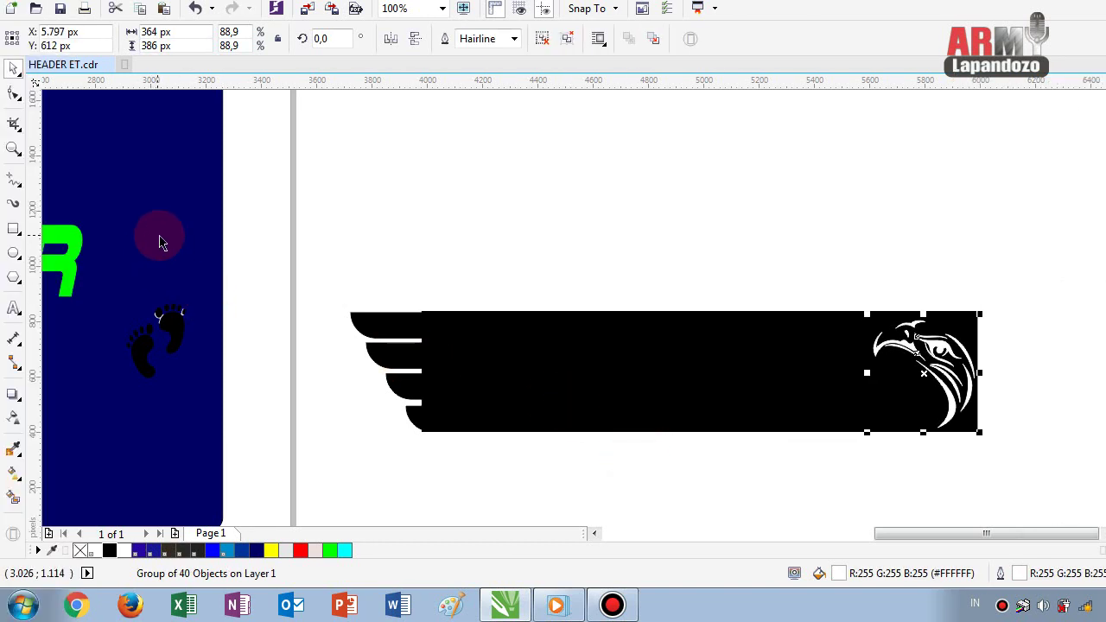
# - Group the black wing frame and the white eagle head together
pyautogui.moveTo(285, 247); pyautogui.dragTo(984, 480)
pyautogui.moveTo(911, 476); pyautogui.dragTo(927, 482)
pyautogui.hotkey('ctrl', 'g')
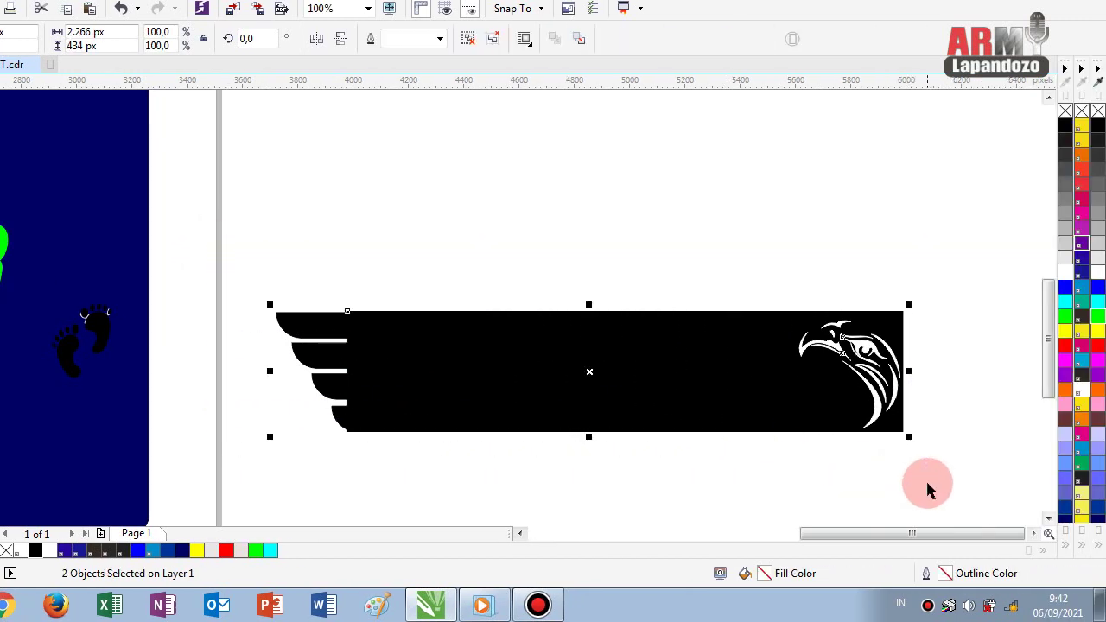
# - Add the artistic text "Bushcraft Skill i Adventures I Life Styles" on the blue background above the black wing frame
pyautogui.scroll(-2, 928, 487)
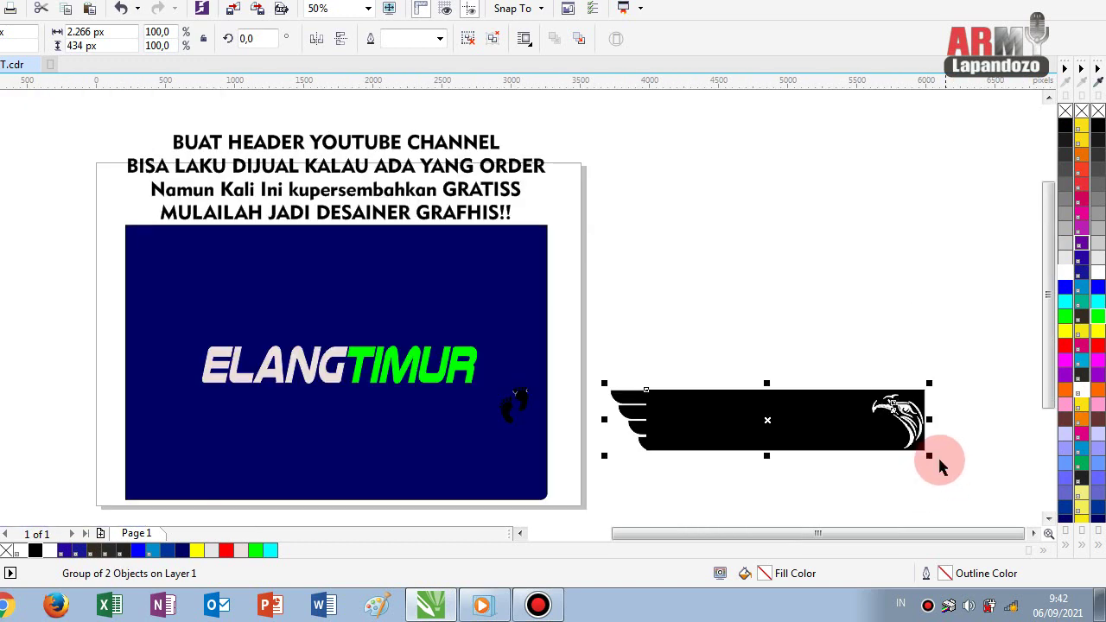
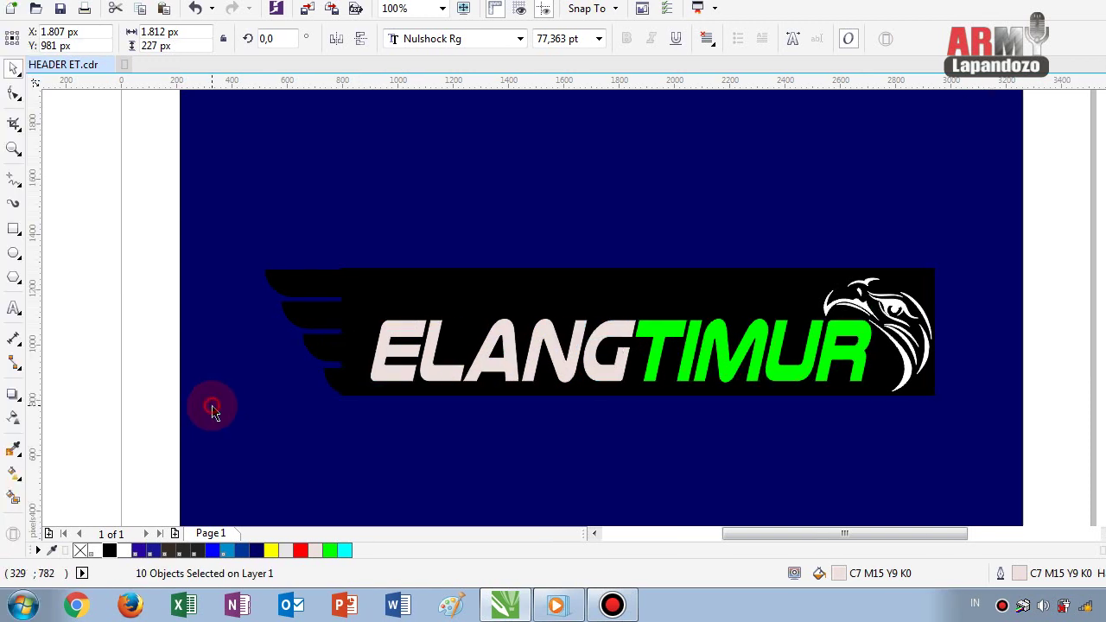
pyautogui.click(214, 415)
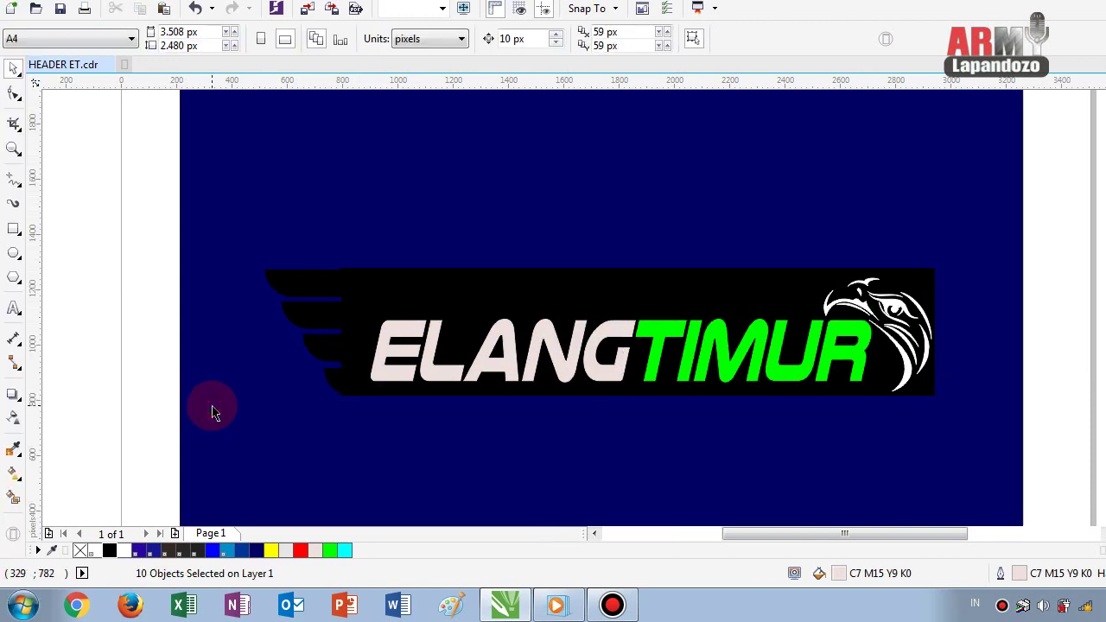
pyautogui.click(19, 311)
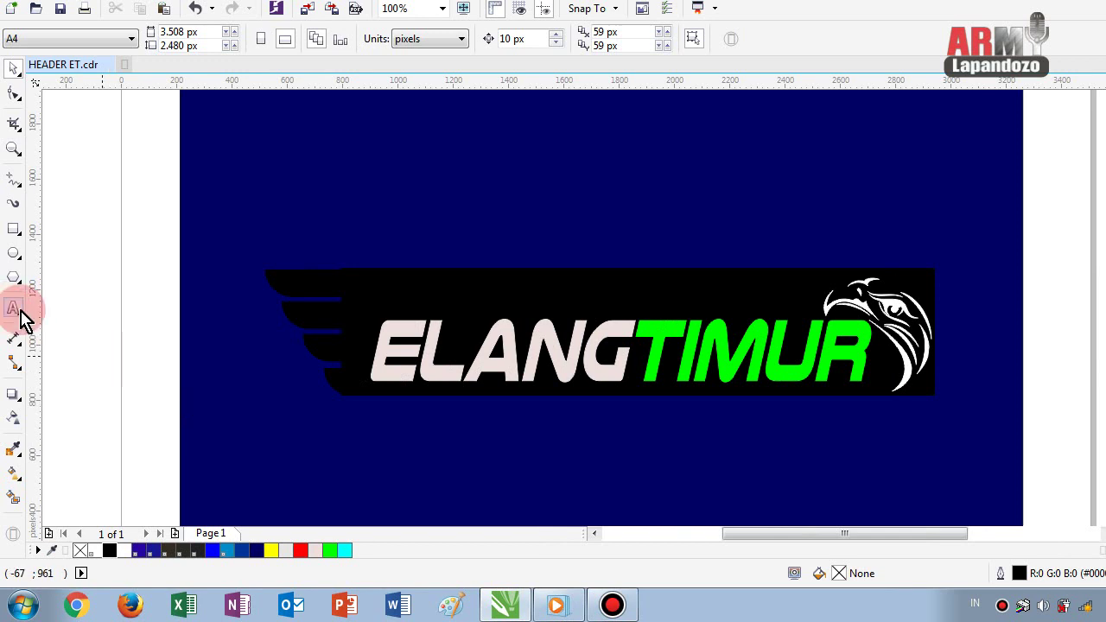
pyautogui.click(406, 236)
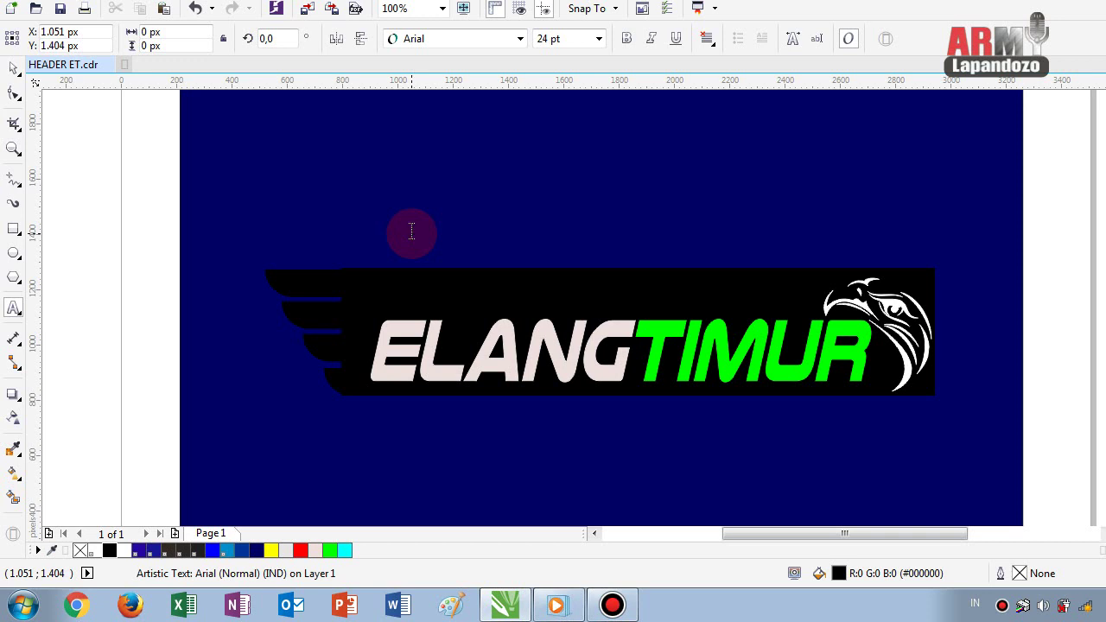
pyautogui.write('Bushcraft S')
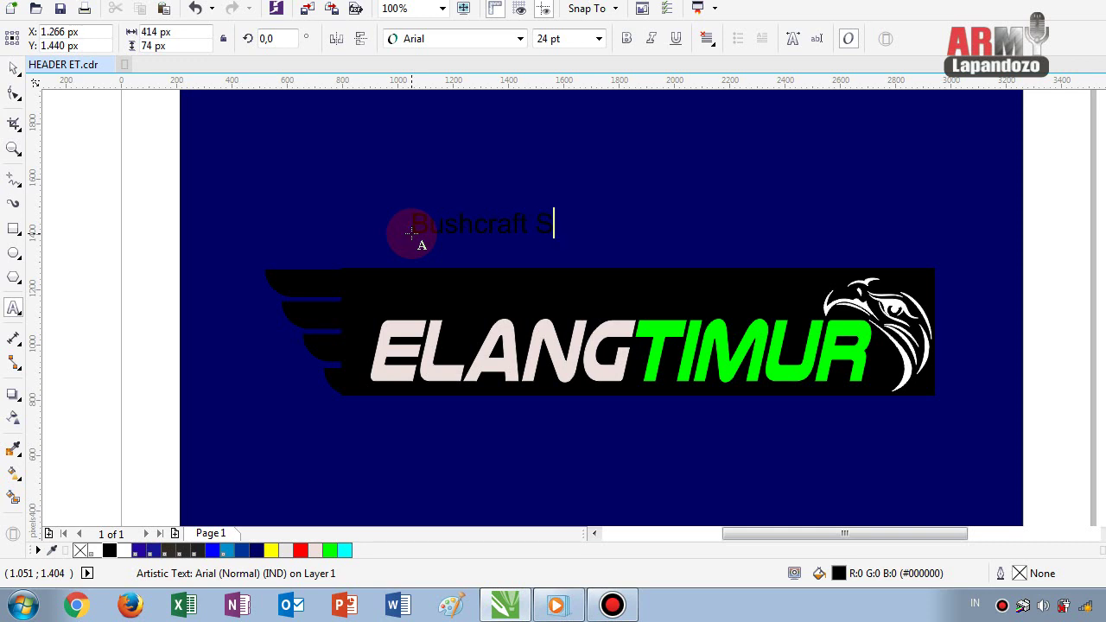
pyautogui.write('kill -')
pyautogui.press('BackSpace')
pyautogui.press('BackSpace')
pyautogui.press('BackSpace')
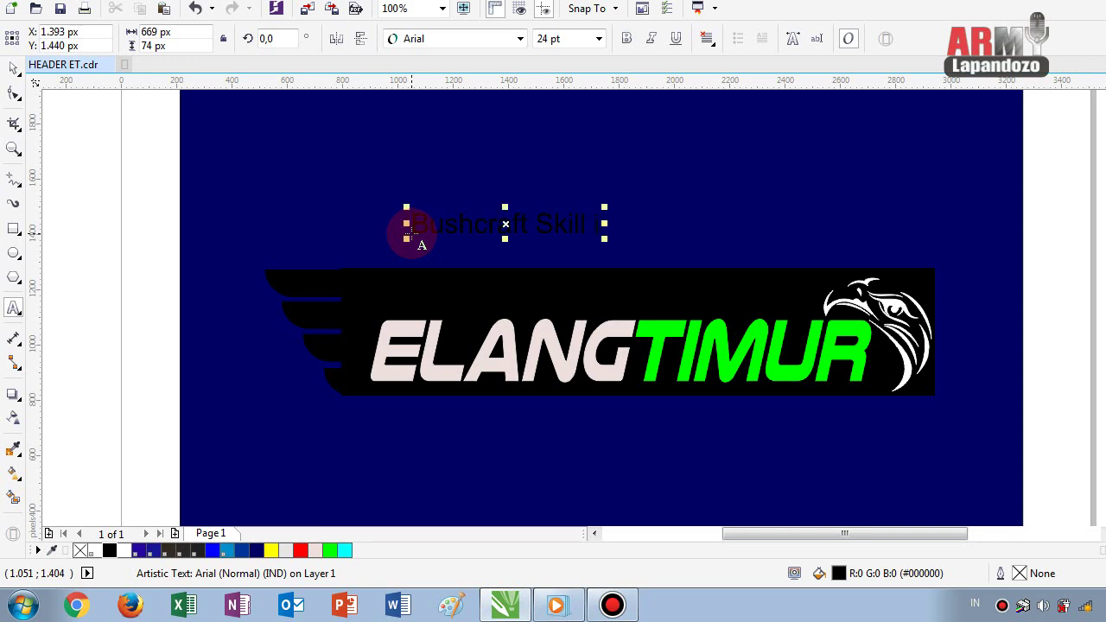
pyautogui.write('i  ')
pyautogui.write('Ad')
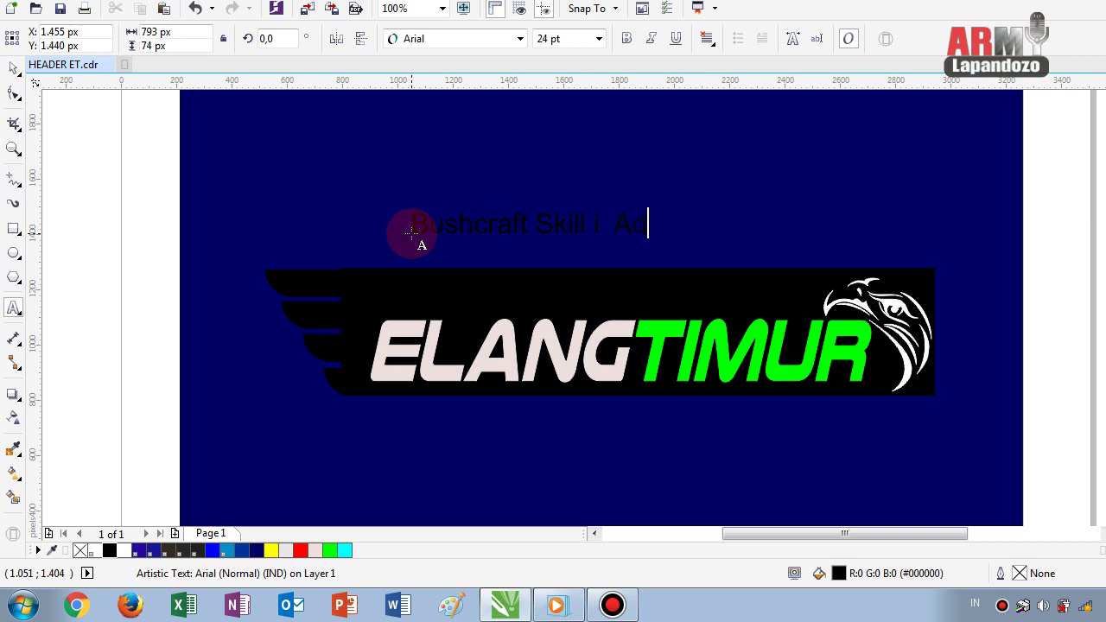
pyautogui.write('ventures')
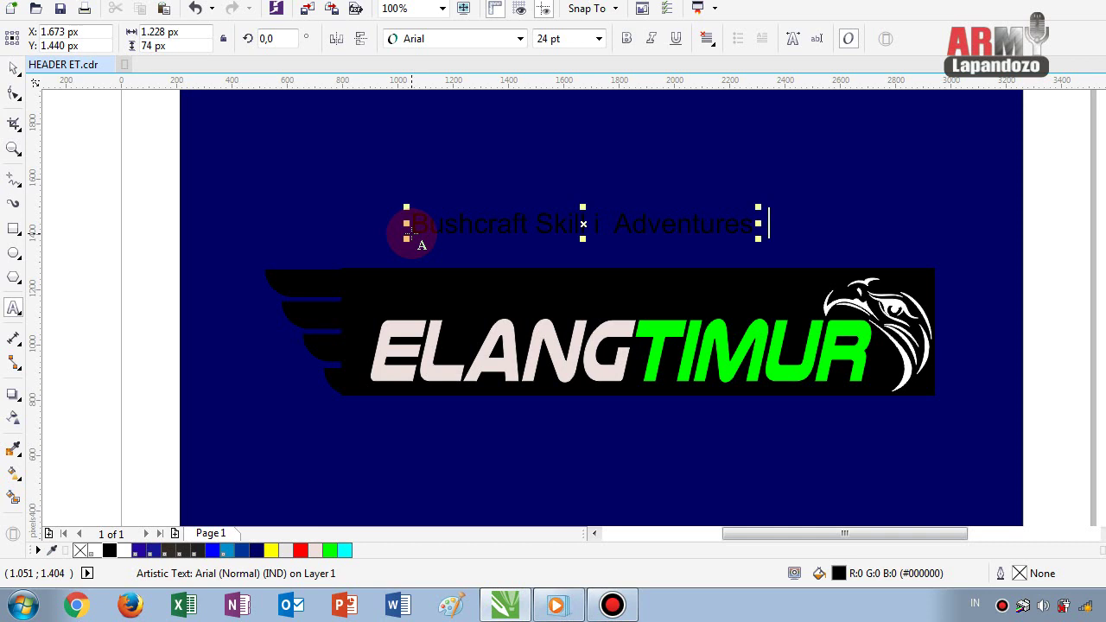
pyautogui.write('  I ')
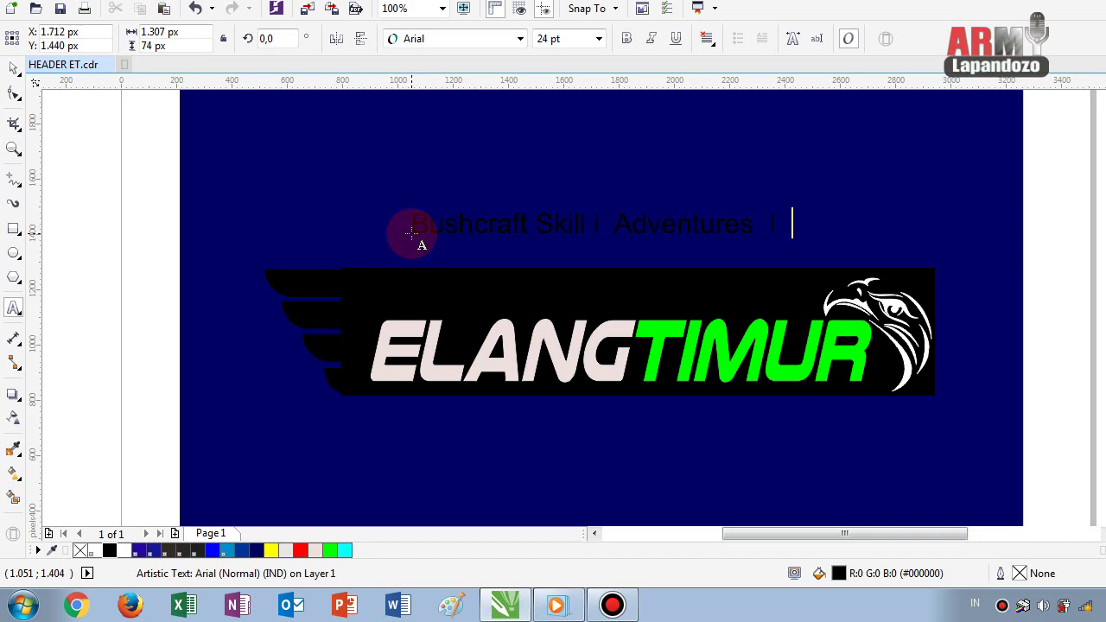
pyautogui.write(' Life Styles')
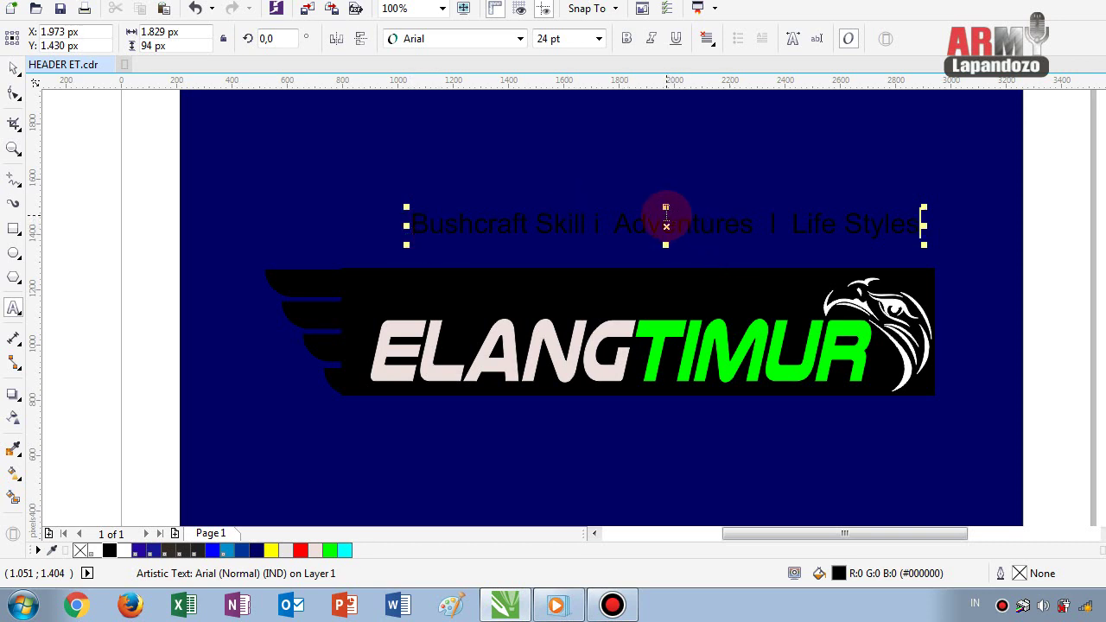
# - Fill the tagline text with light grey (R204 G204 B204) and move it onto the black frame above the ELANGTIMUR lettering
pyautogui.click(316, 553)
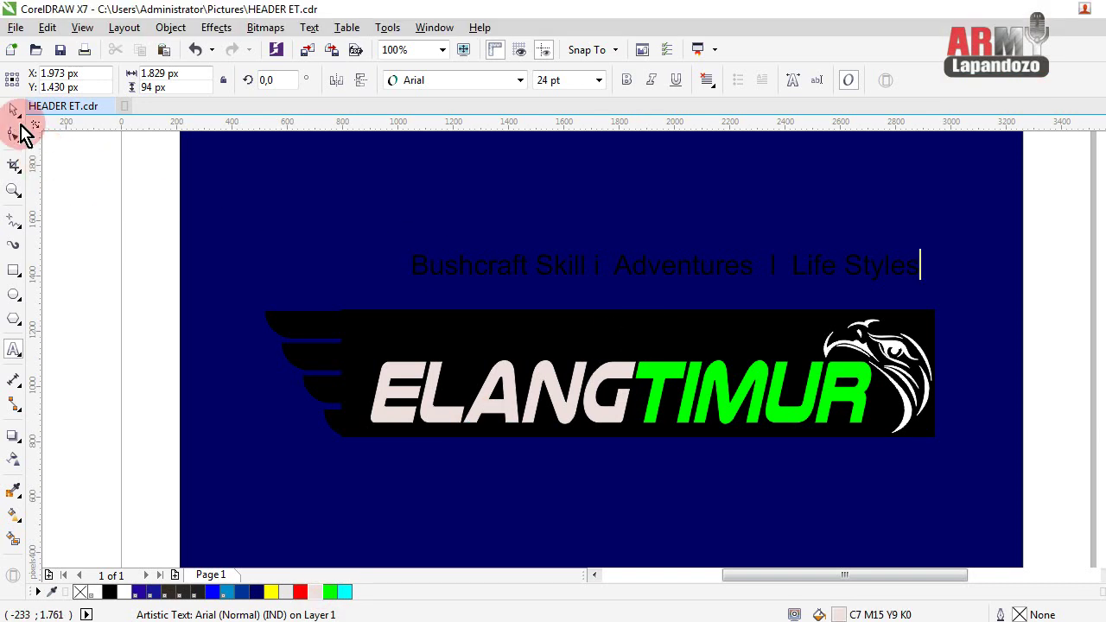
pyautogui.click(13, 109)
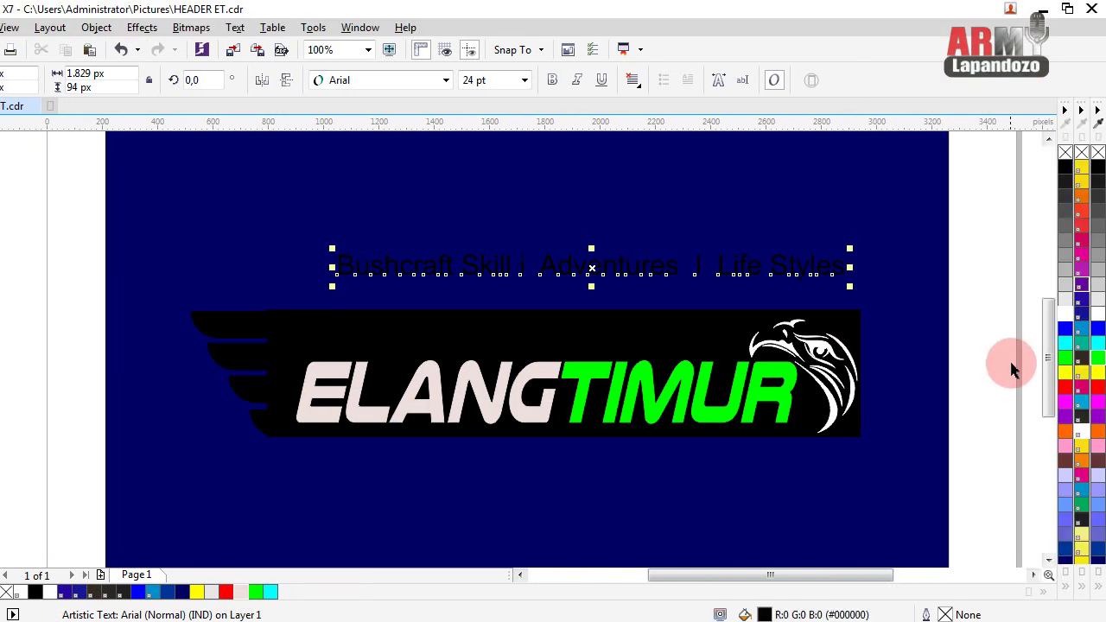
pyautogui.click(1098, 286)
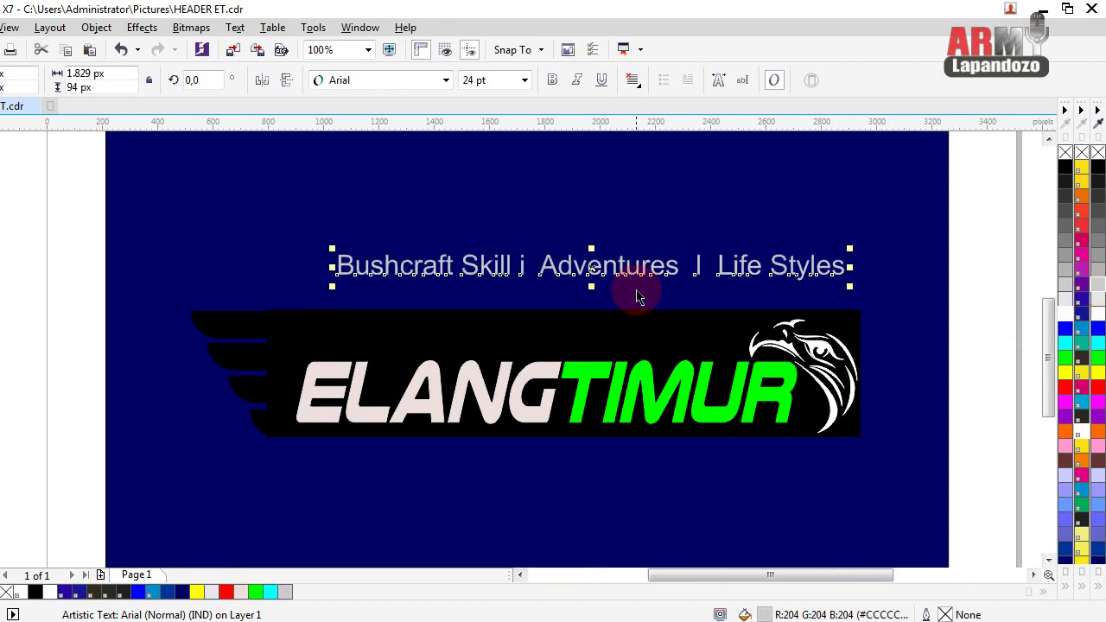
pyautogui.moveTo(596, 268); pyautogui.dragTo(498, 330)
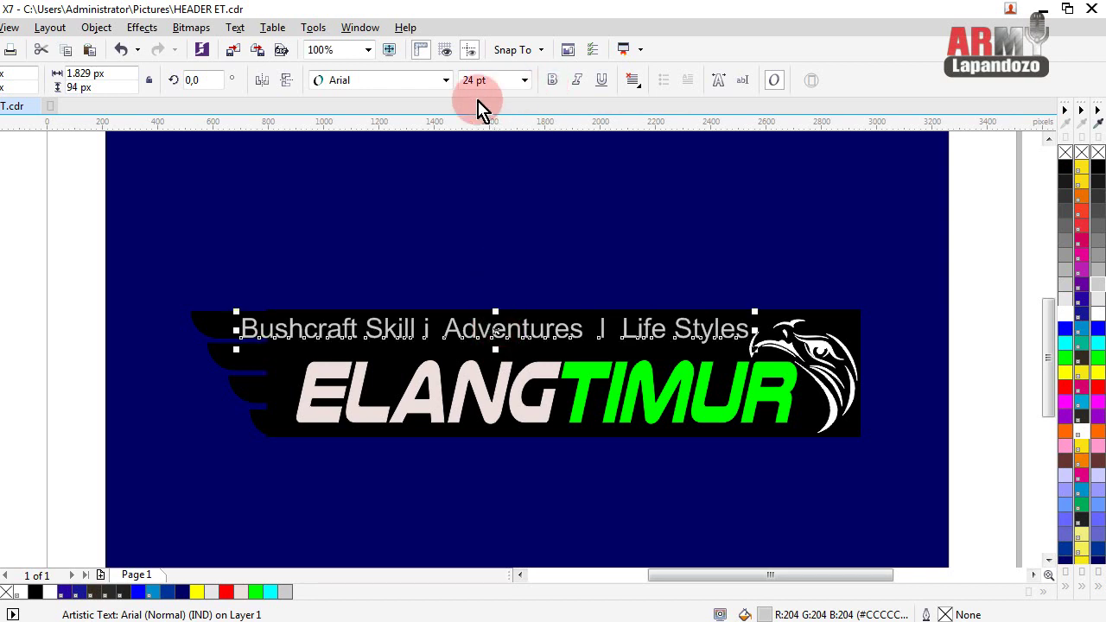
# - Set the tagline's font to Geometr415 Blk BT and scale it down to about 22.3 pt, clear of the eagle head
pyautogui.click(445, 80)
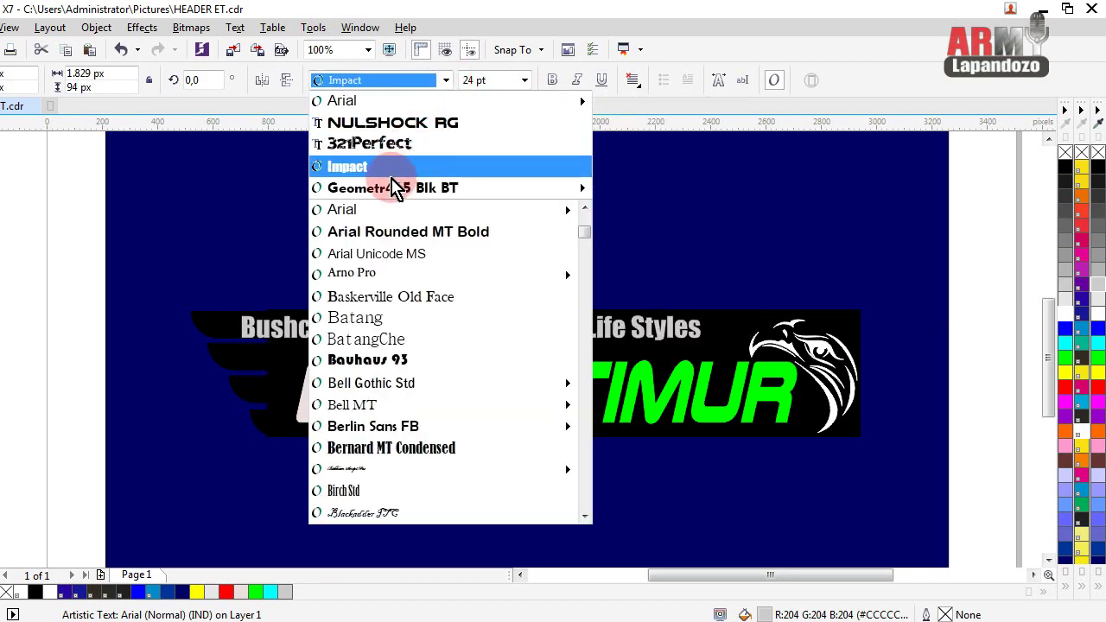
pyautogui.moveTo(367, 187)
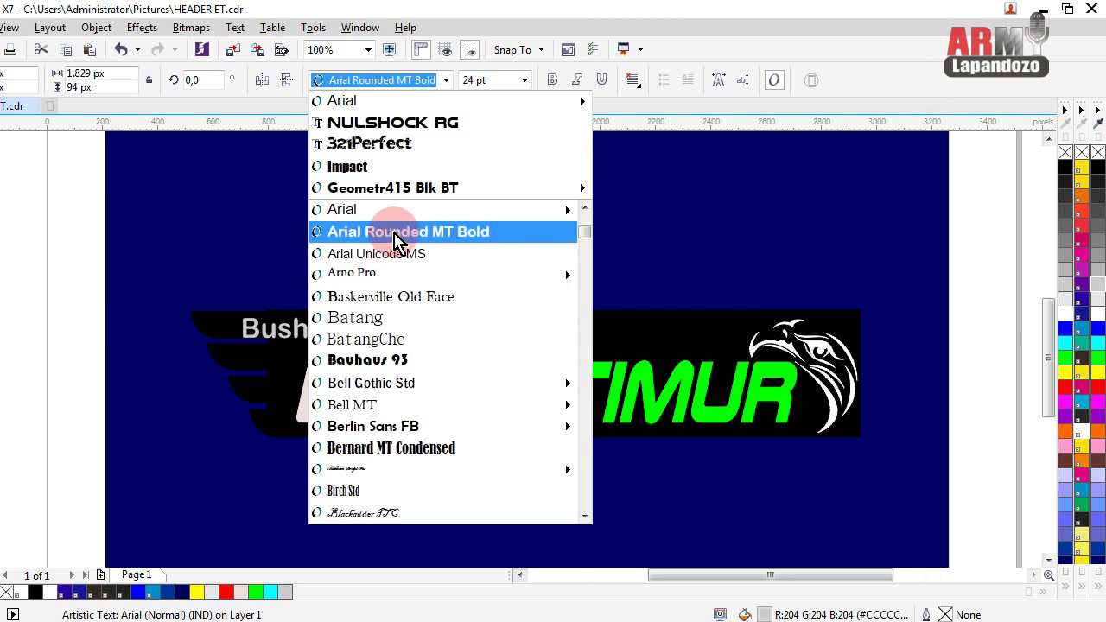
pyautogui.moveTo(399, 212)
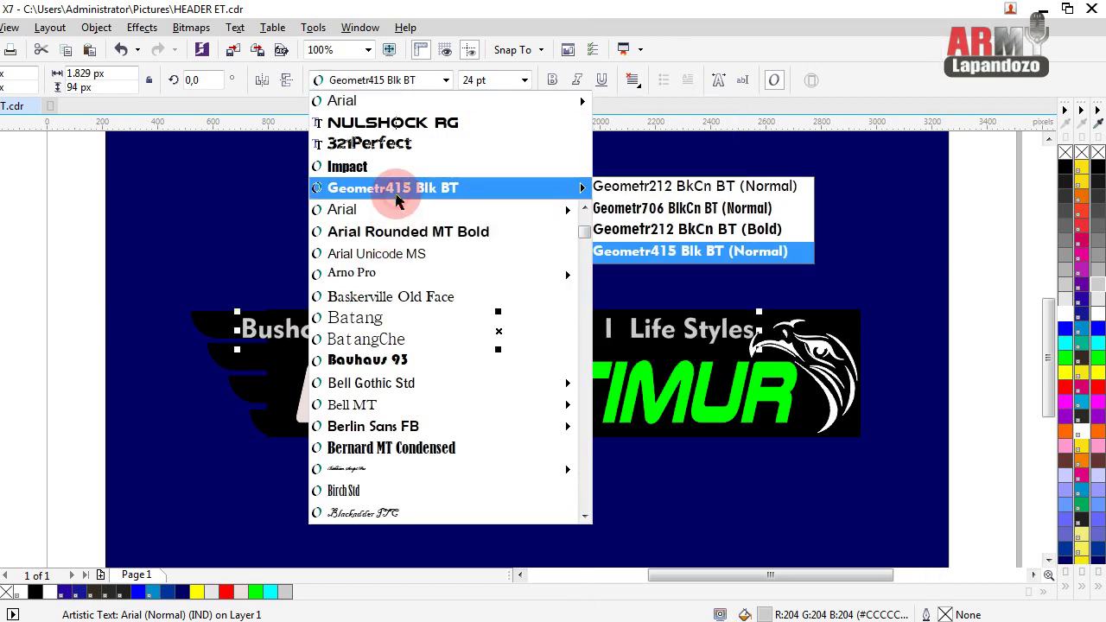
pyautogui.click(391, 188)
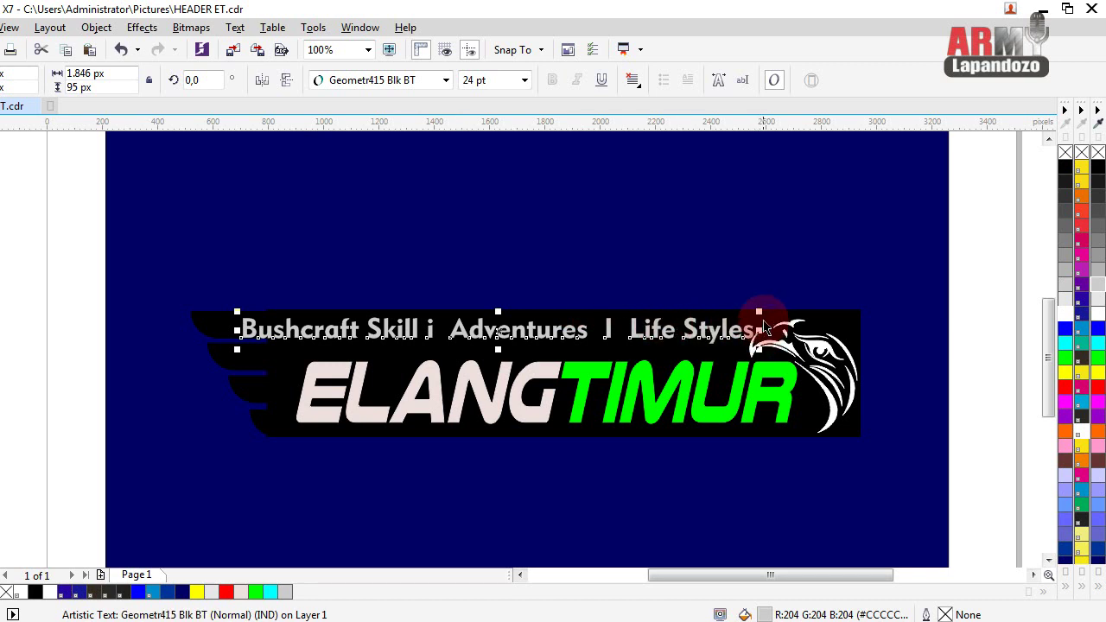
pyautogui.moveTo(758, 312); pyautogui.dragTo(723, 313)
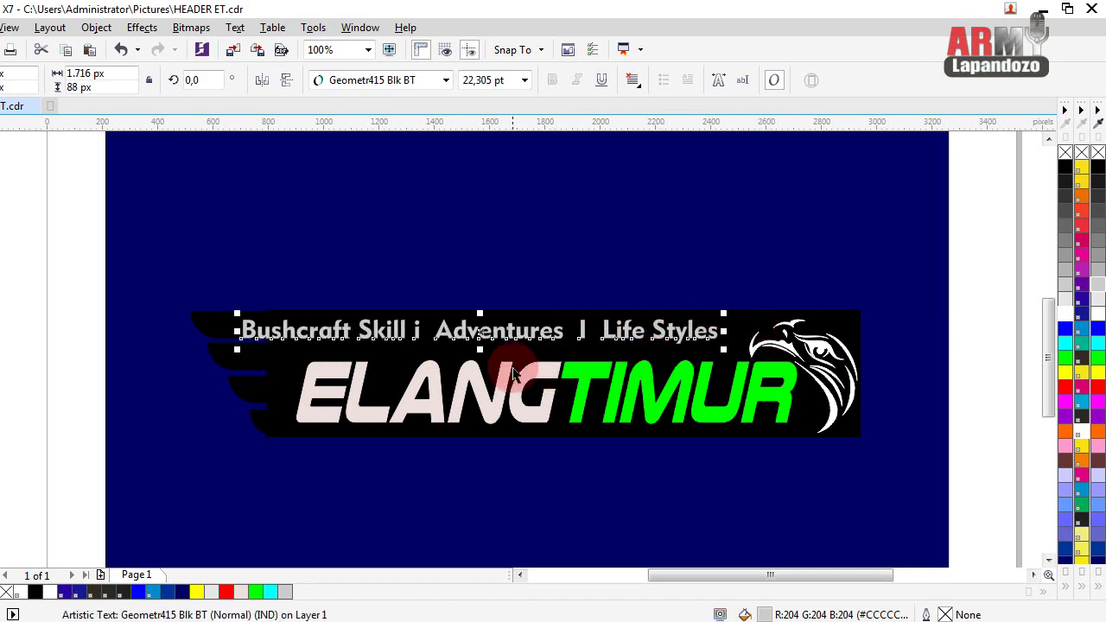
# - Nudge the tagline to X 1651 px, Y 1168 px, between the frame's upper edge and the ELANGTIMUR lettering
pyautogui.press('Right')
pyautogui.press('Right')
pyautogui.press('Right')
pyautogui.press('Right')
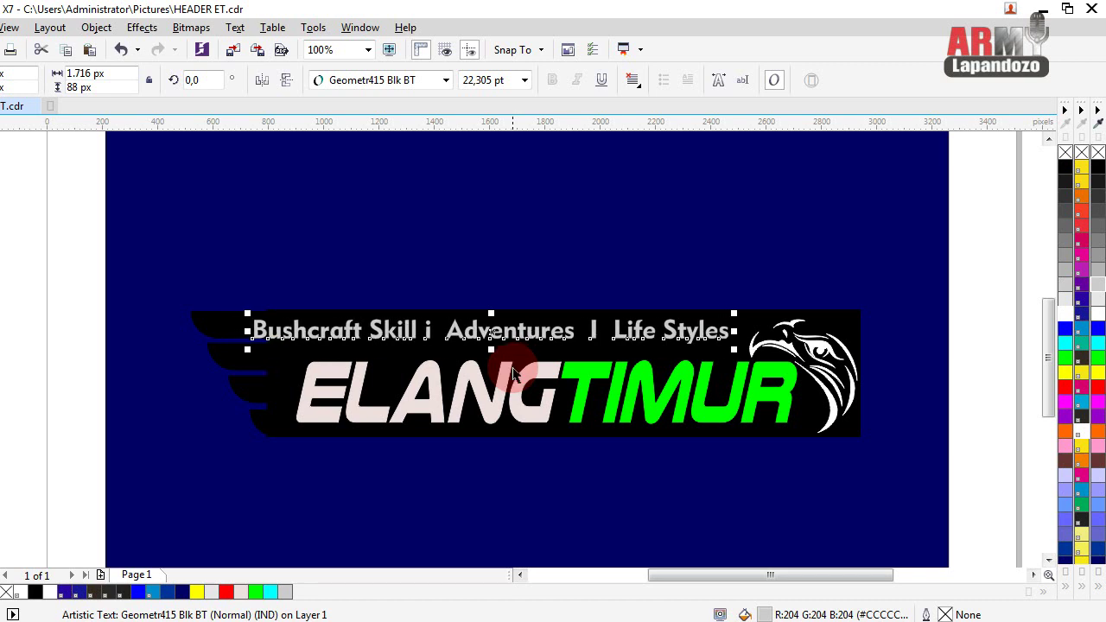
pyautogui.press('Down')
pyautogui.press('Right')
pyautogui.press('Right')
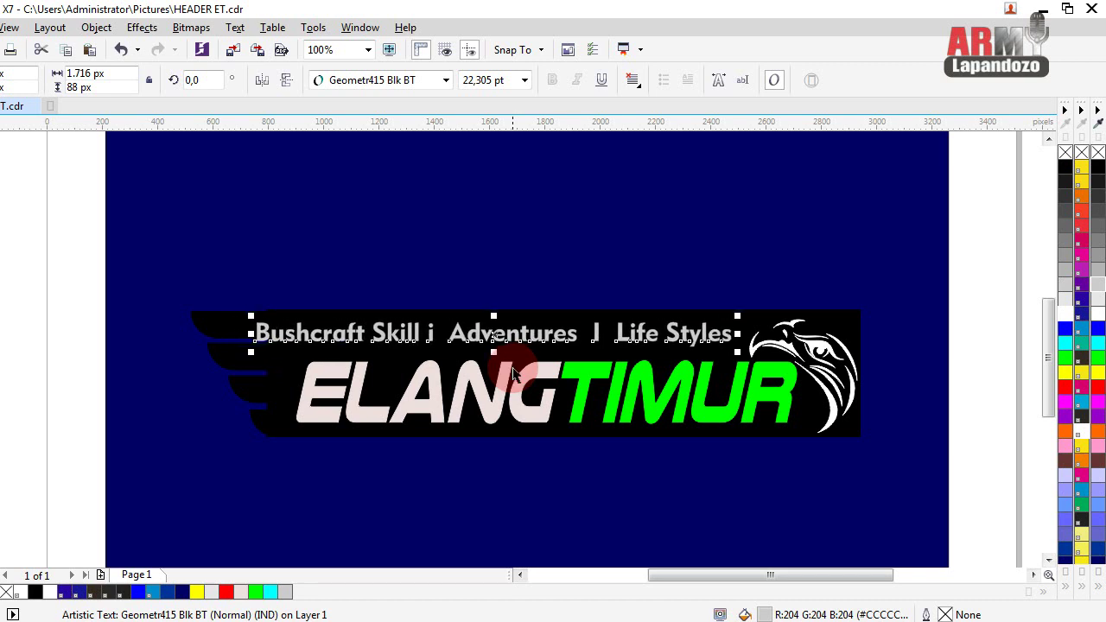
pyautogui.press('Up')
pyautogui.press('Up')
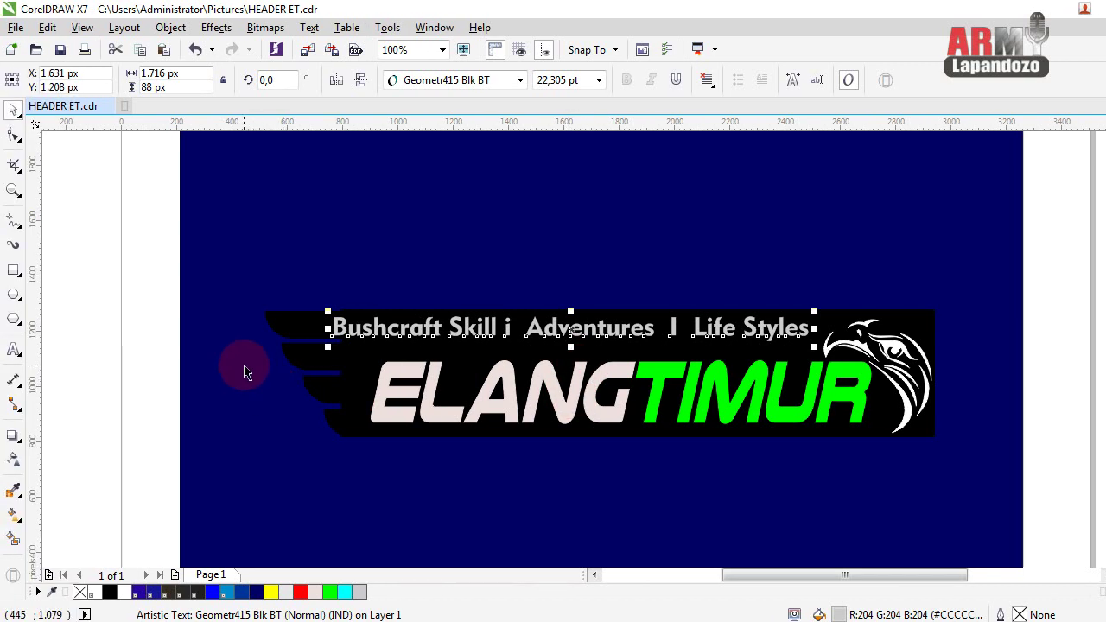
pyautogui.click(458, 328)
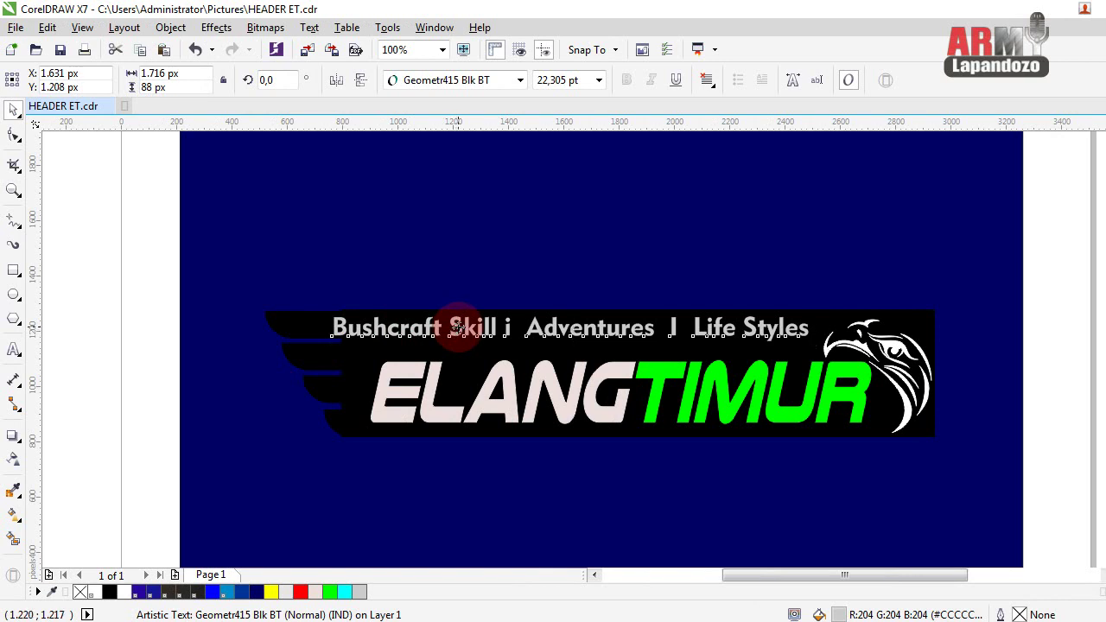
pyautogui.moveTo(458, 329); pyautogui.dragTo(460, 333)
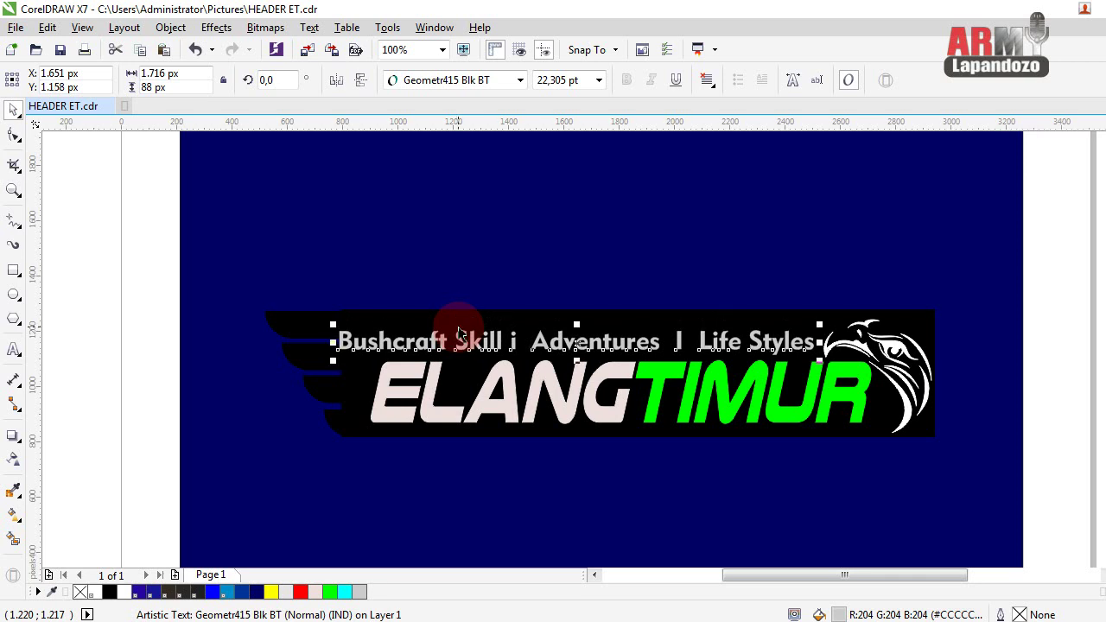
pyautogui.press('Up')
pyautogui.press('Right')
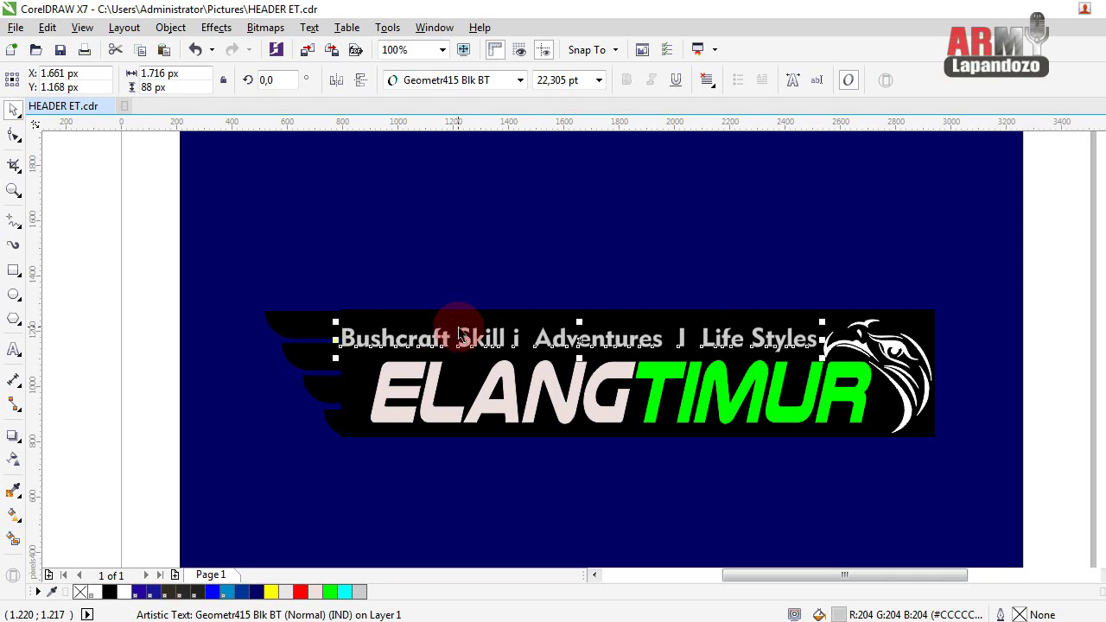
pyautogui.press('Left')
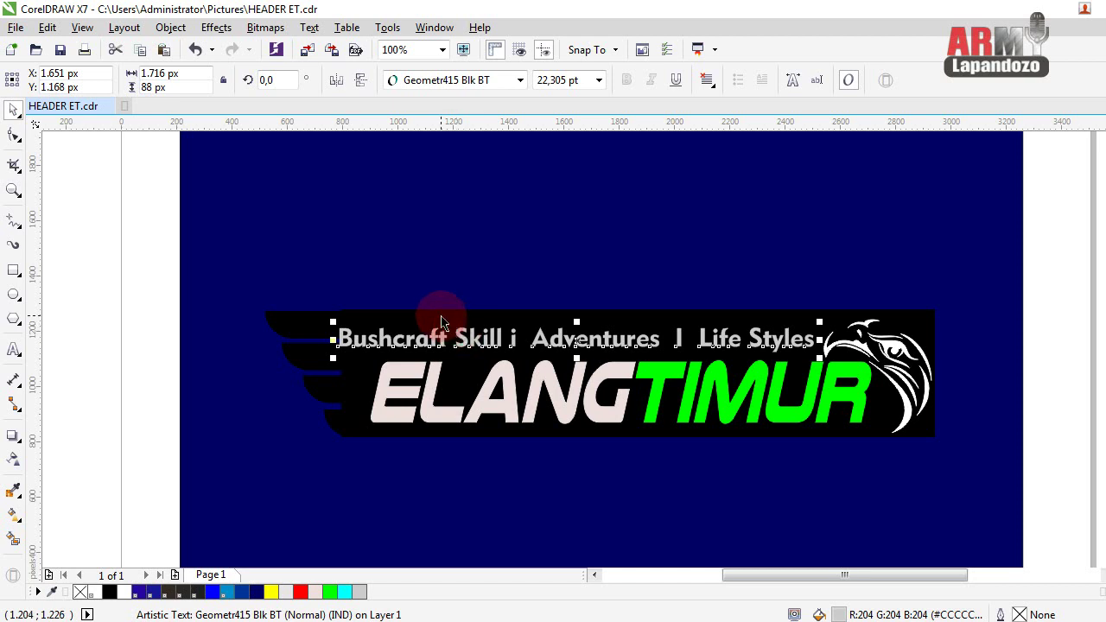
# - Set the tagline's font size to 18 pt and scale it back up proportionally to about 20 pt
pyautogui.click(598, 80)
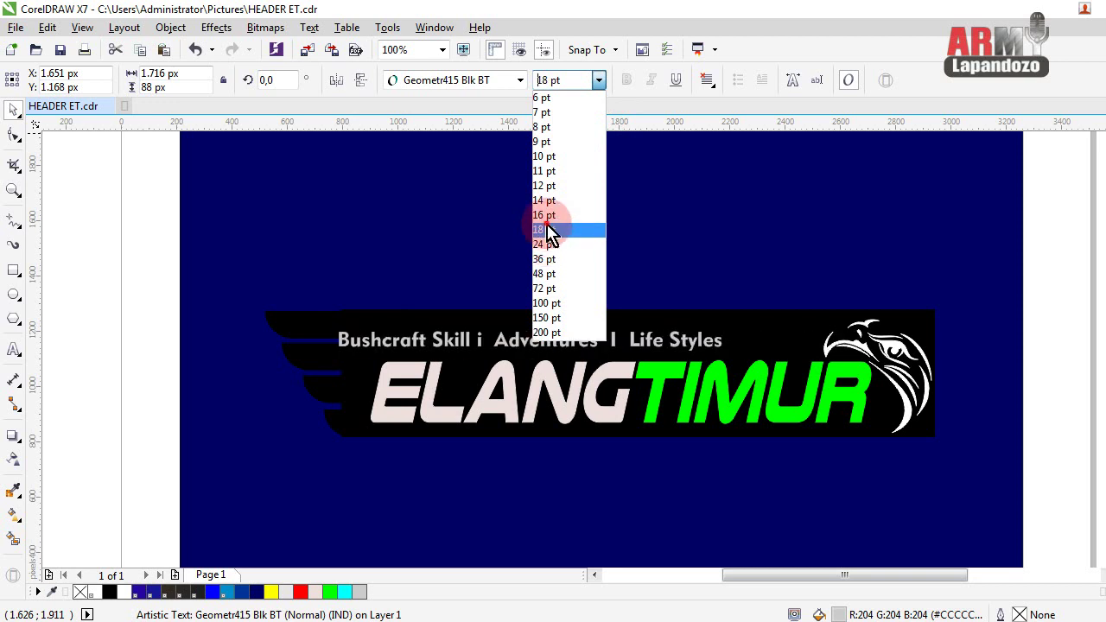
pyautogui.click(550, 230)
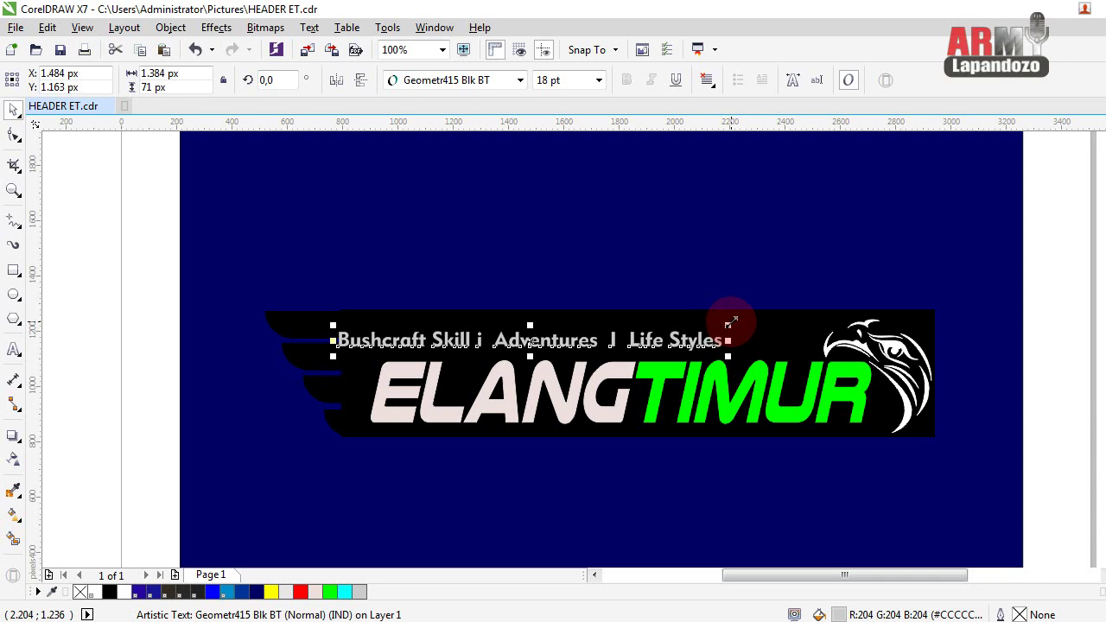
pyautogui.moveTo(730, 323); pyautogui.dragTo(776, 301)
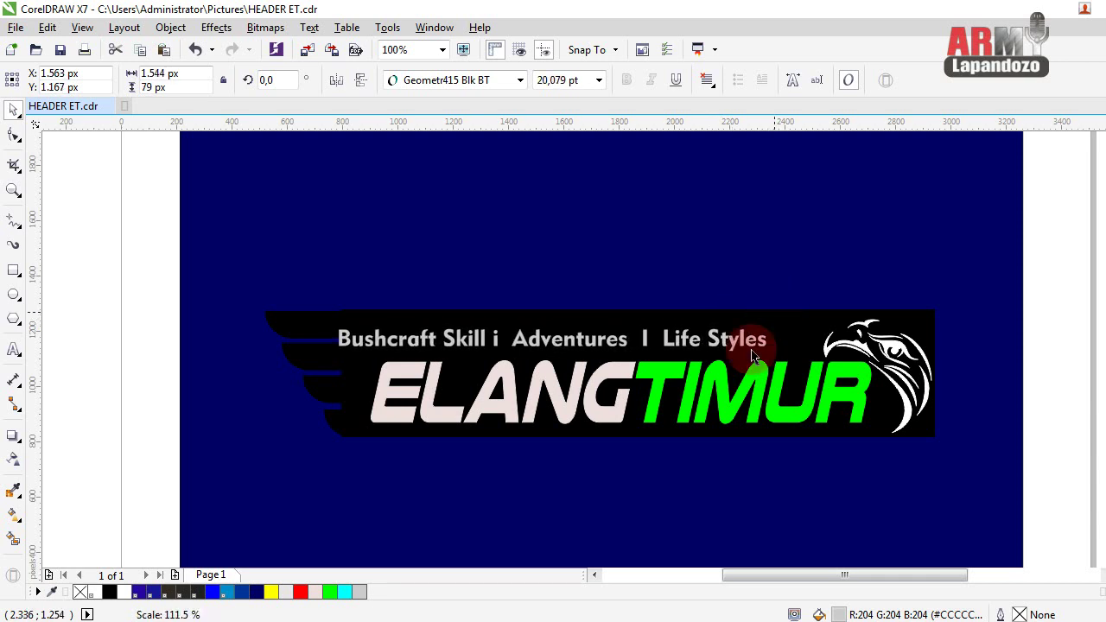
# - Nudge the tagline to X 1673 px, Y 1157 px so it starts in line with the E of ELANGTIMUR, just above the lettering
pyautogui.moveTo(752, 354); pyautogui.dragTo(694, 407)
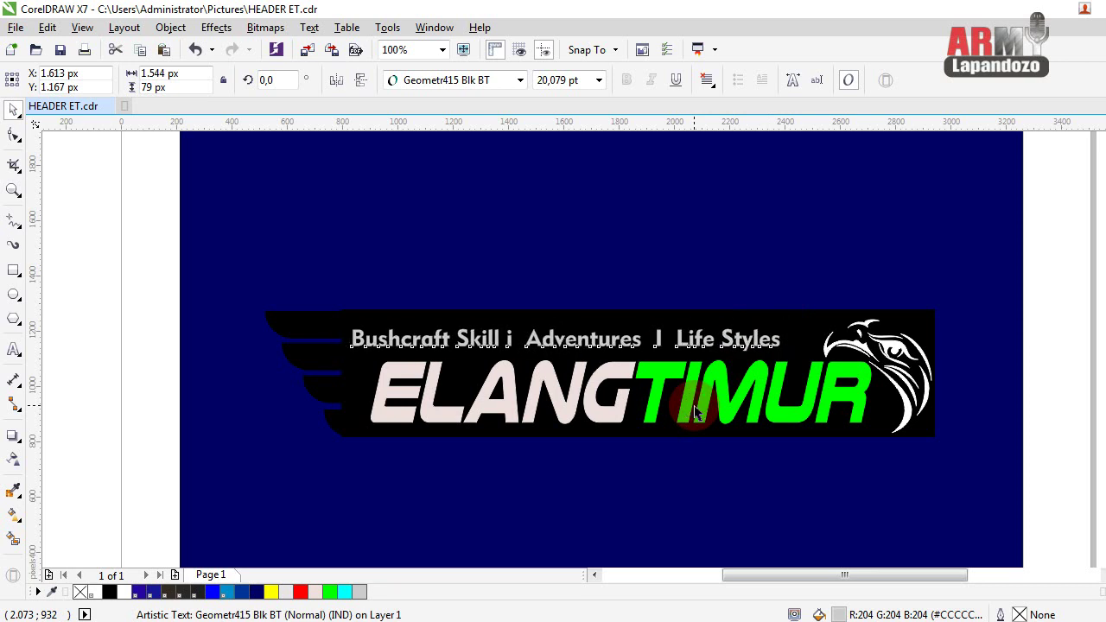
pyautogui.press('Right')
pyautogui.press('Right')
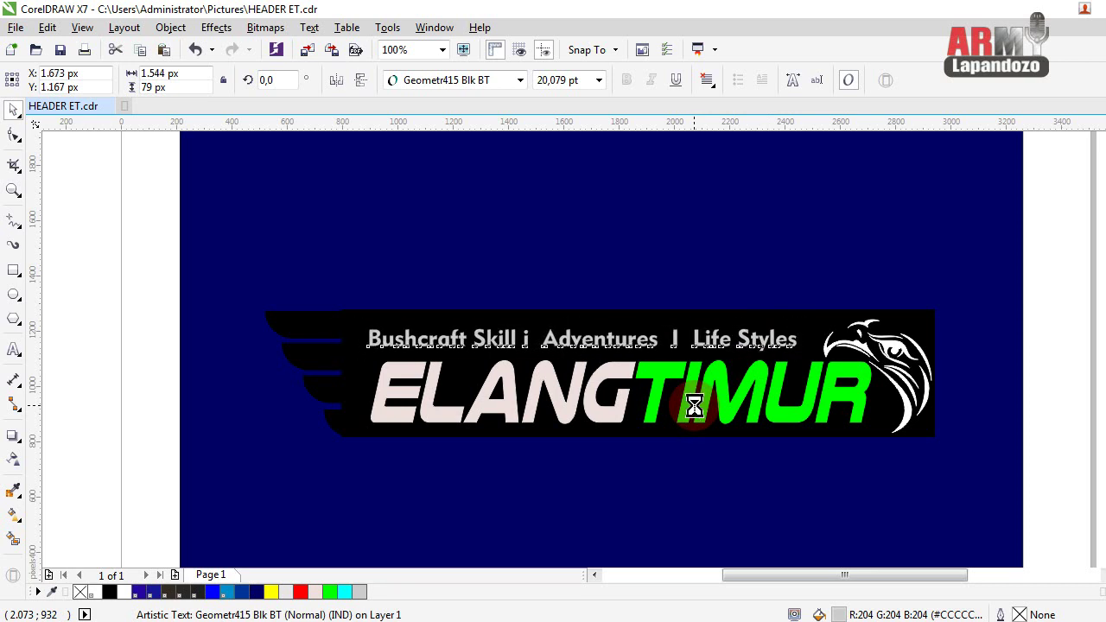
pyautogui.press('Right')
pyautogui.press('Right')
pyautogui.press('Right')
pyautogui.press('Right')
pyautogui.press('Right')
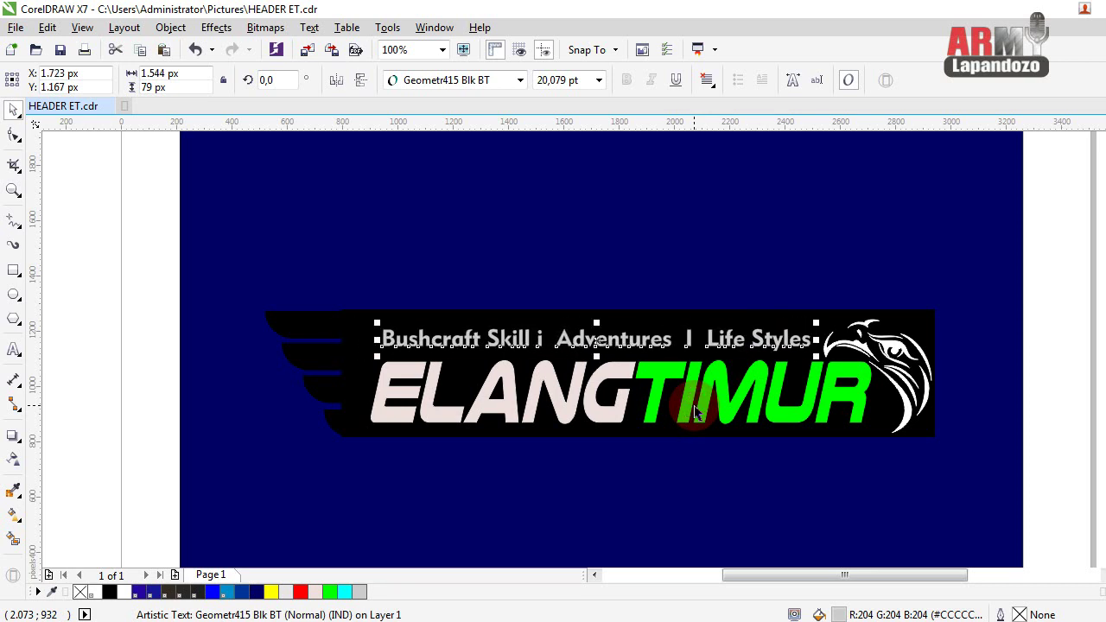
pyautogui.press('Left')
pyautogui.press('Left')
pyautogui.press('Left')
pyautogui.press('Left')
pyautogui.press('Left')
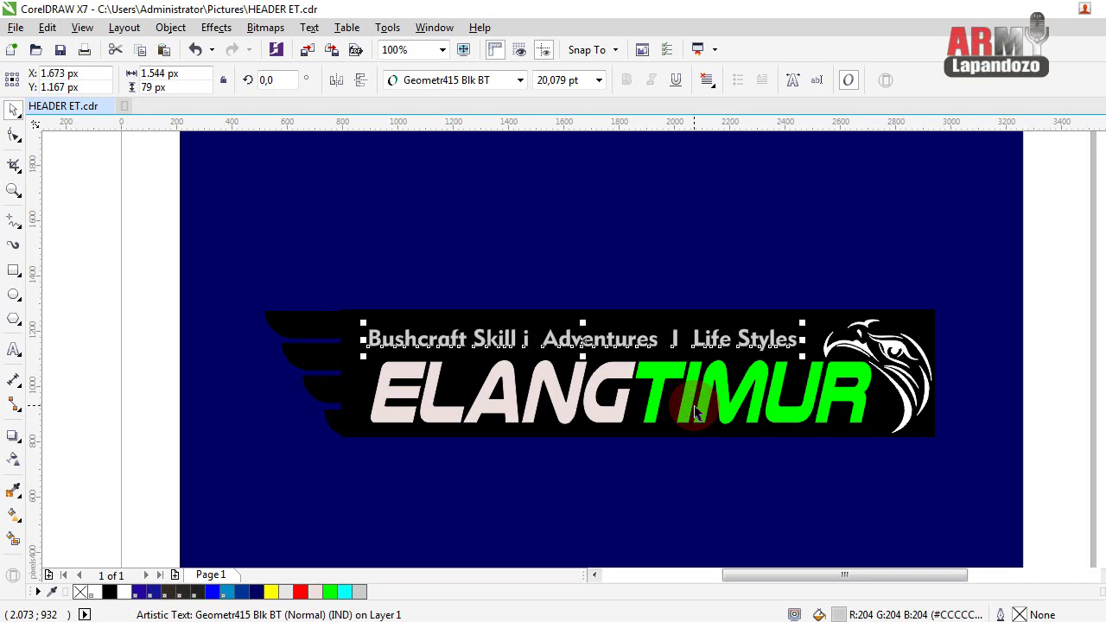
pyautogui.press('Down')
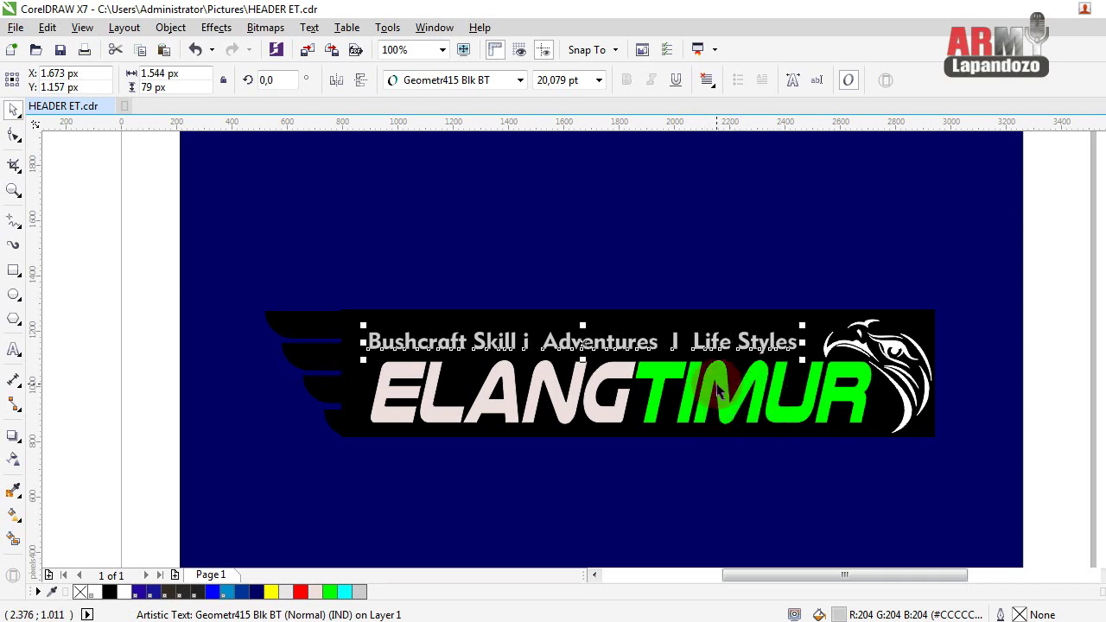
# - Nudge the tagline up close to the frame's upper edge and scale it up proportionally to about 21 pt
pyautogui.press('Up')
pyautogui.press('Up')
pyautogui.press('Up')
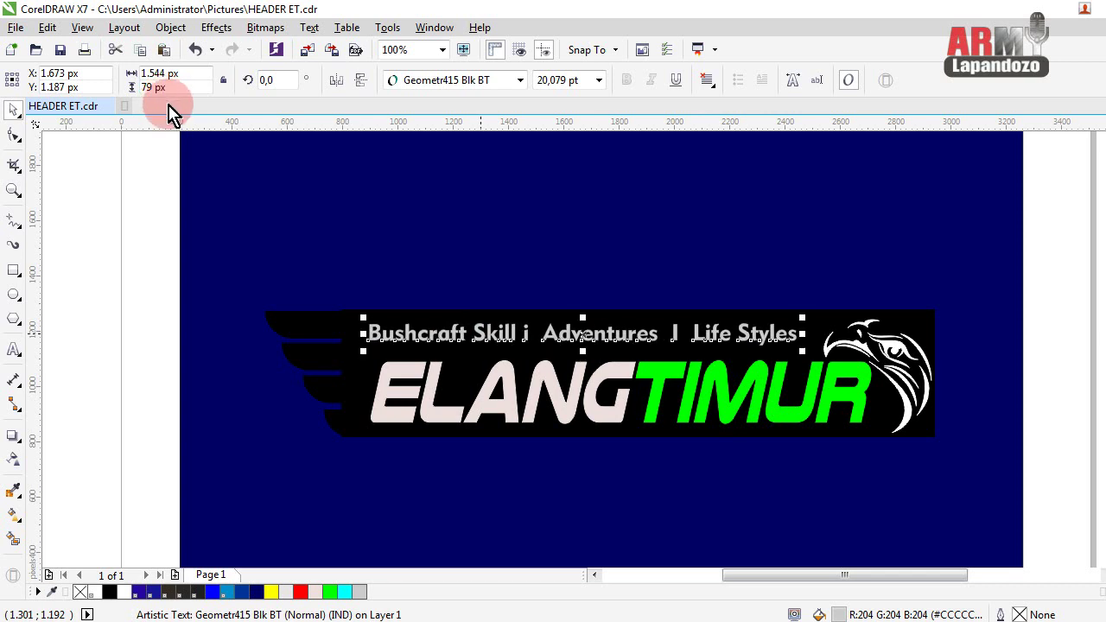
pyautogui.press('Up')
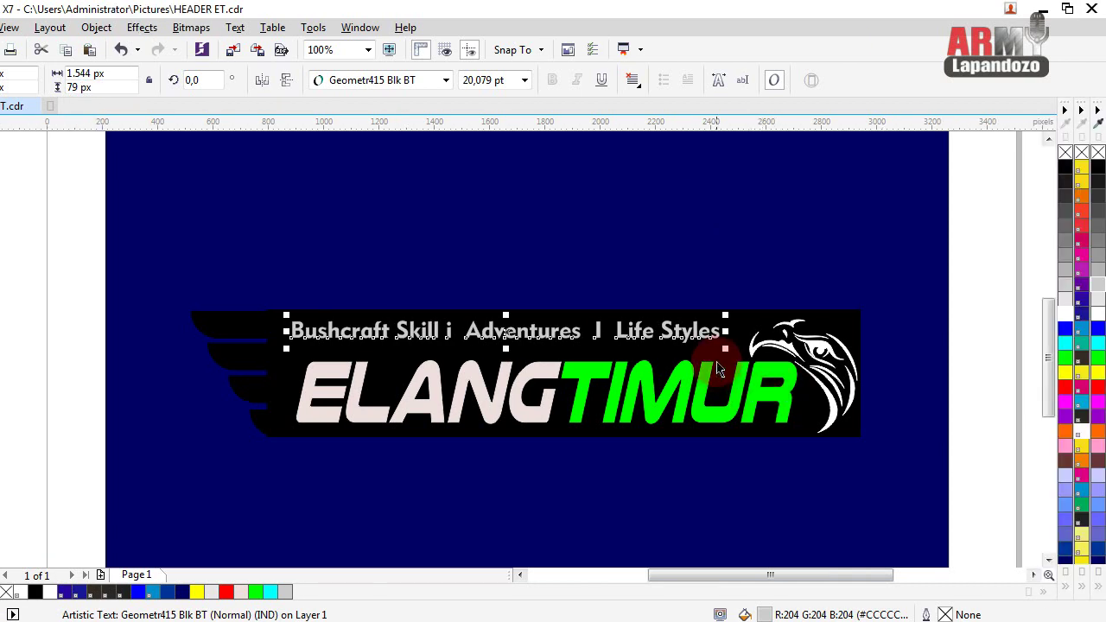
pyautogui.press('F10')
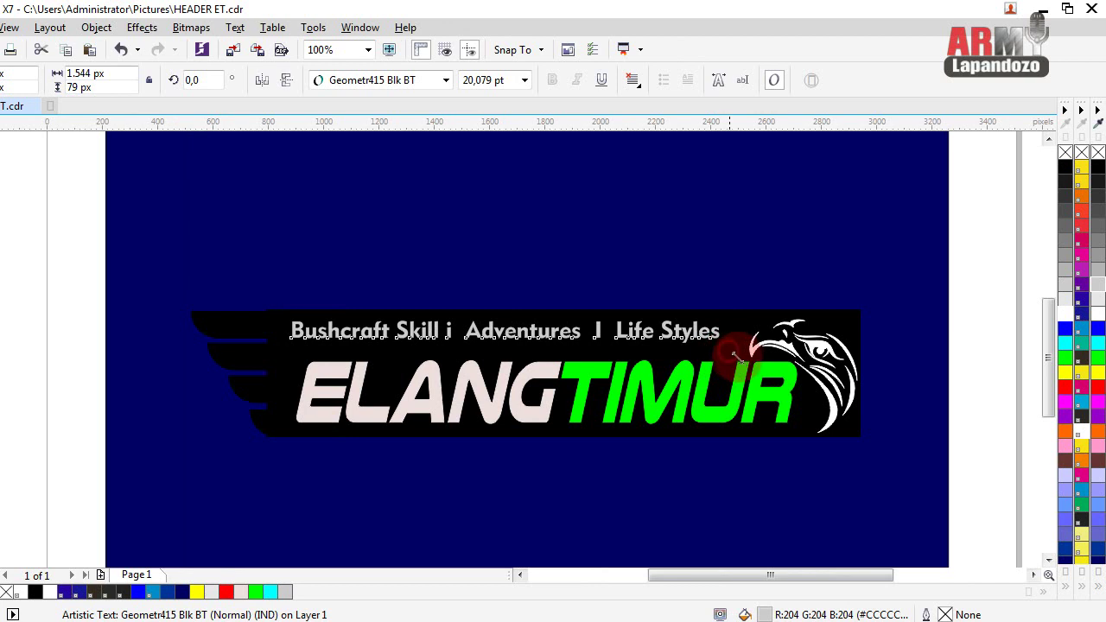
pyautogui.moveTo(733, 354); pyautogui.dragTo(753, 356)
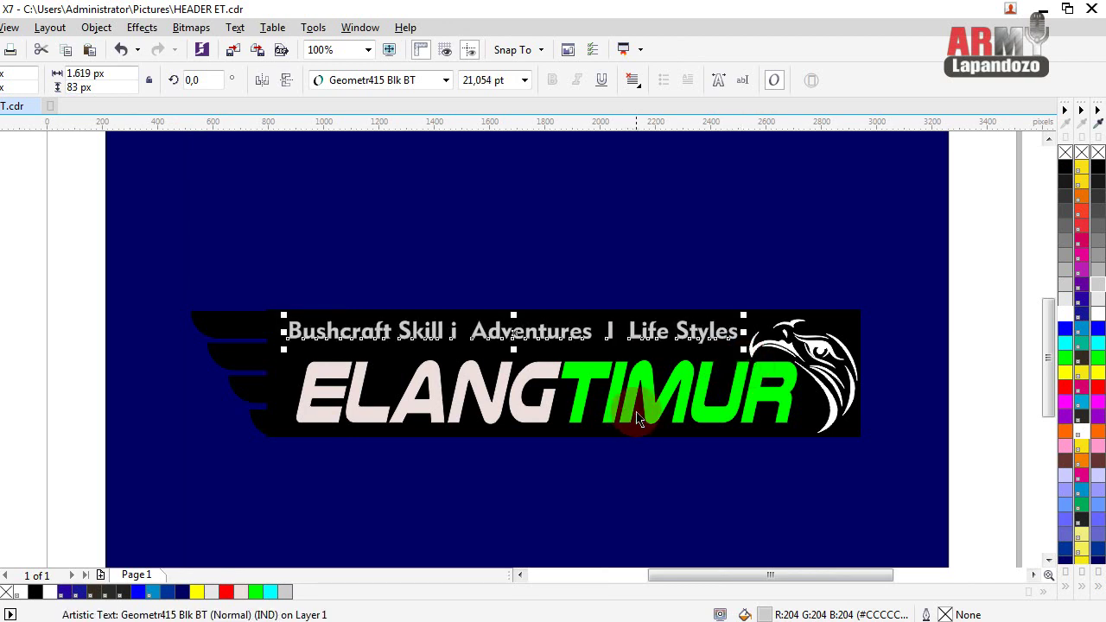
pyautogui.click(397, 247)
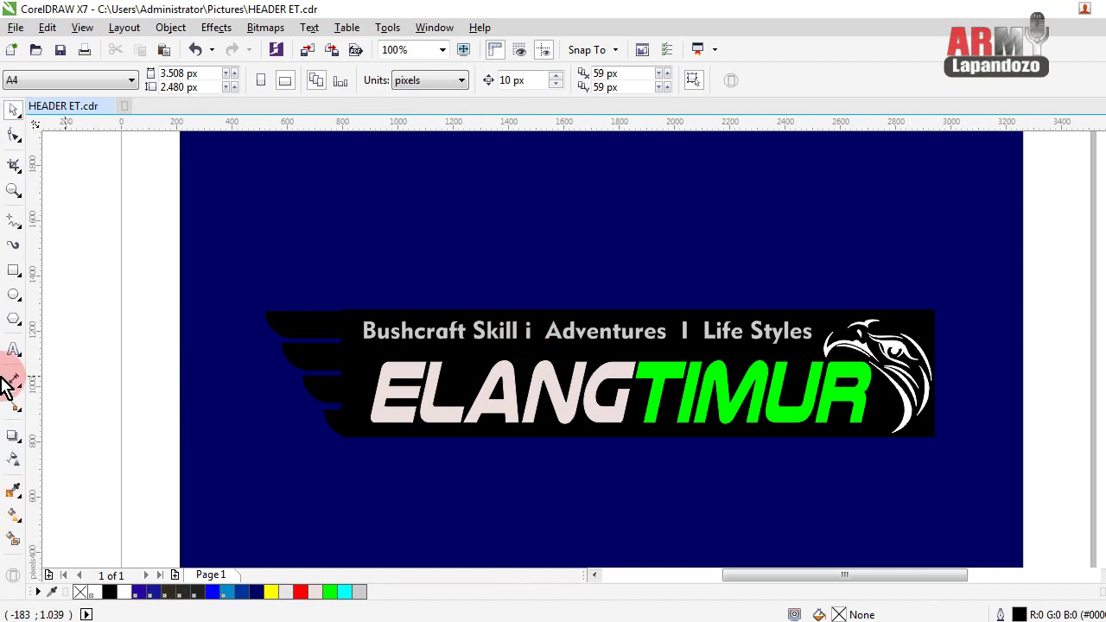
# - Replace the lowercase i after "Bushcraft Skill" in the tagline with a capital I separator and colour it green
pyautogui.click(13, 349)
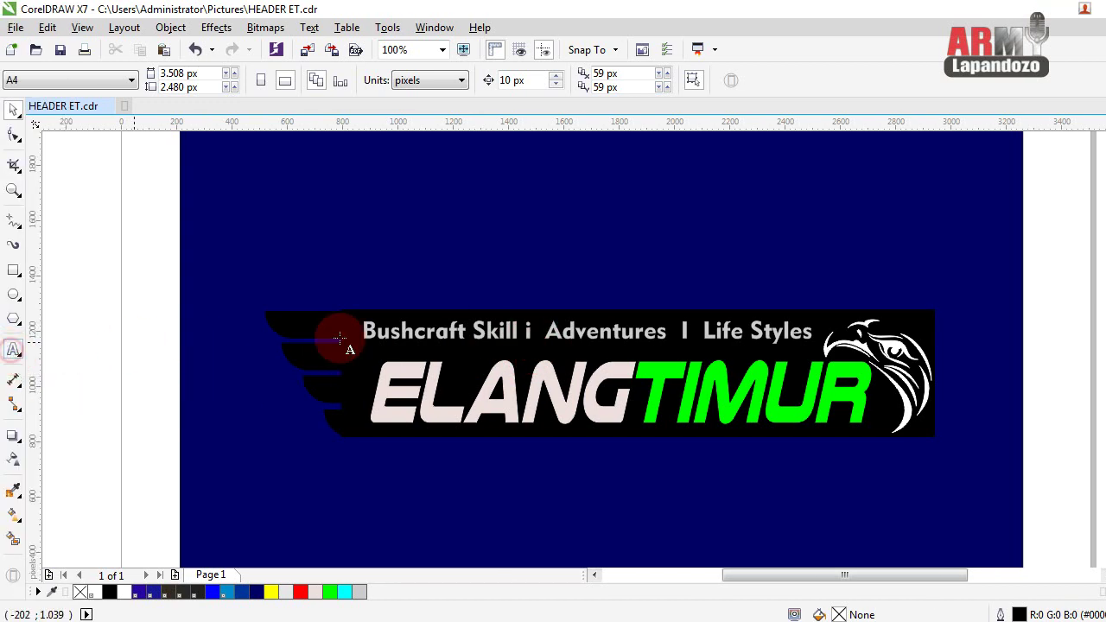
pyautogui.click(538, 335)
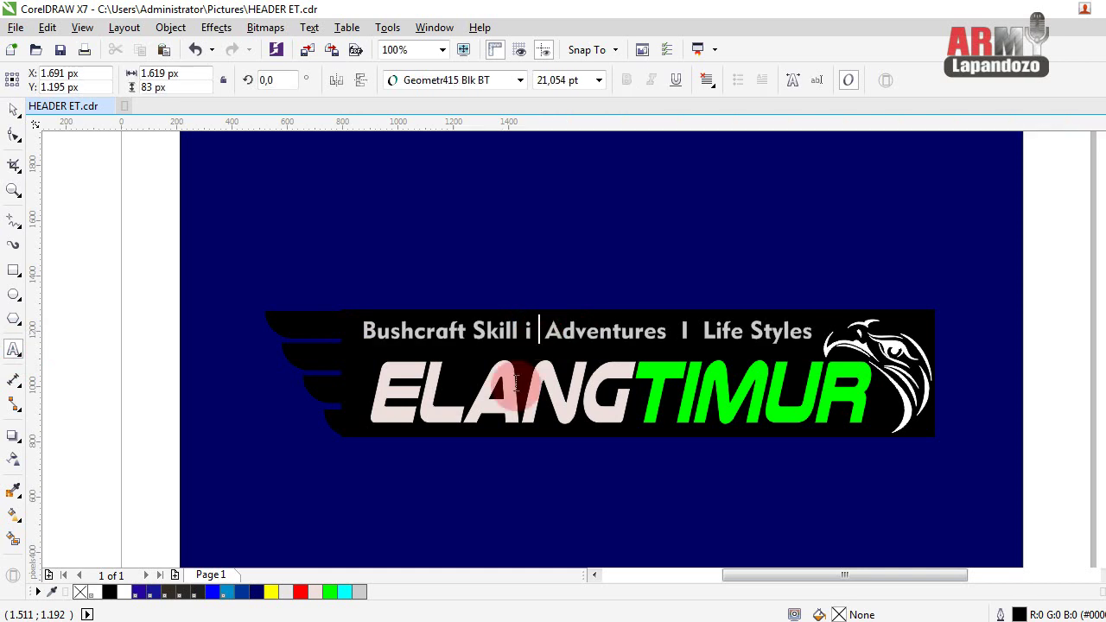
pyautogui.press('BackSpace')
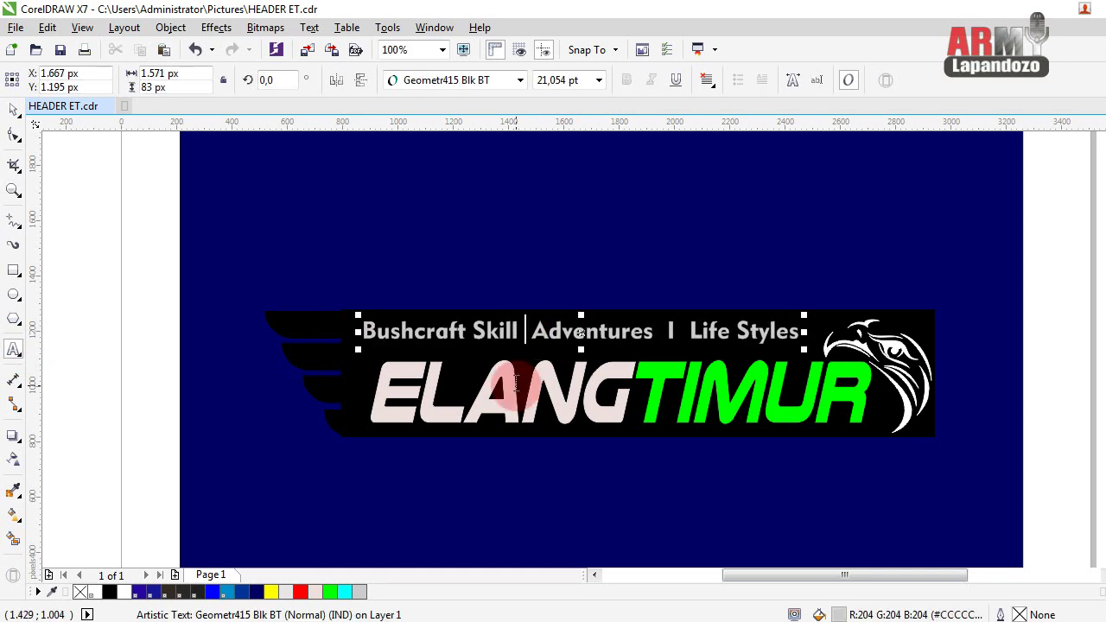
pyautogui.write('I')
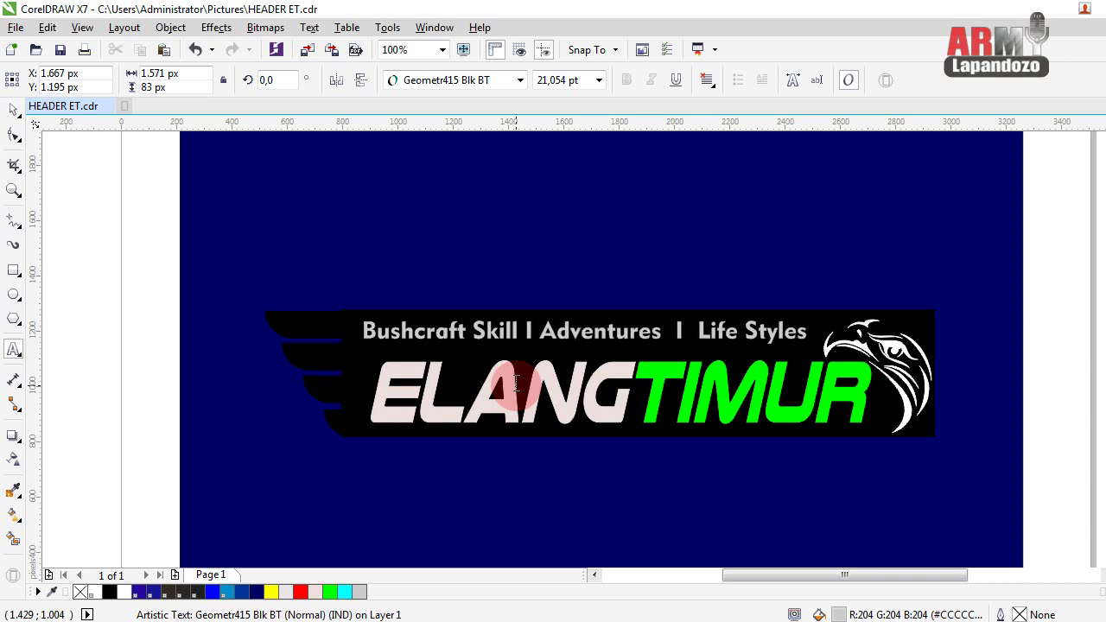
pyautogui.hotkey('shift', 'Left')
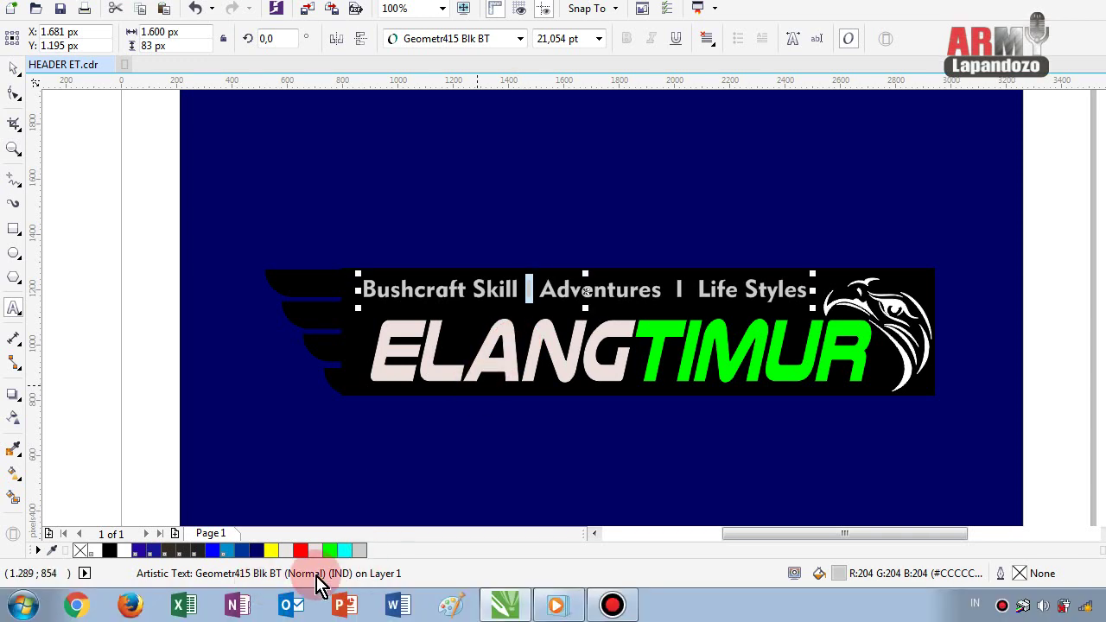
pyautogui.click(331, 591)
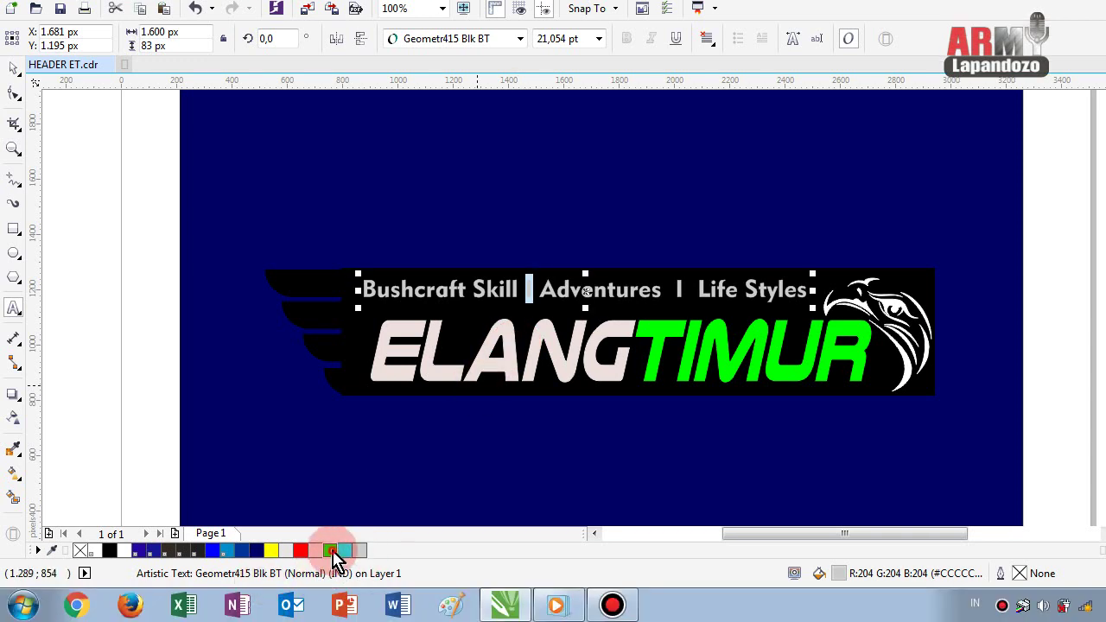
# - Retype the I separator between "Adventures" and "Life Styles" and colour it green (#00FF00)
pyautogui.click(689, 294)
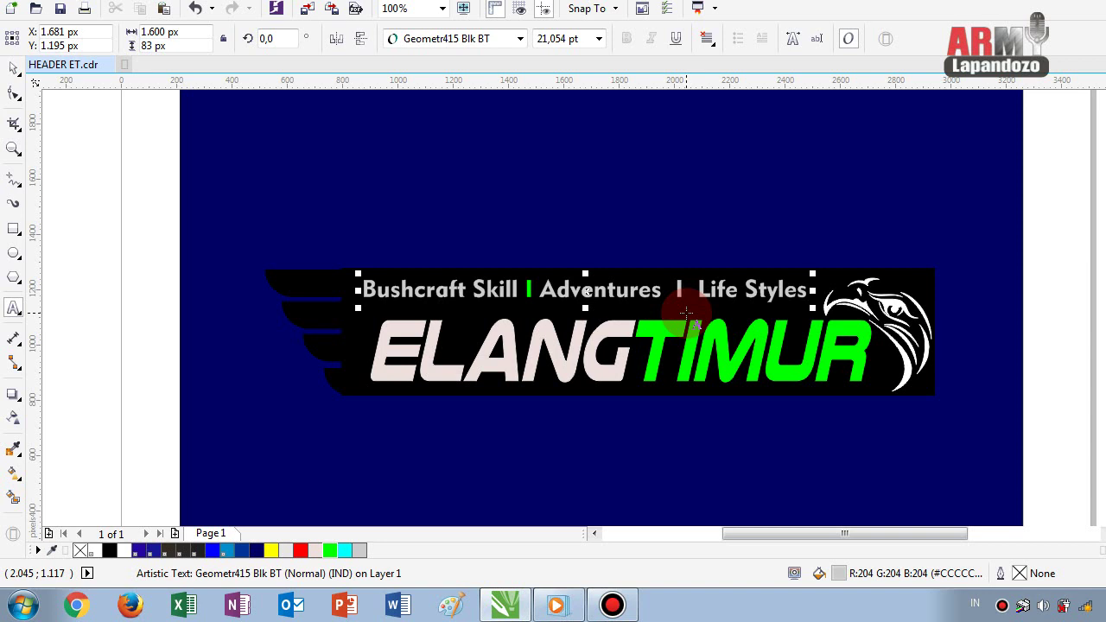
pyautogui.press('BackSpace')
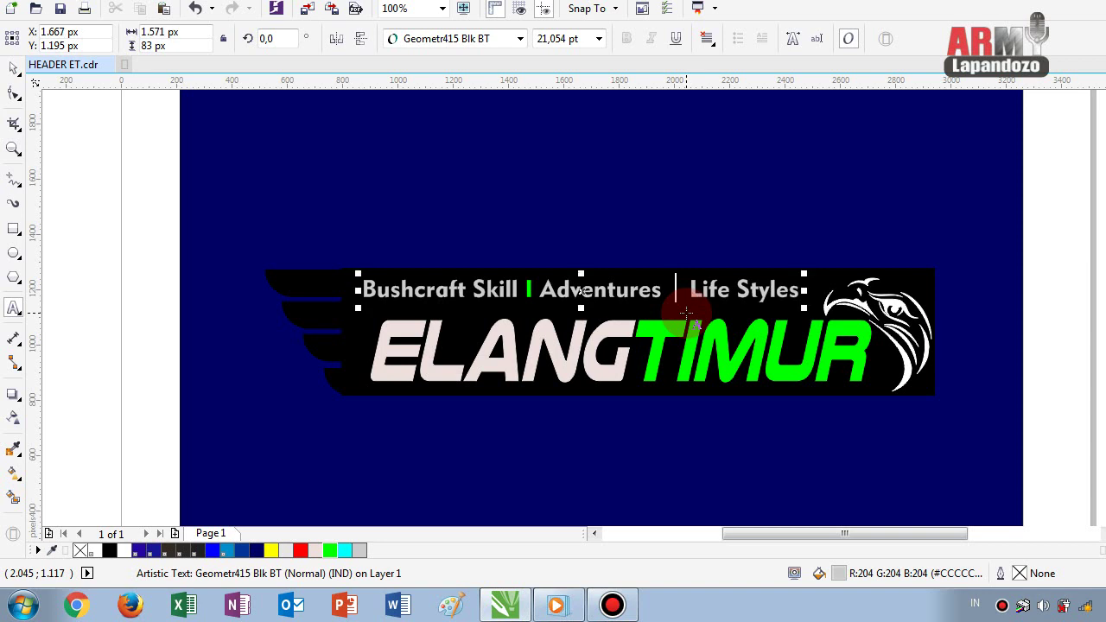
pyautogui.write('|')
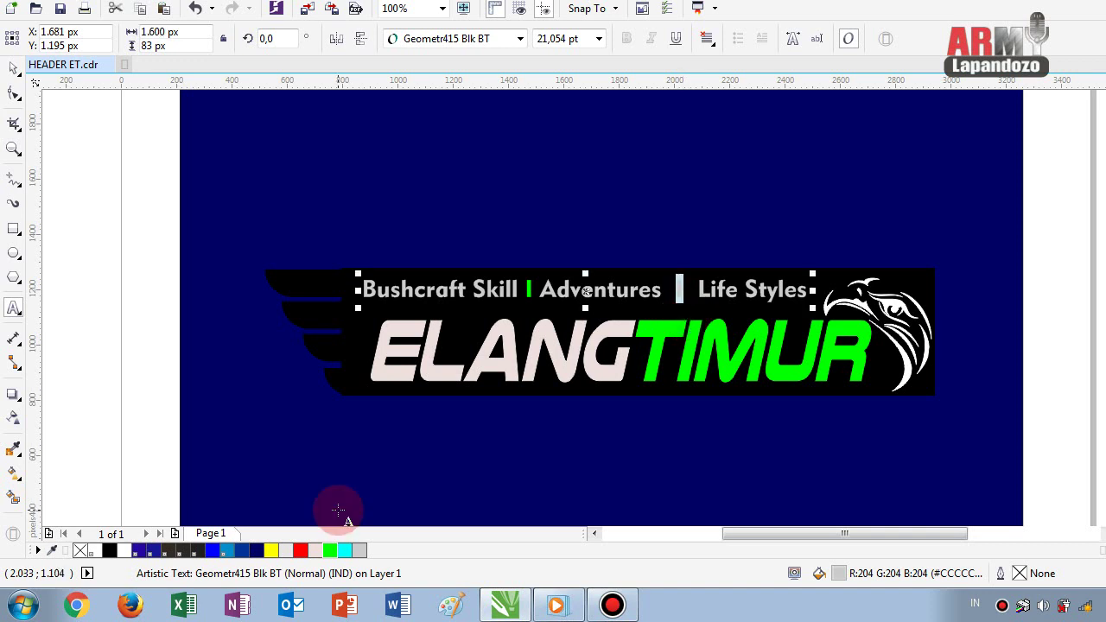
pyautogui.click(330, 551)
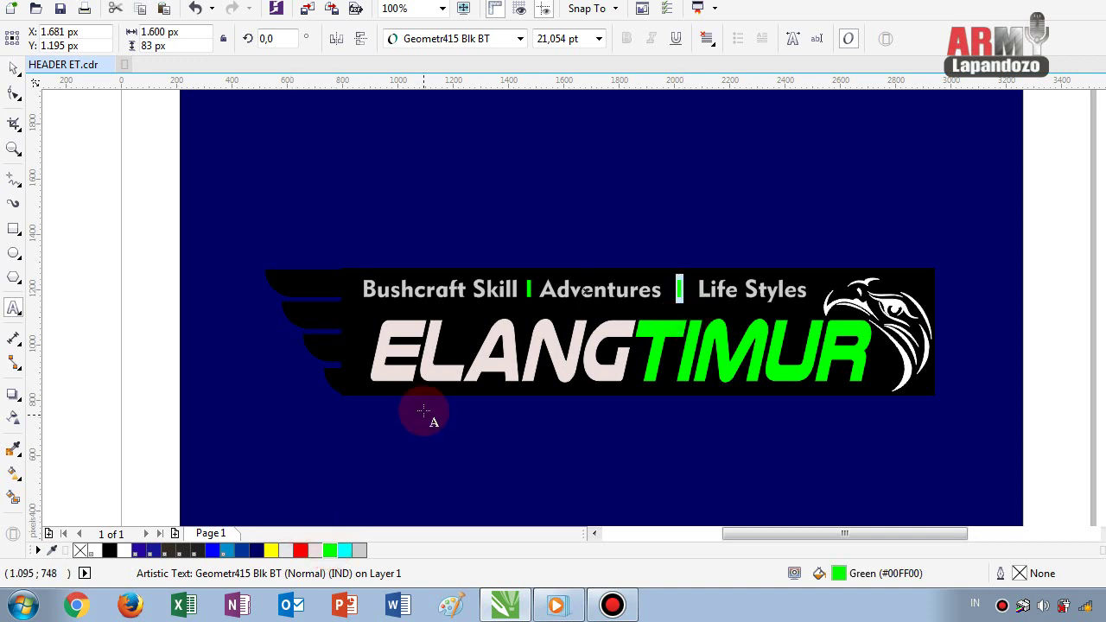
pyautogui.click(432, 192)
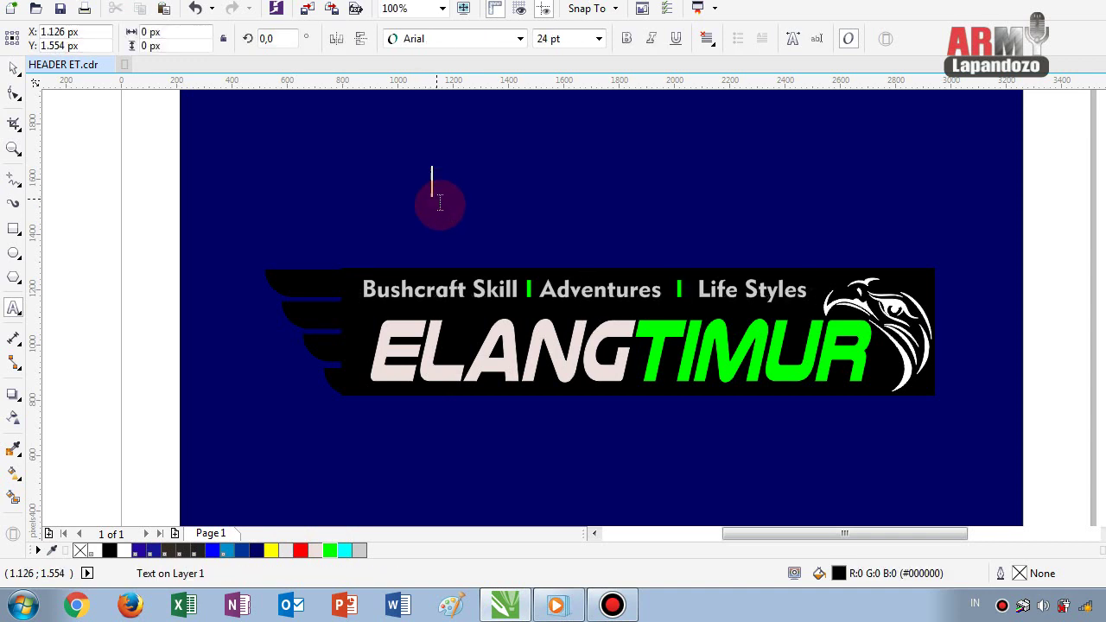
# - Add spaces on both sides of the first green separator and nudge the tagline left to X 1687 px
pyautogui.click(525, 295)
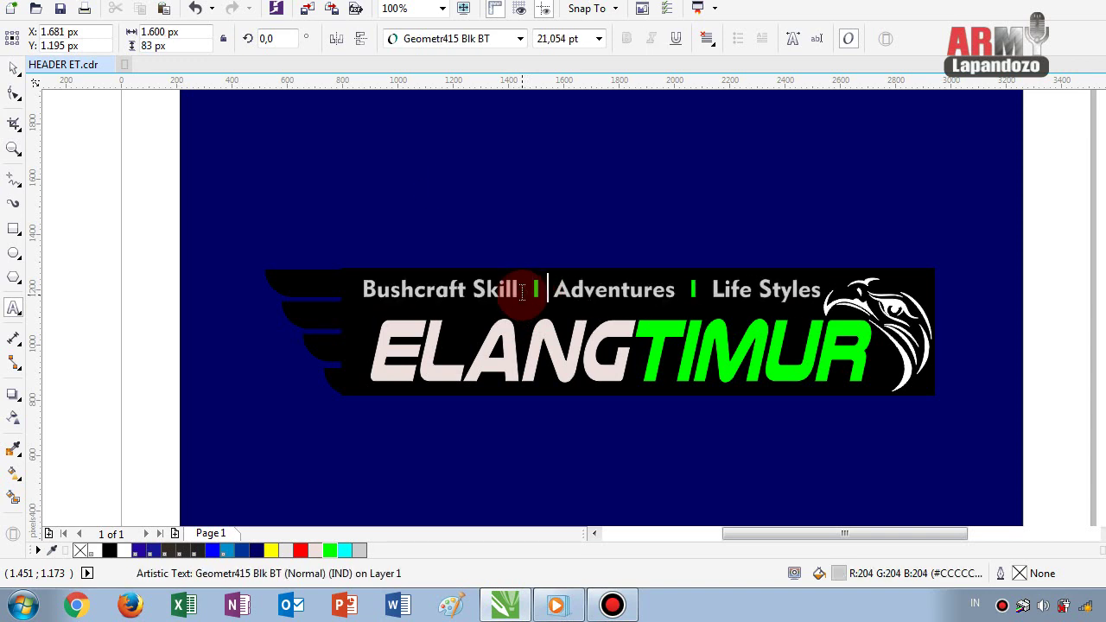
pyautogui.click(14, 68)
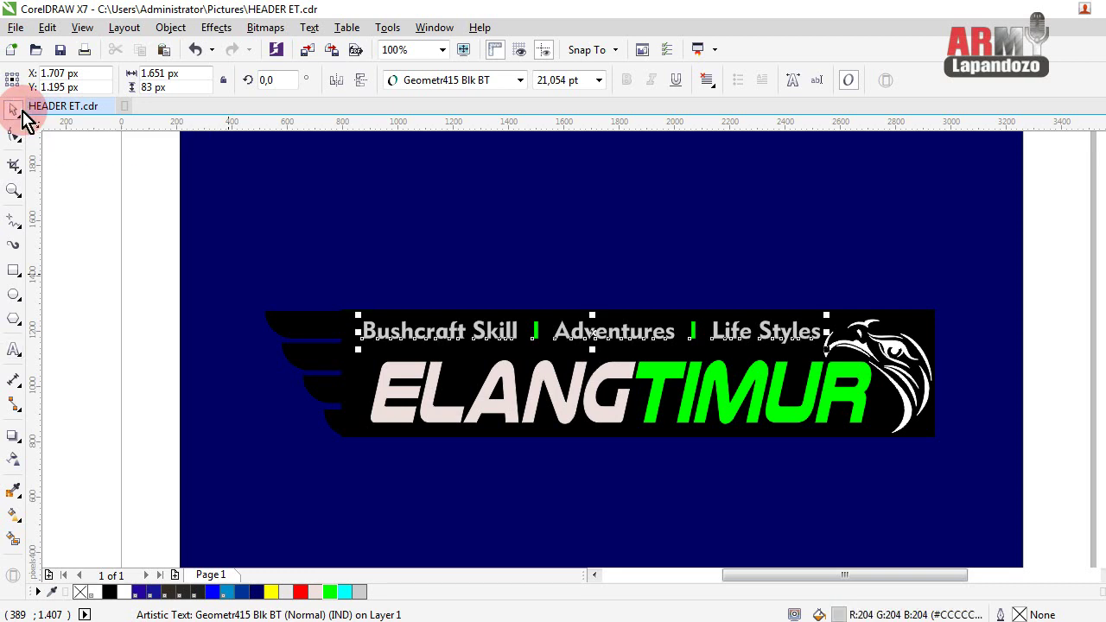
pyautogui.press('Left')
pyautogui.press('Left')
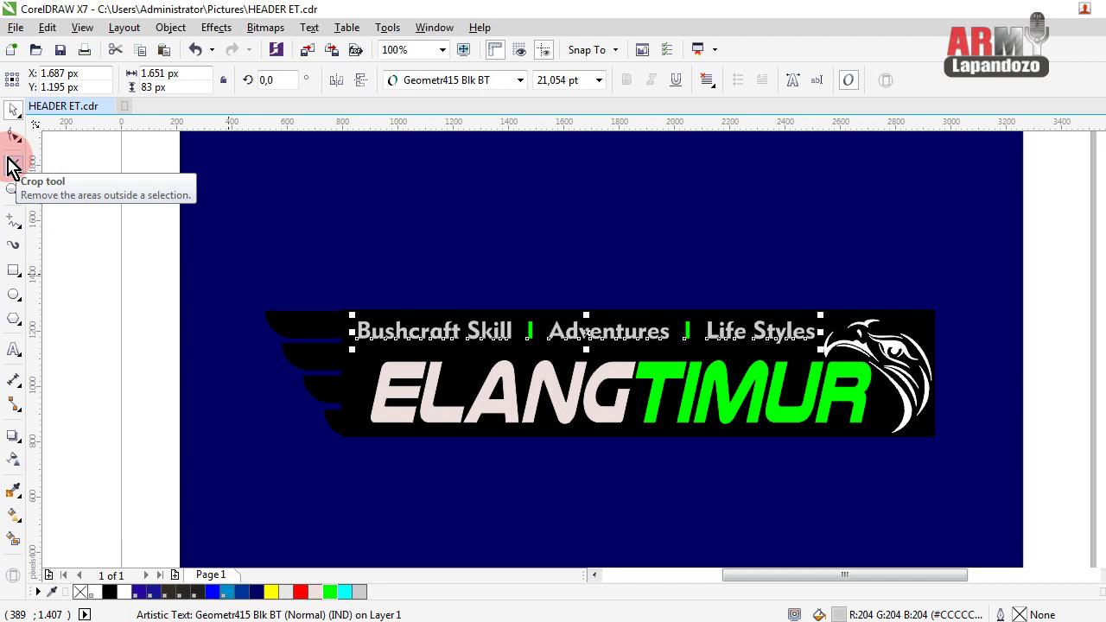
pyautogui.click(123, 274)
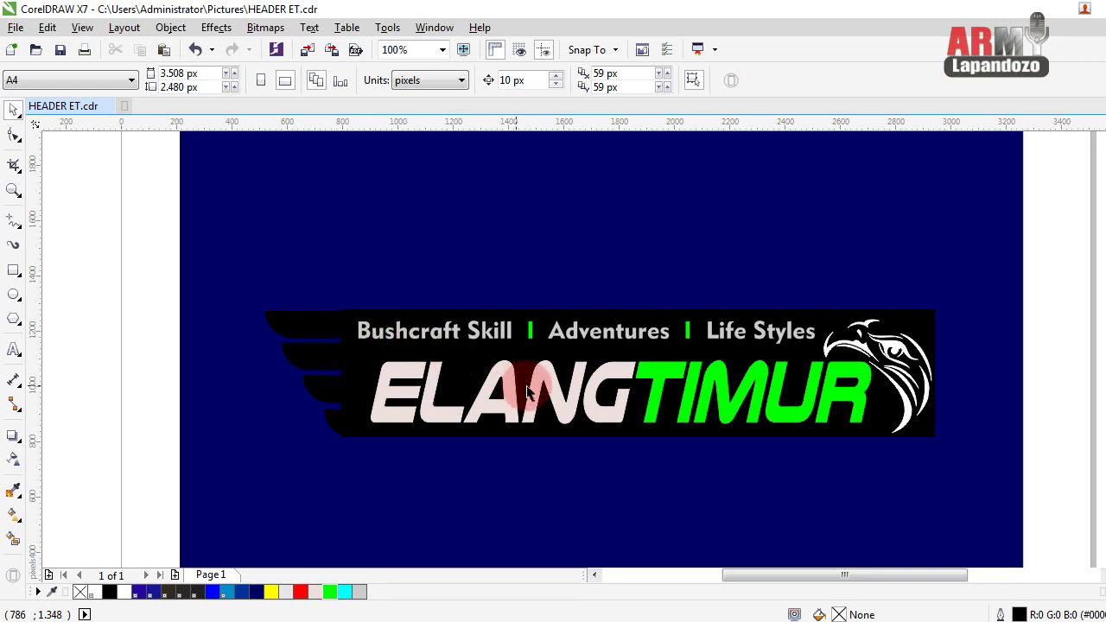
pyautogui.click(607, 389)
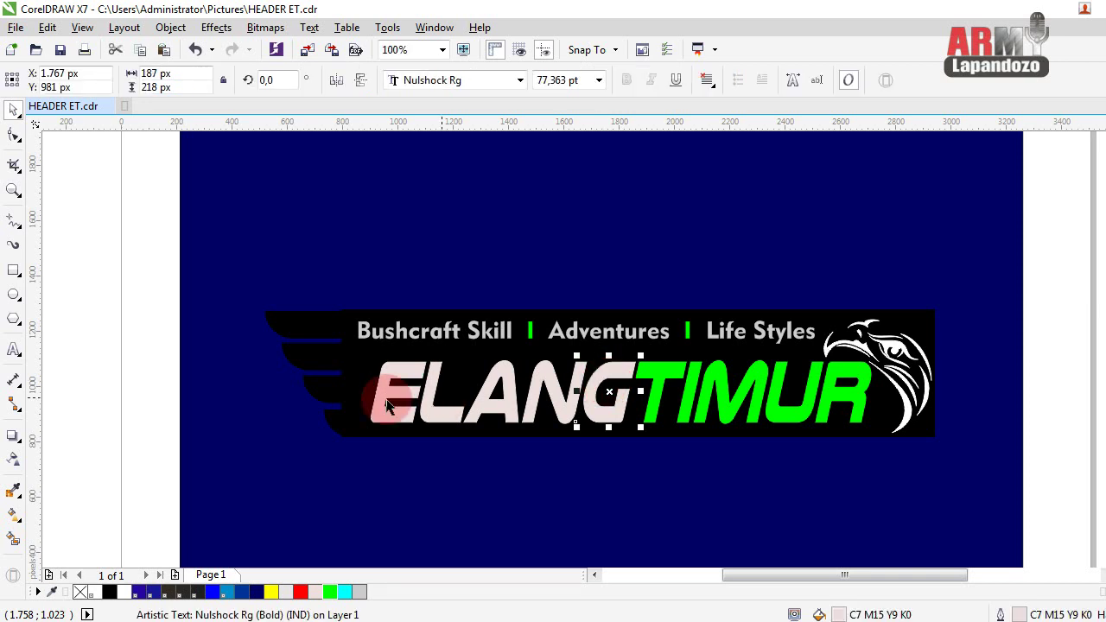
pyautogui.moveTo(259, 351); pyautogui.dragTo(617, 461)
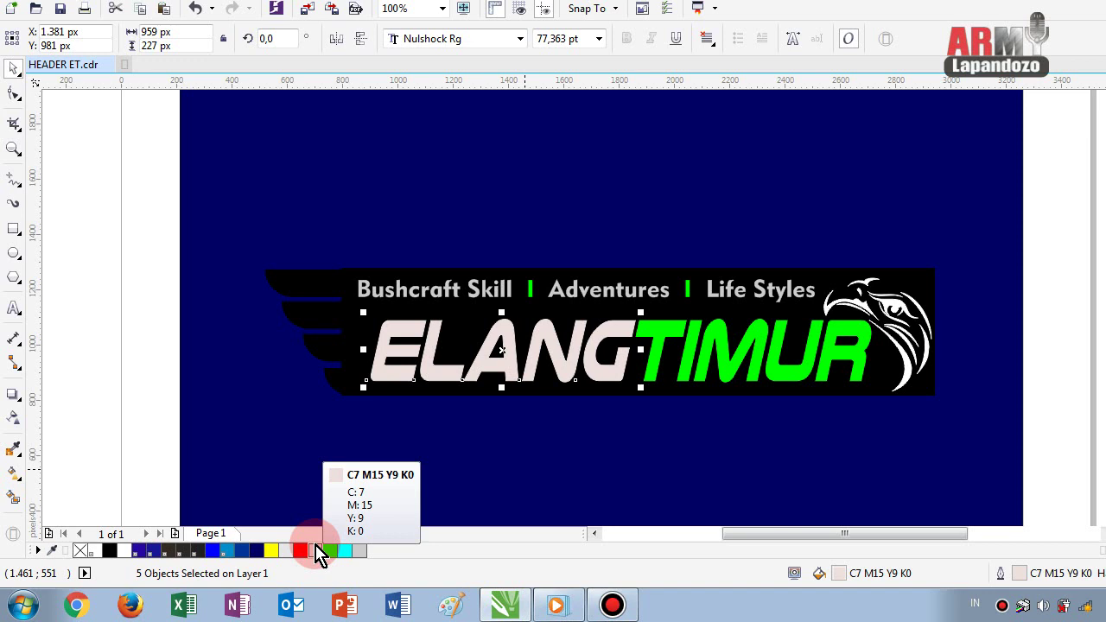
pyautogui.click(16, 401)
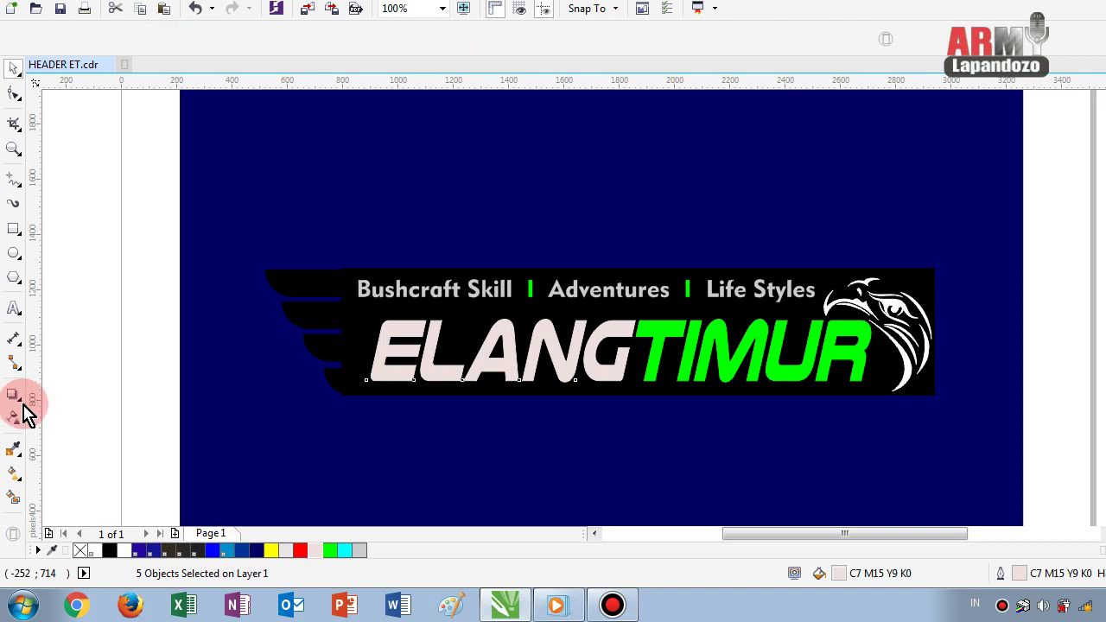
pyautogui.click(18, 408)
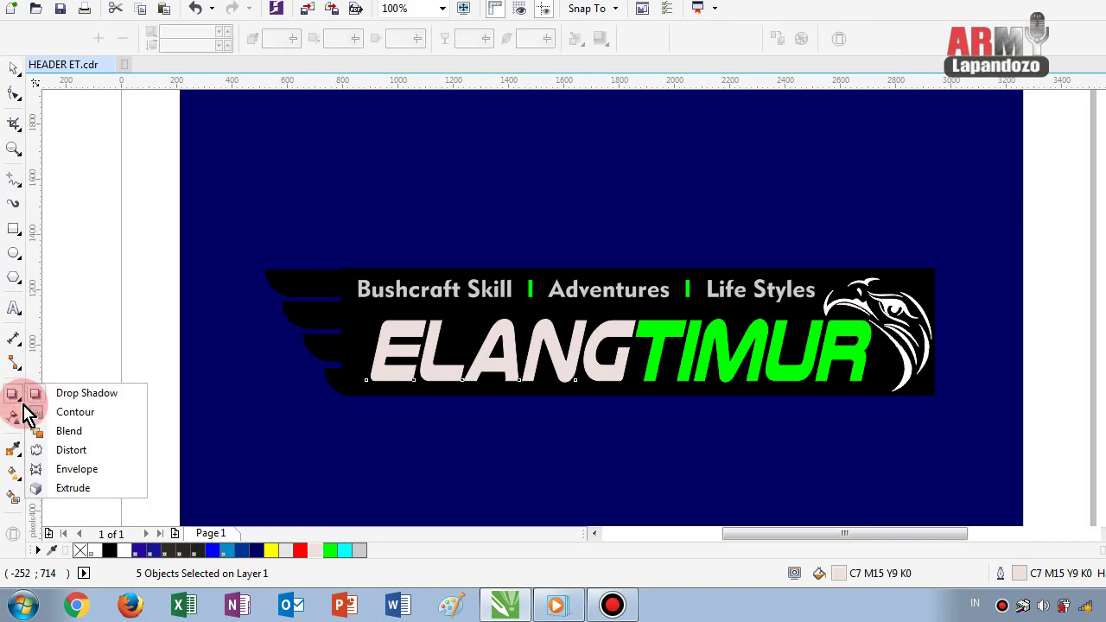
pyautogui.click(70, 415)
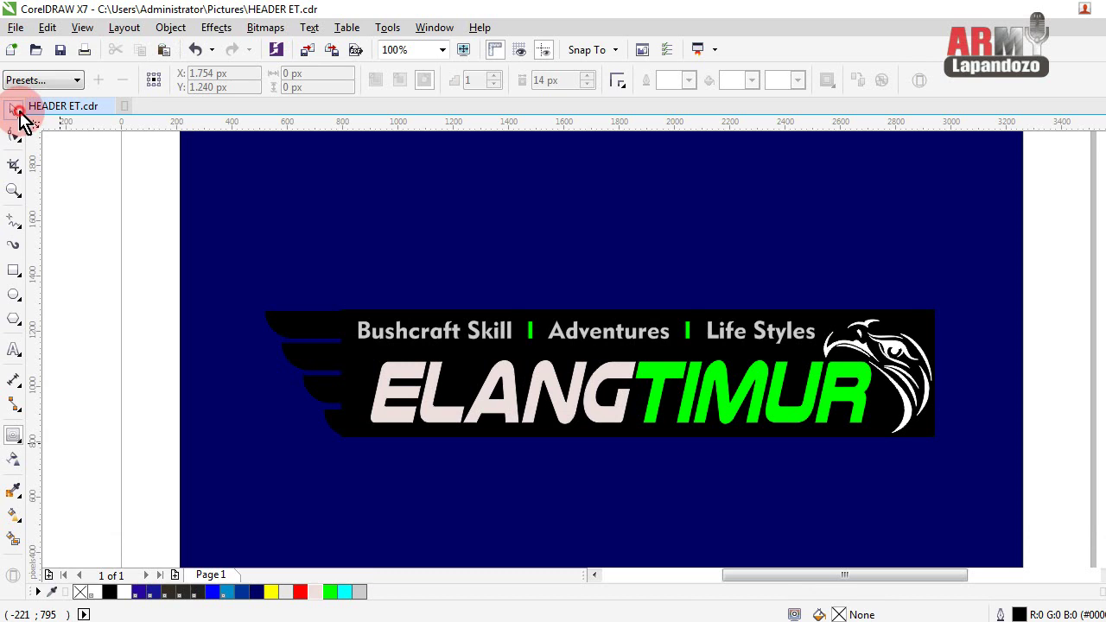
pyautogui.click(14, 69)
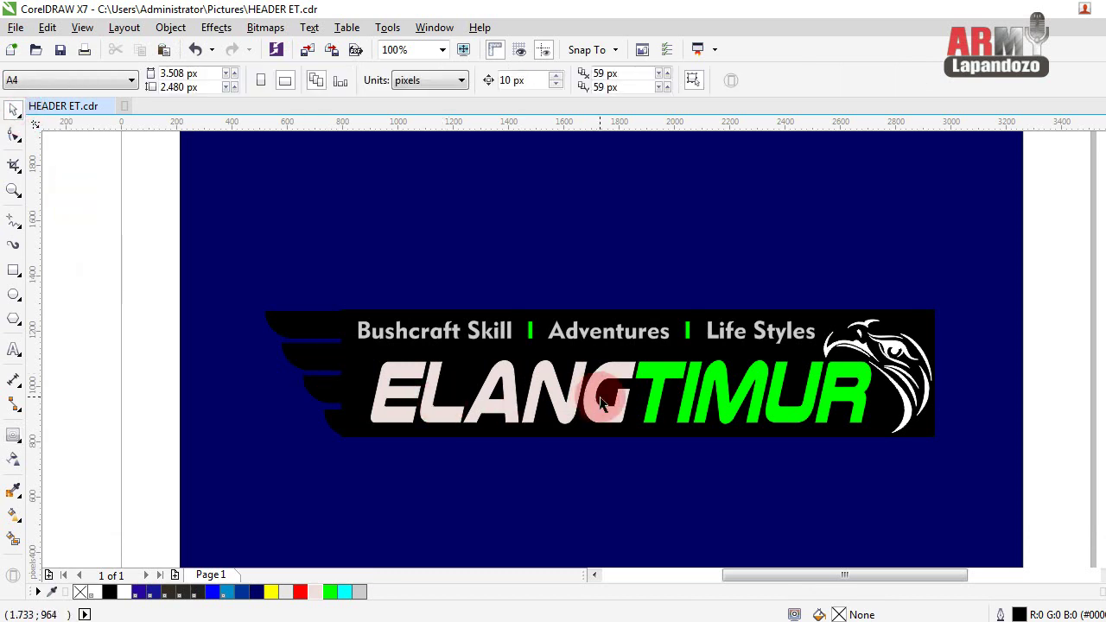
# - Draw a closed B-Spline splash shape about 171 x 147 px, running from the G's upper end across the T
pyautogui.click(620, 377)
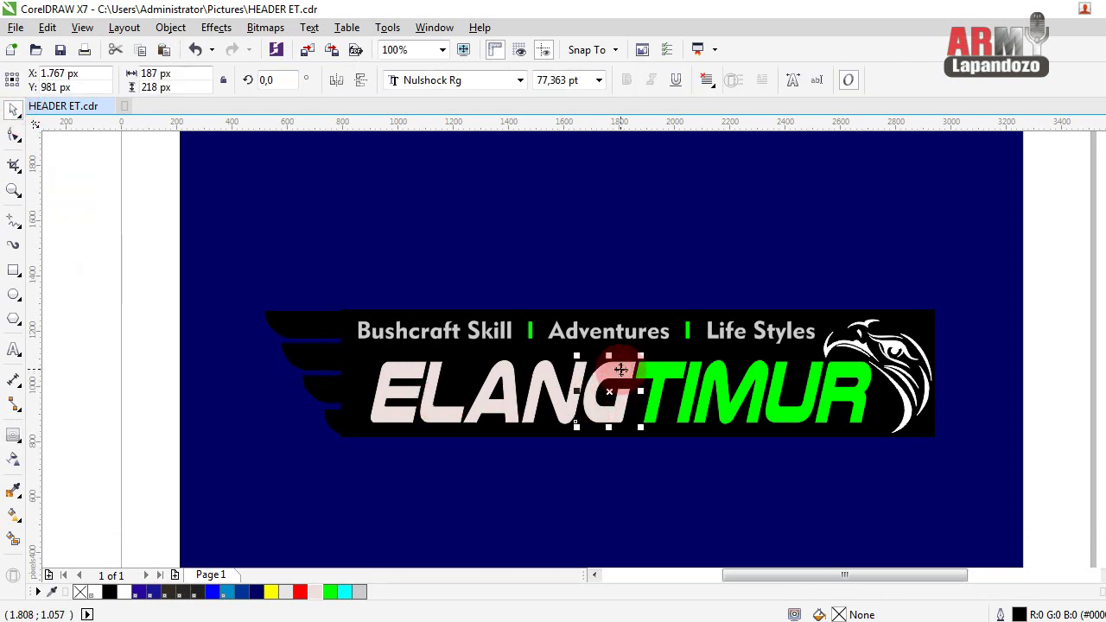
pyautogui.scroll(3, 620, 371)
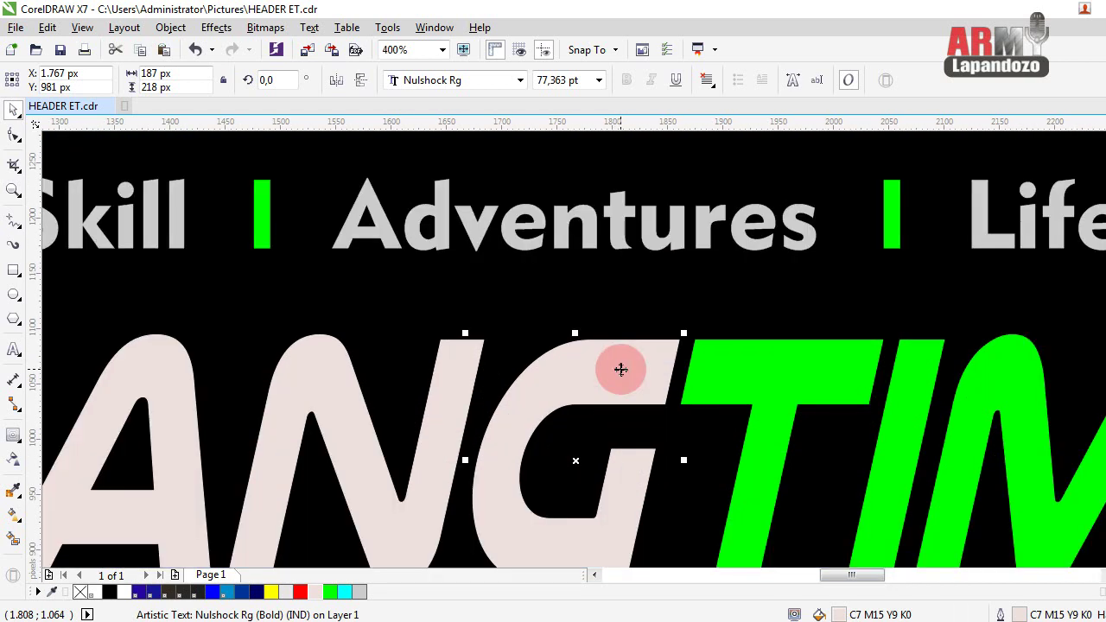
pyautogui.click(21, 230)
pyautogui.click(22, 233)
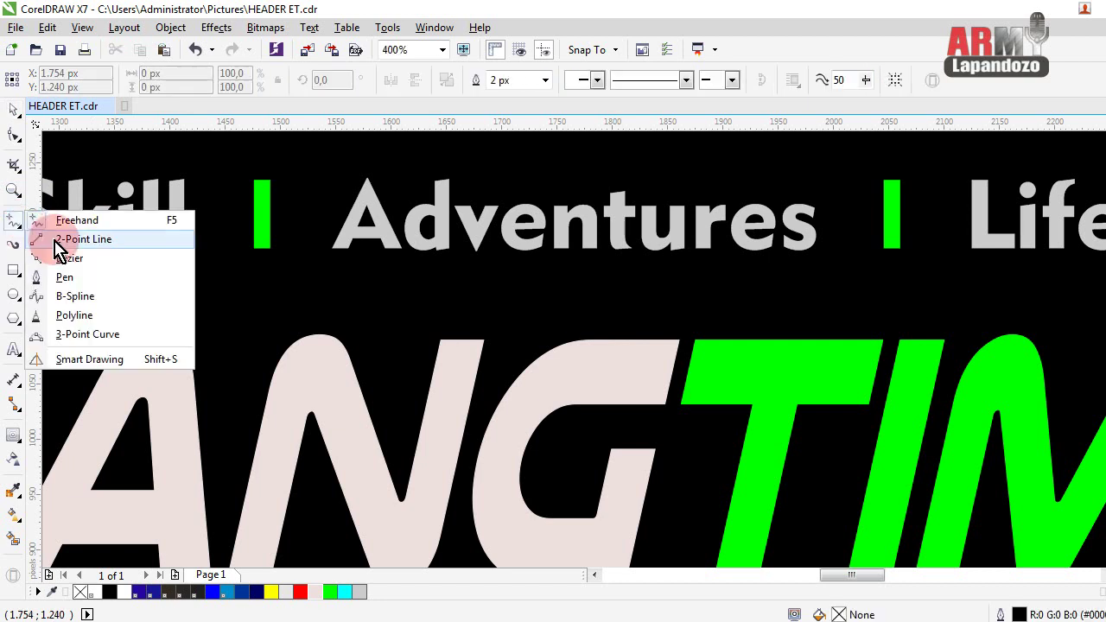
pyautogui.click(69, 284)
pyautogui.click(388, 374)
pyautogui.moveTo(611, 378); pyautogui.dragTo(624, 347)
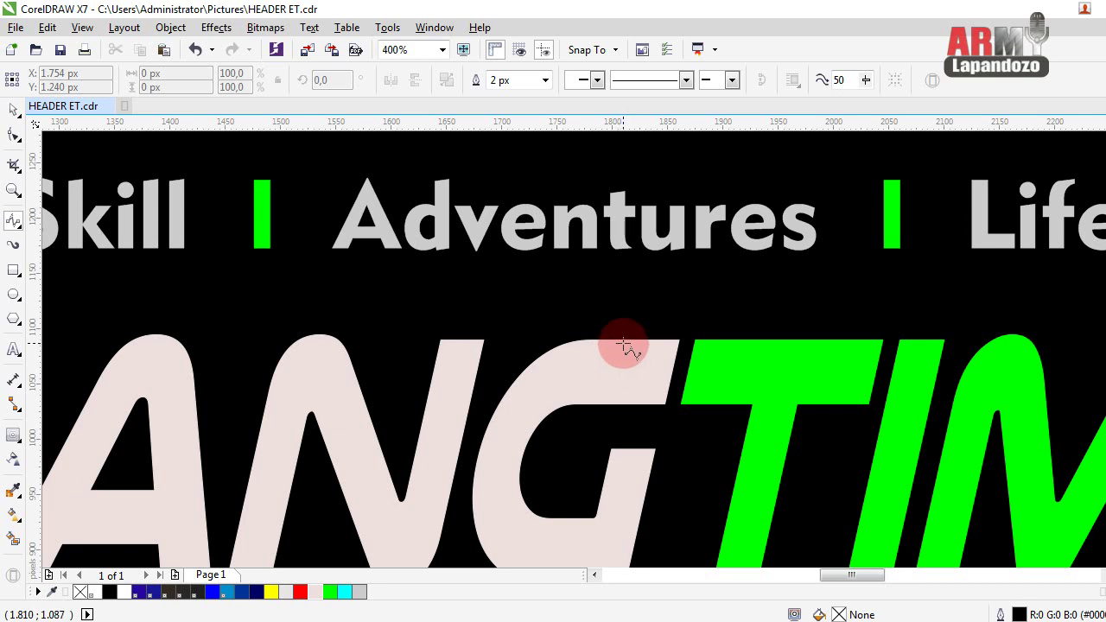
pyautogui.moveTo(623, 347)
pyautogui.mouseDown()
pyautogui.moveTo(683, 343)
pyautogui.moveTo(682, 323)
pyautogui.moveTo(708, 316)
pyautogui.moveTo(748, 354)
pyautogui.moveTo(817, 349)
pyautogui.moveTo(786, 363)
pyautogui.moveTo(684, 354)
pyautogui.moveTo(764, 404)
pyautogui.moveTo(780, 461)
pyautogui.moveTo(824, 468)
pyautogui.moveTo(790, 444)
pyautogui.moveTo(814, 452)
pyautogui.moveTo(832, 461)
pyautogui.moveTo(831, 479)
pyautogui.moveTo(777, 466)
pyautogui.moveTo(767, 390)
pyautogui.moveTo(698, 342)
pyautogui.moveTo(665, 346)
pyautogui.moveTo(667, 385)
pyautogui.moveTo(644, 393)
pyautogui.moveTo(637, 432)
pyautogui.moveTo(661, 307)
pyautogui.mouseUp()
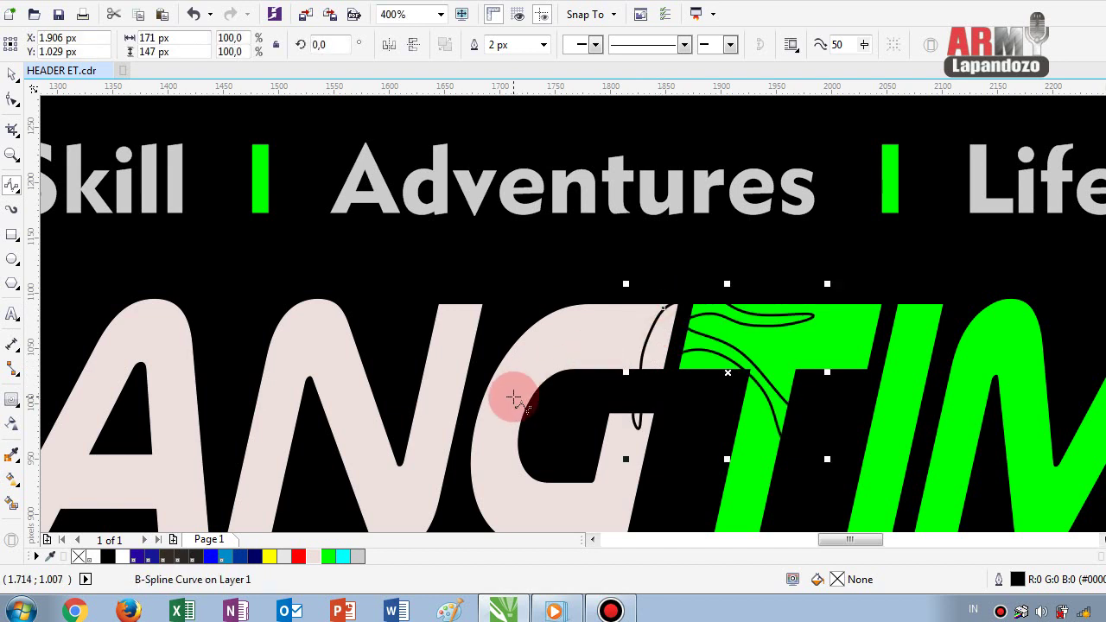
# - Fill and outline the splash shape with the ELANG letters' colour, C7 M15 Y9 K0, so it blends into the G
pyautogui.click(314, 551)
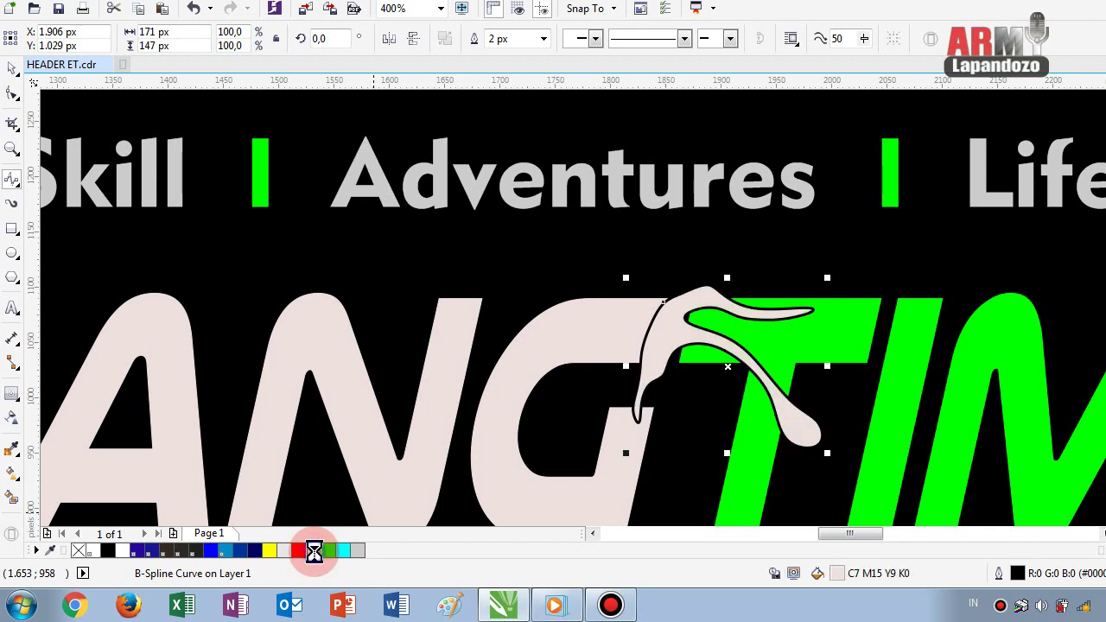
pyautogui.rightClick(313, 550)
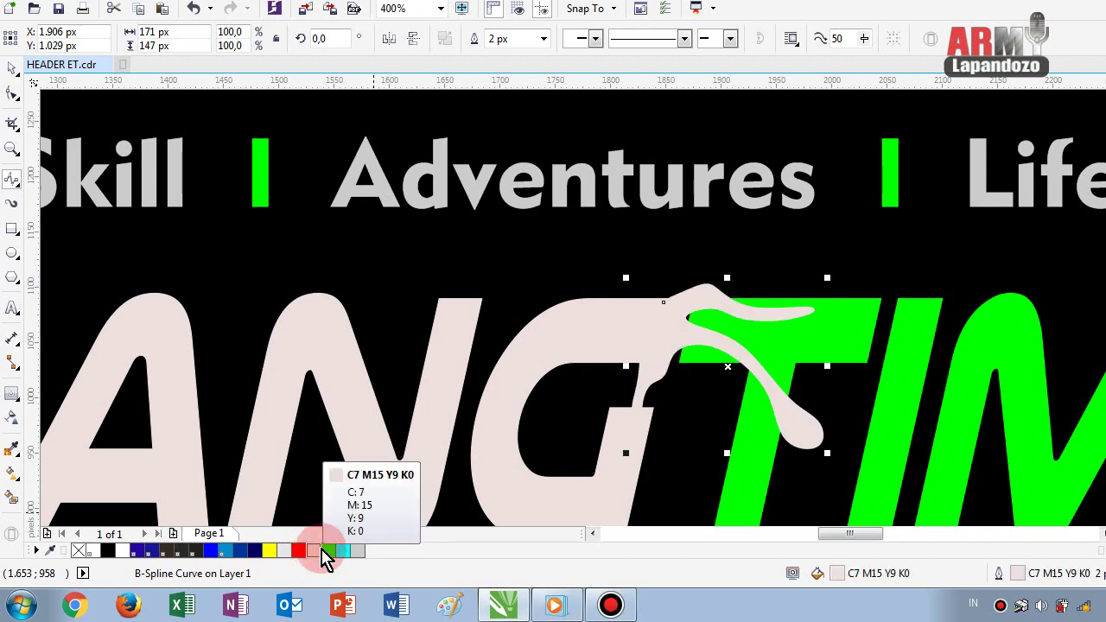
pyautogui.click(518, 463)
pyautogui.scroll(-2, 527, 463)
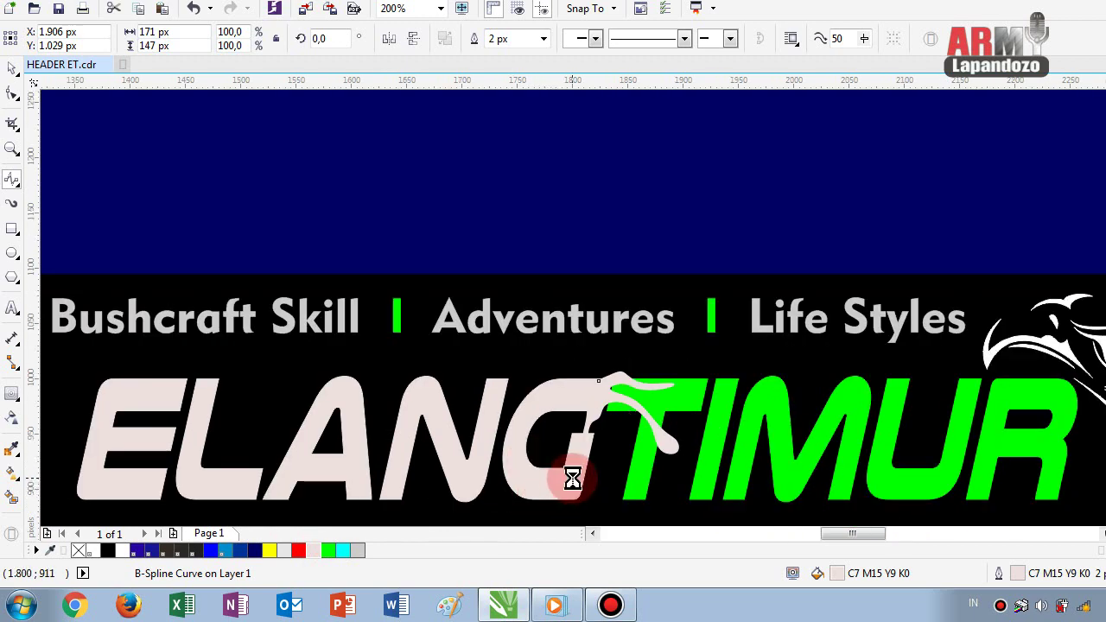
pyautogui.scroll(1, 572, 480)
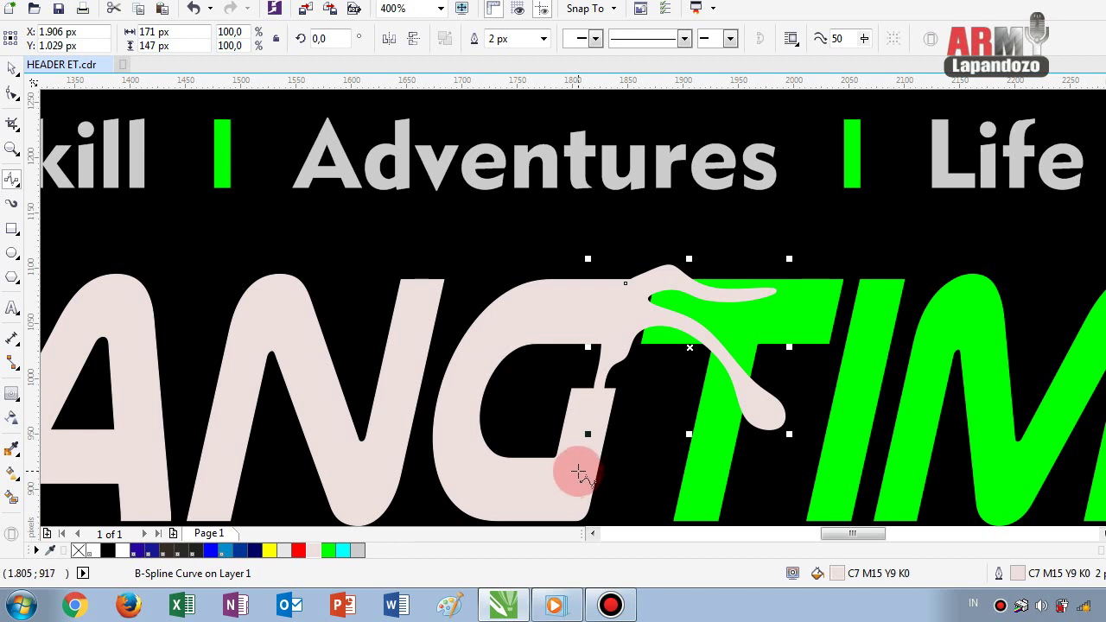
# - Draw a closed two-pronged B-Spline splash about 124 x 63 px, running from the G's lower stem towards the T's stem
pyautogui.click(578, 470)
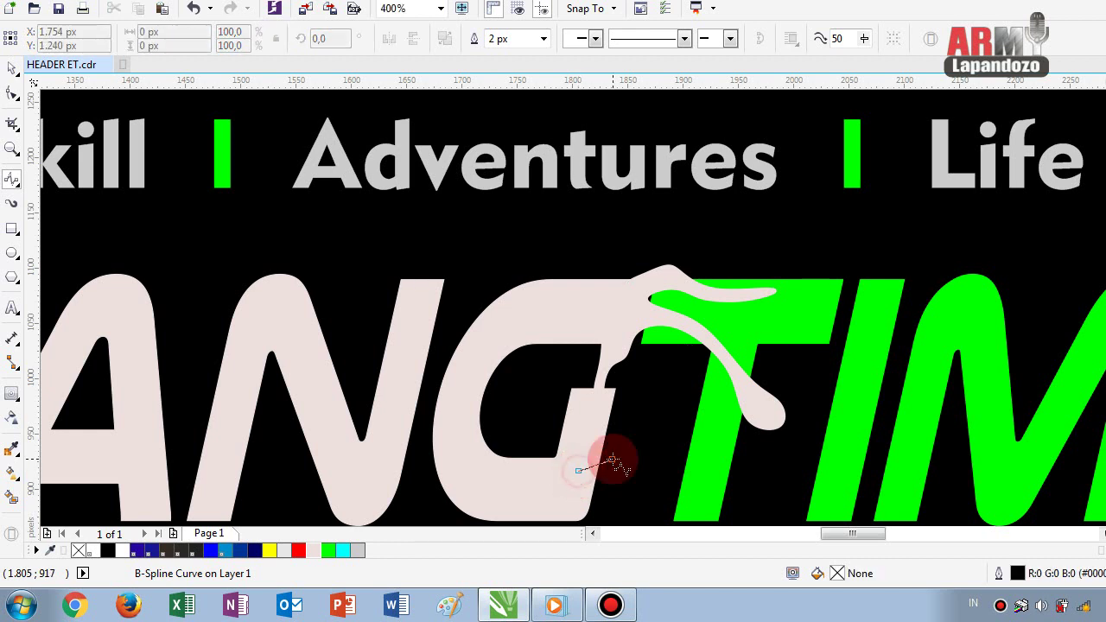
pyautogui.click(612, 458)
pyautogui.click(616, 442)
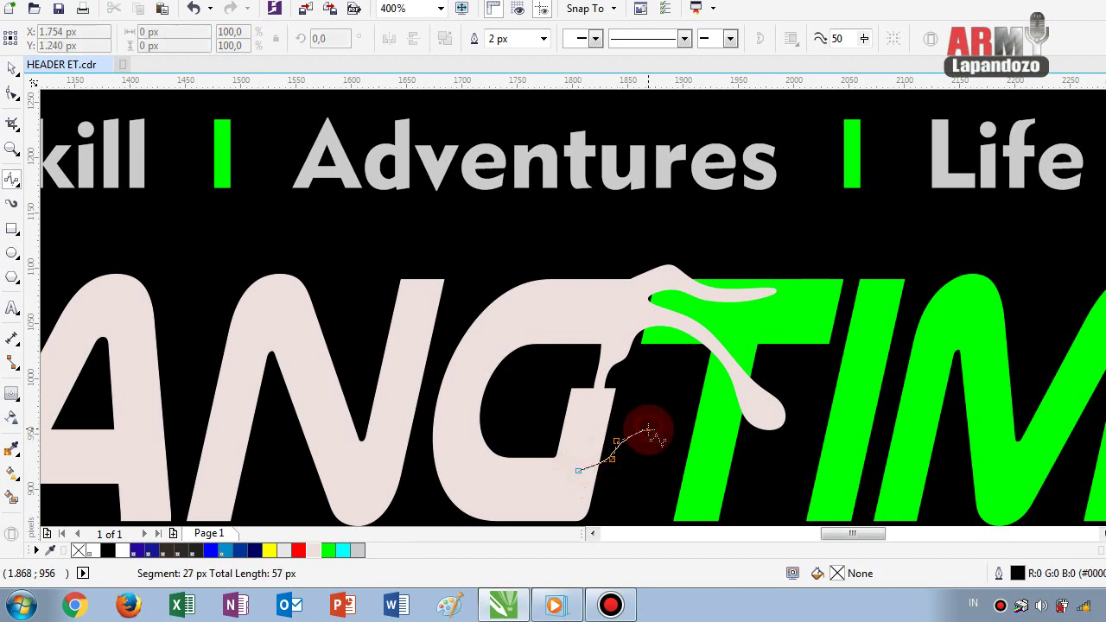
pyautogui.click(647, 429)
pyautogui.click(629, 452)
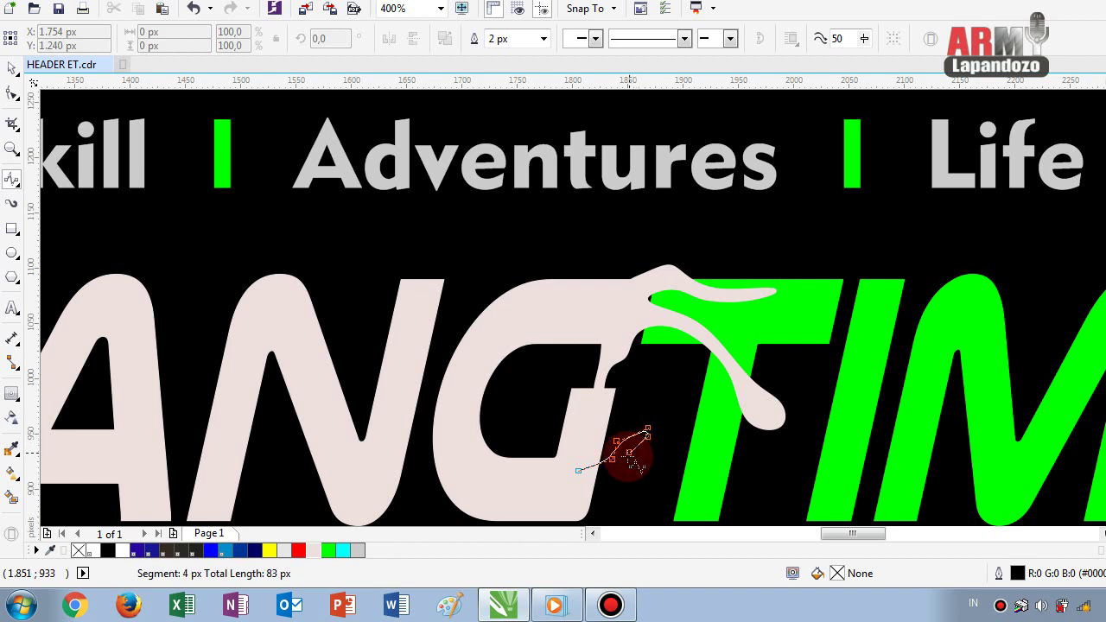
pyautogui.click(619, 460)
pyautogui.click(594, 474)
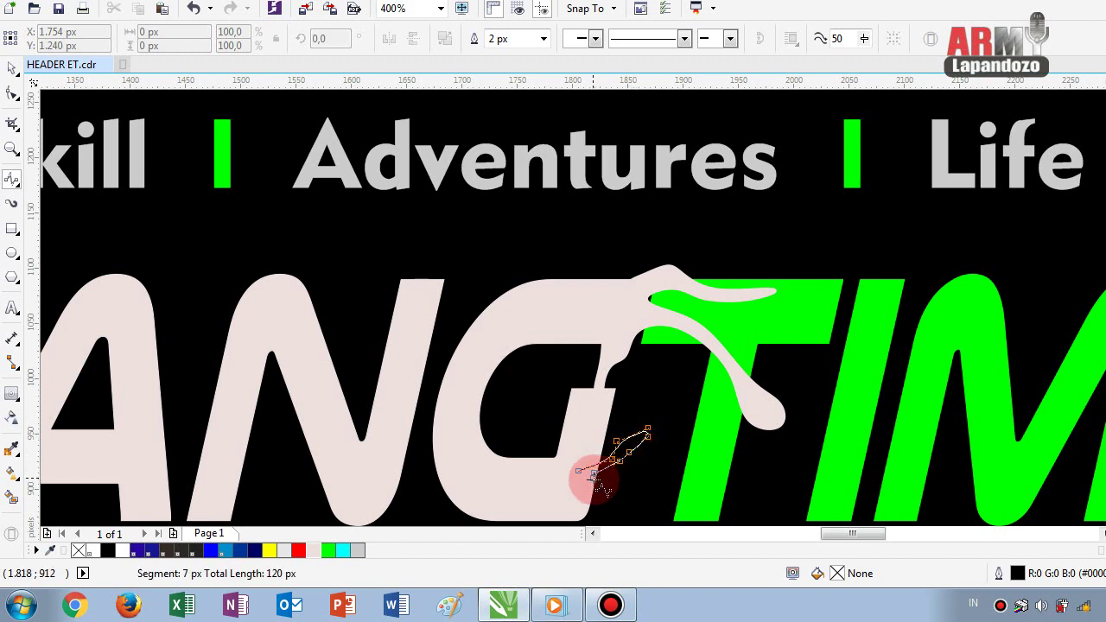
pyautogui.click(600, 485)
pyautogui.click(644, 475)
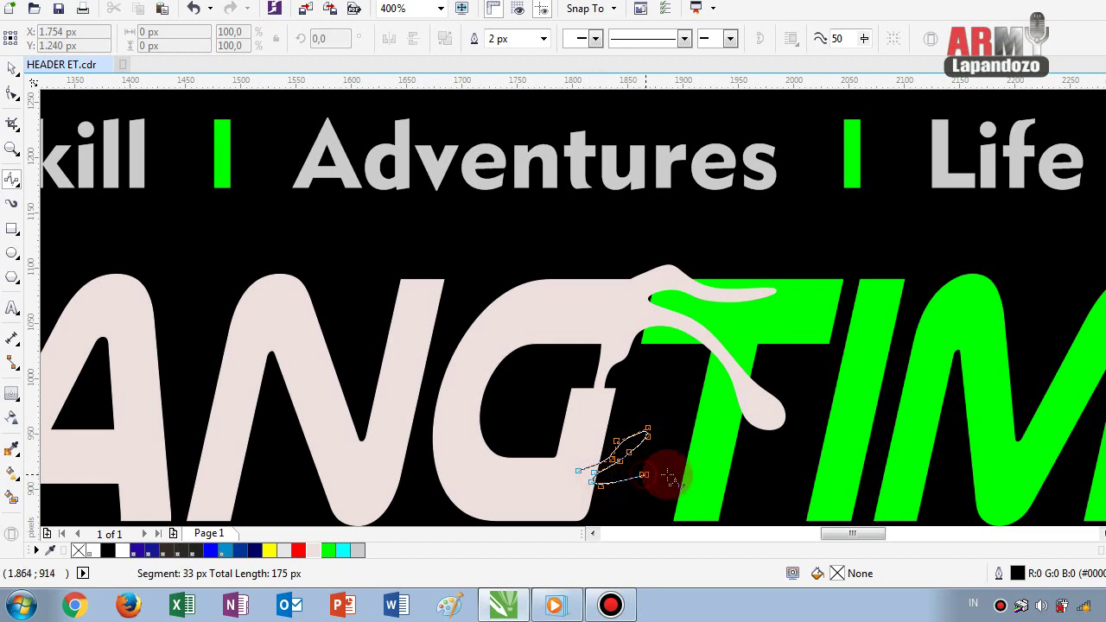
pyautogui.click(675, 471)
pyautogui.click(725, 495)
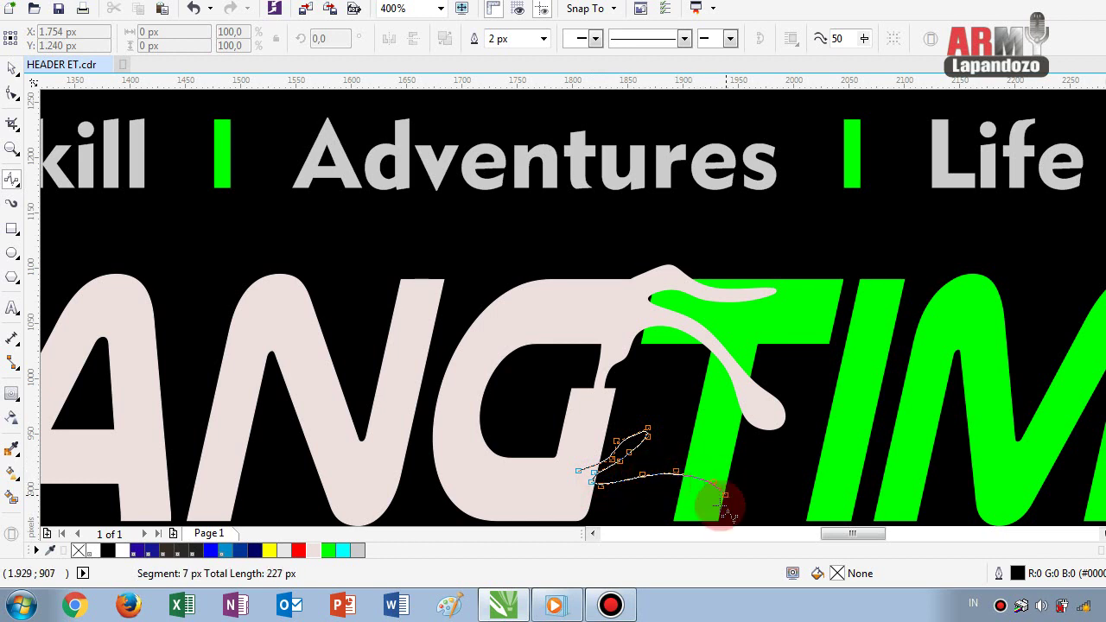
pyautogui.click(720, 503)
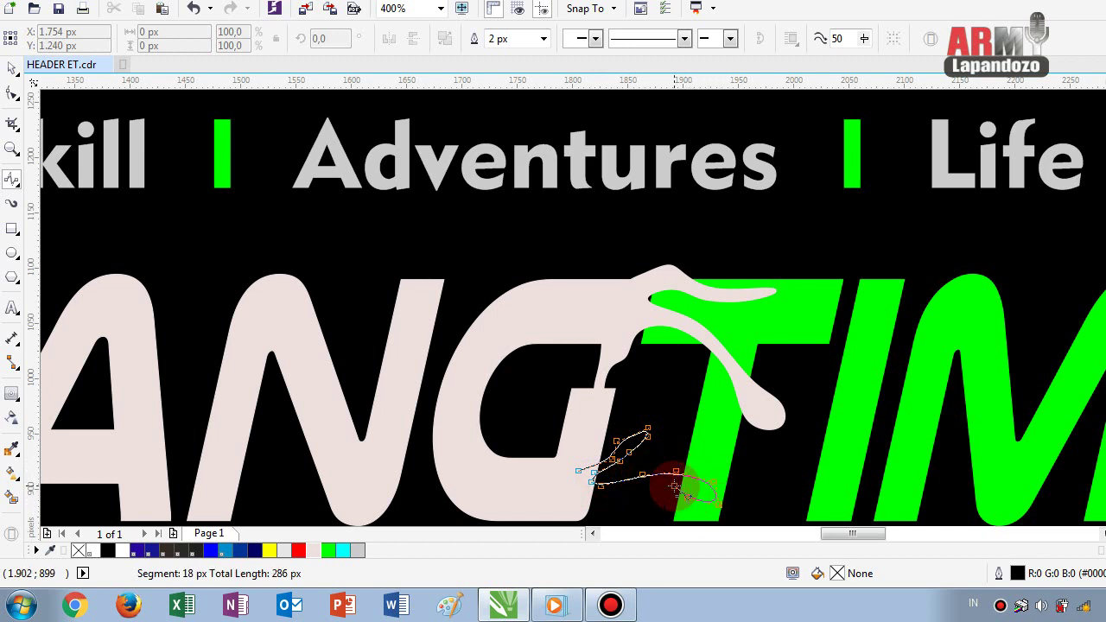
pyautogui.click(668, 485)
pyautogui.click(615, 490)
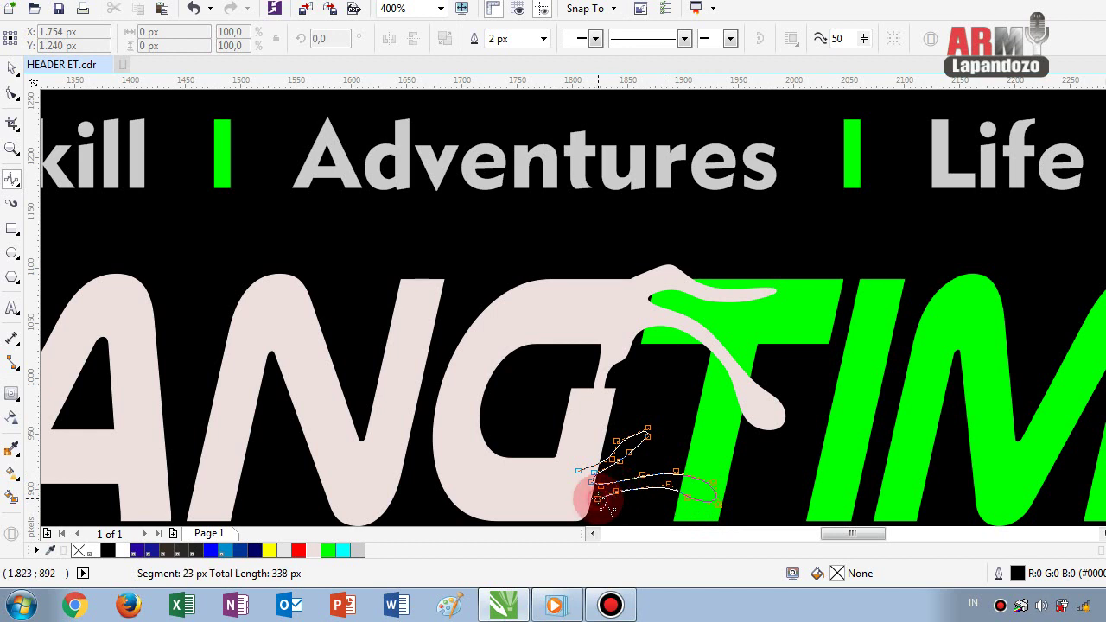
pyautogui.click(596, 498)
pyautogui.click(575, 504)
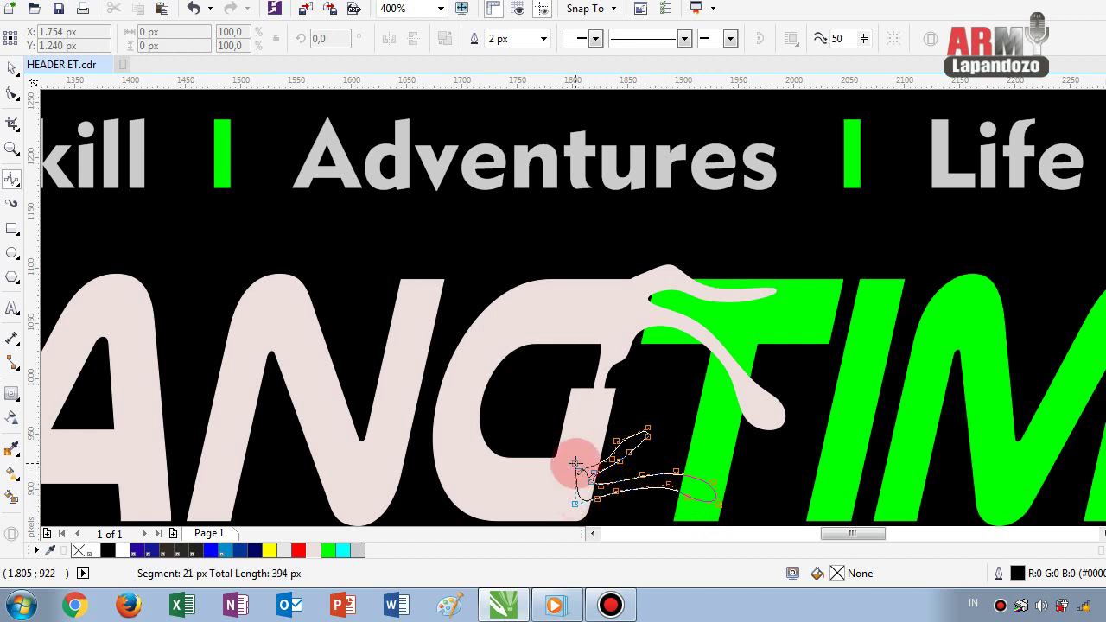
pyautogui.click(585, 470)
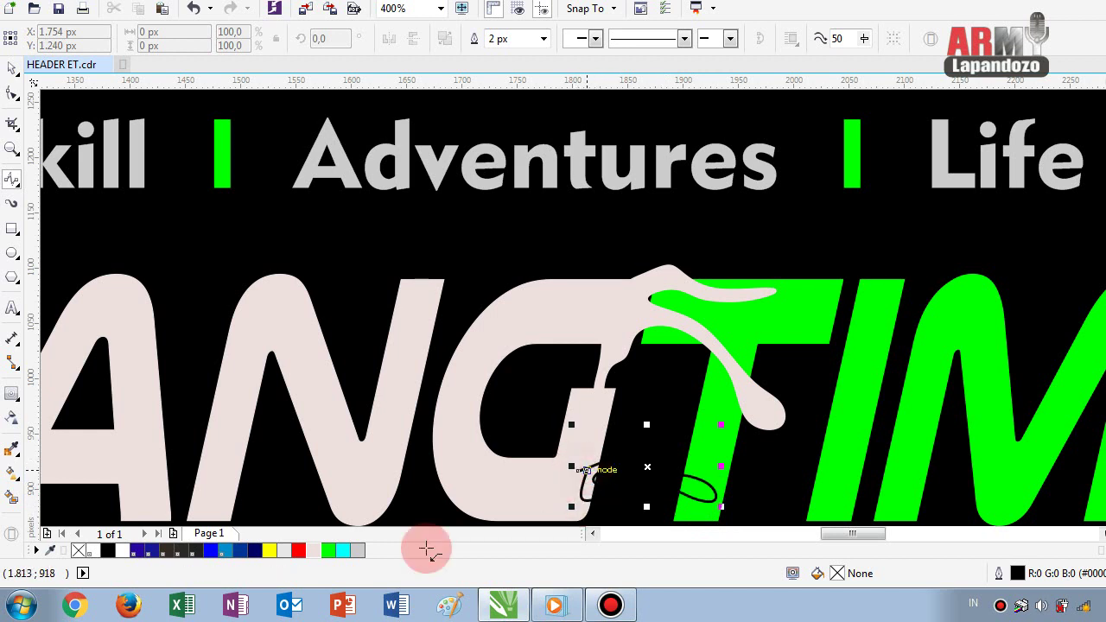
# - Try the ELANG letters' colour, C7 M15 Y9 K0, as fill and outline of the two-pronged splash, and delete the shape
pyautogui.click(312, 550)
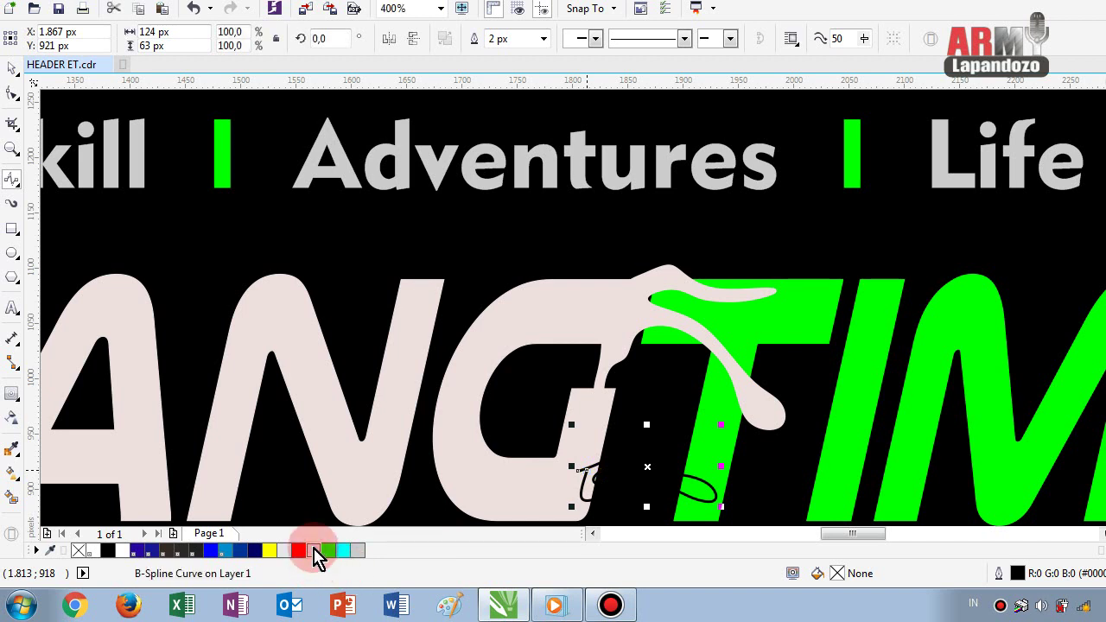
pyautogui.rightClick(314, 550)
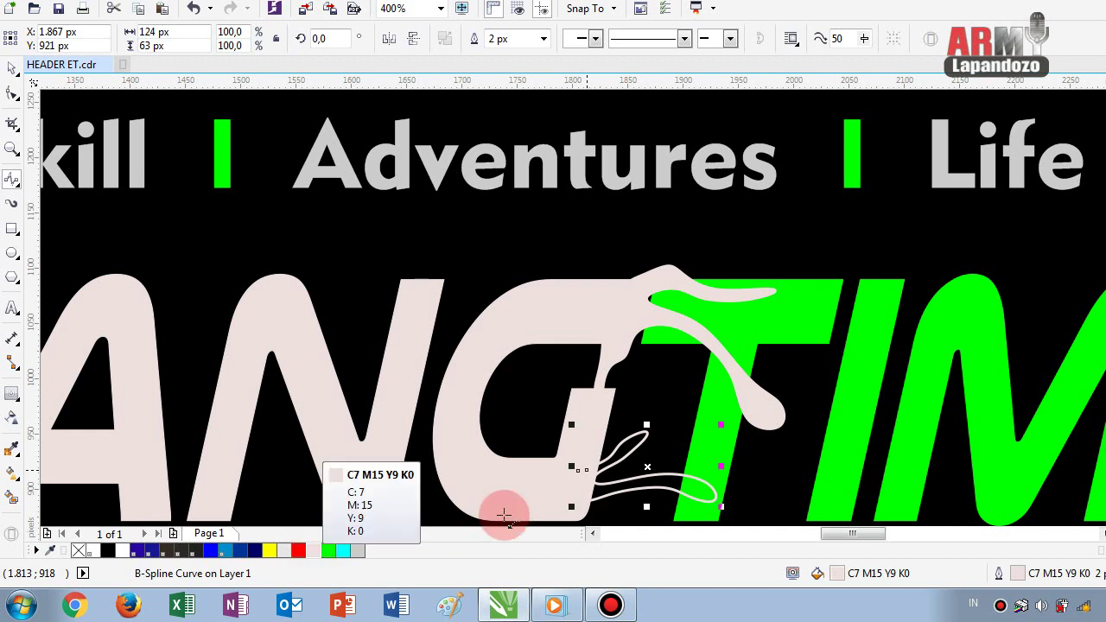
pyautogui.press('Delete')
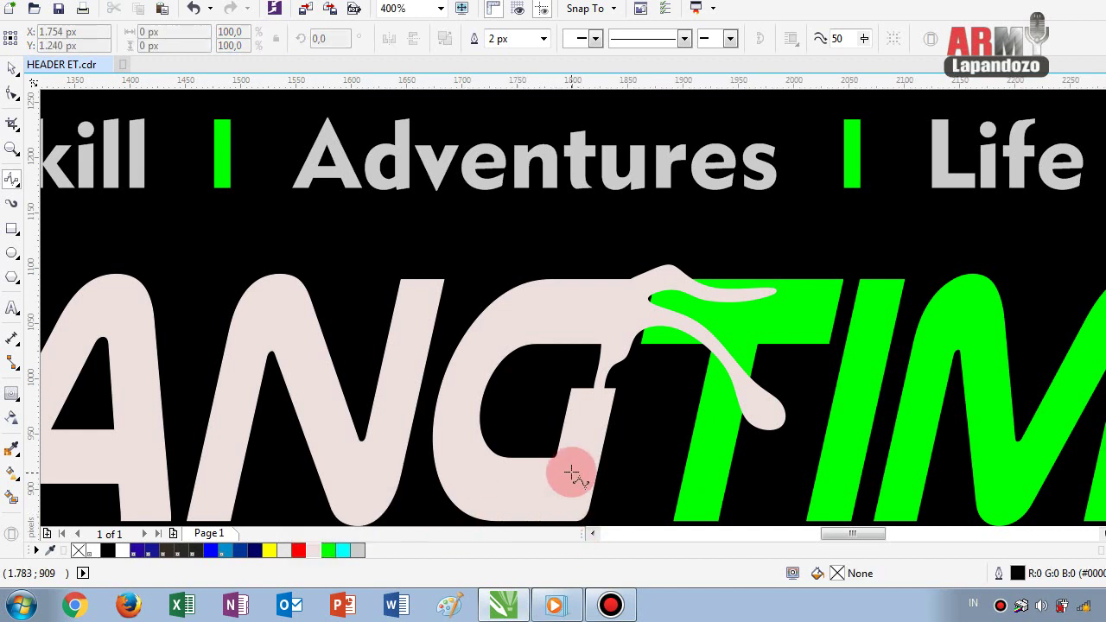
# - Try a closed B-Spline loop about 117 x 34 px from the G's lower stem to the T, coloured C7 M15 Y9 K0, and delete it
pyautogui.moveTo(575, 471)
pyautogui.mouseDown()
pyautogui.moveTo(615, 449)
pyautogui.moveTo(699, 460)
pyautogui.moveTo(697, 491)
pyautogui.mouseUp()
pyautogui.moveTo(656, 492); pyautogui.dragTo(563, 470)
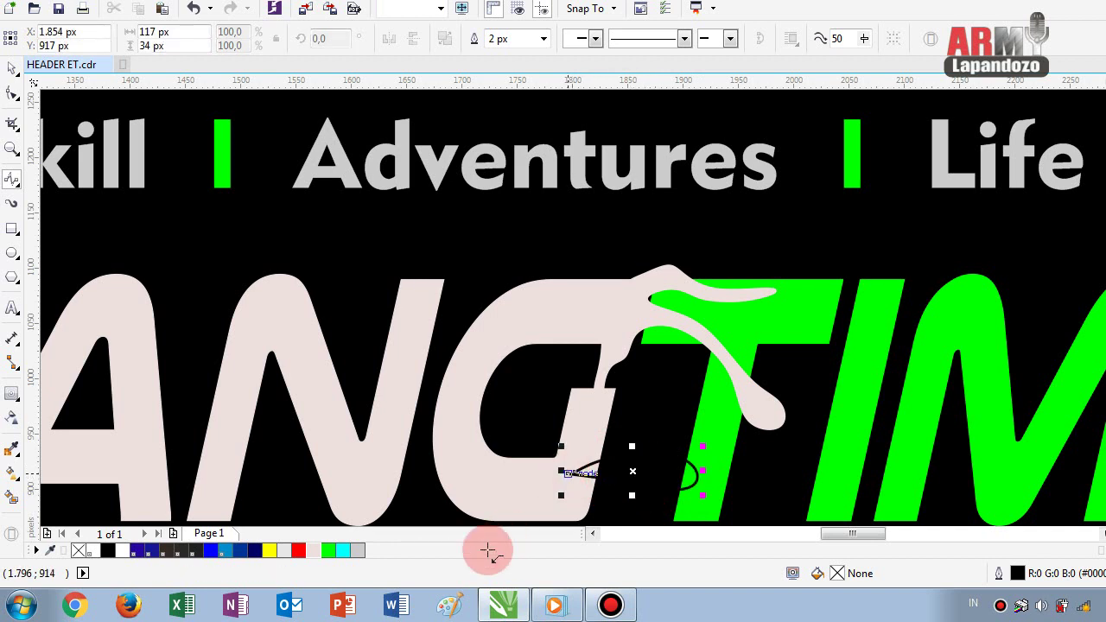
pyautogui.rightClick(318, 549)
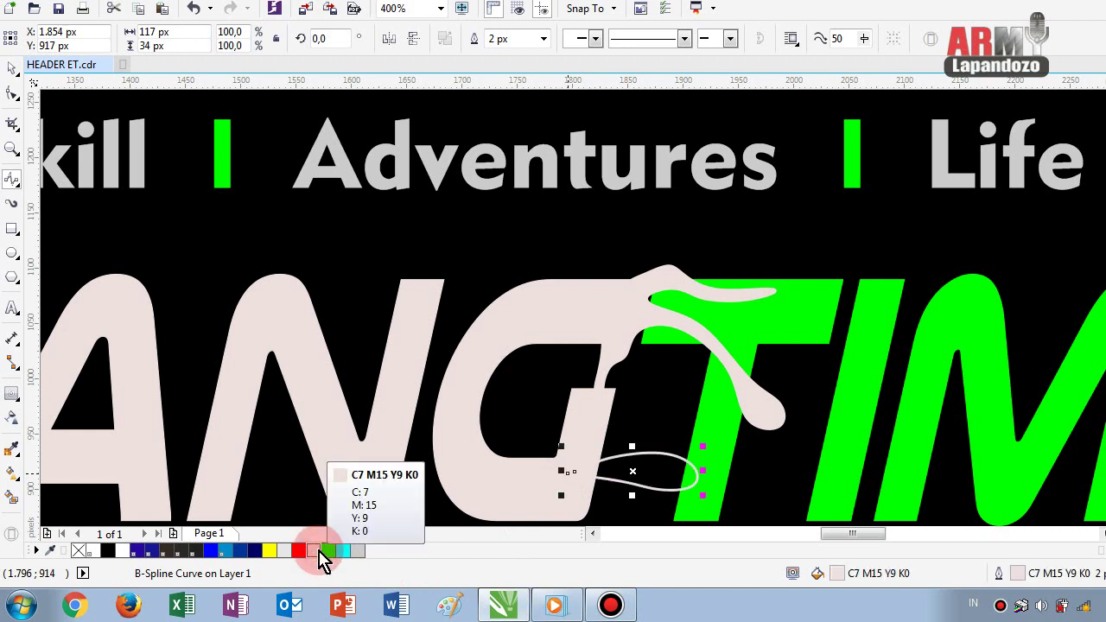
pyautogui.doubleClick(315, 552)
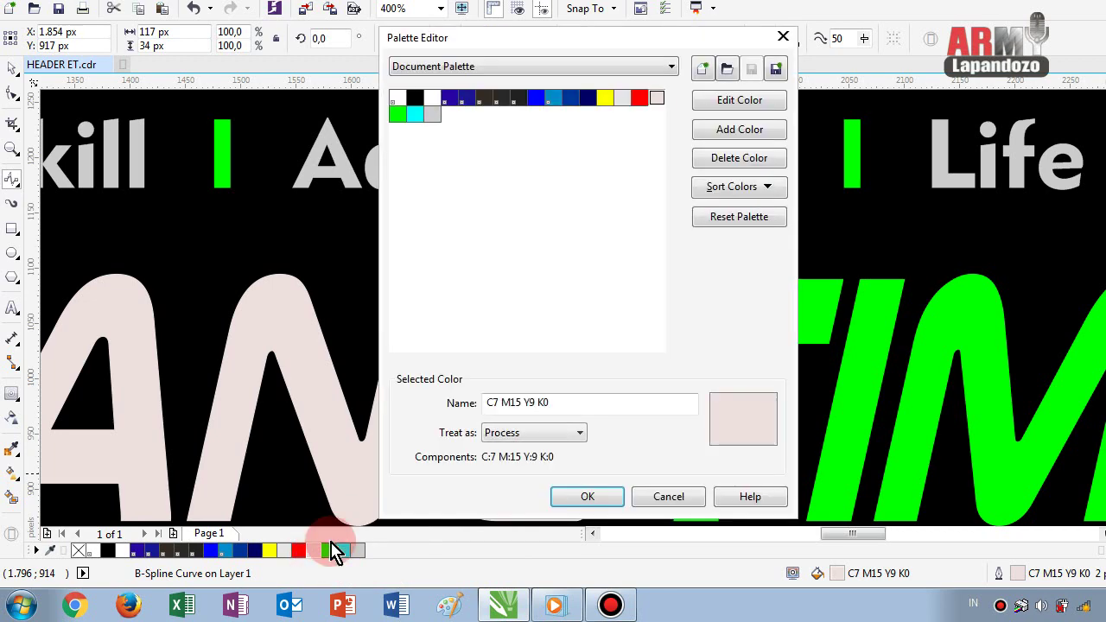
pyautogui.click(668, 496)
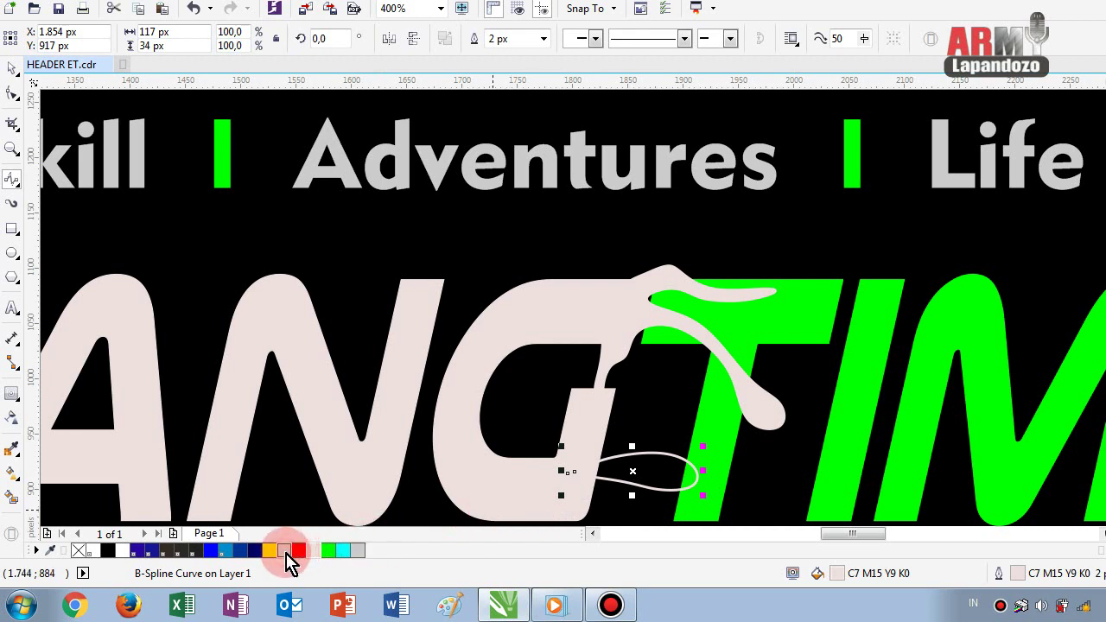
pyautogui.moveTo(286, 554); pyautogui.dragTo(313, 554)
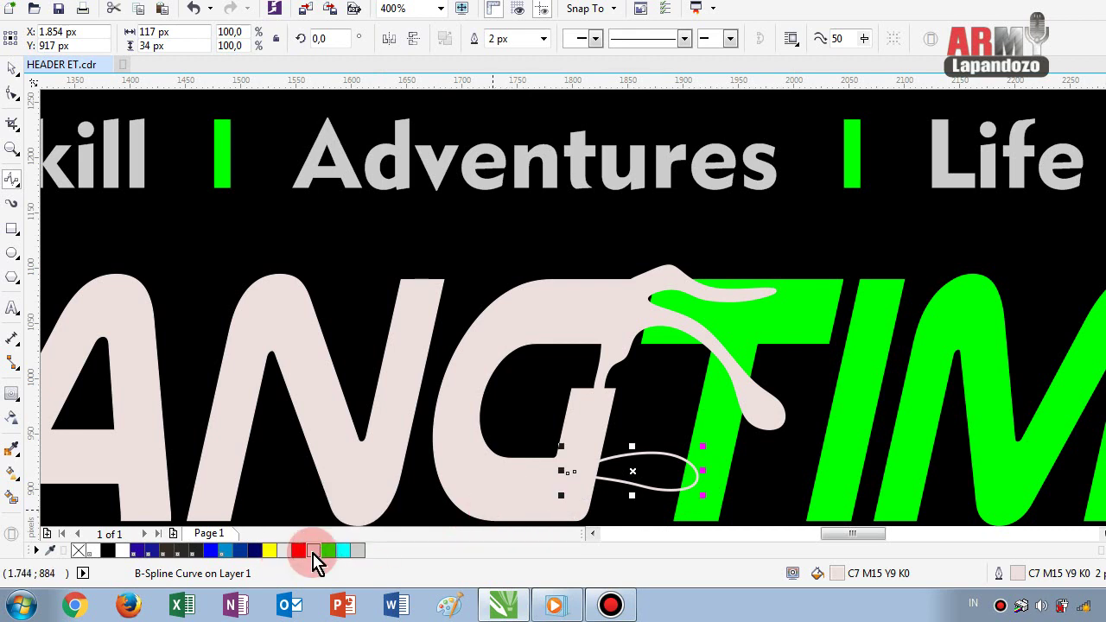
pyautogui.press('Delete')
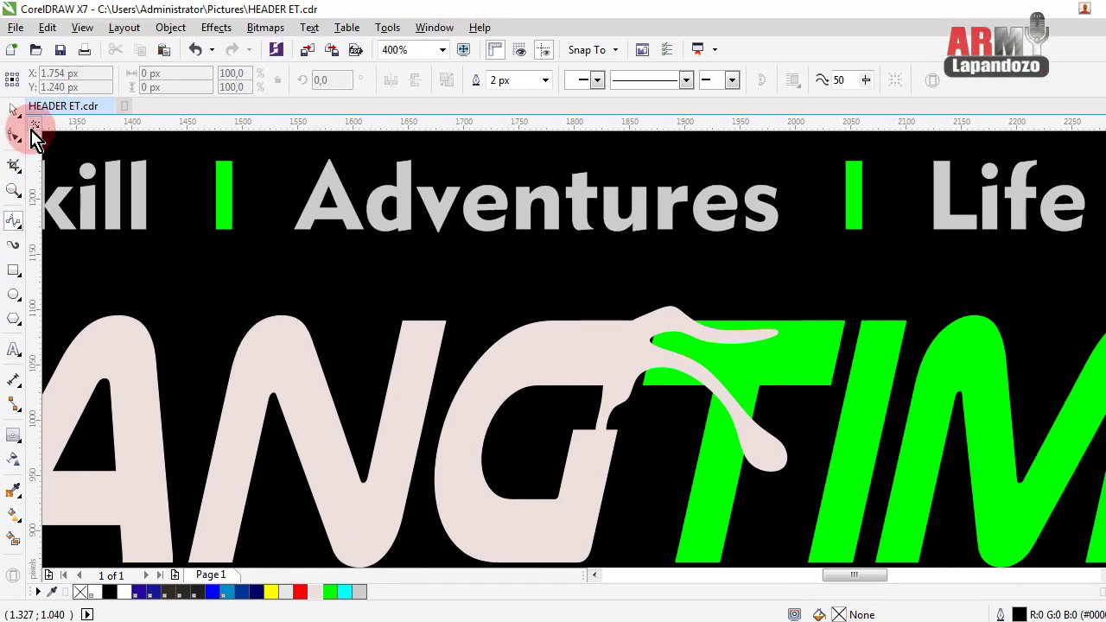
# - Draw a slim closed B-Spline drip about 108 x 20 px, running from the G's lower stem to the edge of the T's stem
pyautogui.click(17, 111)
pyautogui.click(442, 435)
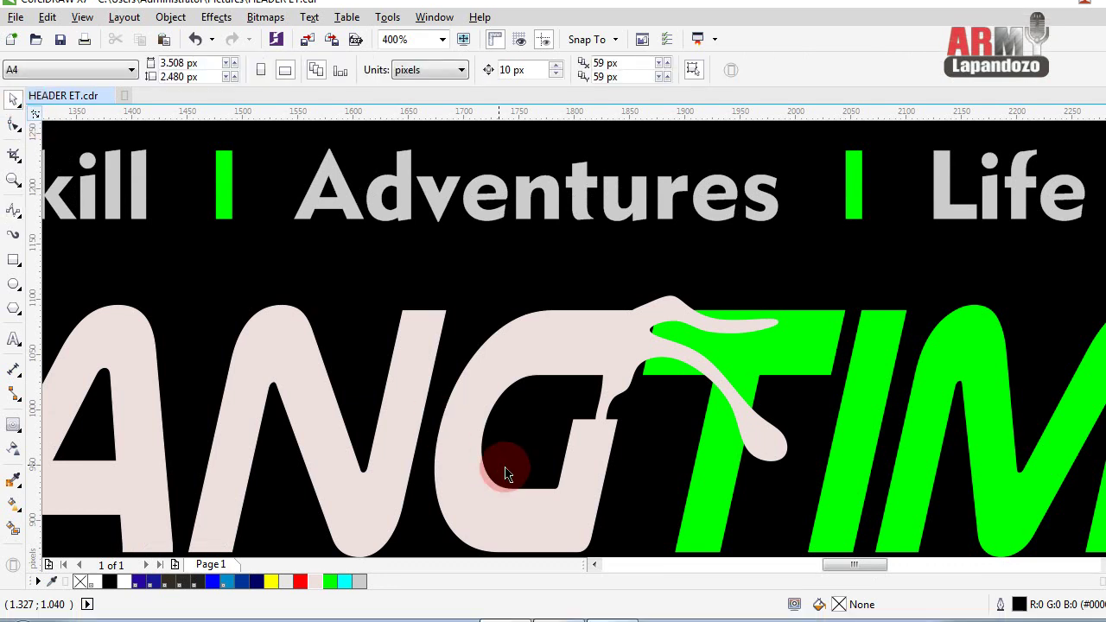
pyautogui.click(13, 226)
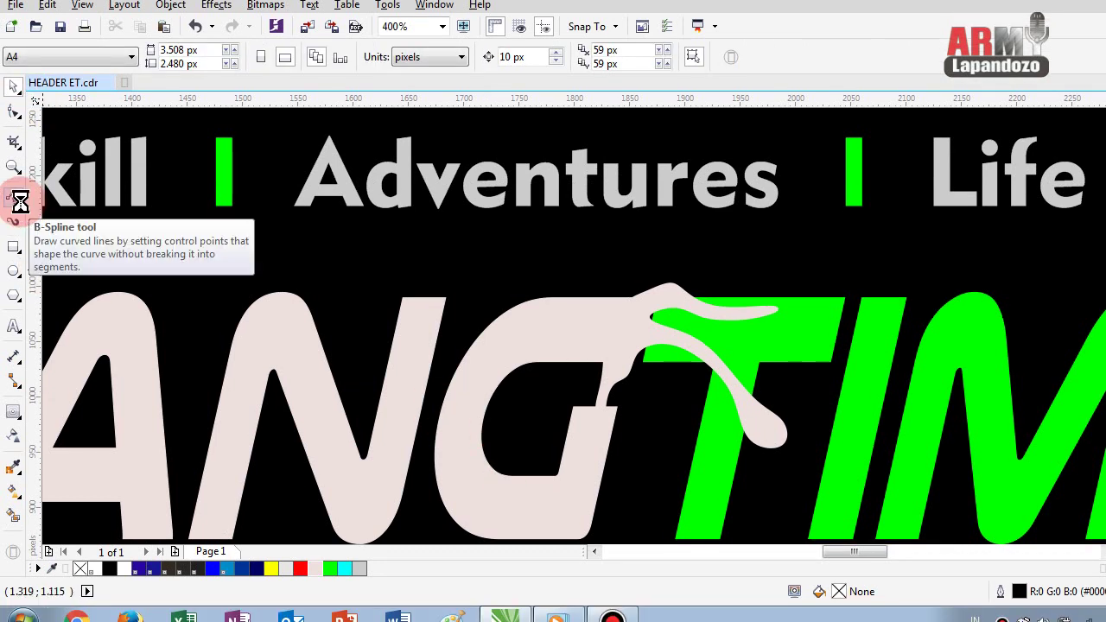
pyautogui.click(15, 200)
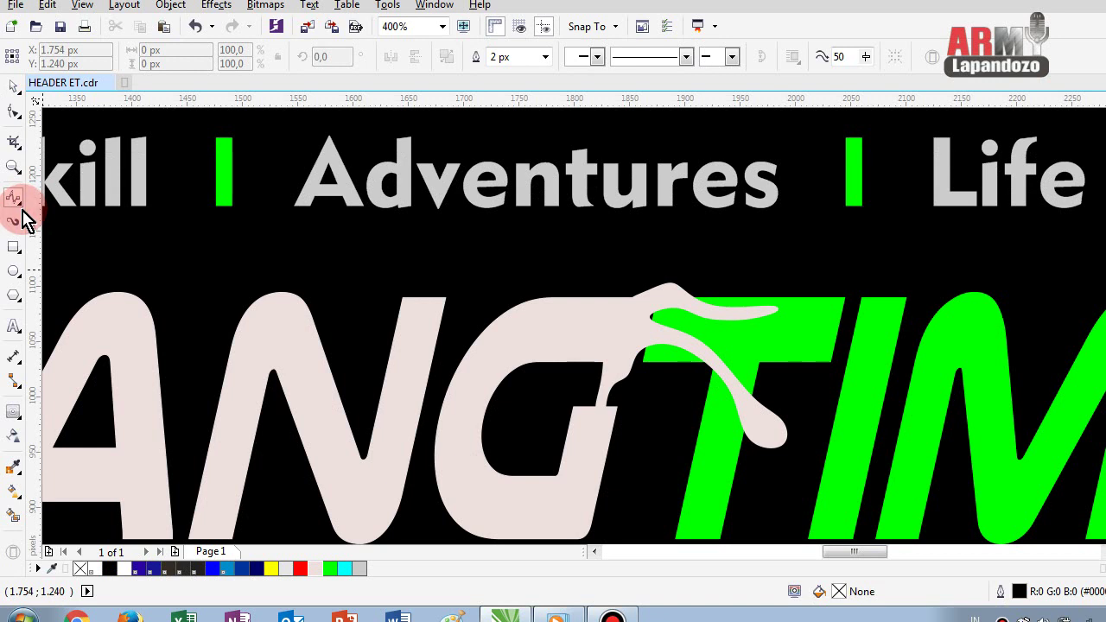
pyautogui.moveTo(24, 216); pyautogui.dragTo(72, 274)
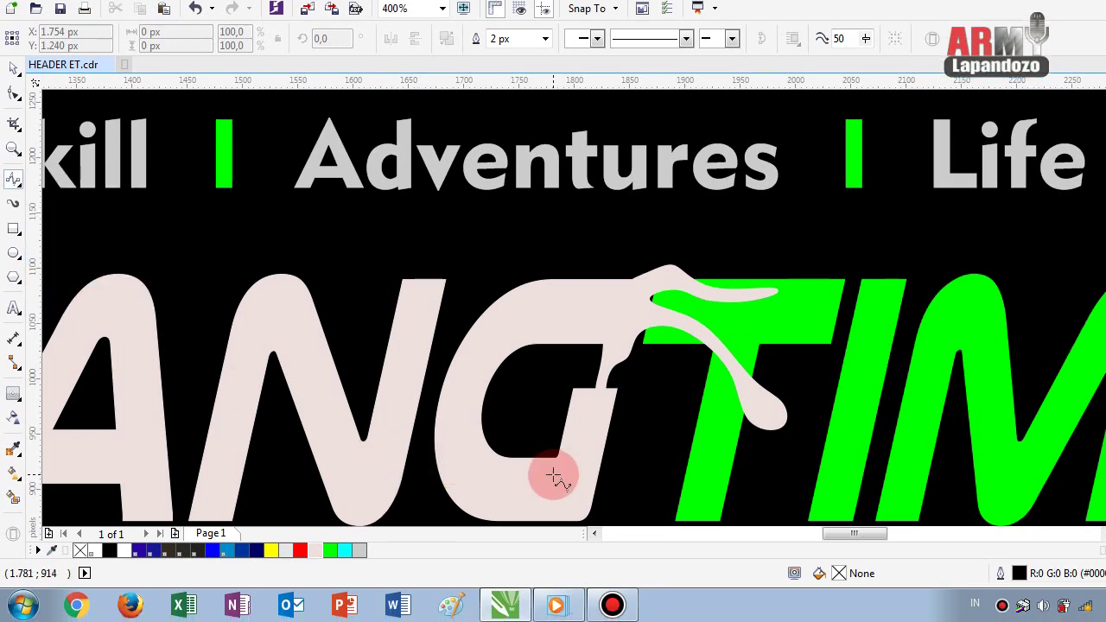
pyautogui.click(544, 488)
pyautogui.click(595, 463)
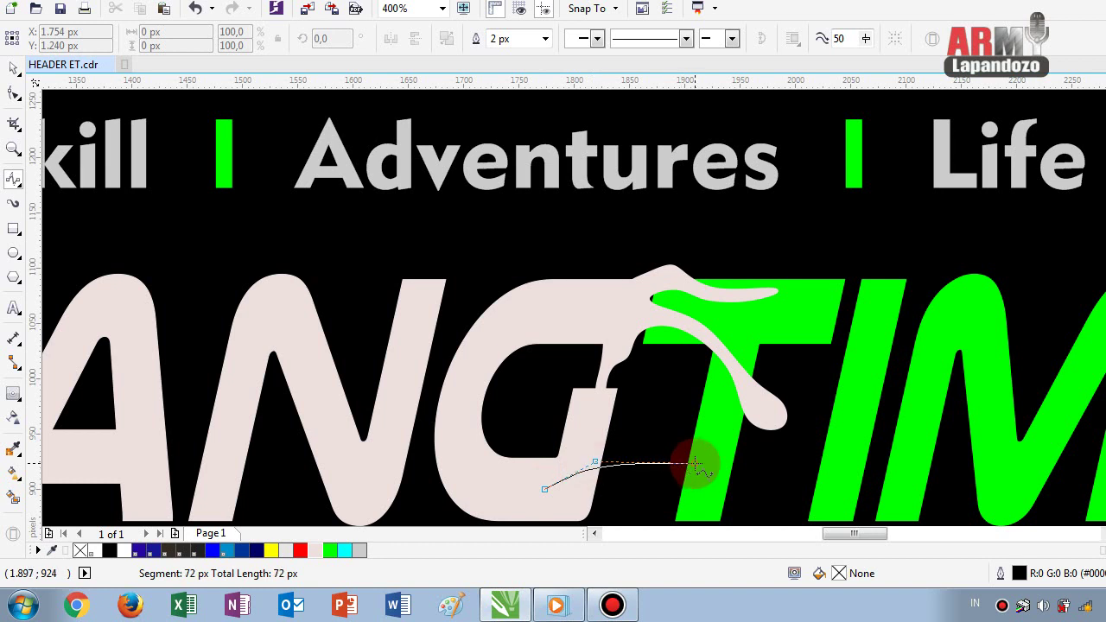
pyautogui.click(695, 464)
pyautogui.click(679, 495)
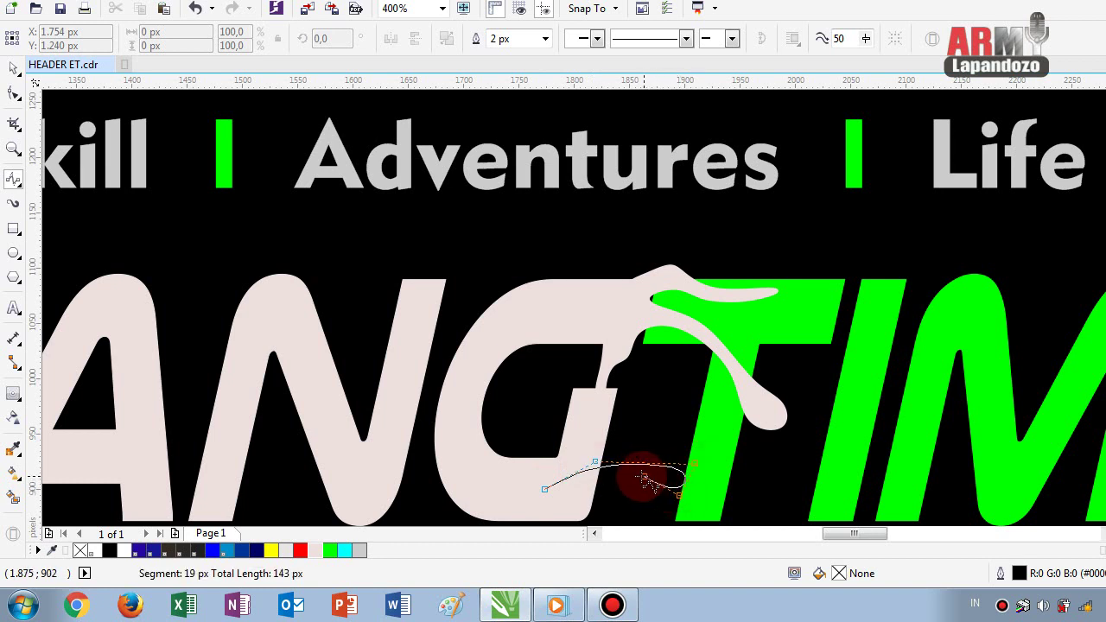
pyautogui.click(622, 469)
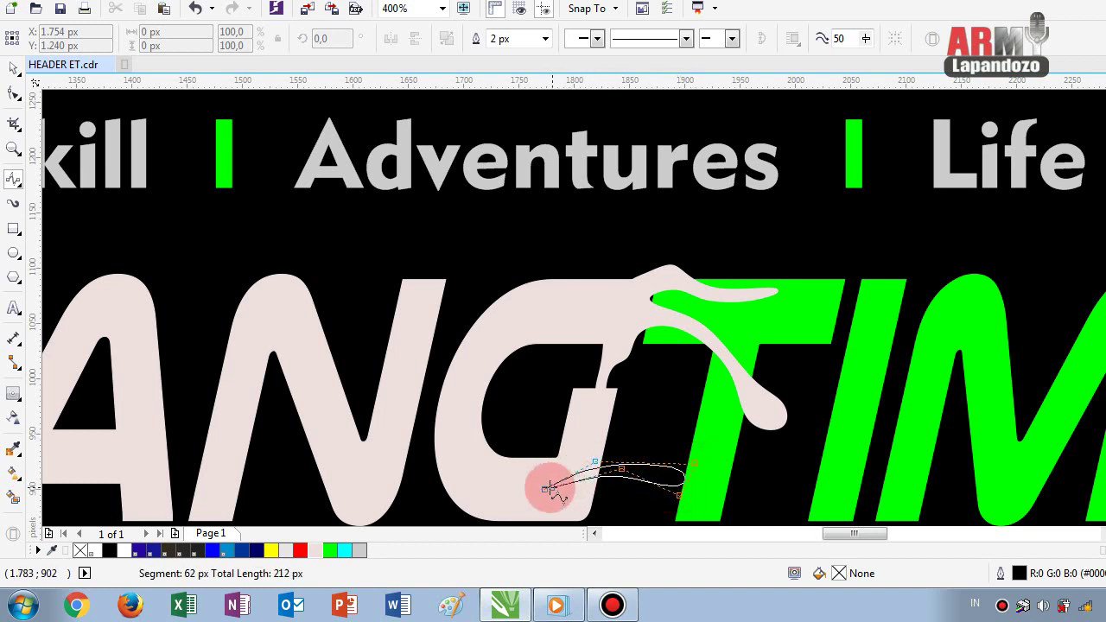
pyautogui.click(545, 490)
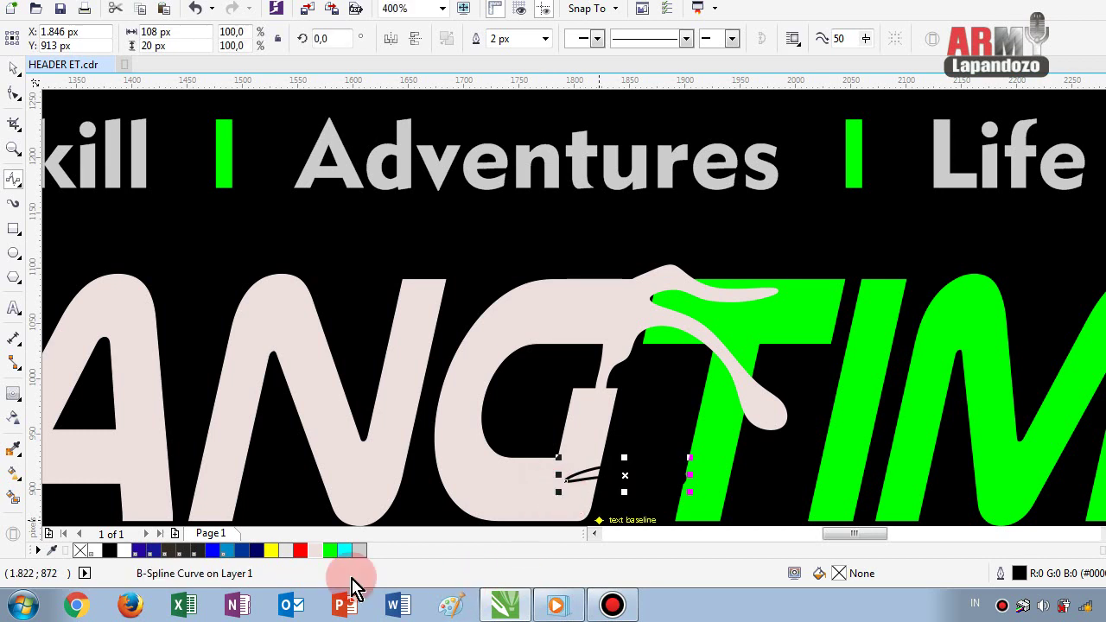
# - Fill and outline the slim drip with the ELANG letters' colour, C7 M15 Y9 K0
pyautogui.click(317, 551)
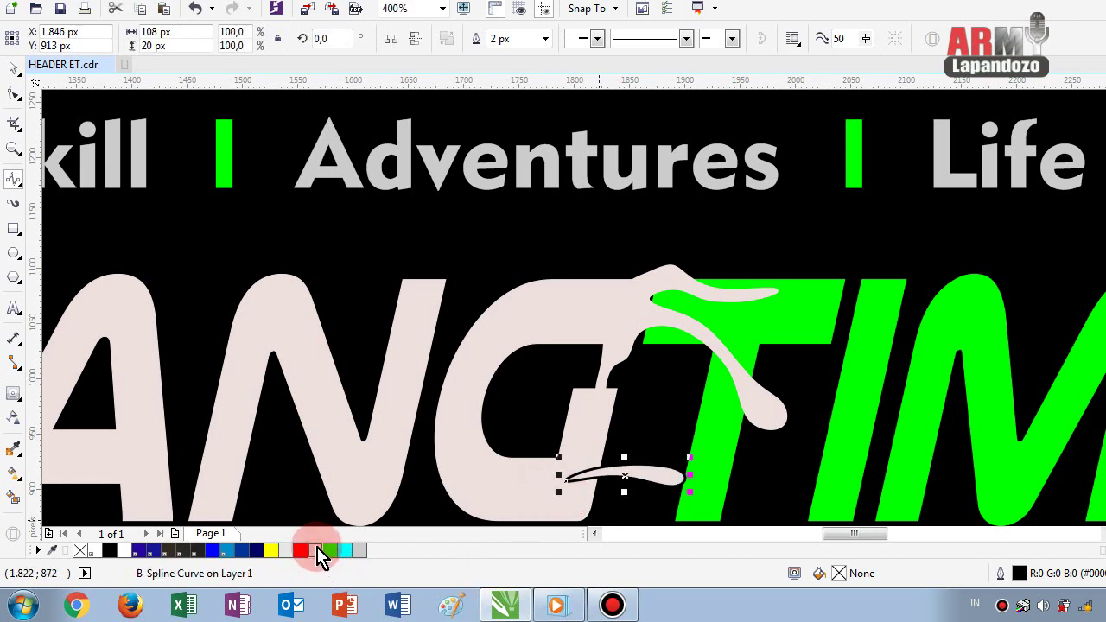
pyautogui.click(317, 552)
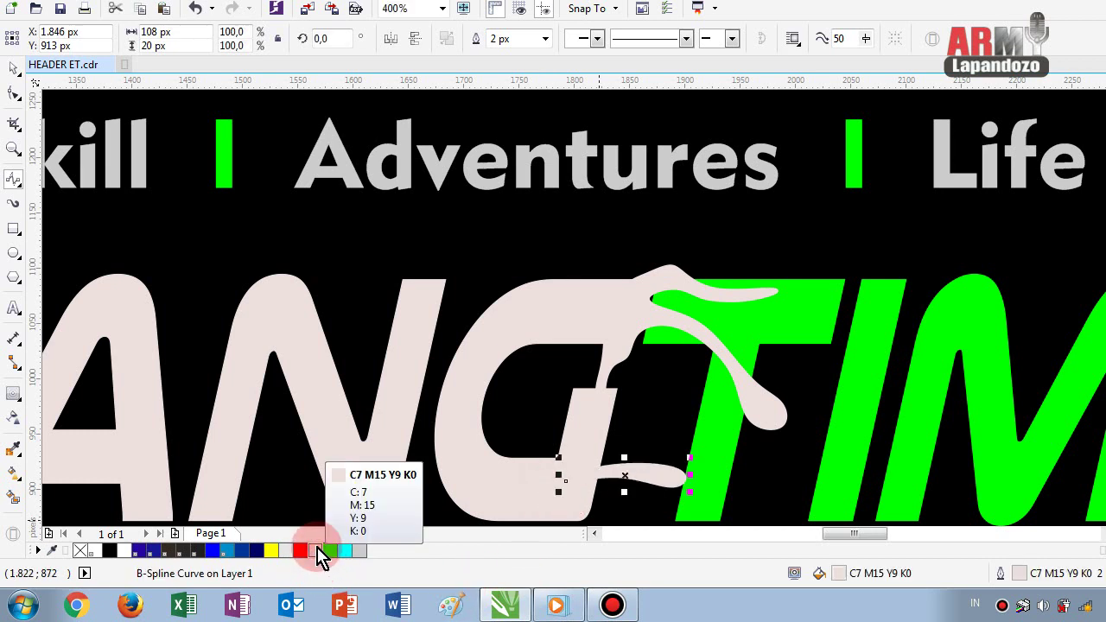
pyautogui.click(371, 518)
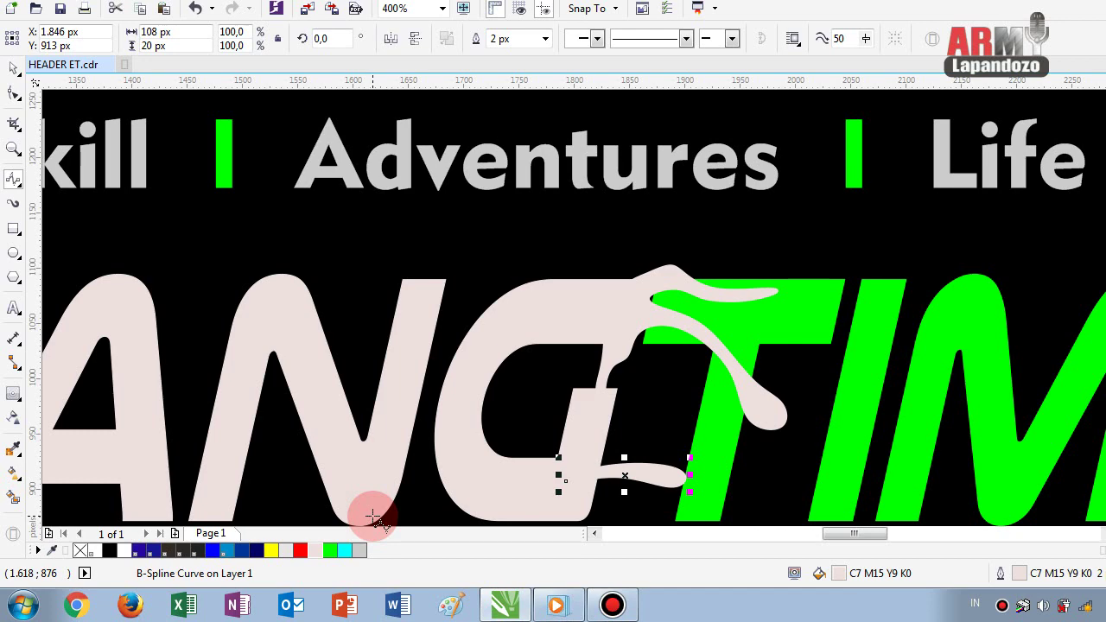
# - Draw a closed B-Spline droplet about 9 x 16 px between the G and T, with fill and outline C7 M15 Y9 K0
pyautogui.scroll(-1, 389, 496)
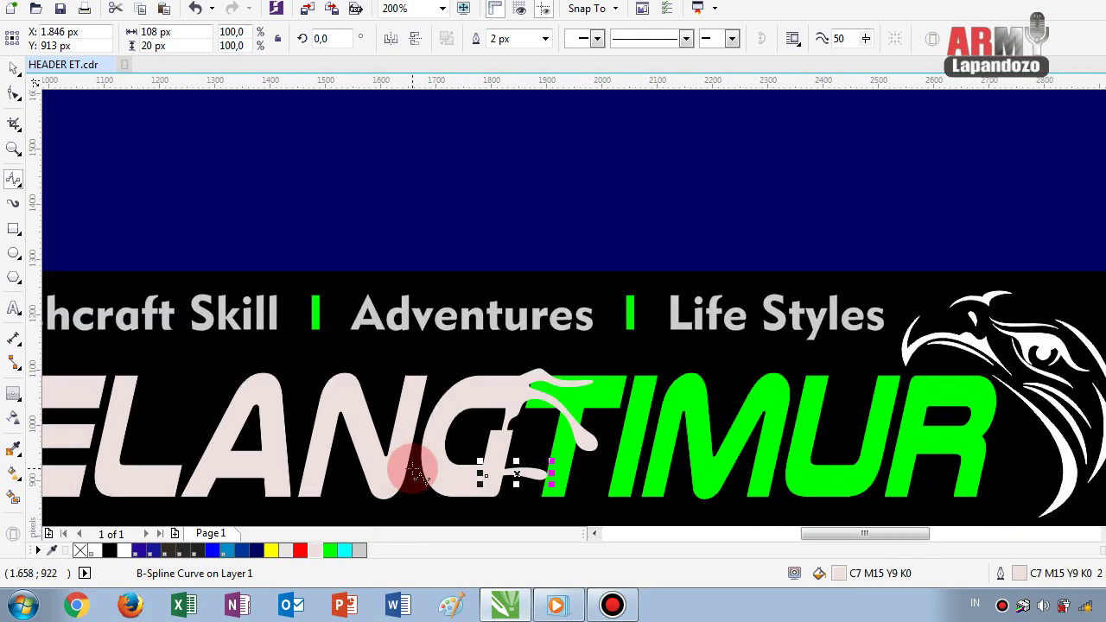
pyautogui.scroll(1, 424, 465)
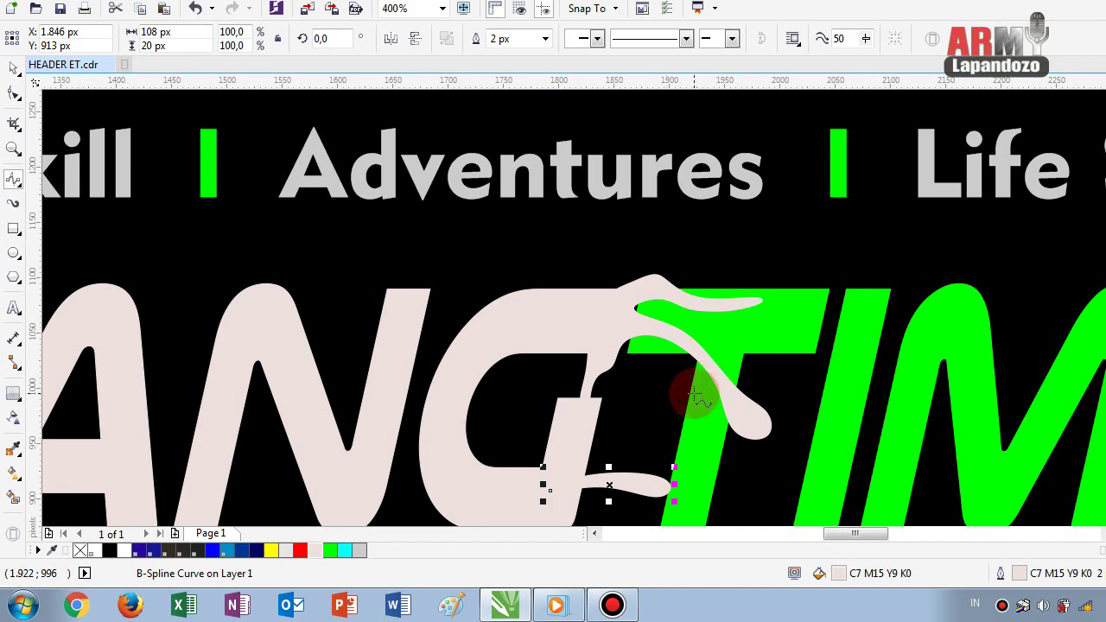
pyautogui.click(655, 370)
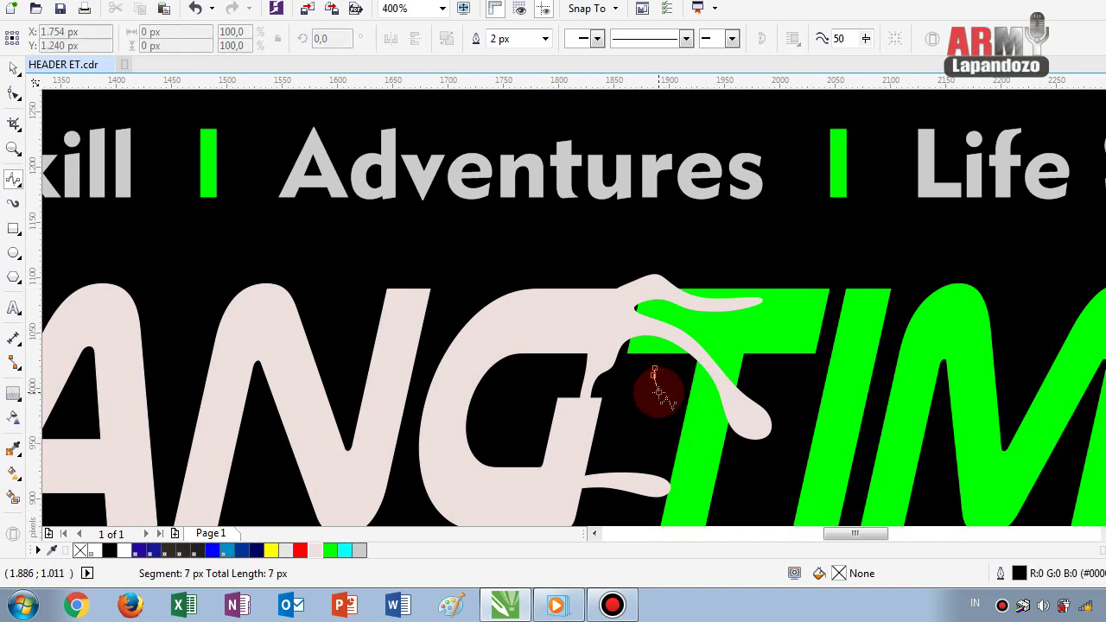
pyautogui.click(659, 385)
pyautogui.click(662, 368)
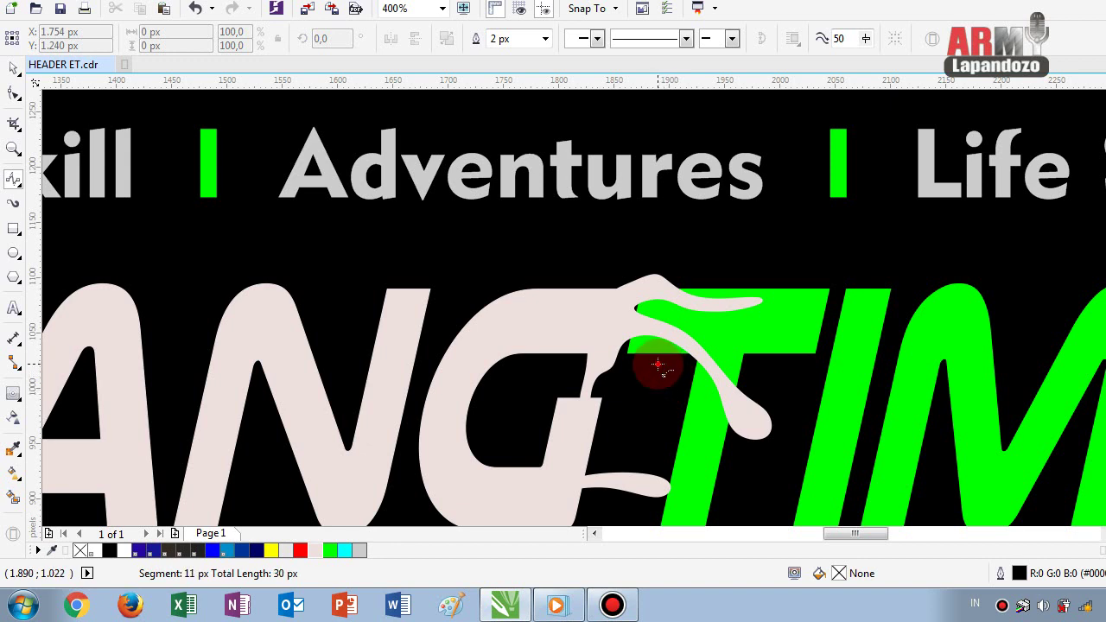
pyautogui.doubleClick(658, 366)
pyautogui.click(316, 551)
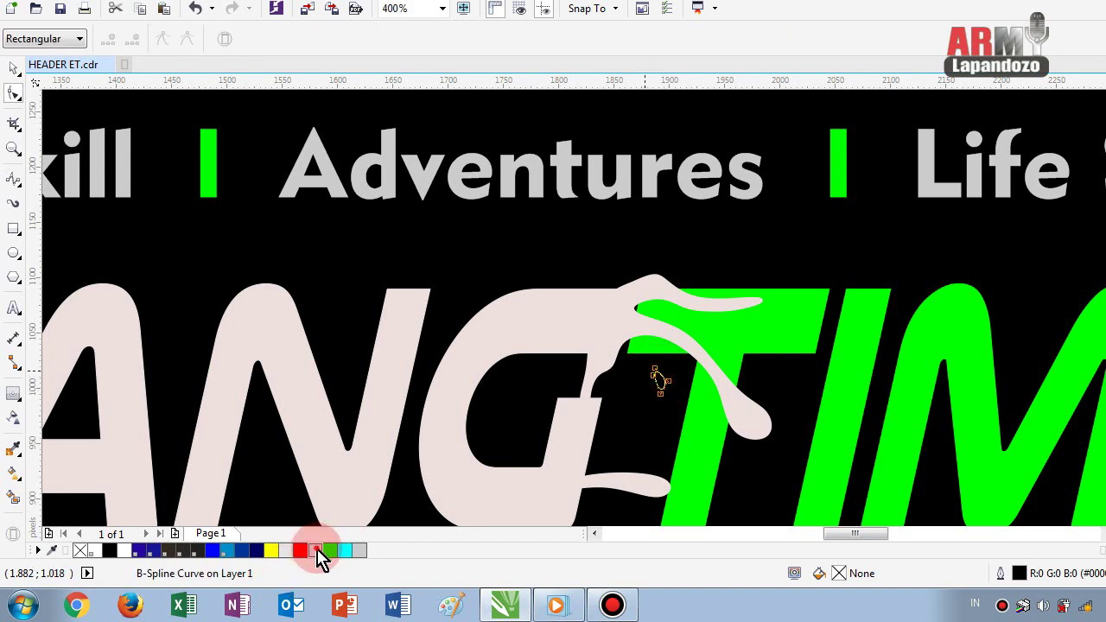
pyautogui.rightClick(316, 550)
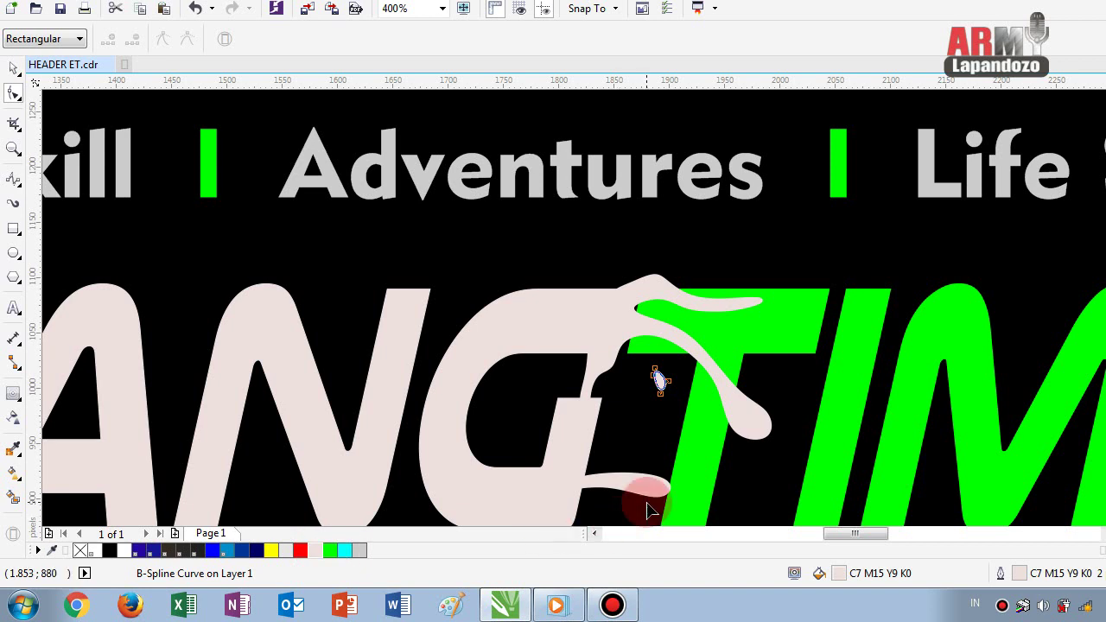
pyautogui.click(313, 551)
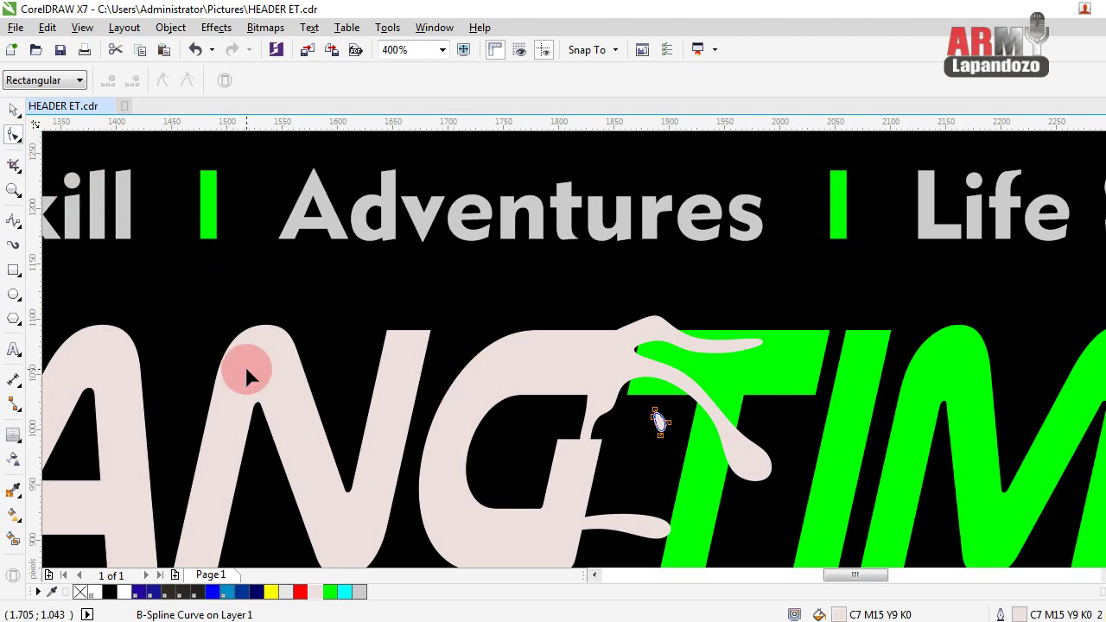
# - Draw a closed B-Spline droplet about 20 x 27 px on the right edge of the T's stem, filled and outlined with C7 M15 Y9 K0
pyautogui.click(13, 226)
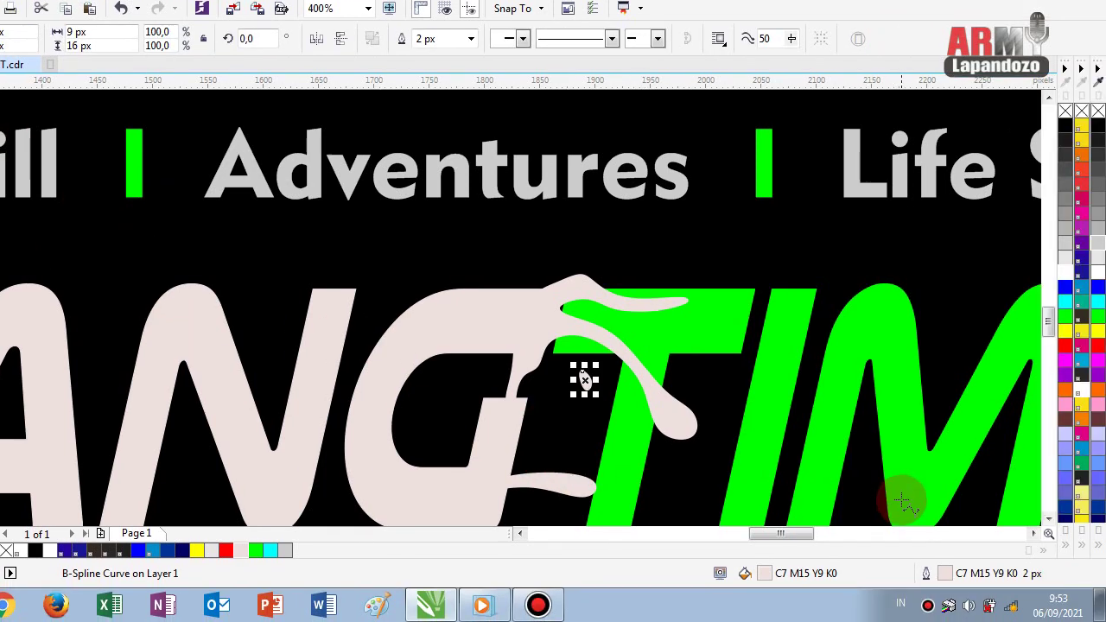
pyautogui.click(1048, 519)
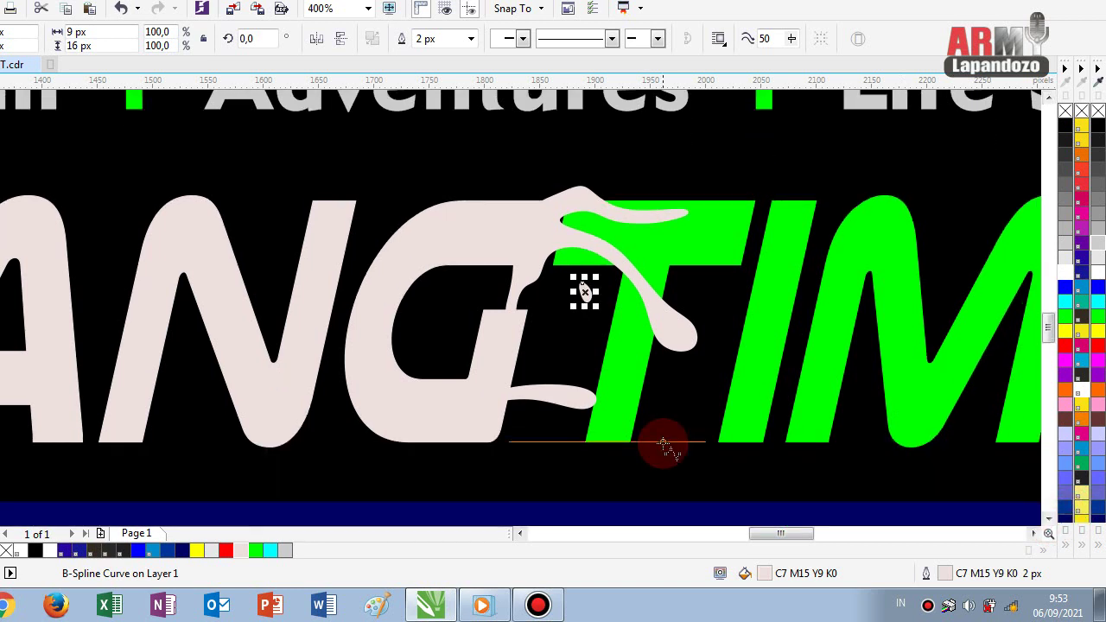
pyautogui.click(661, 387)
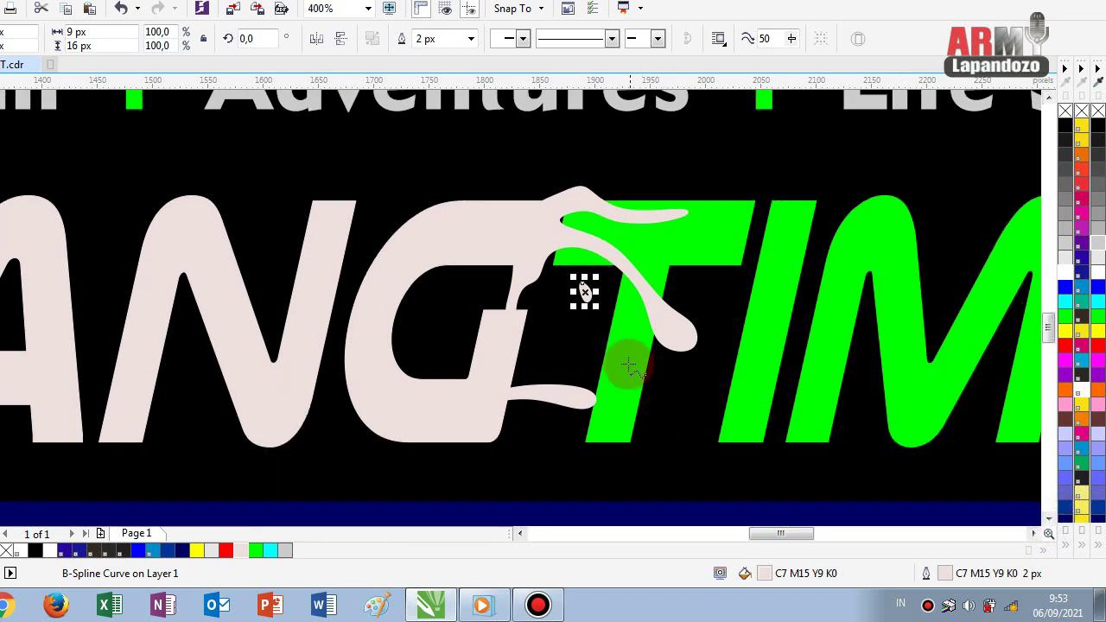
pyautogui.click(629, 353)
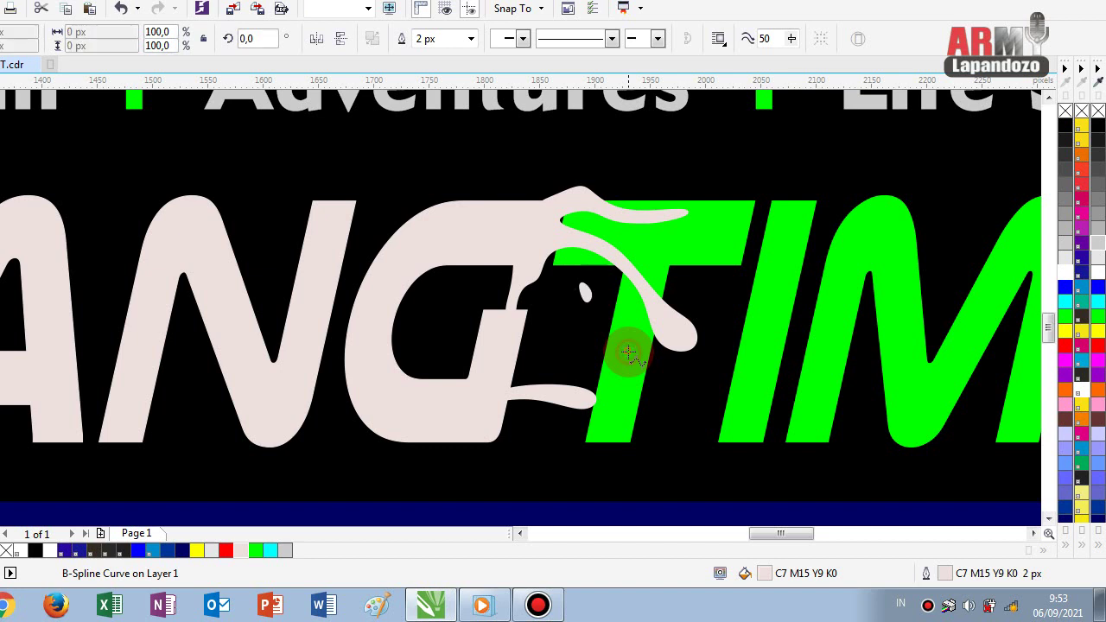
pyautogui.click(639, 384)
pyautogui.moveTo(645, 392); pyautogui.dragTo(642, 350)
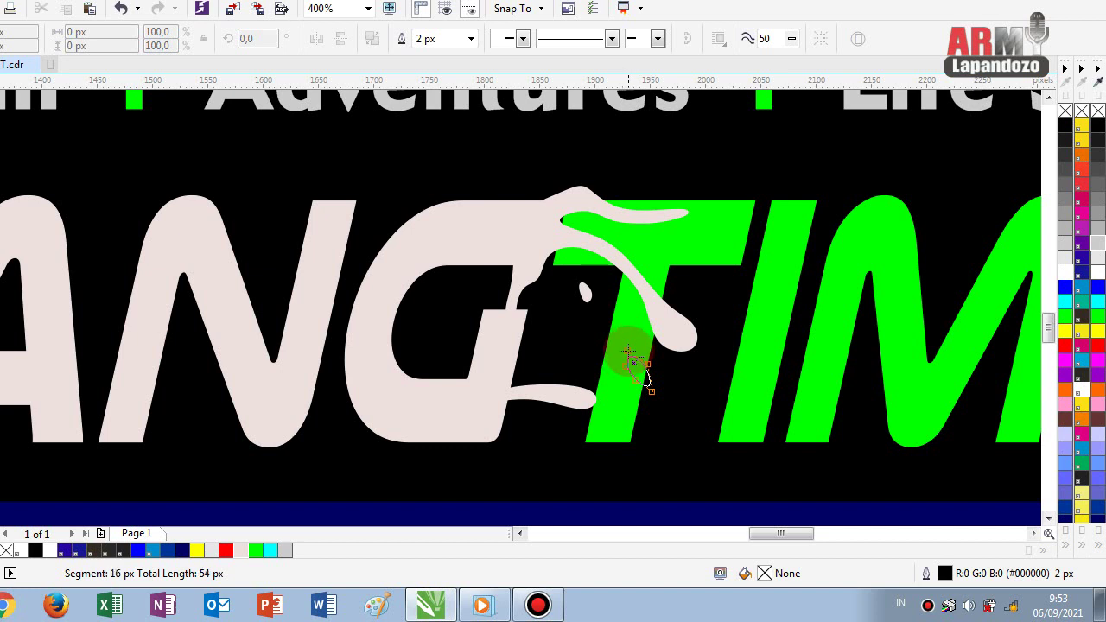
pyautogui.doubleClick(632, 354)
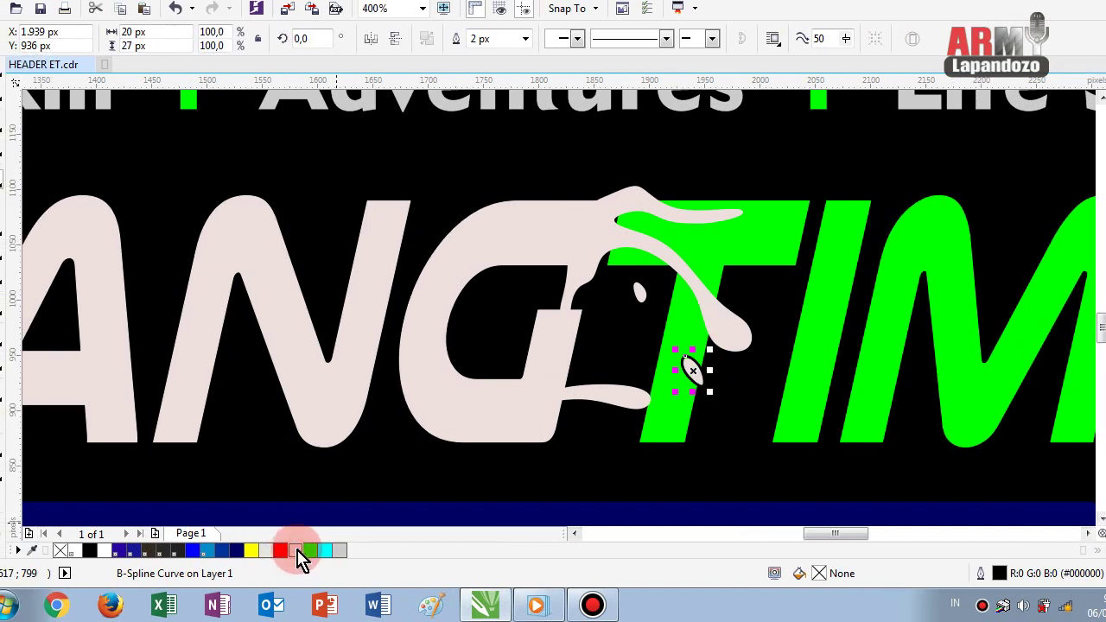
pyautogui.rightClick(296, 551)
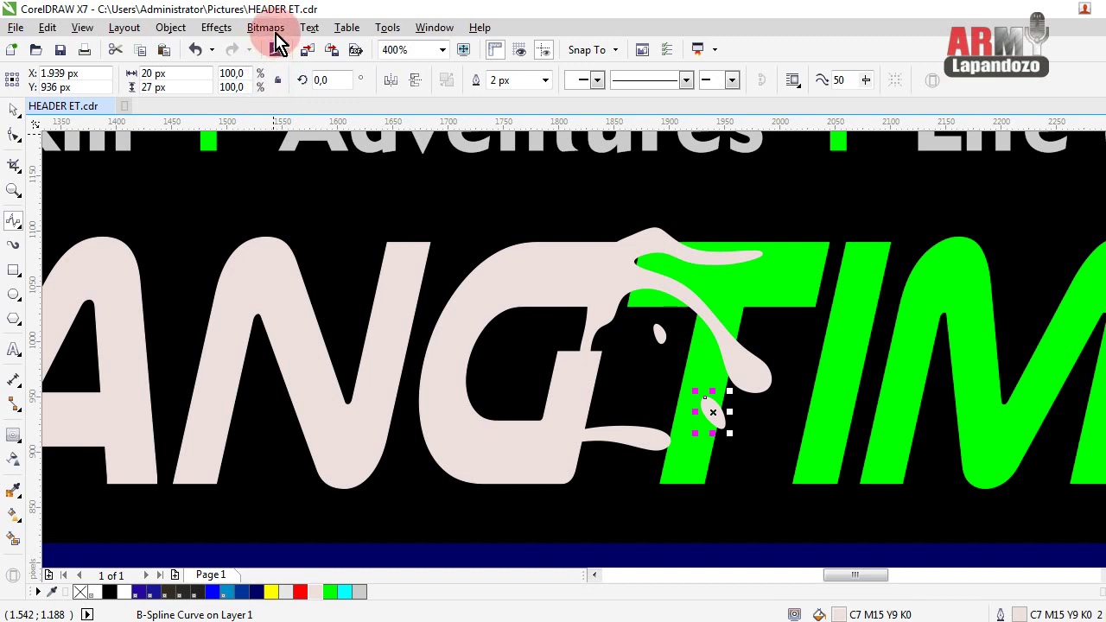
# - Convert the larger droplet to a 300 dpi RGB Color (24-bit) bitmap with a transparent background and no anti-aliasing
pyautogui.click(267, 27)
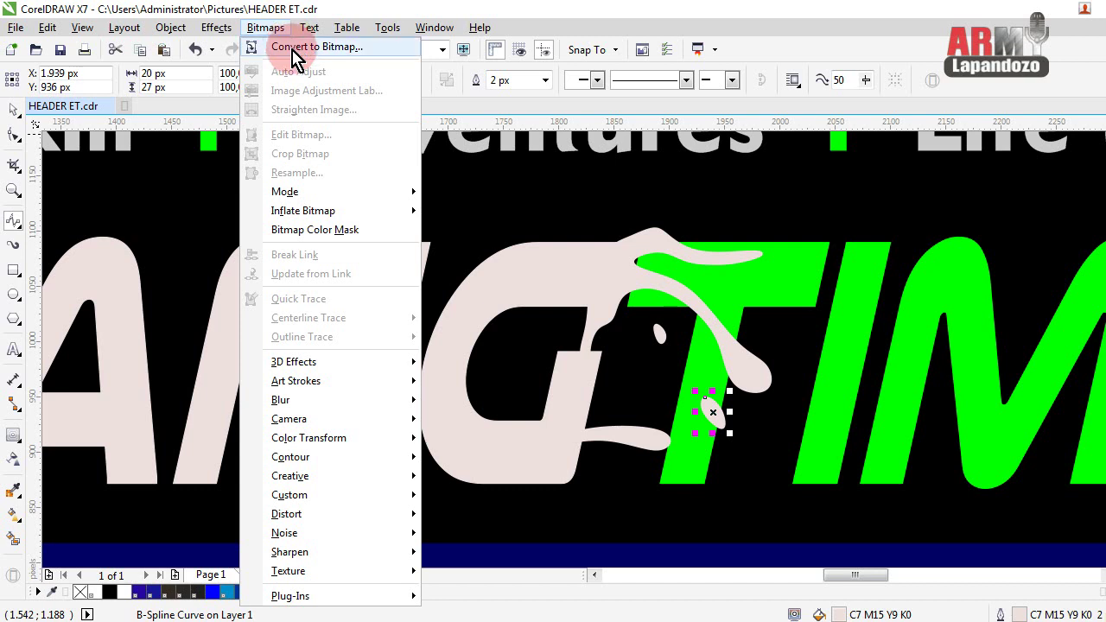
pyautogui.click(294, 49)
pyautogui.click(479, 350)
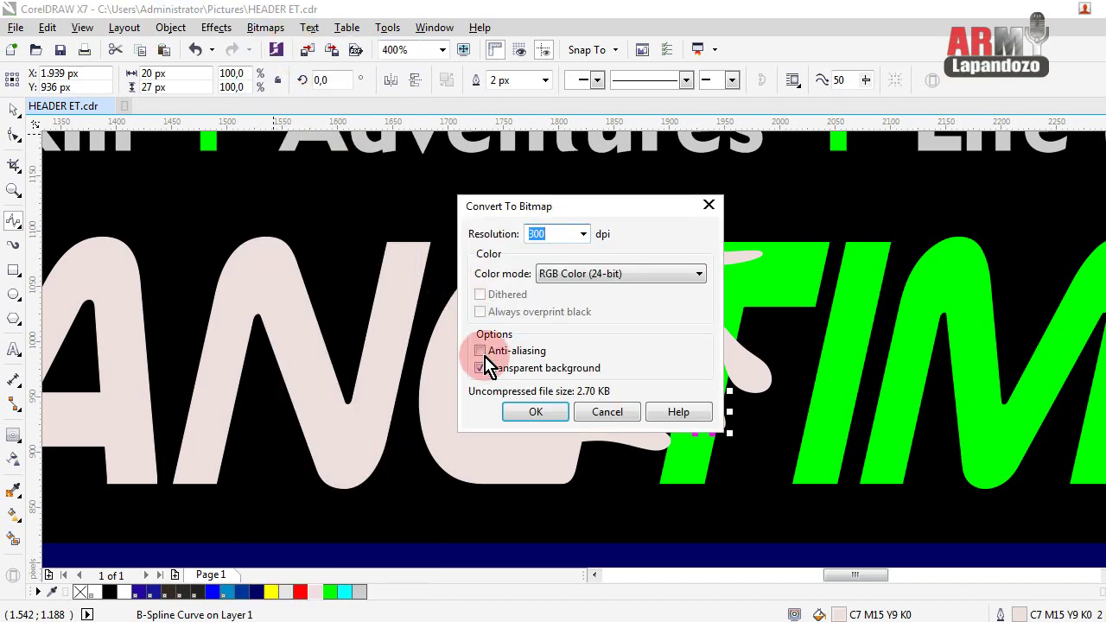
pyautogui.click(523, 413)
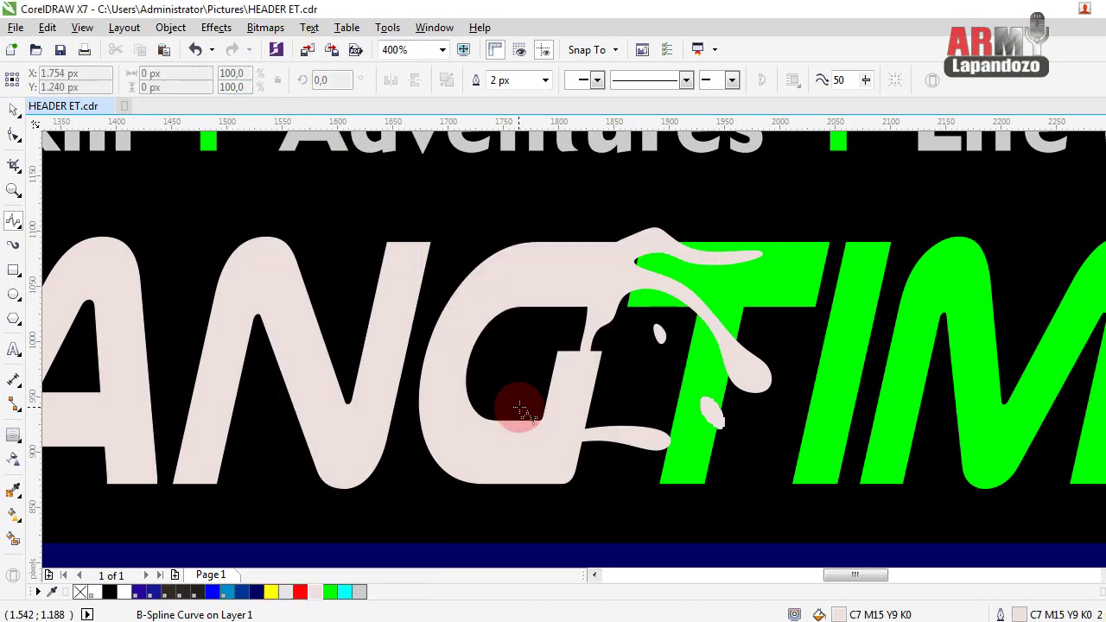
pyautogui.click(654, 322)
pyautogui.click(659, 334)
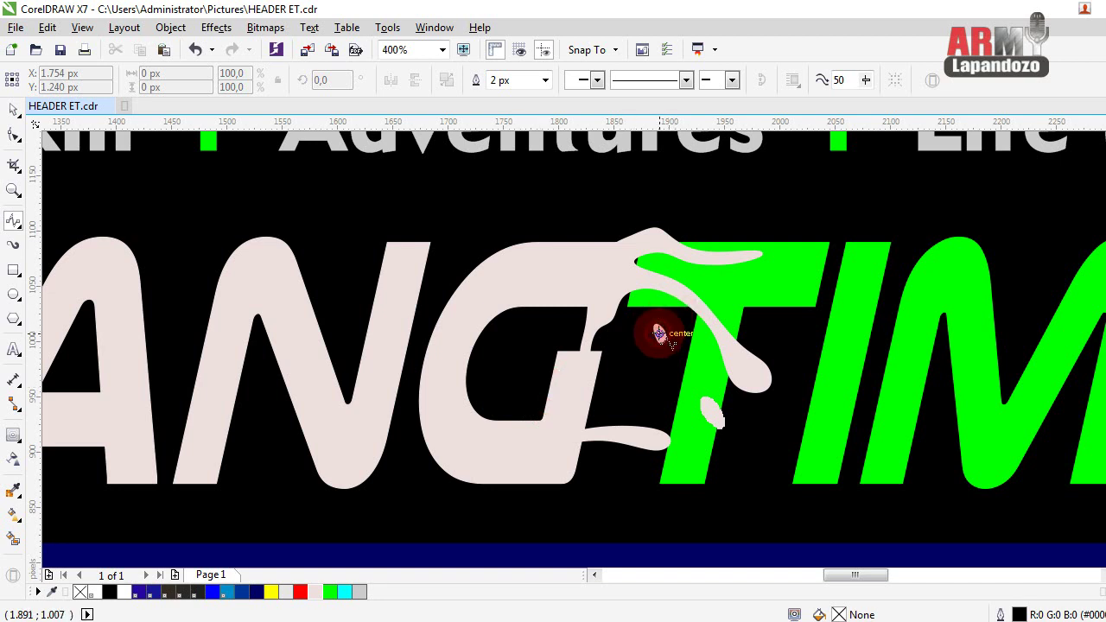
pyautogui.click(337, 327)
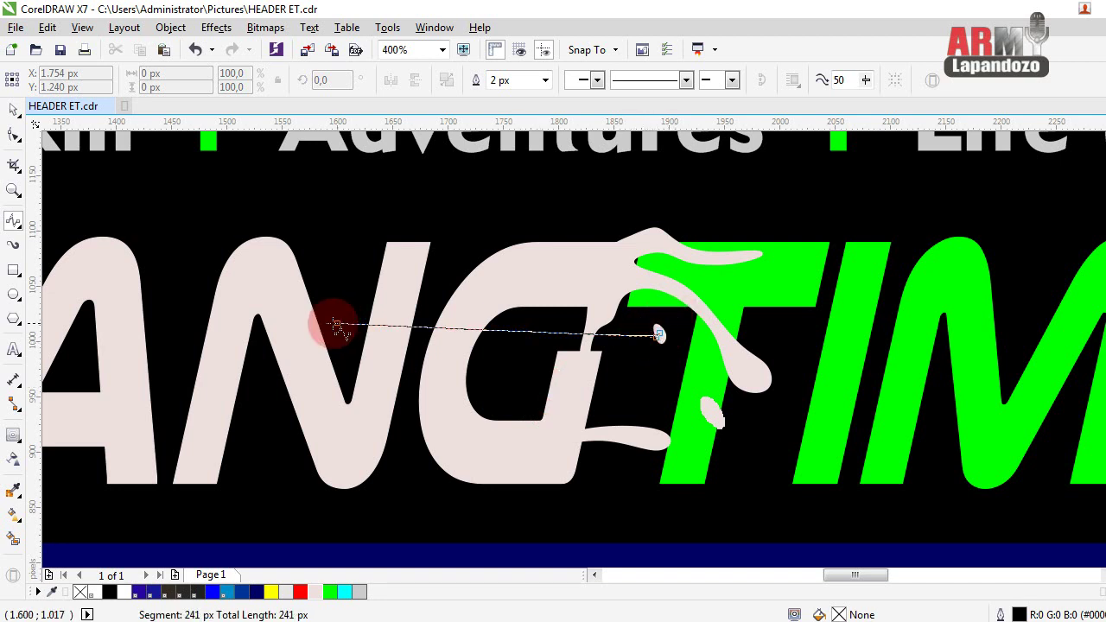
pyautogui.doubleClick(625, 366)
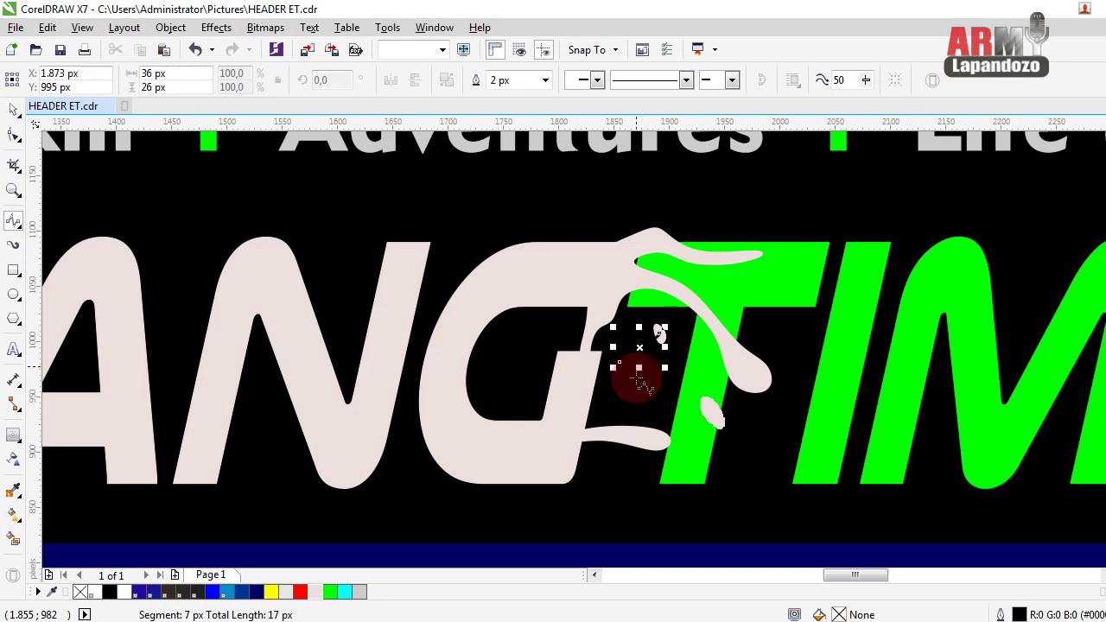
pyautogui.press('Escape')
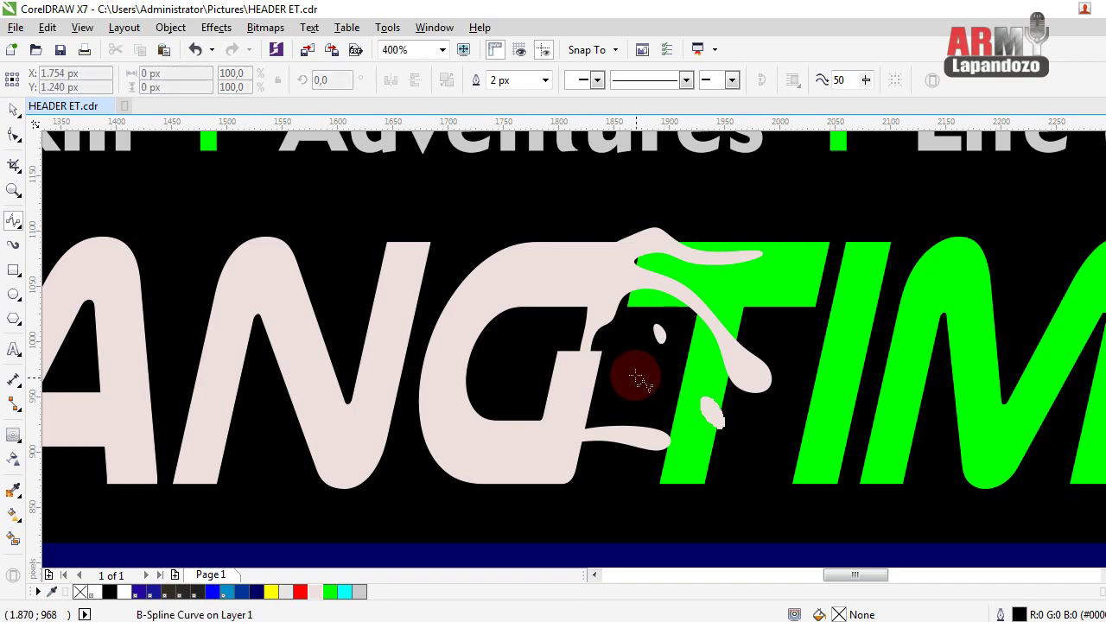
# - Move the black frame group down to about Y 739 px, clear of the upper half of the lettering
pyautogui.click(13, 110)
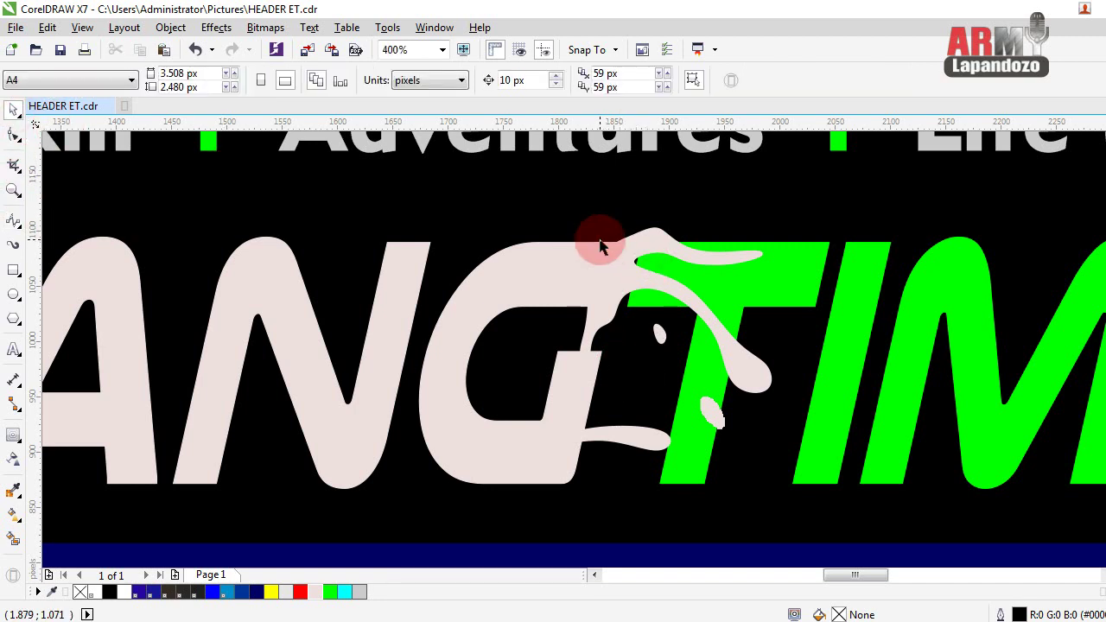
pyautogui.click(524, 200)
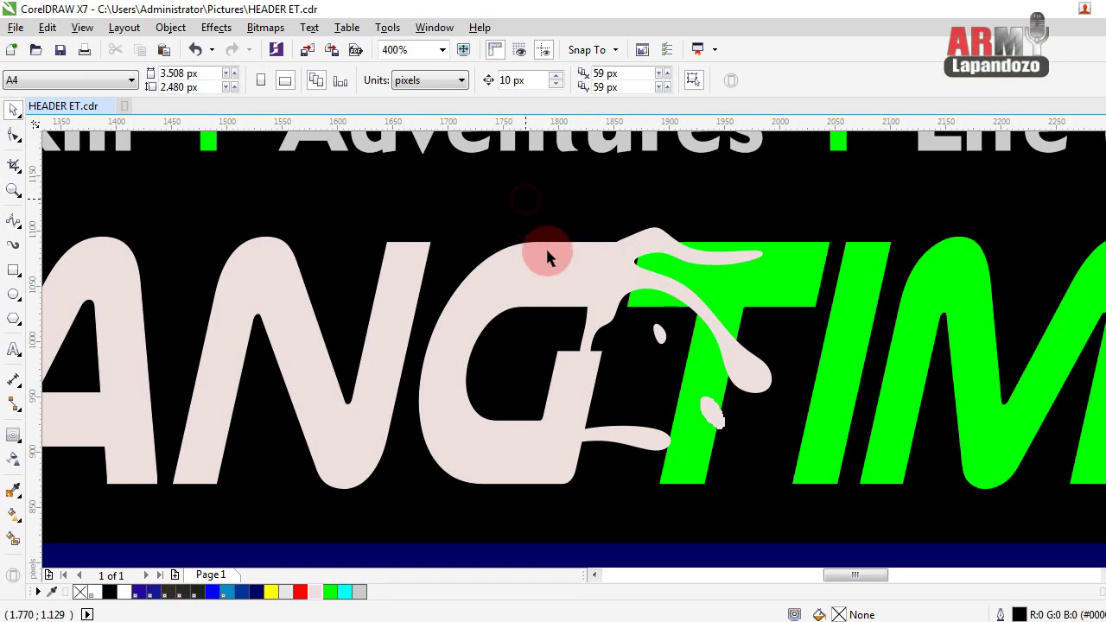
pyautogui.moveTo(545, 250); pyautogui.dragTo(676, 527)
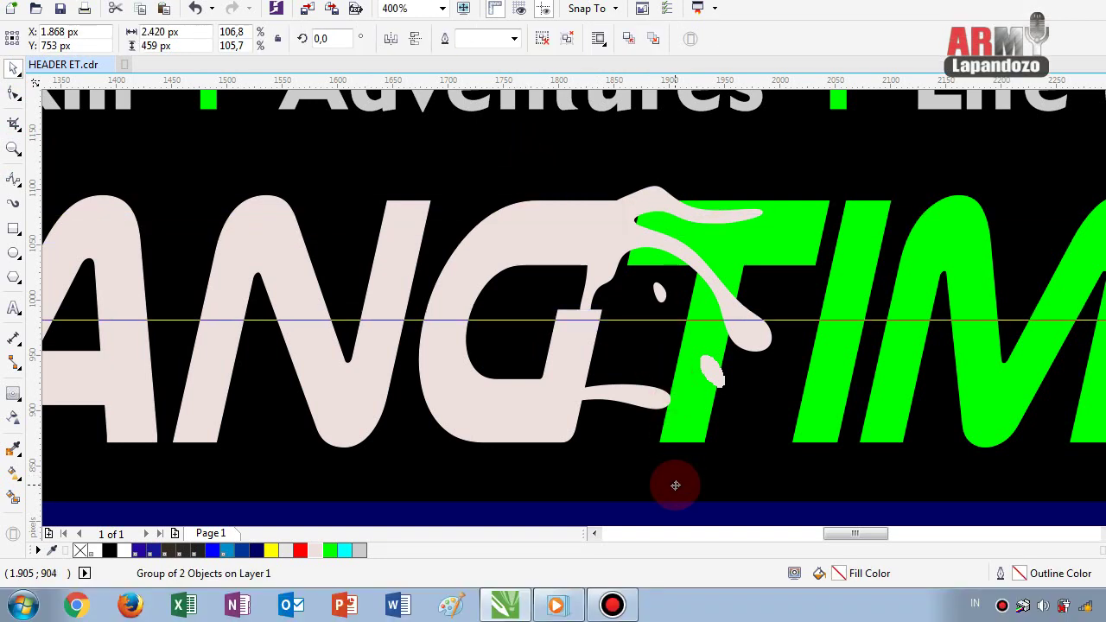
pyautogui.moveTo(676, 484); pyautogui.dragTo(674, 501)
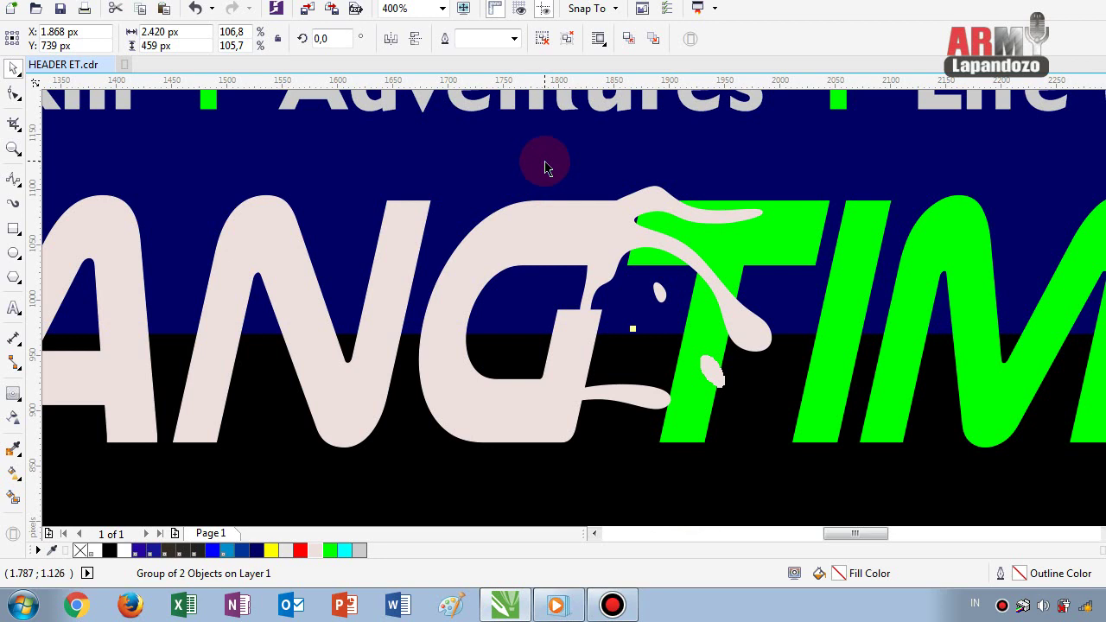
# - Group the splash, drip and both droplets and convert the group to a 300 dpi RGB Color (24-bit) bitmap with a transparent background
pyautogui.moveTo(545, 163); pyautogui.dragTo(786, 460)
pyautogui.hotkey('ctrl', 'g')
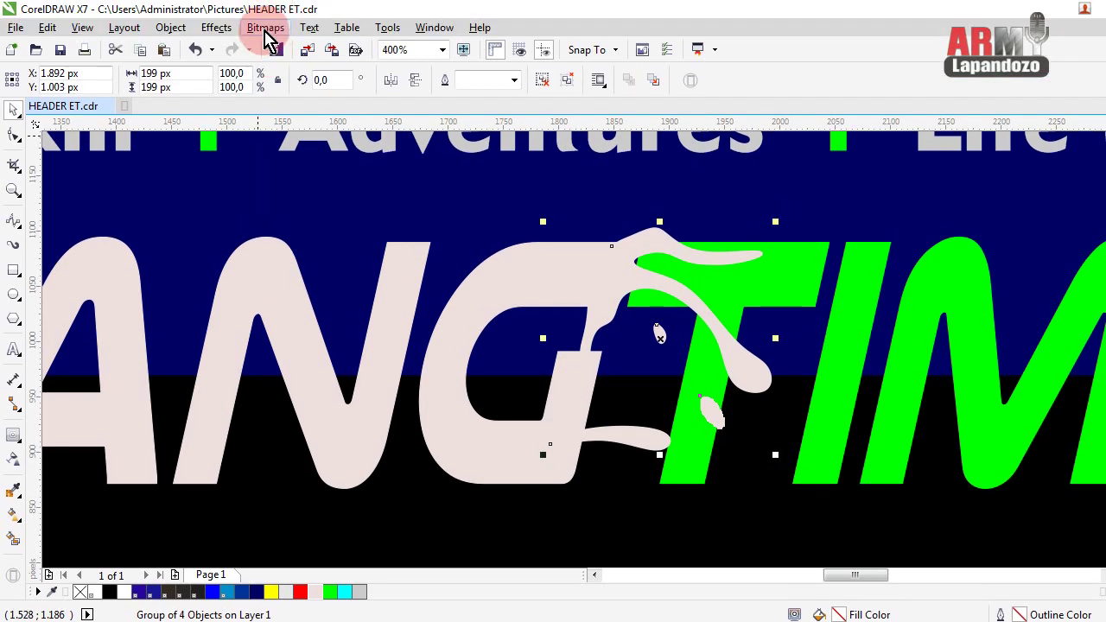
pyautogui.click(267, 28)
pyautogui.click(316, 46)
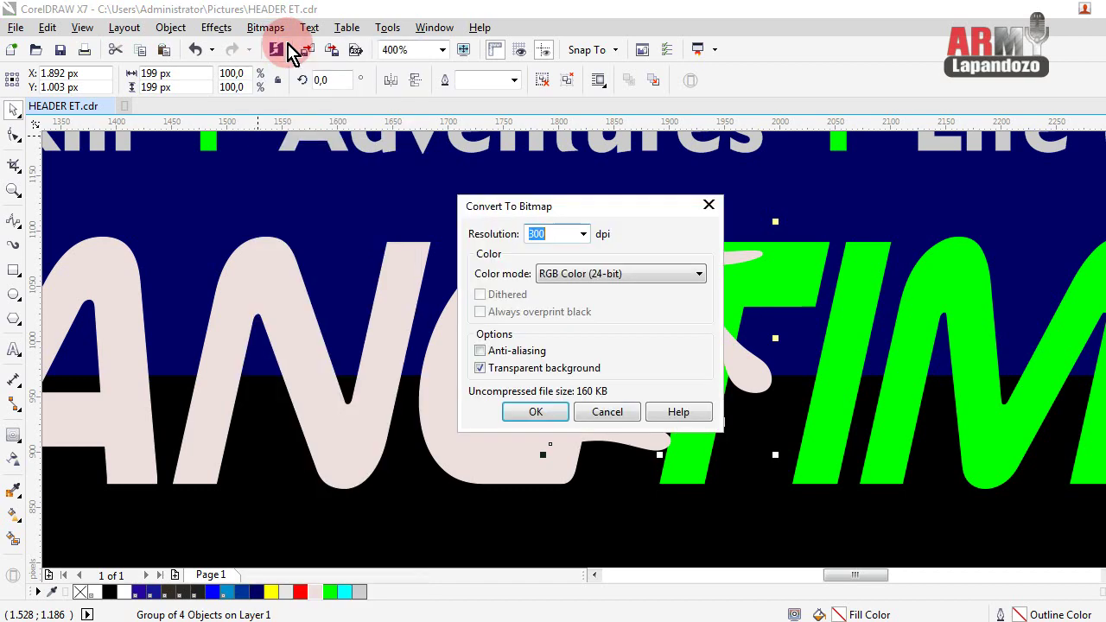
pyautogui.click(529, 413)
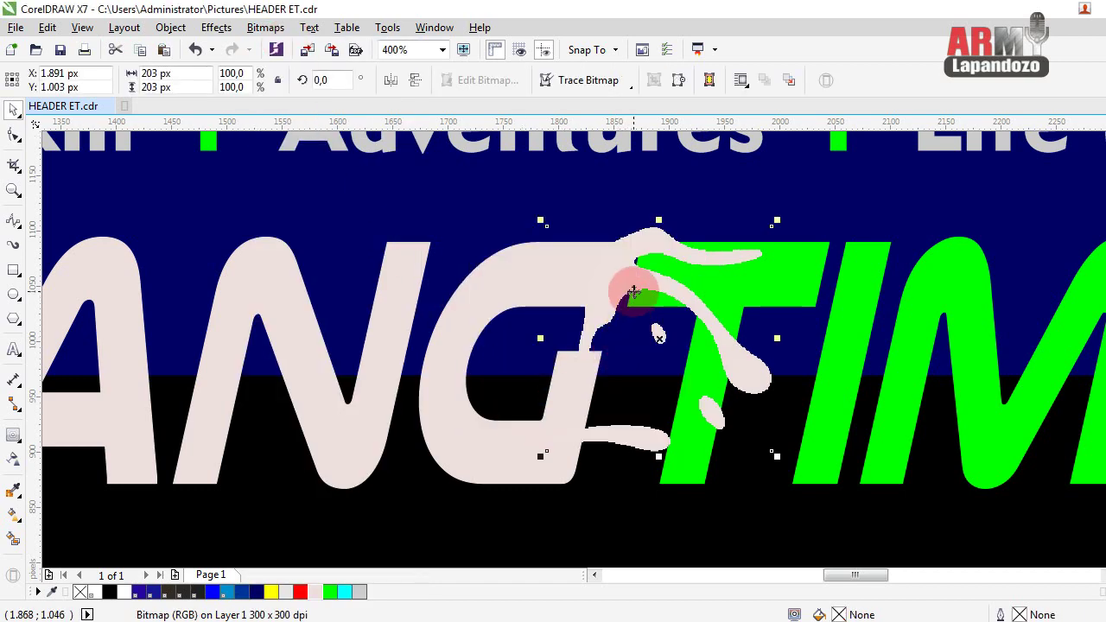
# - Copy the splash bitmap to about X 1.896, Y 988 px and apply Relief Sculpture with Detail 47, Depth 15, Smoothness 23 and a light grey surface
pyautogui.moveTo(634, 292); pyautogui.dragTo(640, 298)
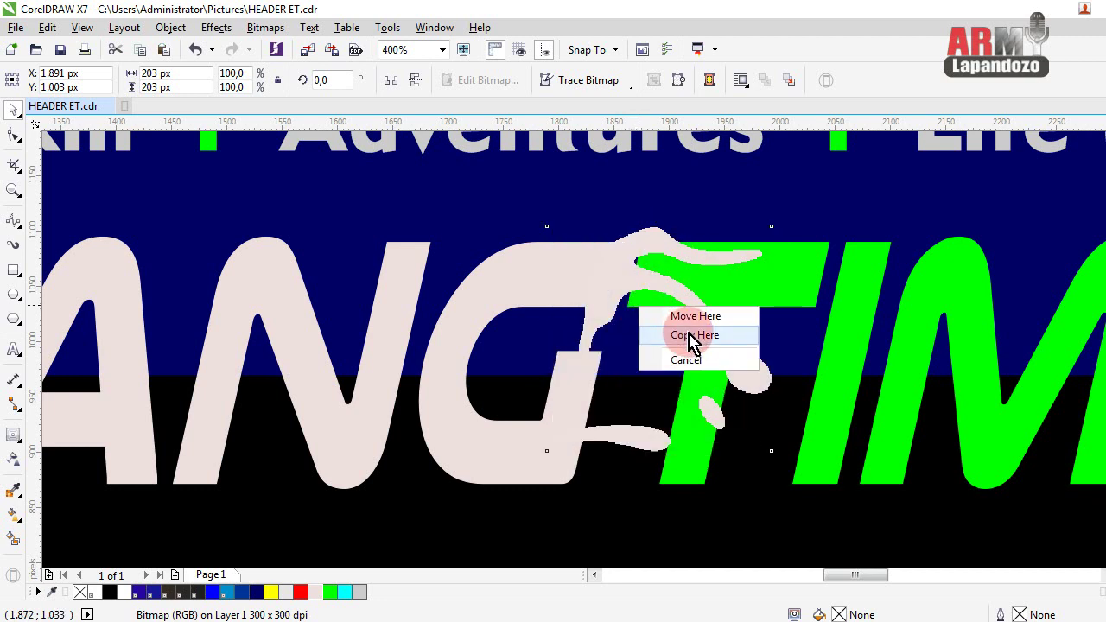
pyautogui.click(691, 335)
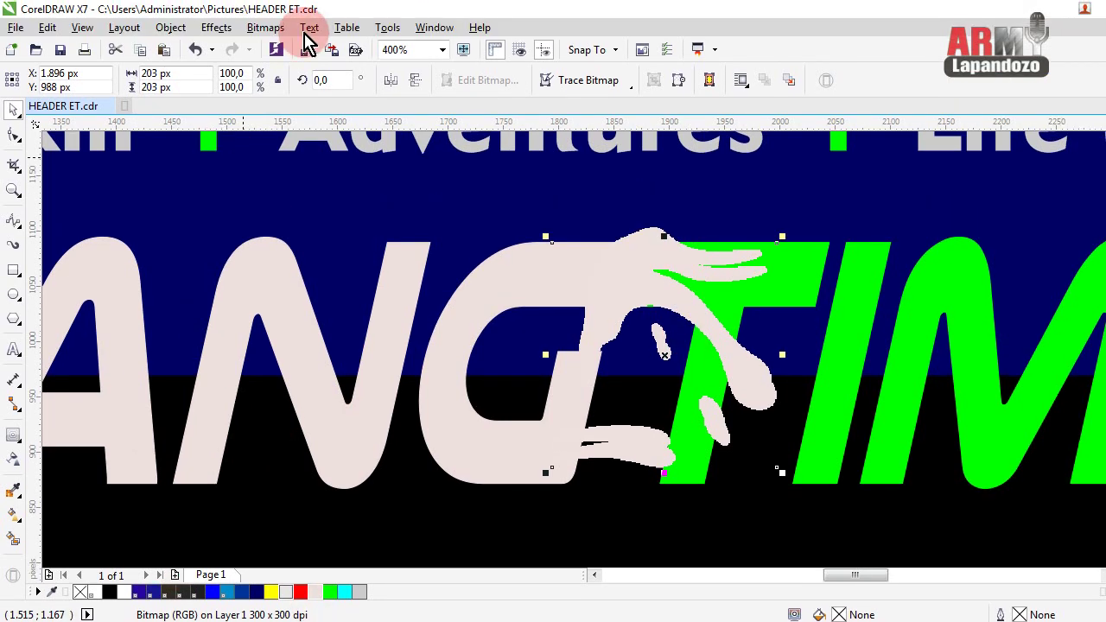
pyautogui.click(274, 28)
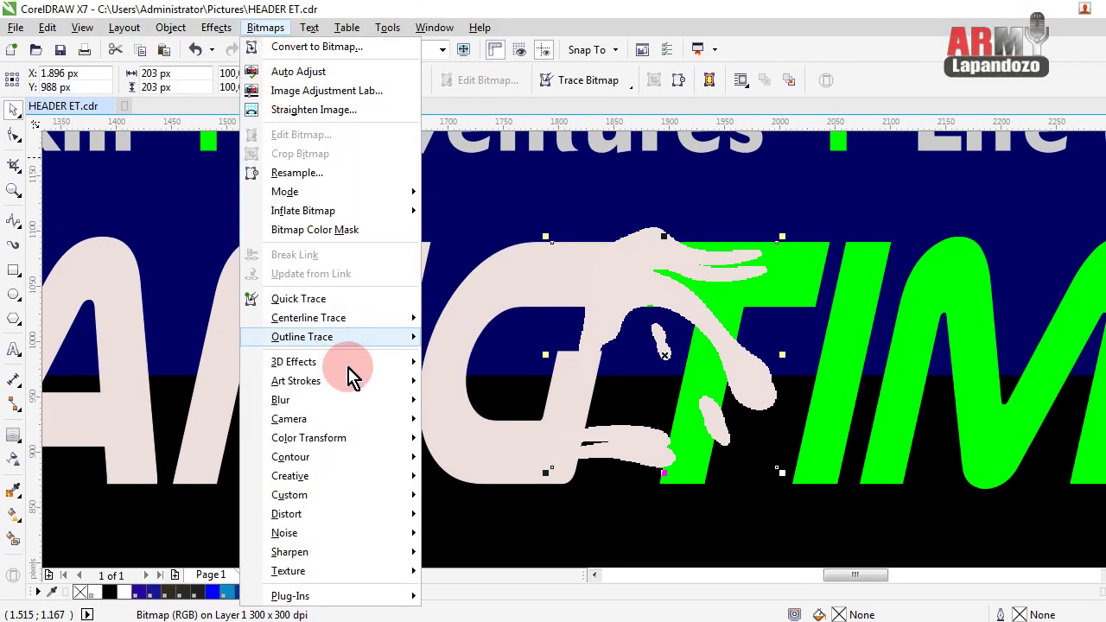
pyautogui.moveTo(346, 384)
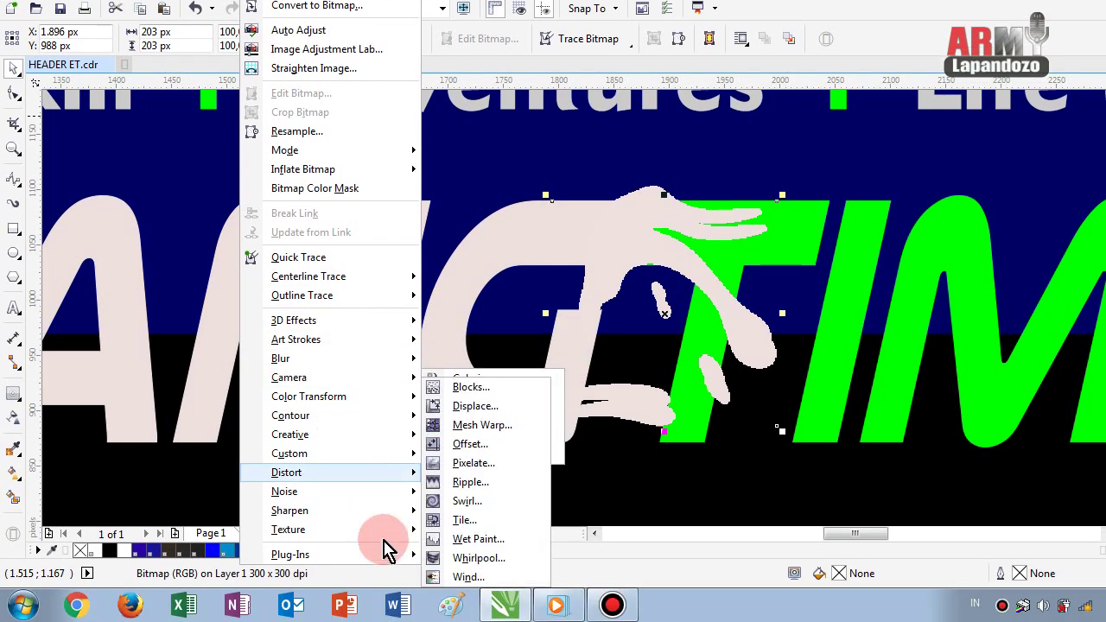
pyautogui.moveTo(388, 534)
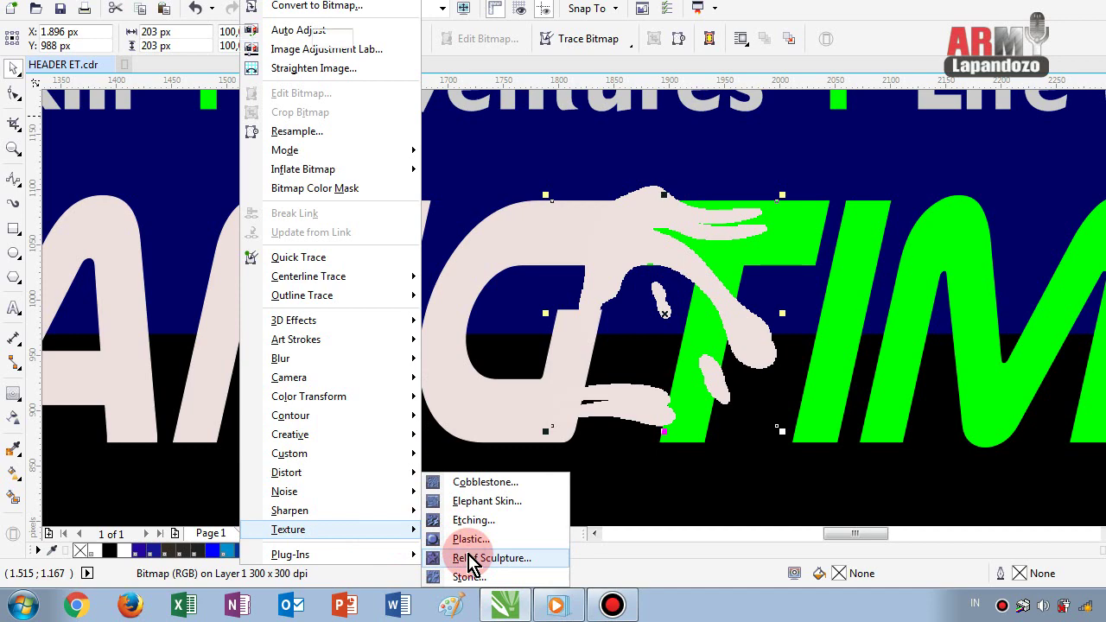
pyautogui.click(471, 558)
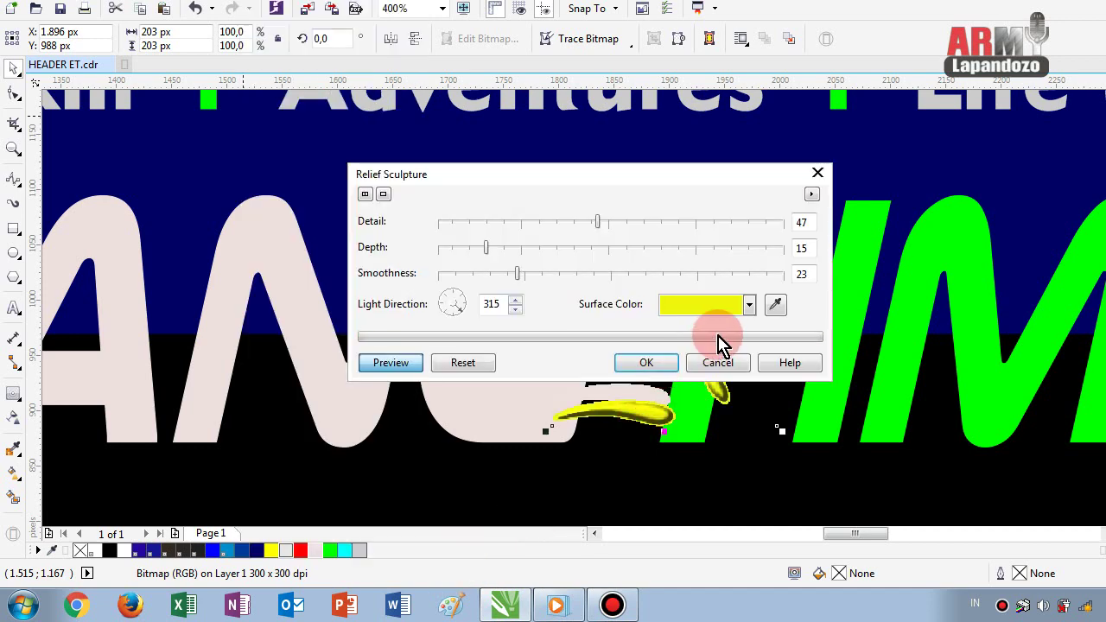
pyautogui.click(747, 306)
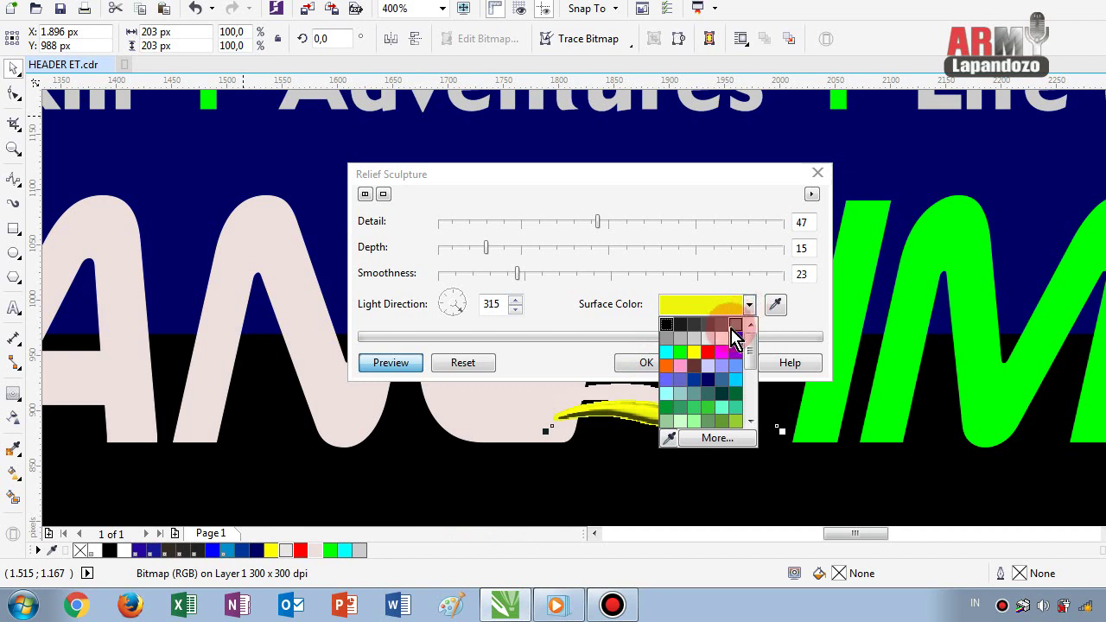
pyautogui.click(694, 339)
pyautogui.click(648, 362)
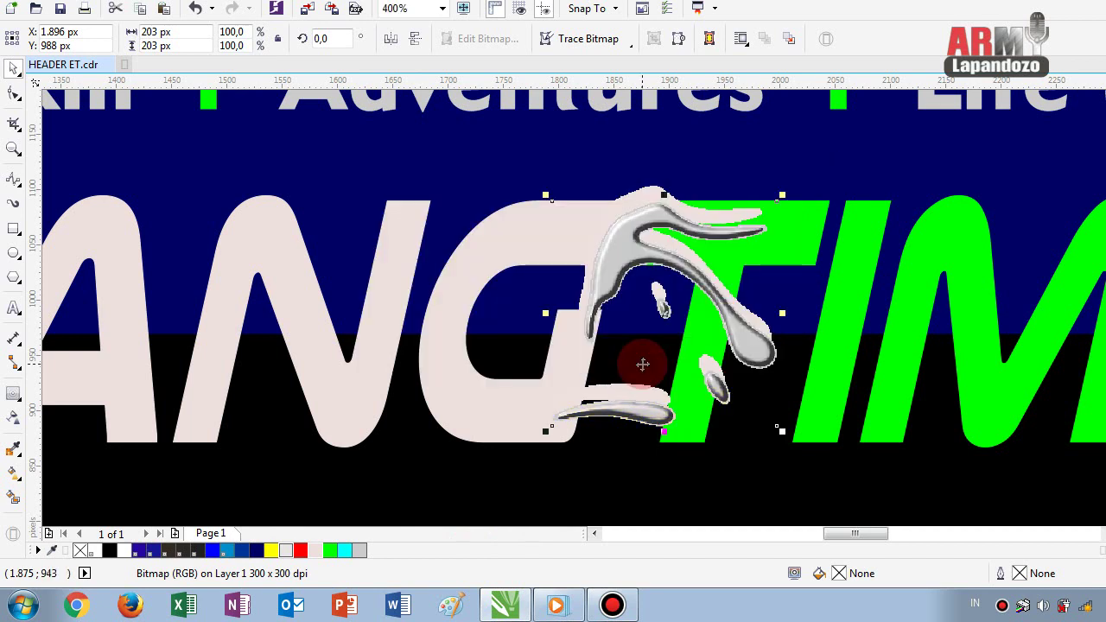
# - Bring the plain original splash bitmap in front of its relief-textured copy
pyautogui.click(617, 164)
pyautogui.click(639, 197)
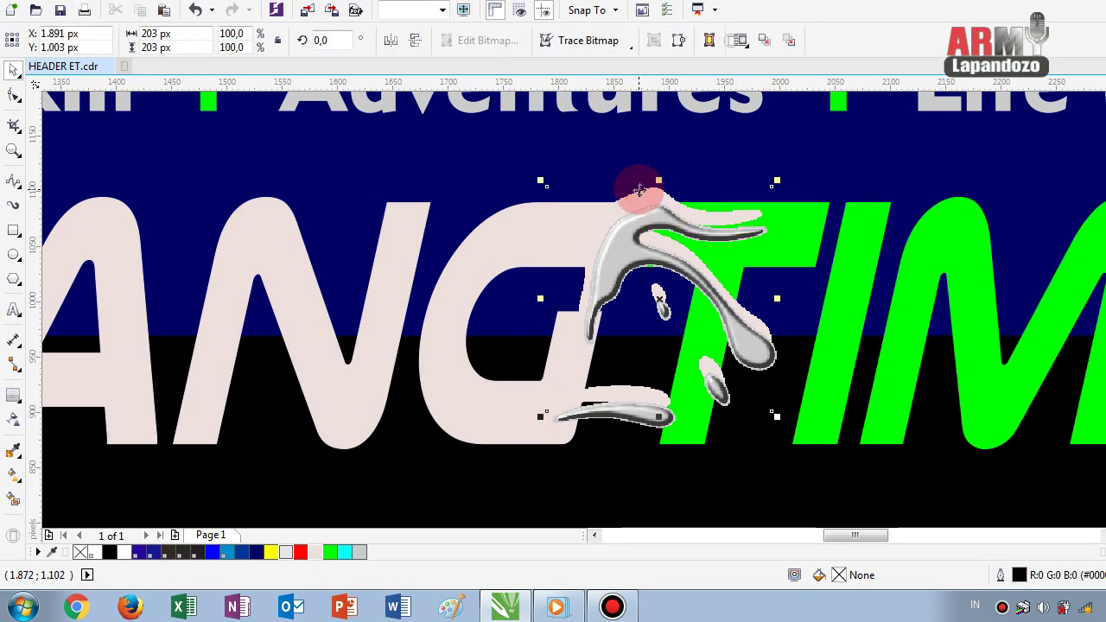
pyautogui.rightClick(639, 197)
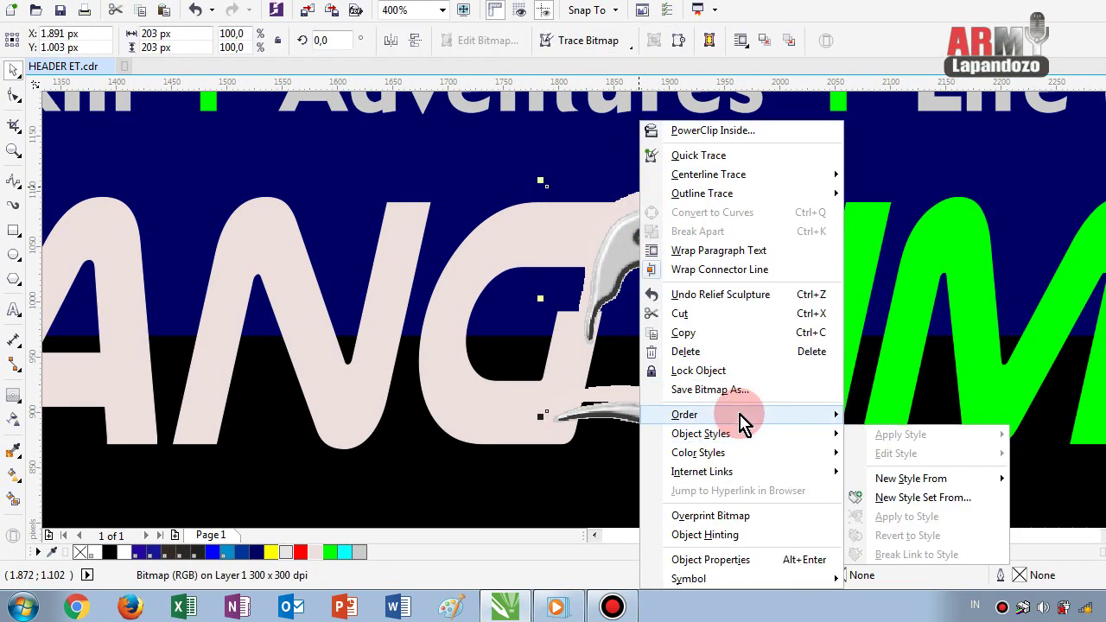
pyautogui.moveTo(749, 415)
pyautogui.click(831, 412)
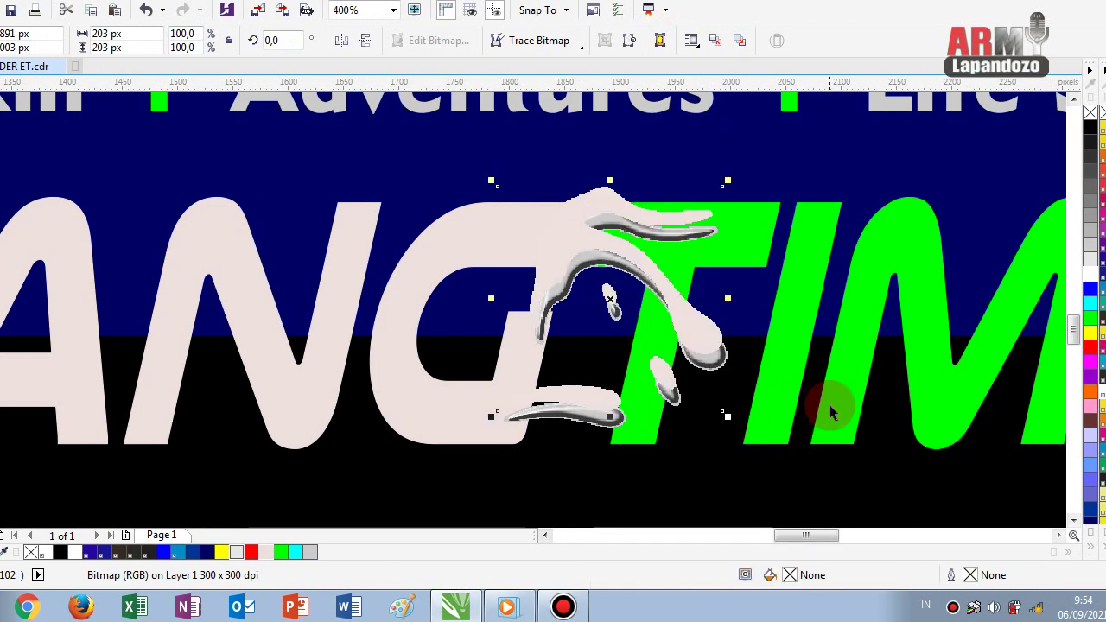
# - Nudge the relief-textured splash copy up to Y 998 px, keeping it at X 1.896 px so it forms a thin shaded edge
pyautogui.click(576, 469)
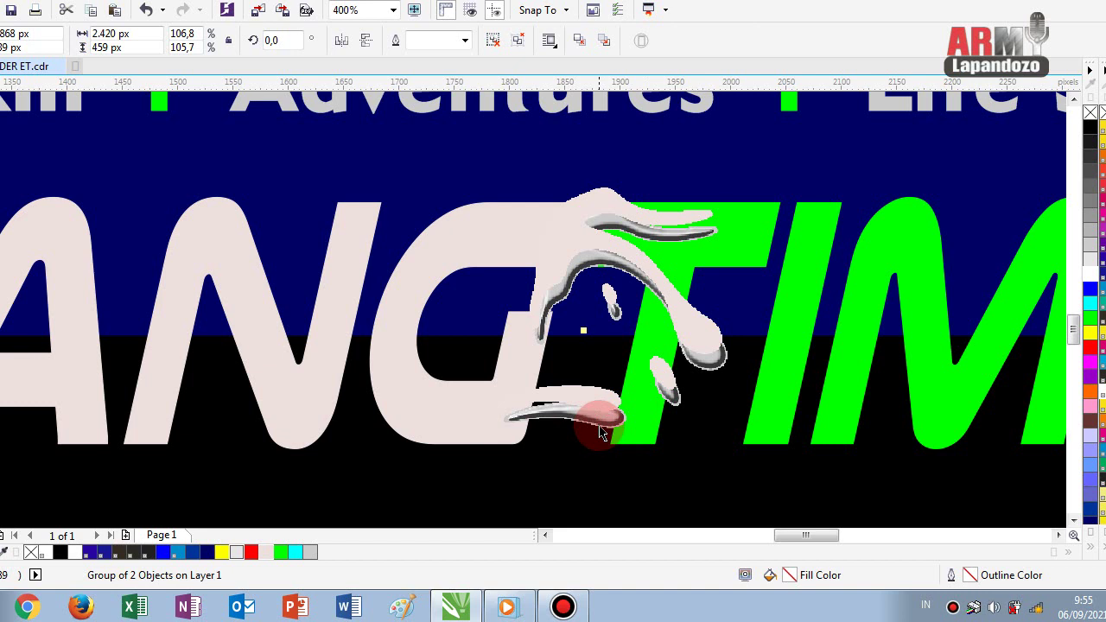
pyautogui.click(599, 427)
pyautogui.press('Up')
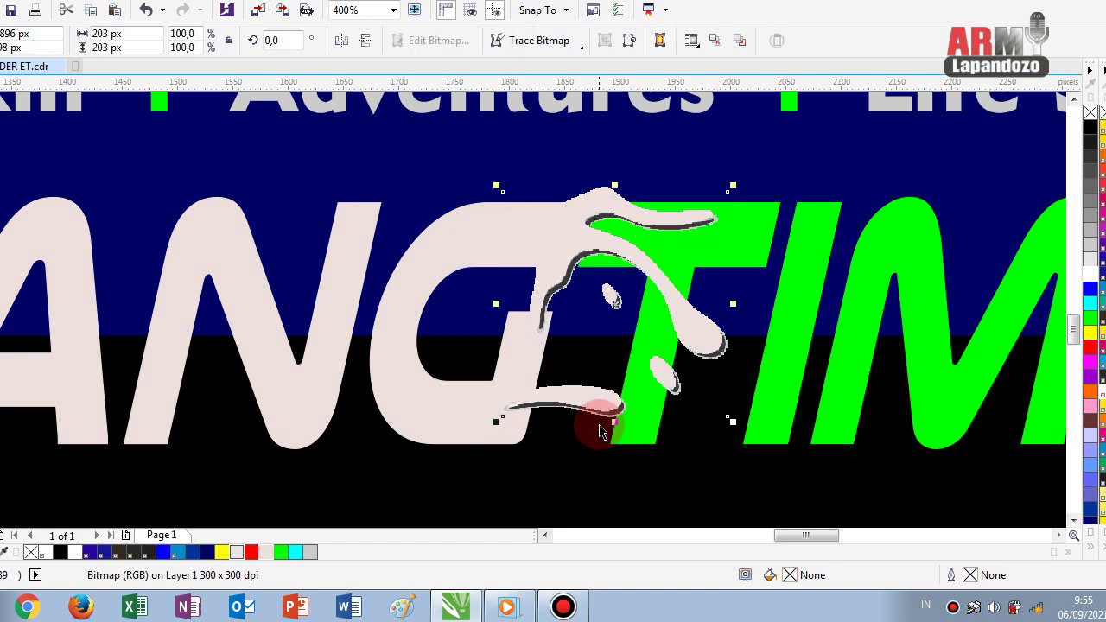
pyautogui.press('Right')
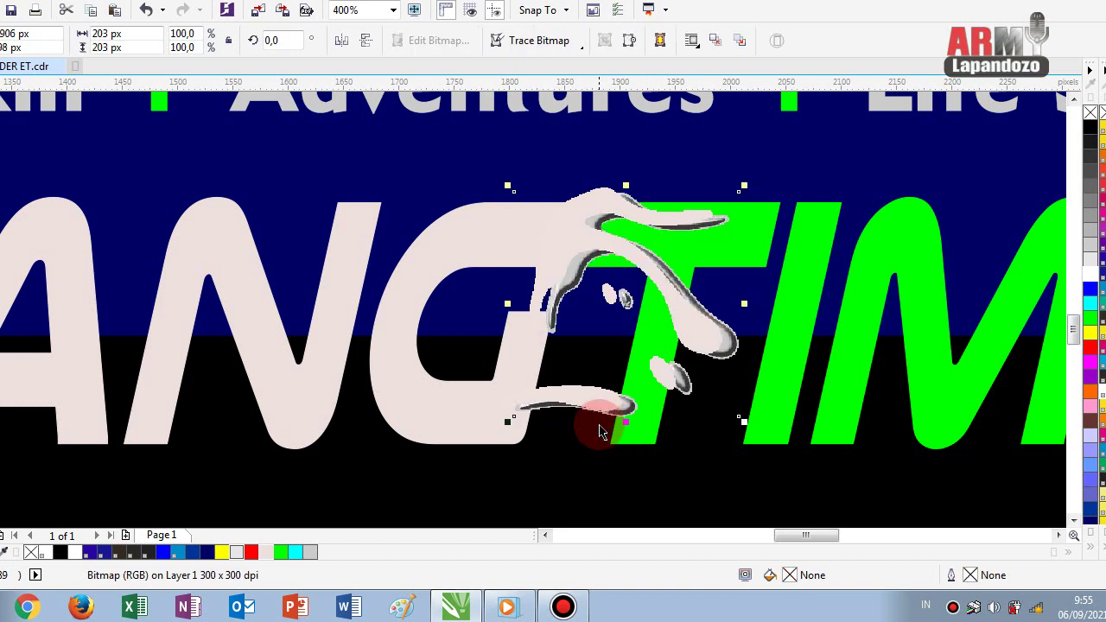
pyautogui.press('Left')
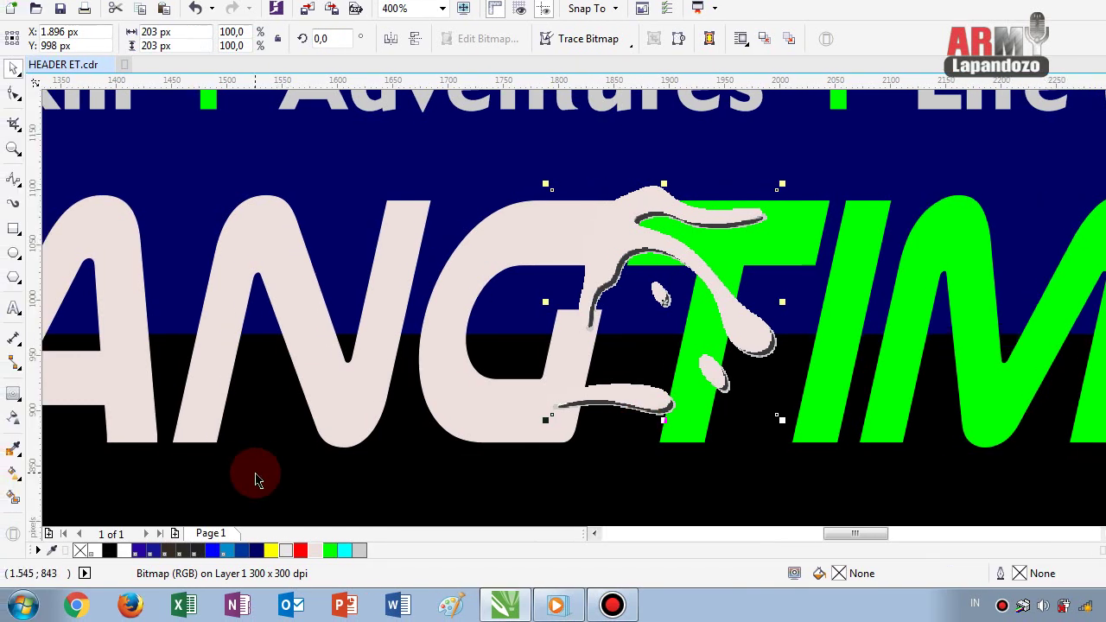
# - Apply a uniform transparency of 62 to the relief-textured splash copy
pyautogui.click(11, 421)
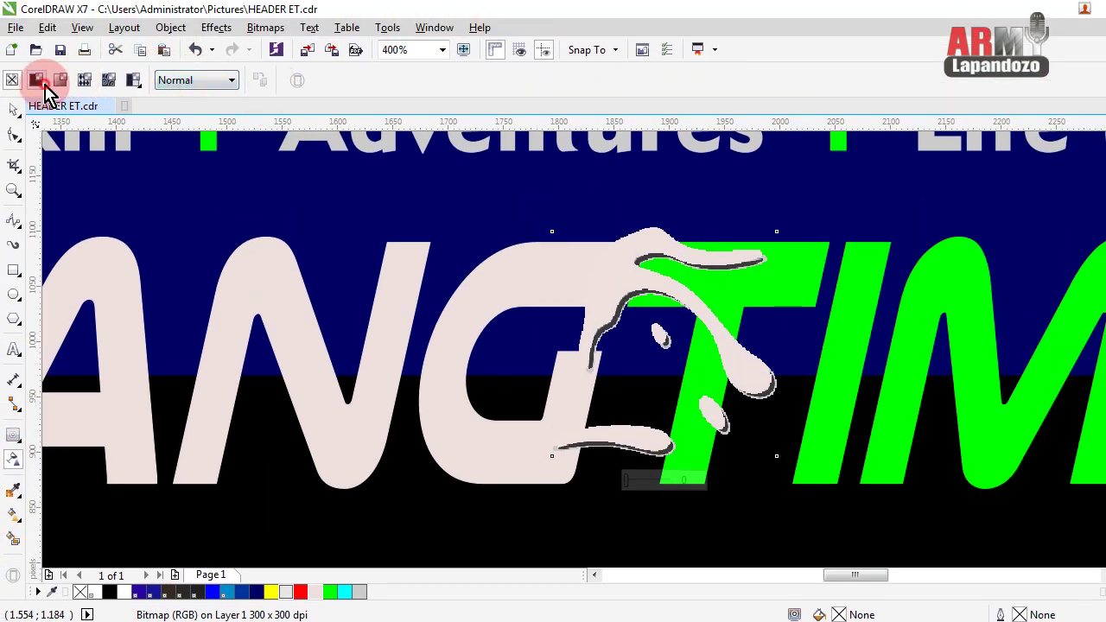
pyautogui.click(38, 82)
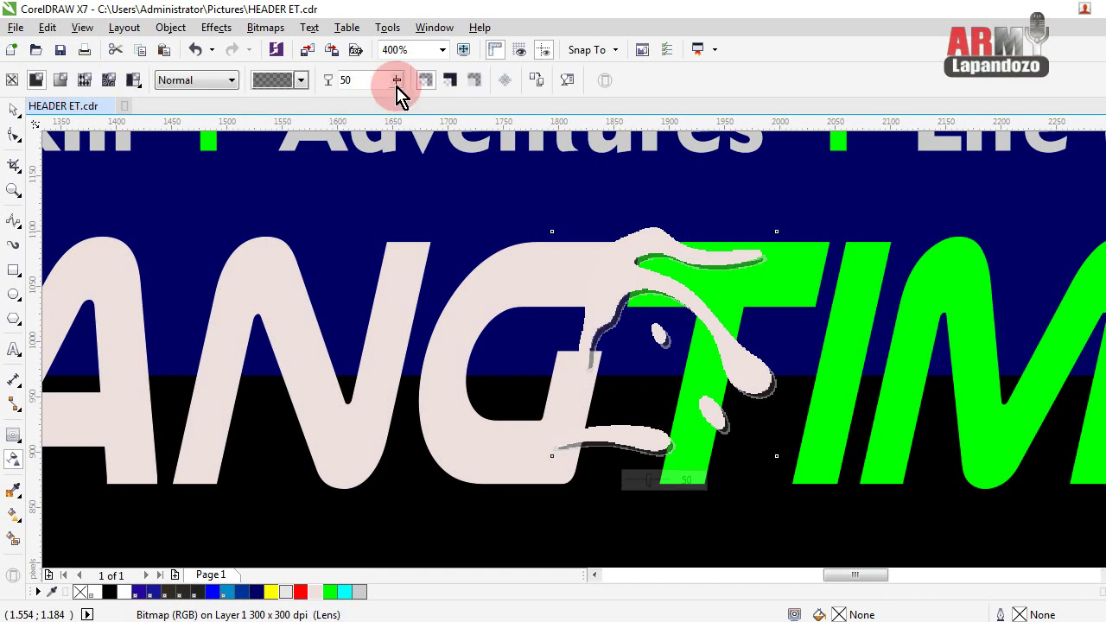
pyautogui.moveTo(397, 84)
pyautogui.mouseDown()
pyautogui.moveTo(394, 98)
pyautogui.moveTo(418, 103)
pyautogui.moveTo(406, 103)
pyautogui.mouseUp()
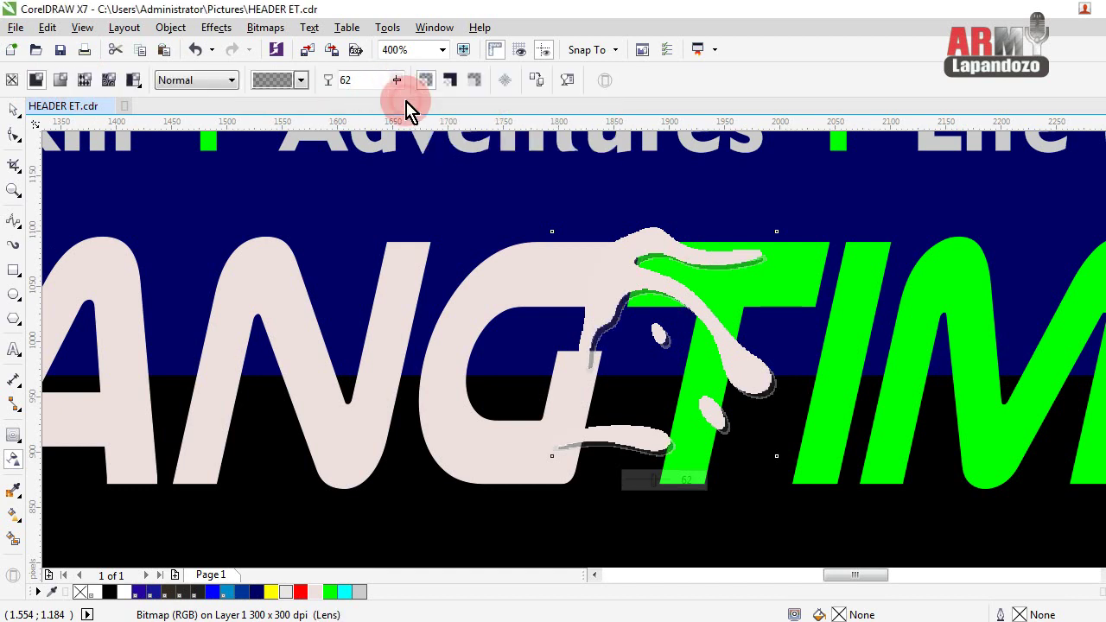
pyautogui.click(14, 108)
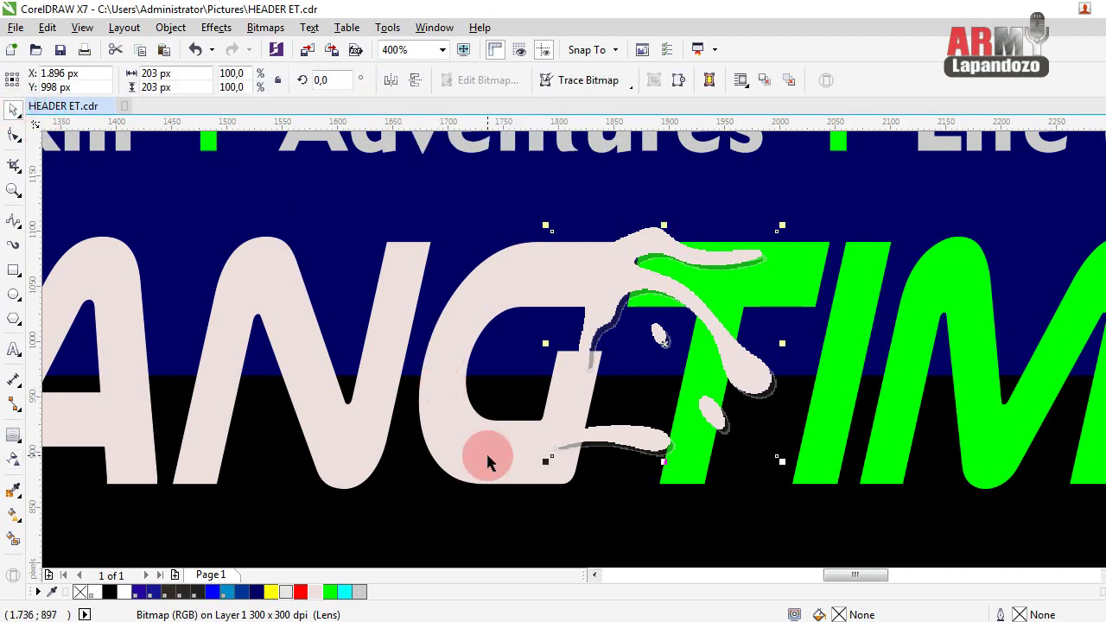
pyautogui.scroll(-2, 484, 456)
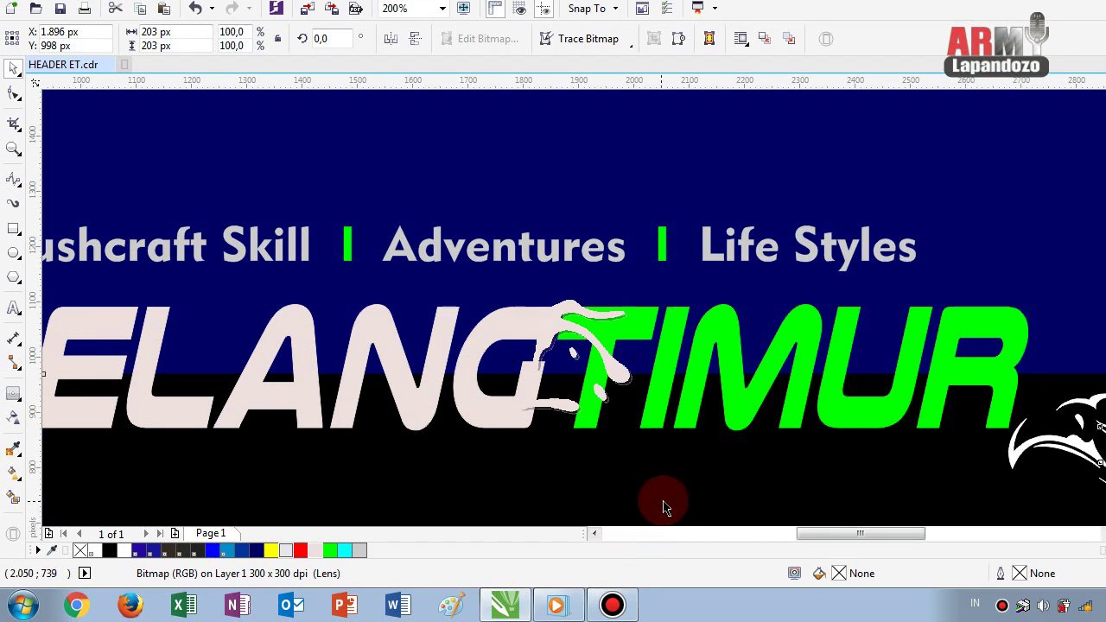
pyautogui.click(662, 502)
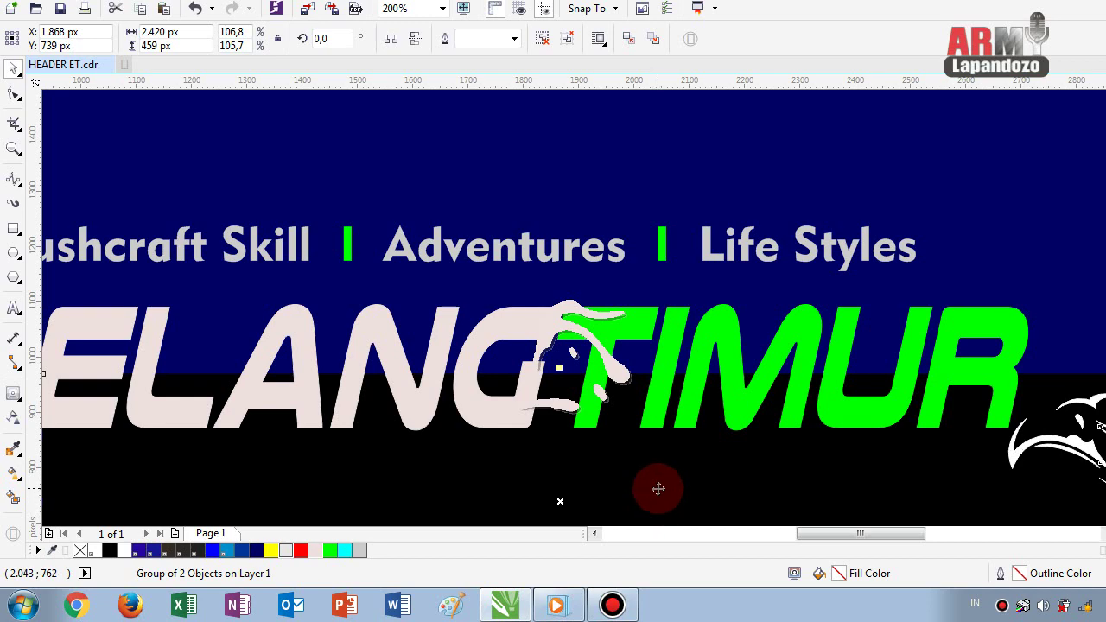
pyautogui.scroll(-4, 658, 489)
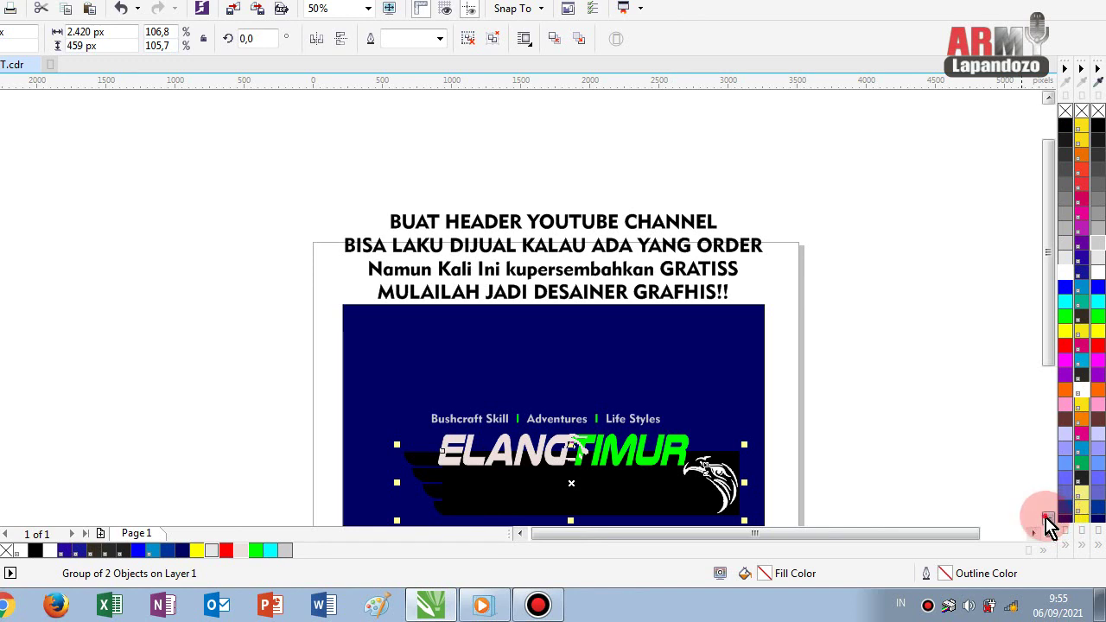
pyautogui.click(1047, 518)
pyautogui.click(562, 392)
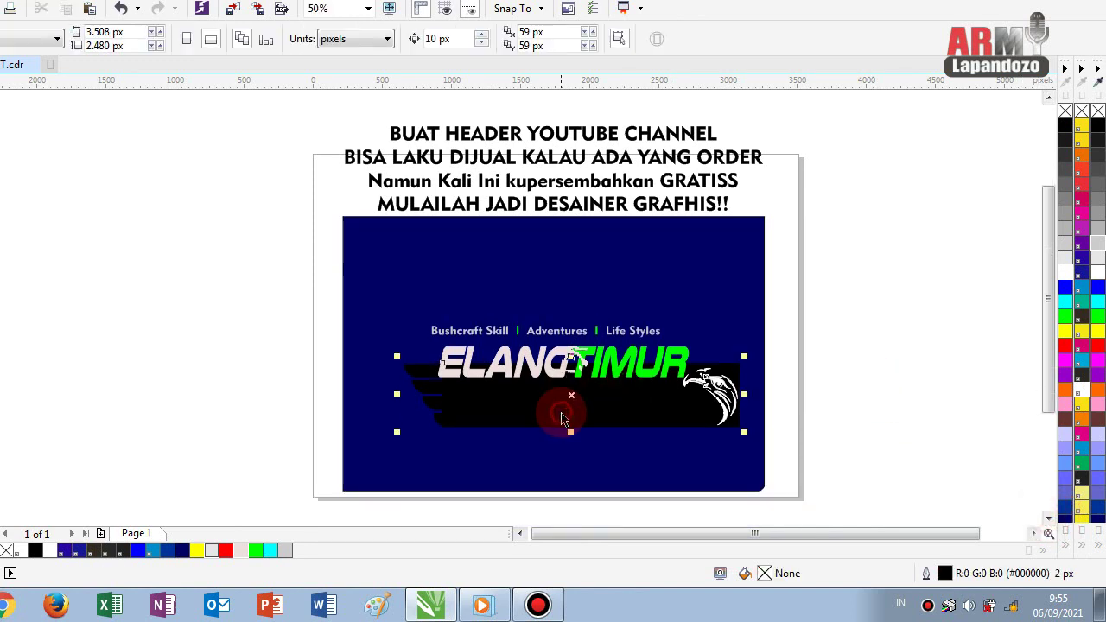
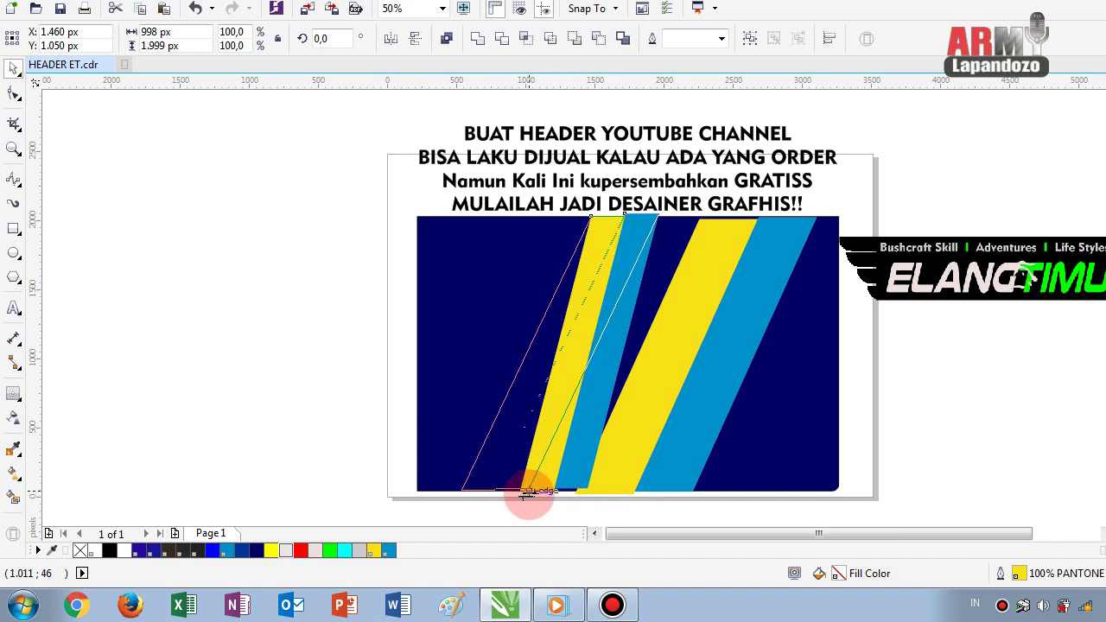
# - Fill the narrow blue stripe with red and the narrow yellow stripe beside it with PANTONE Purple C
pyautogui.click(225, 375)
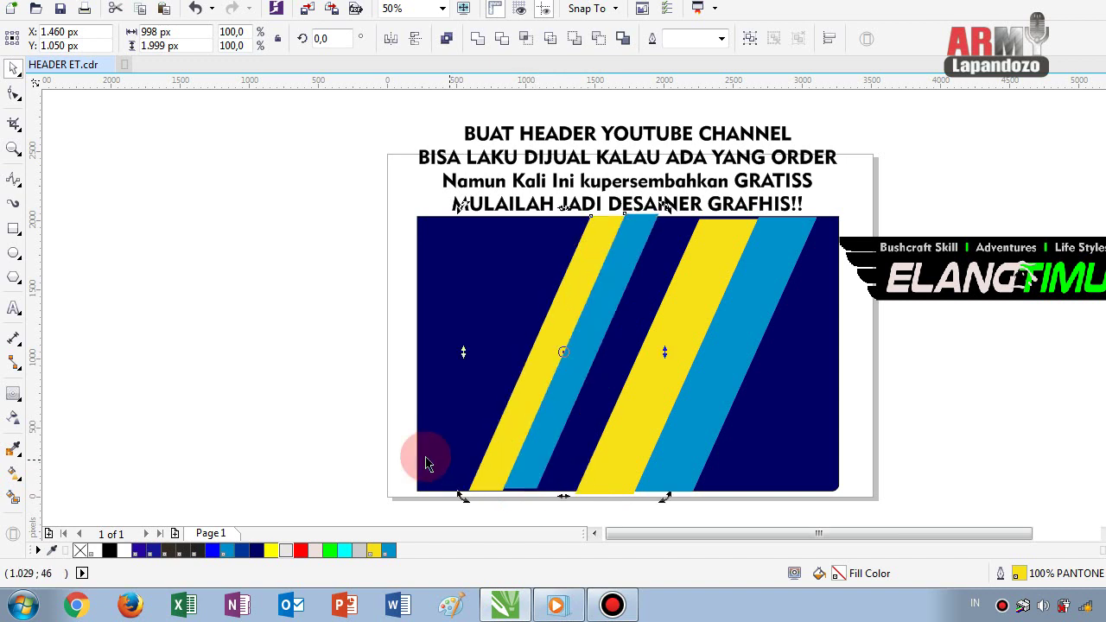
pyautogui.click(585, 363)
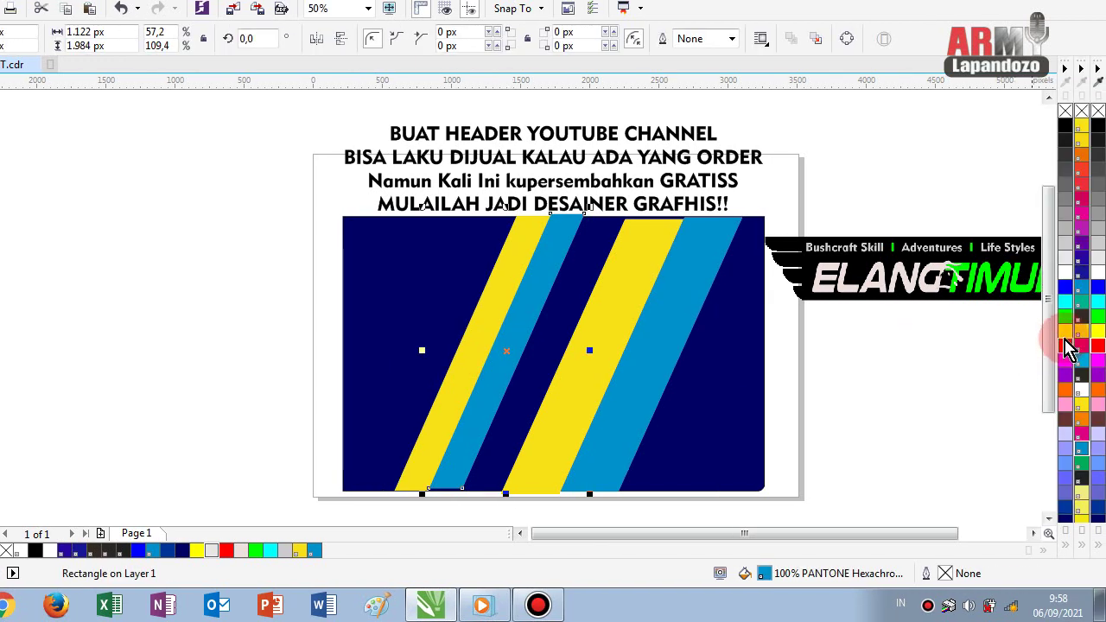
pyautogui.click(1066, 344)
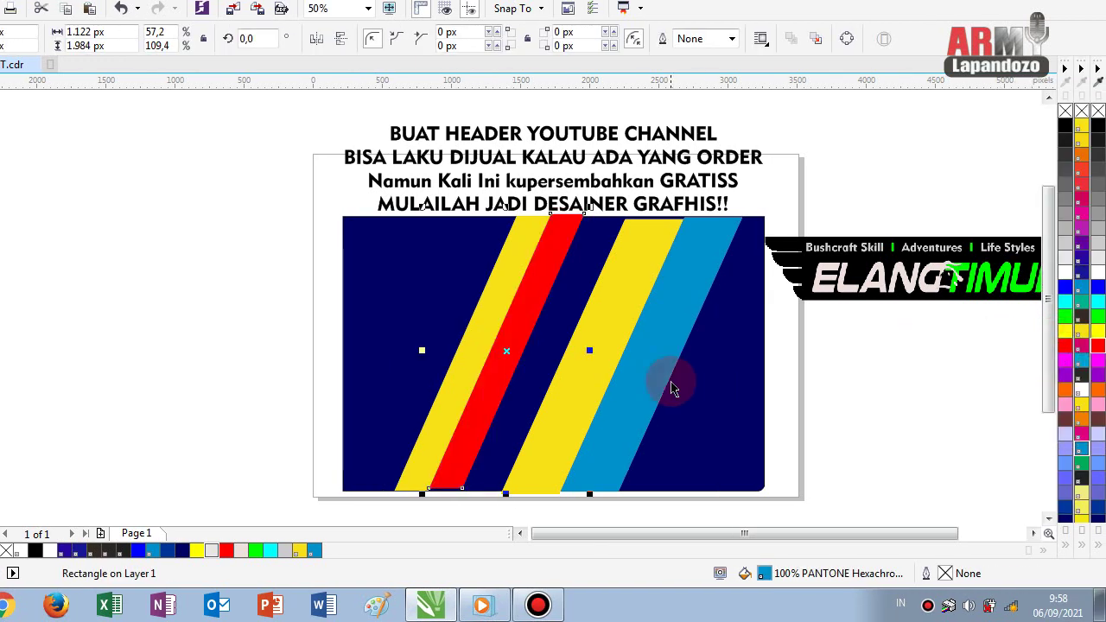
pyautogui.click(478, 328)
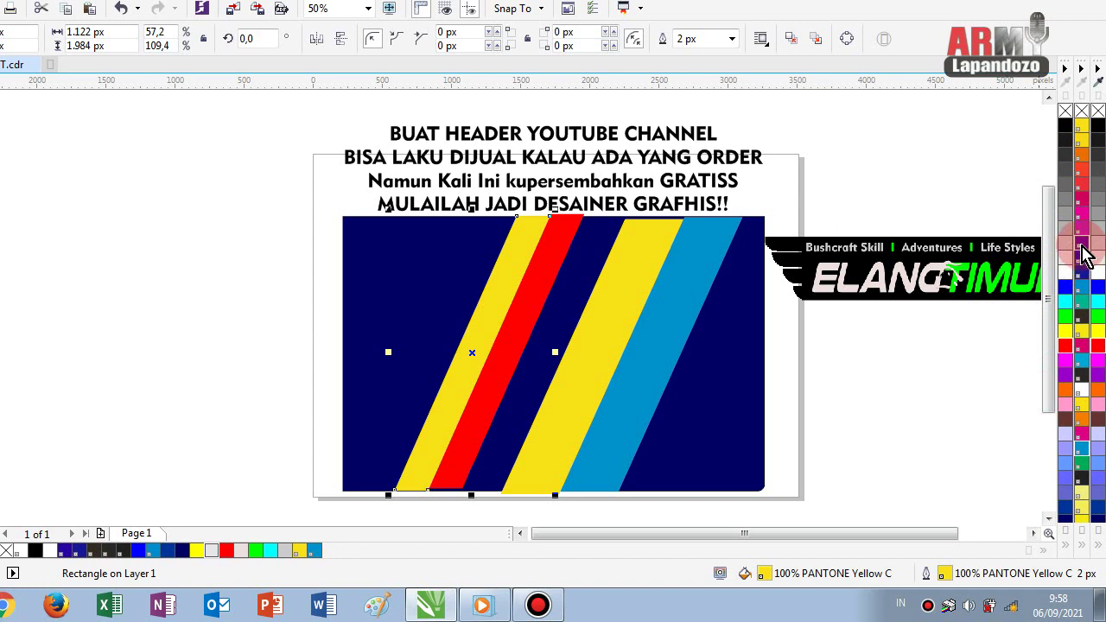
pyautogui.moveTo(1085, 244); pyautogui.dragTo(496, 290)
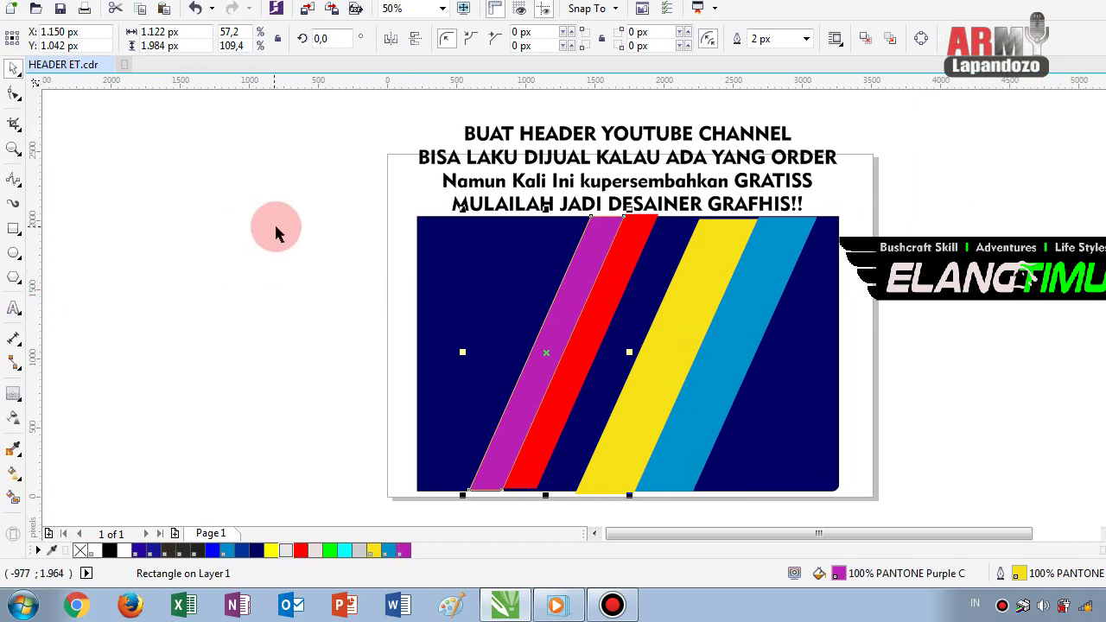
# - Apply a uniform transparency of 76 to all four slanted stripes on the navy background
pyautogui.moveTo(565, 309); pyautogui.dragTo(825, 503)
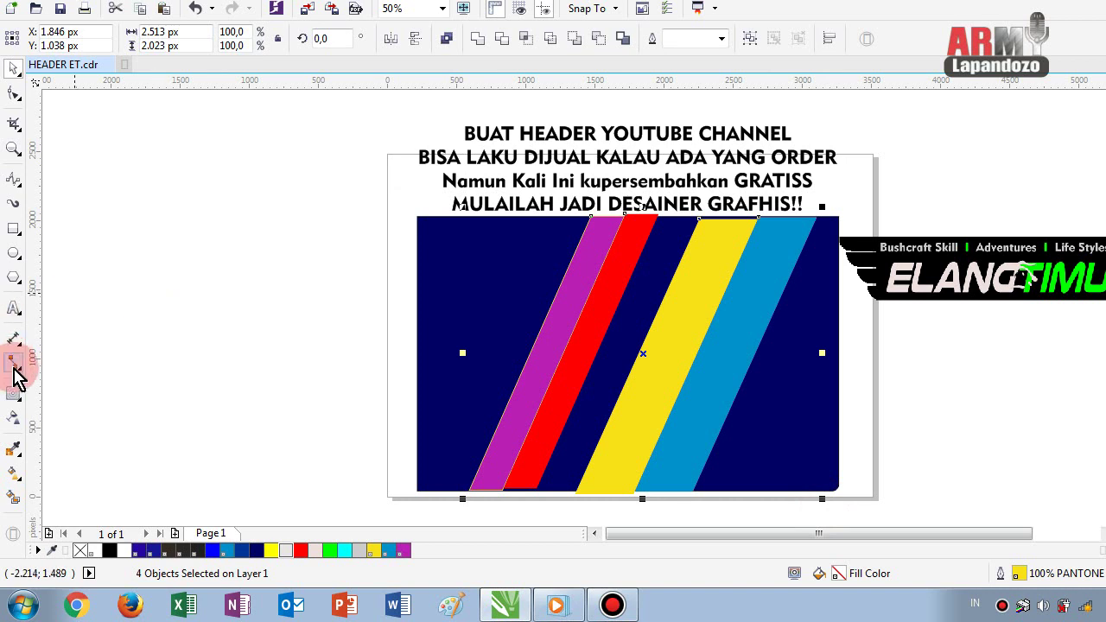
pyautogui.click(16, 418)
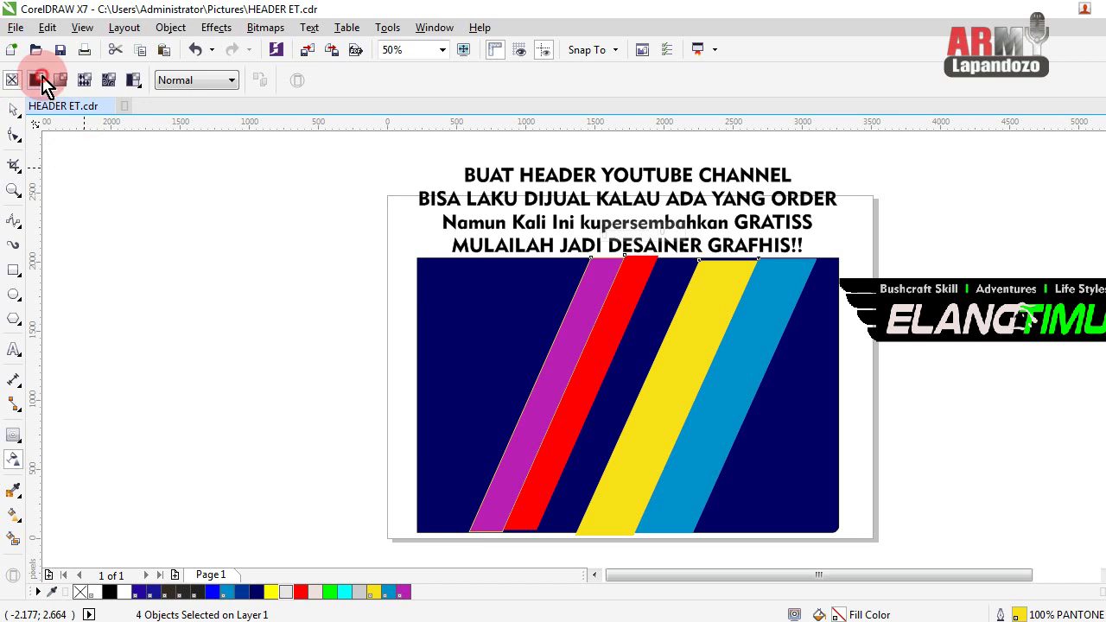
pyautogui.click(42, 79)
pyautogui.moveTo(396, 85); pyautogui.dragTo(414, 105)
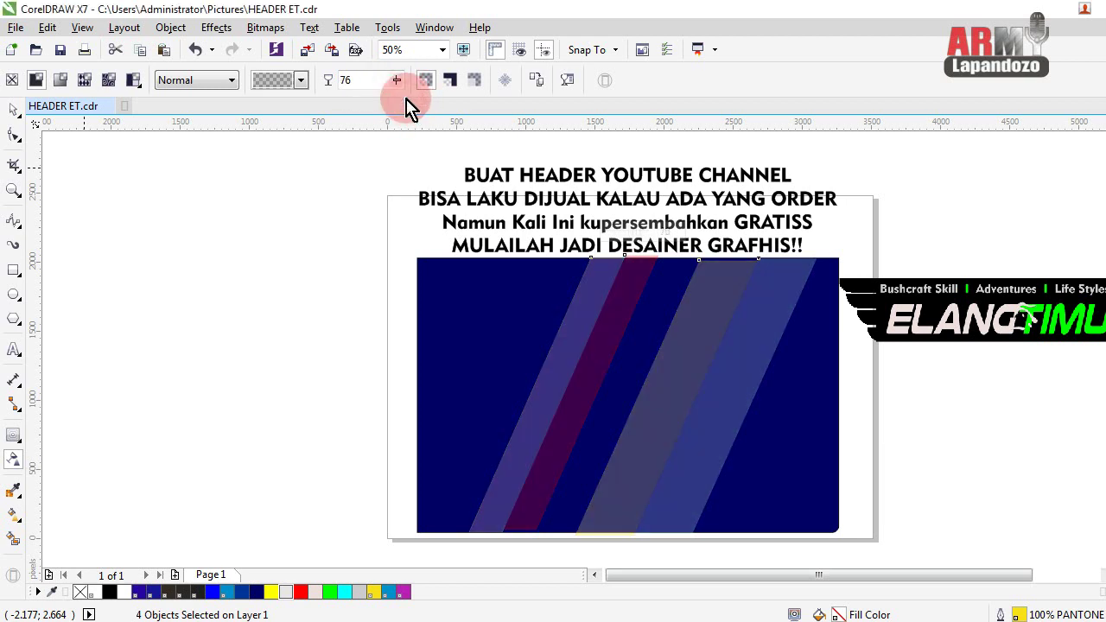
pyautogui.click(14, 109)
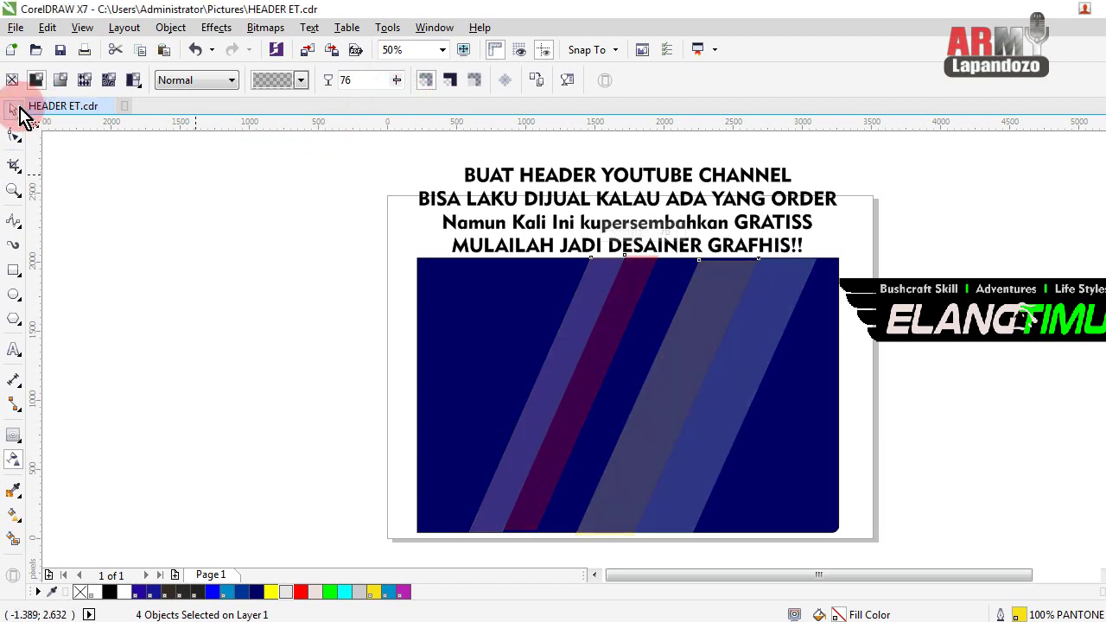
# - Group the four transparent slanted stripes
pyautogui.moveTo(209, 263); pyautogui.dragTo(821, 556)
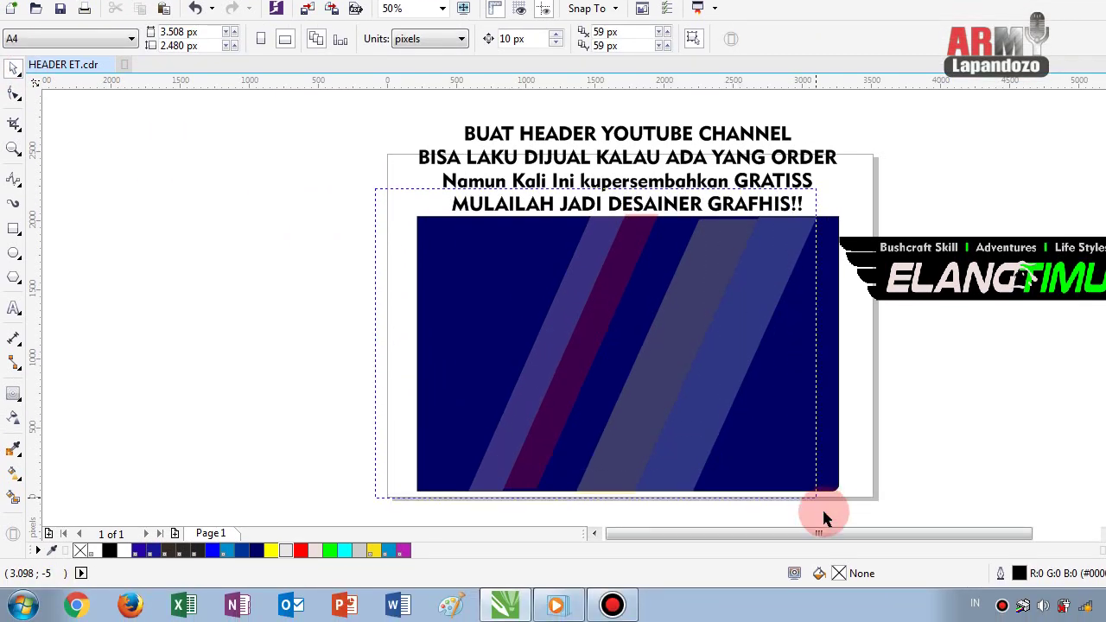
pyautogui.moveTo(822, 511); pyautogui.dragTo(827, 485)
pyautogui.hotkey('ctrl', 'g')
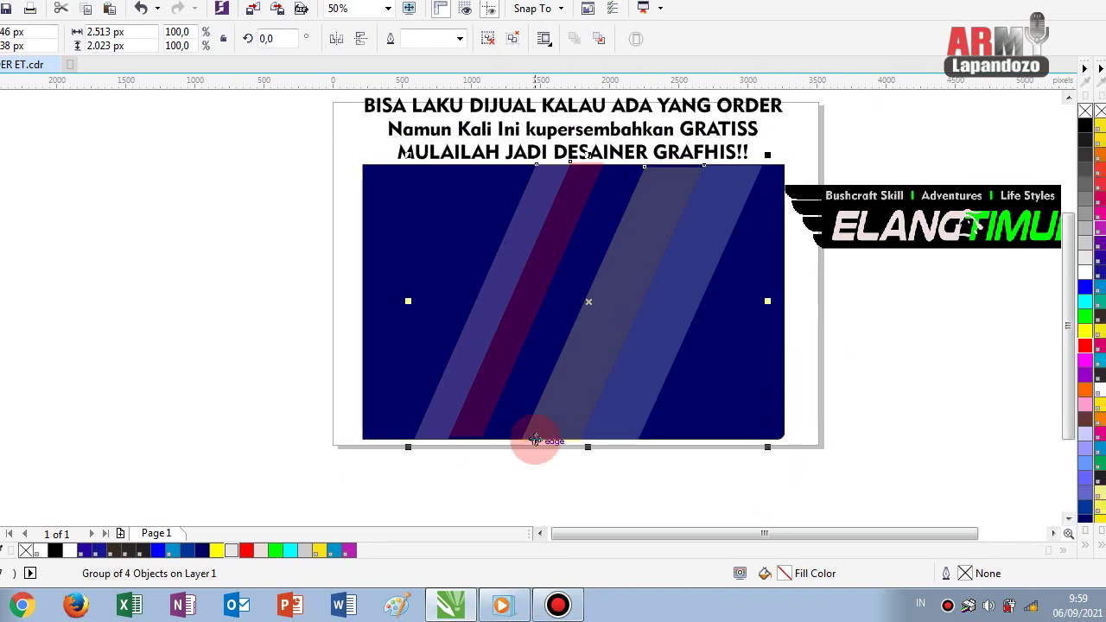
# - Draw an open zigzag line with the Pen tool across the navy background, about 2.701 by 1.519 px, ending at its edge
pyautogui.click(279, 410)
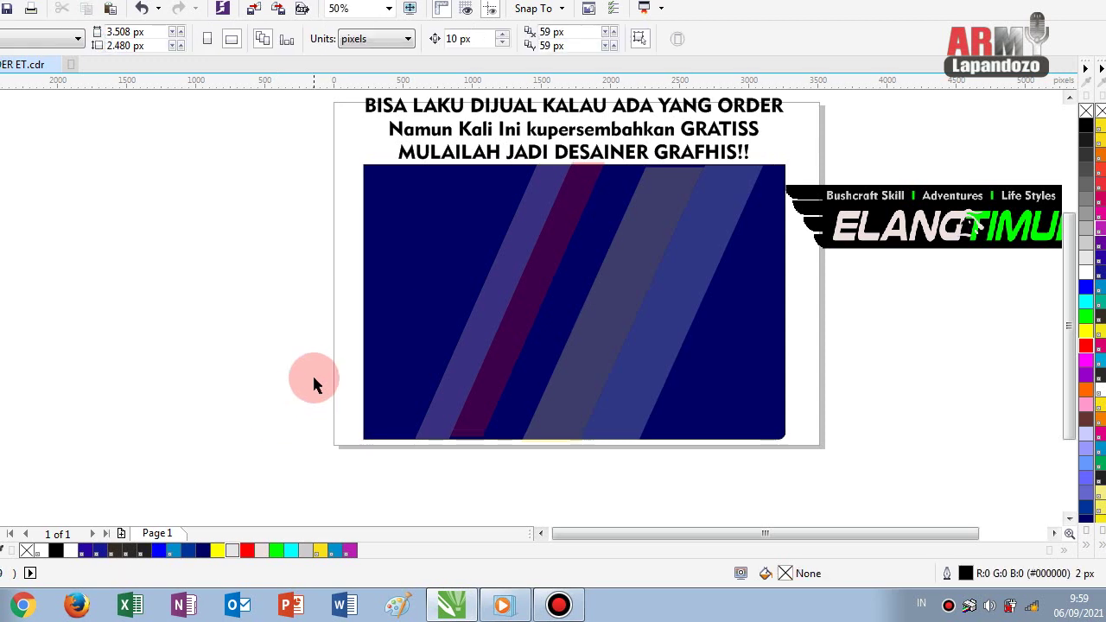
pyautogui.click(885, 211)
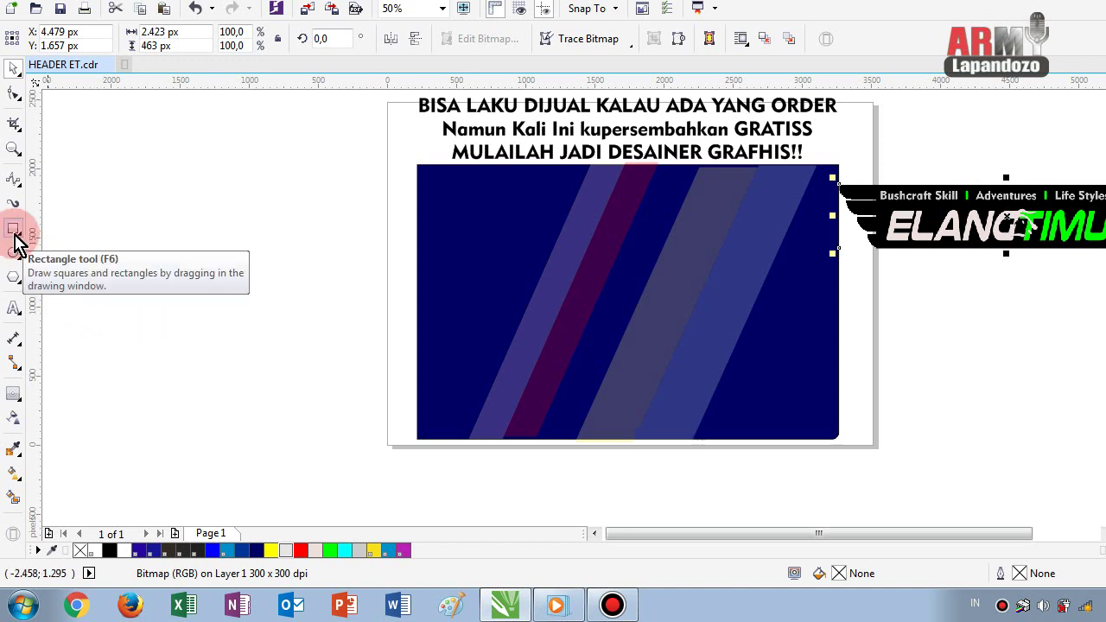
pyautogui.click(20, 187)
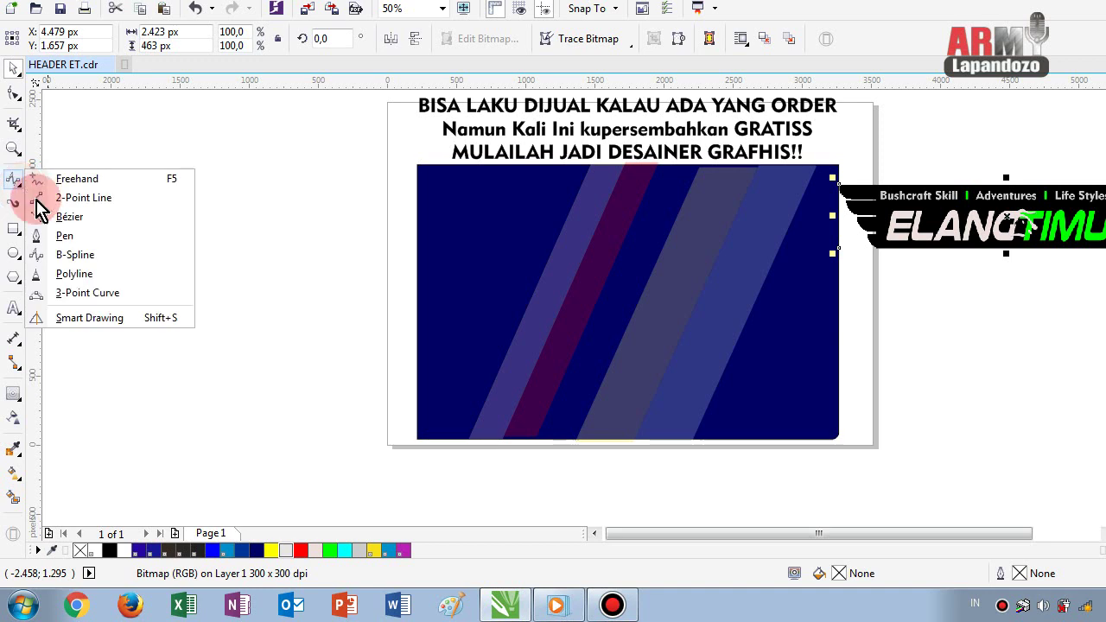
pyautogui.click(65, 236)
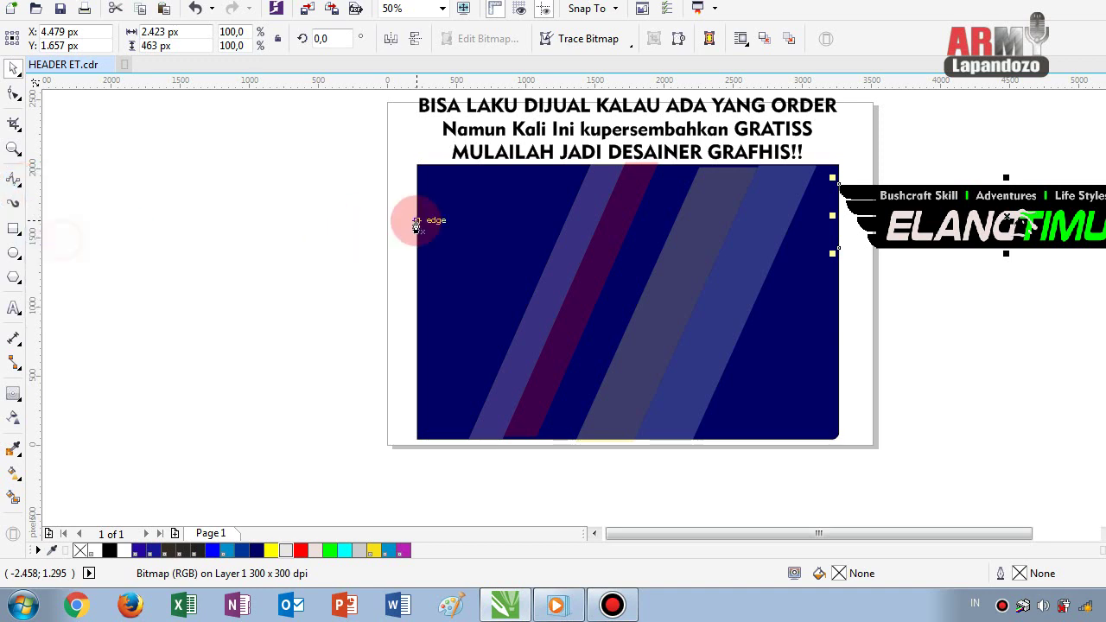
pyautogui.click(465, 172)
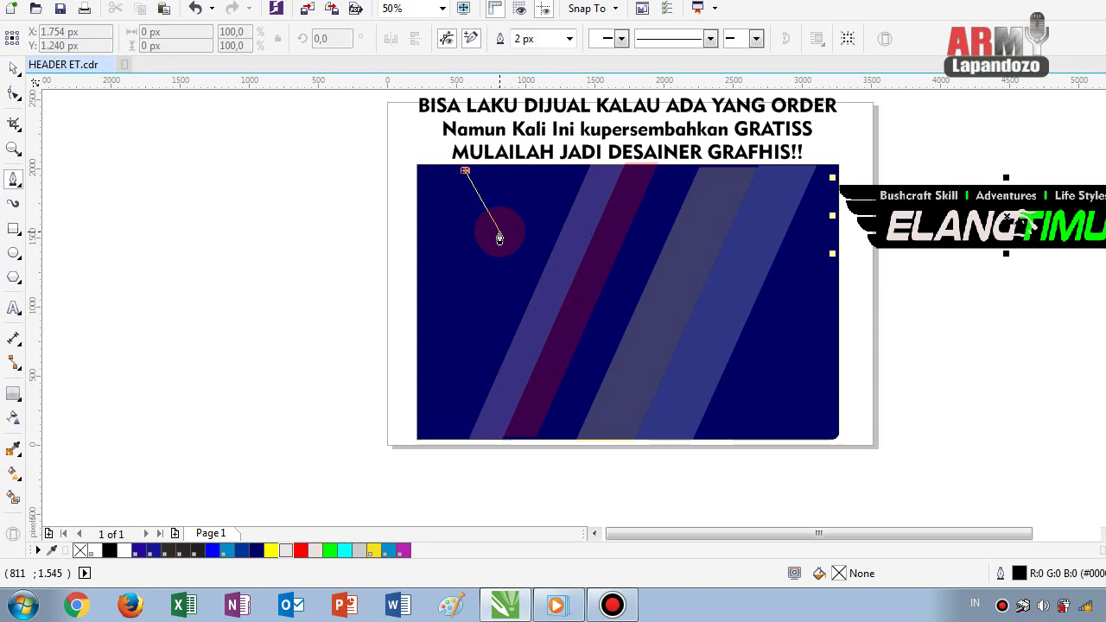
pyautogui.click(609, 366)
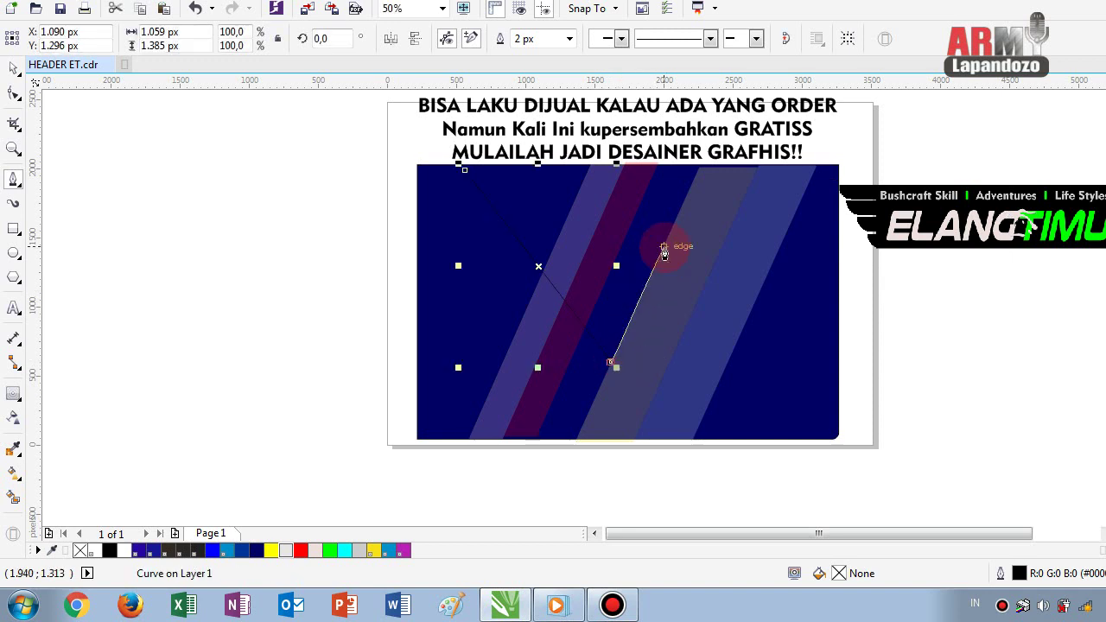
pyautogui.click(675, 219)
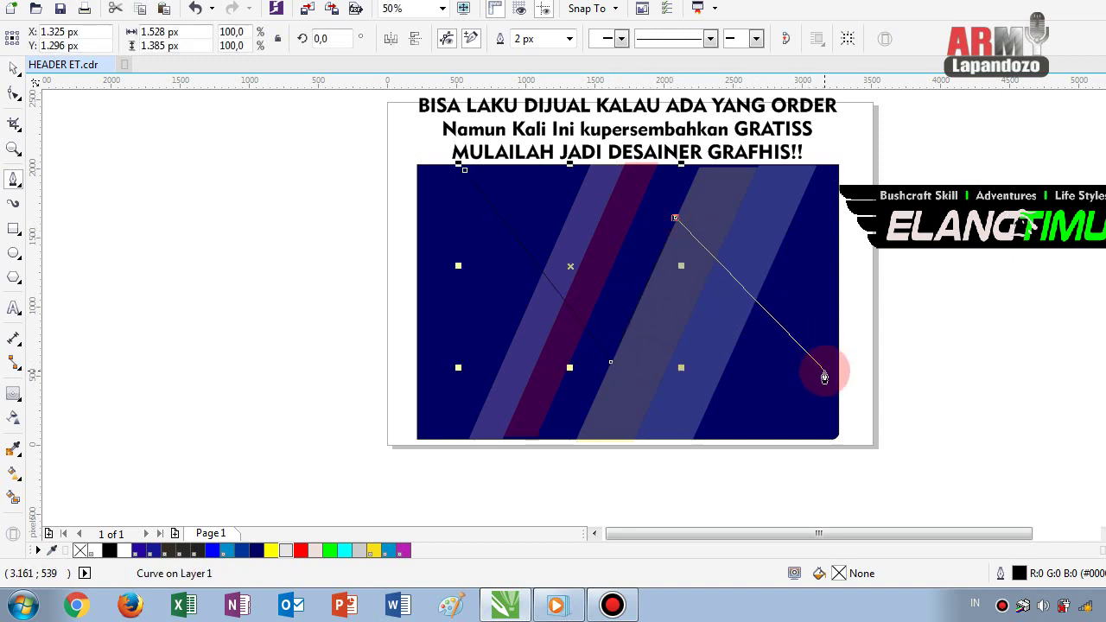
pyautogui.doubleClick(838, 380)
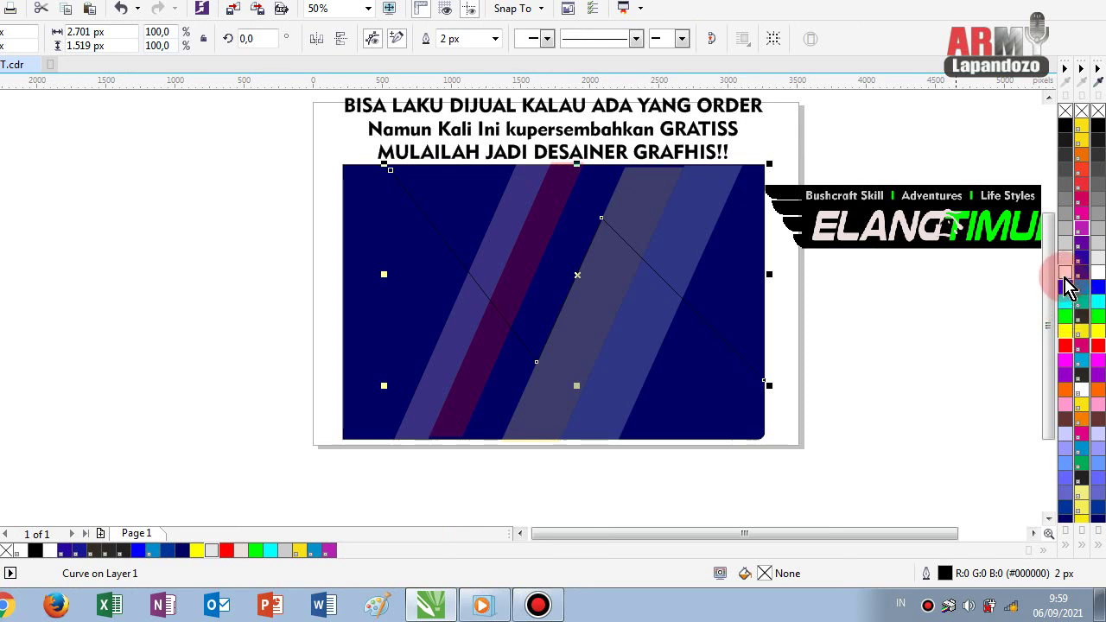
# - Give the zigzag line a white 5 px outline with a dashed line style
pyautogui.rightClick(1065, 276)
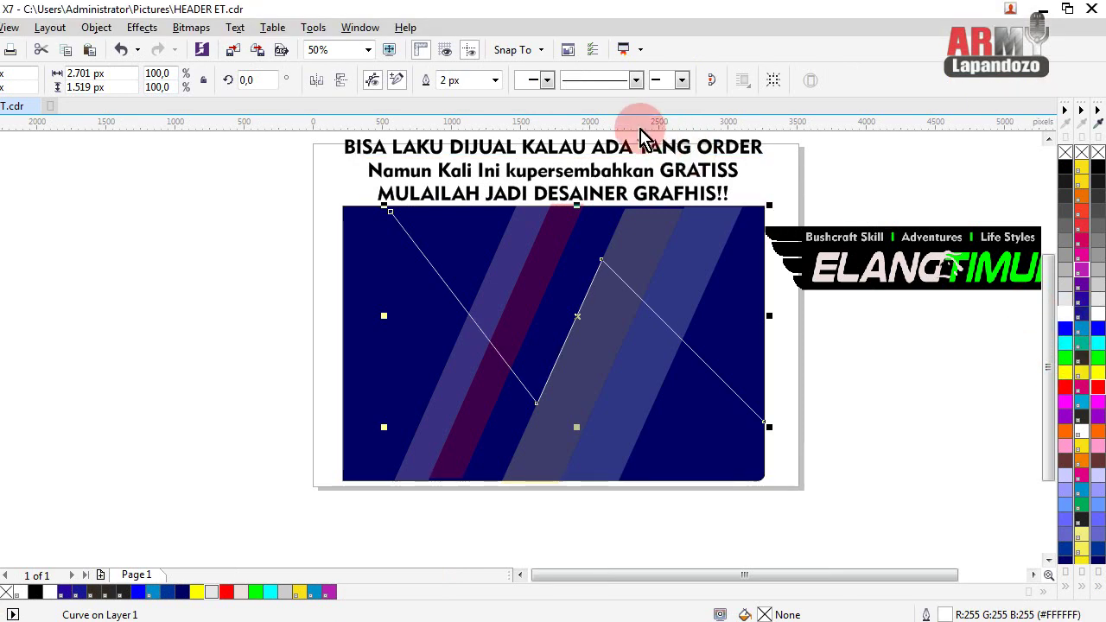
pyautogui.click(498, 89)
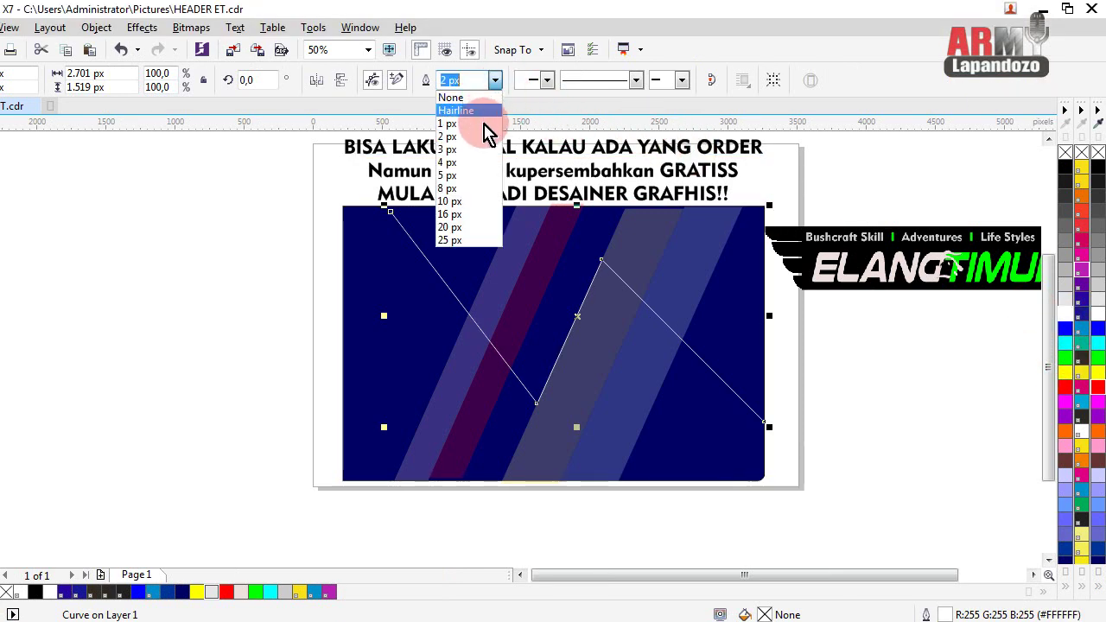
pyautogui.click(466, 177)
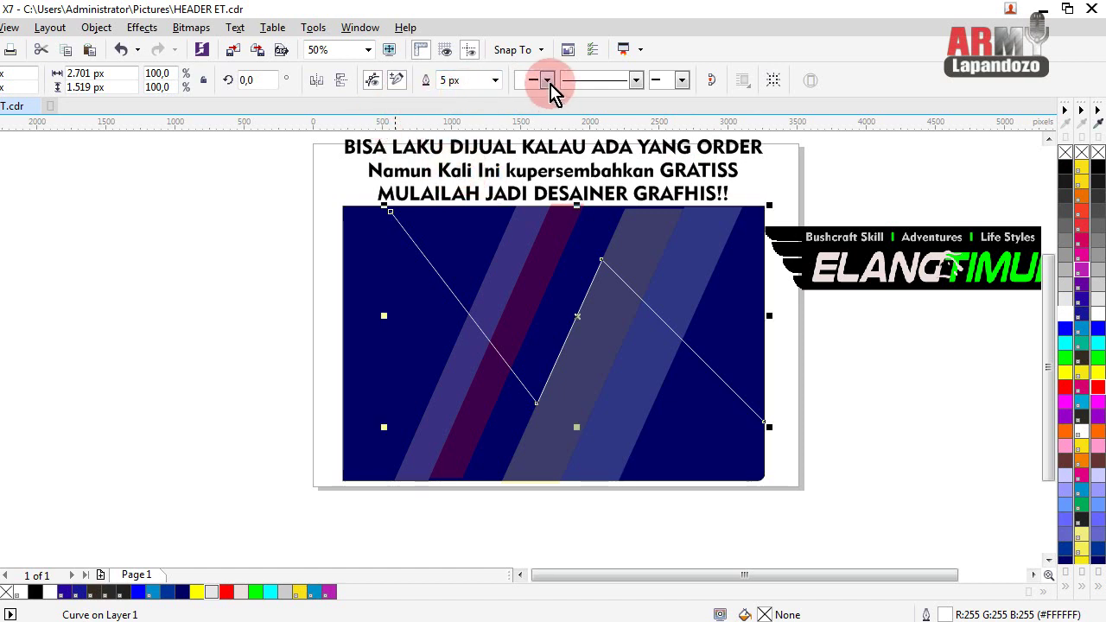
pyautogui.click(636, 82)
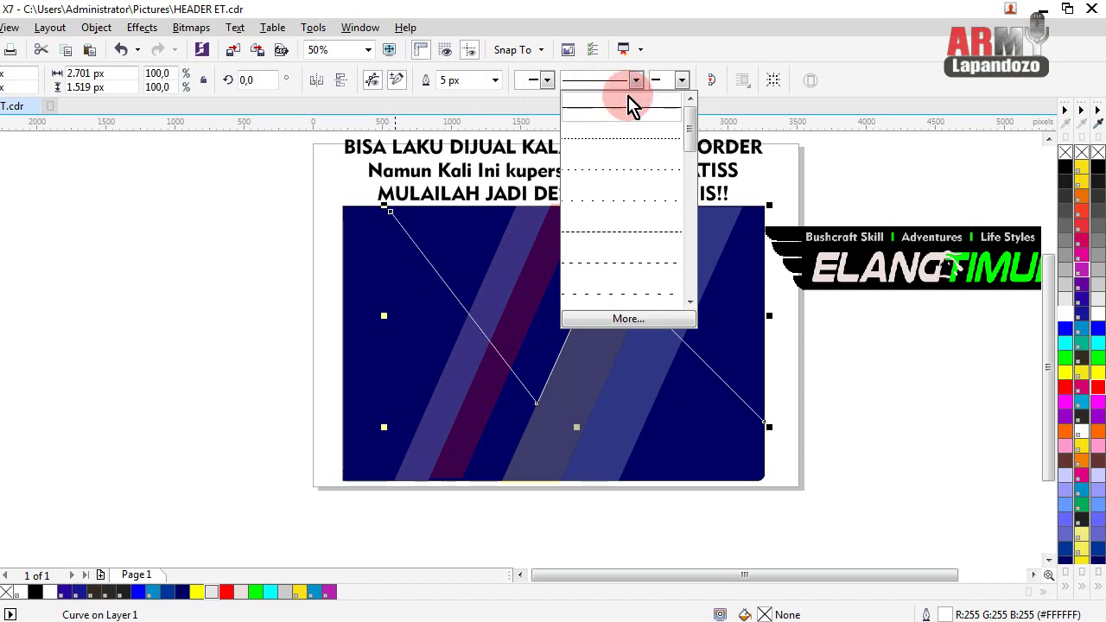
pyautogui.click(636, 264)
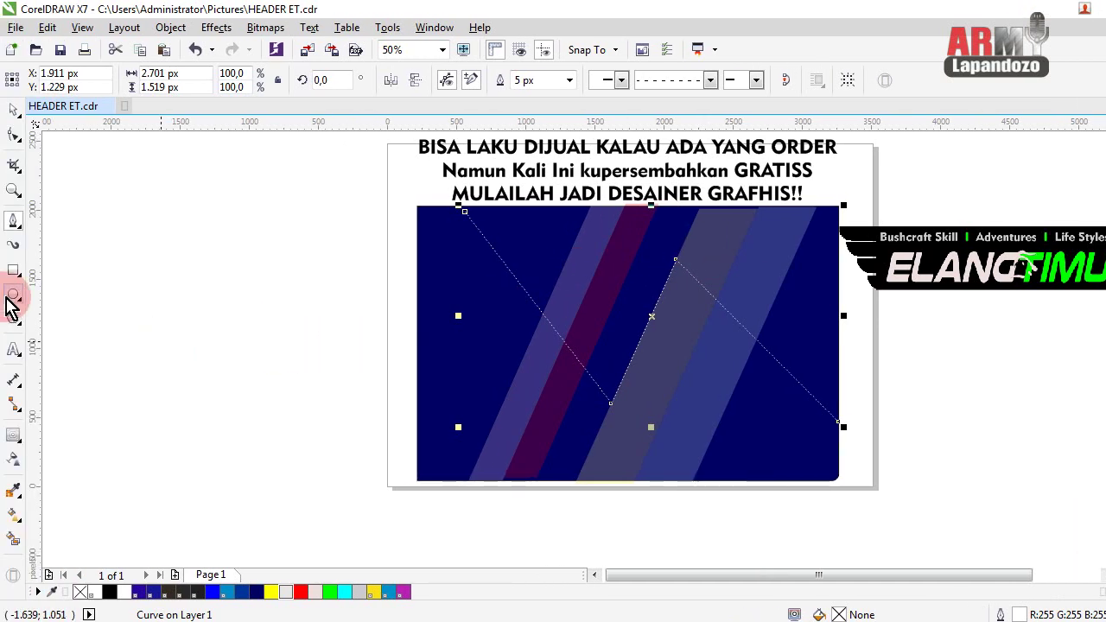
# - Draw a circle about 1.150 px across over the two narrower stripes and give it a white 10 px outline
pyautogui.click(11, 298)
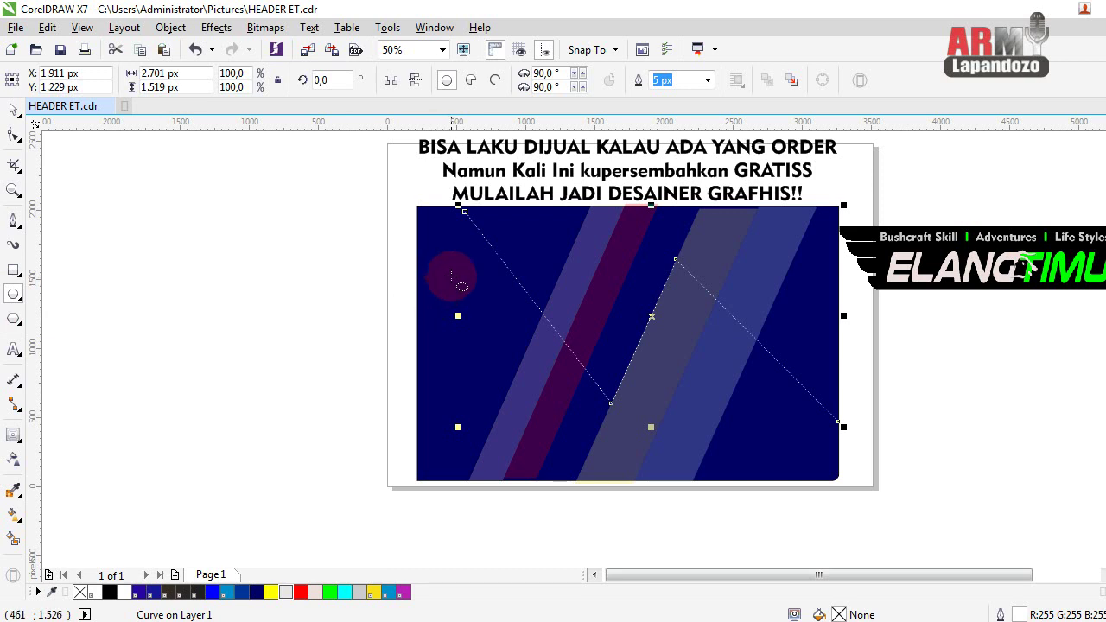
pyautogui.moveTo(451, 275)
pyautogui.mouseDown()
pyautogui.moveTo(526, 363)
pyautogui.moveTo(624, 446)
pyautogui.moveTo(624, 468)
pyautogui.moveTo(611, 436)
pyautogui.mouseUp()
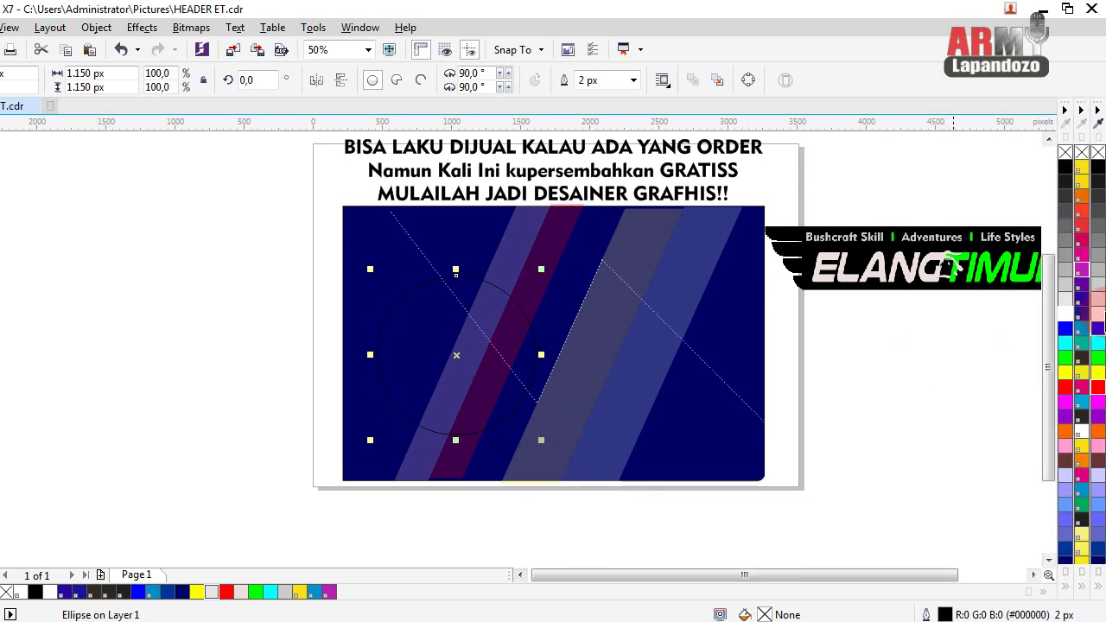
pyautogui.moveTo(1101, 321)
pyautogui.mouseDown()
pyautogui.moveTo(575, 366)
pyautogui.moveTo(536, 356)
pyautogui.mouseUp()
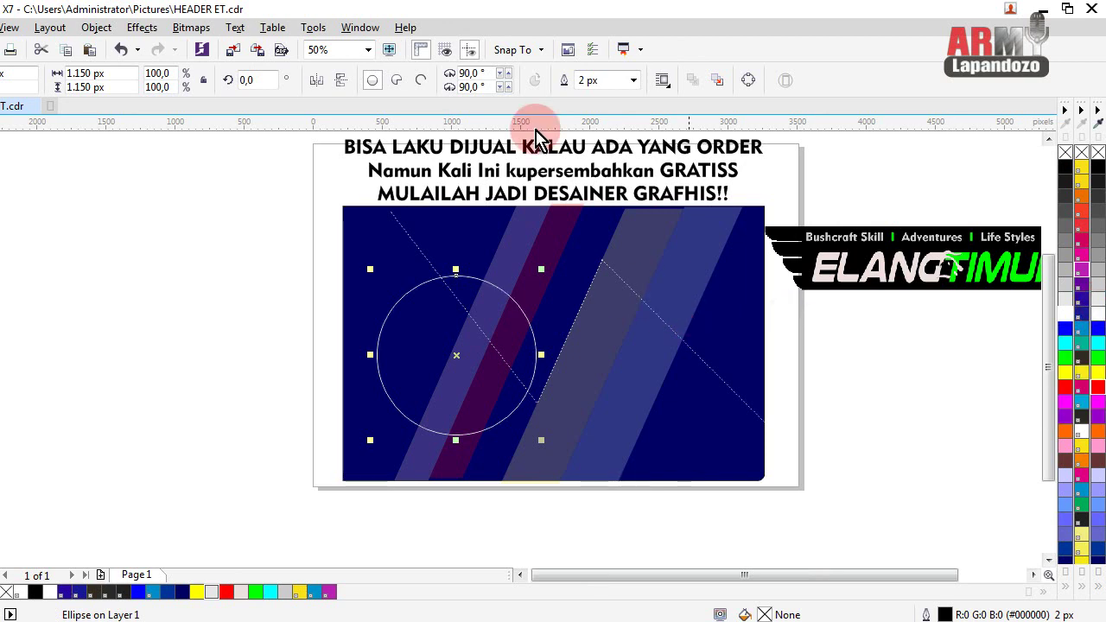
pyautogui.click(634, 80)
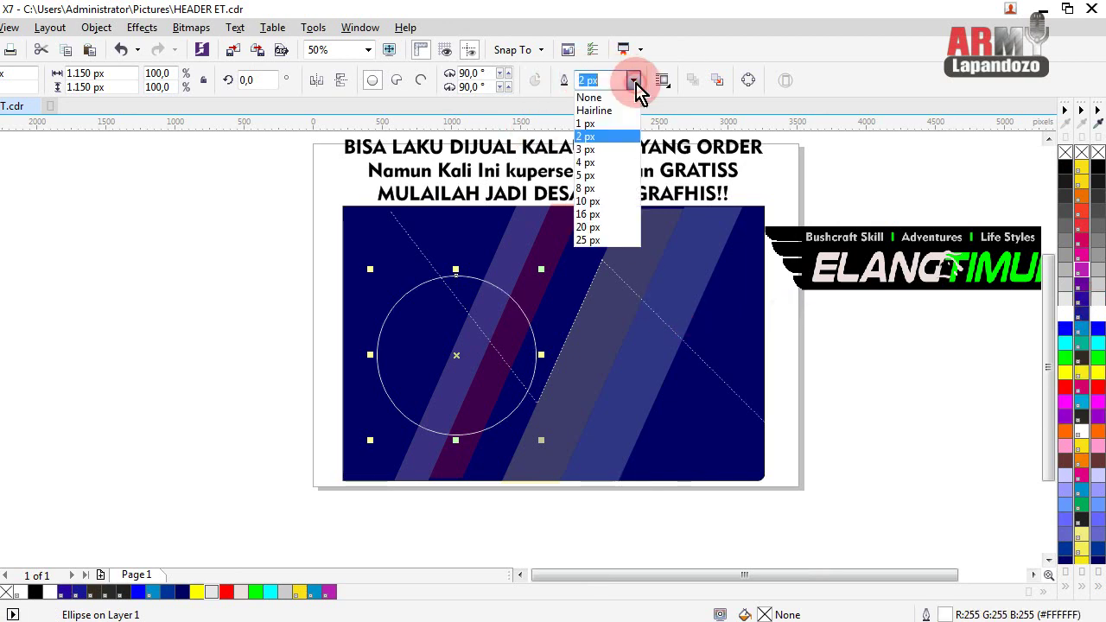
pyautogui.click(604, 203)
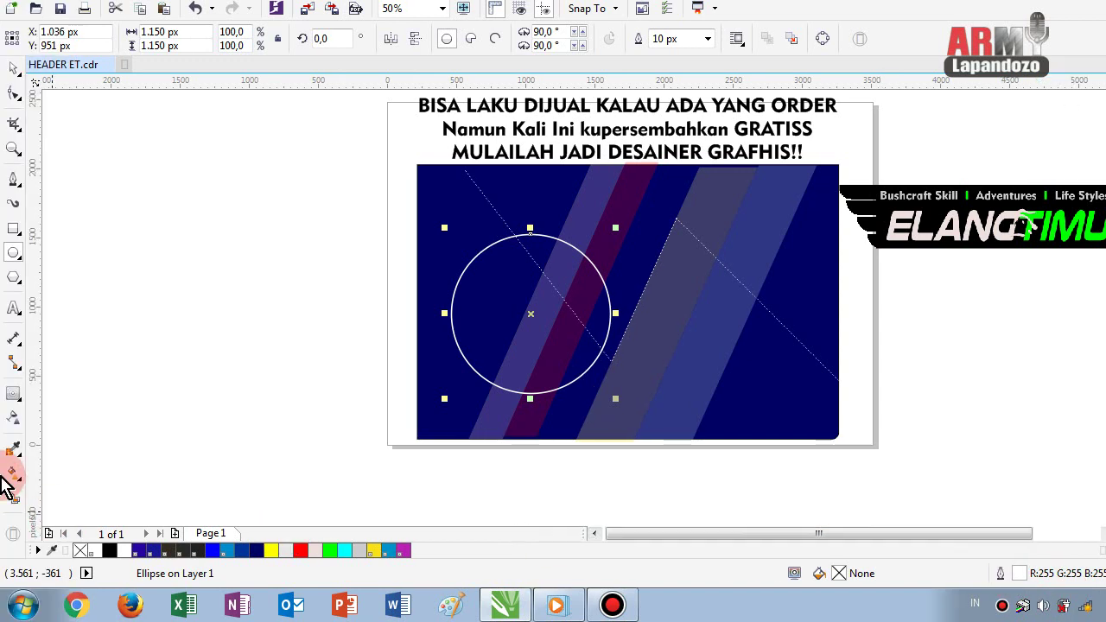
# - Apply a uniform transparency of 66 to the white-outlined circle
pyautogui.click(13, 416)
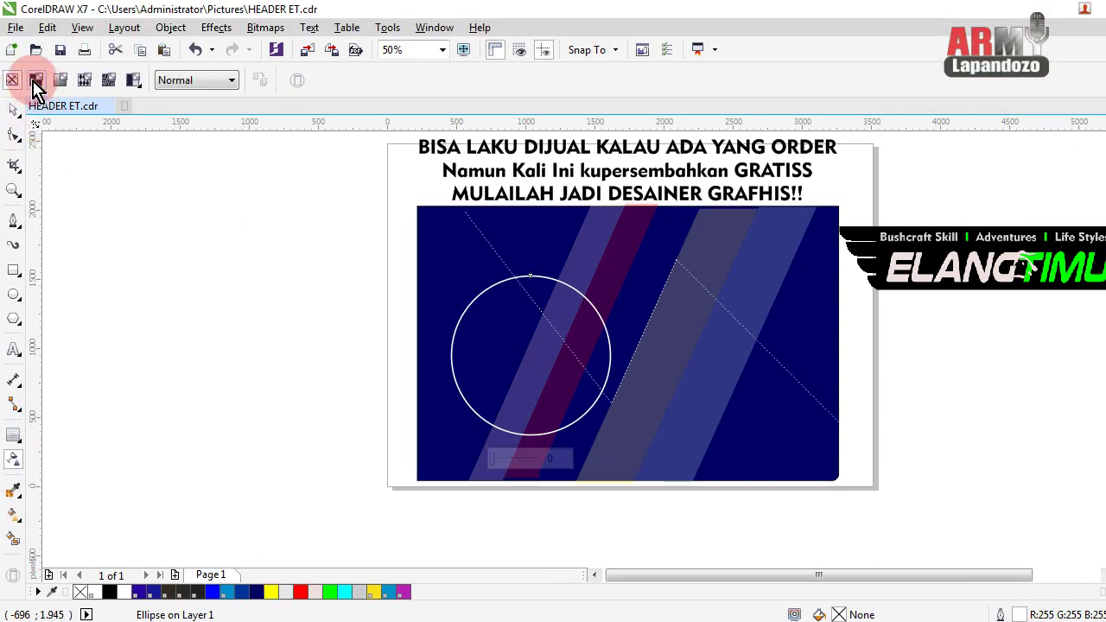
pyautogui.click(35, 79)
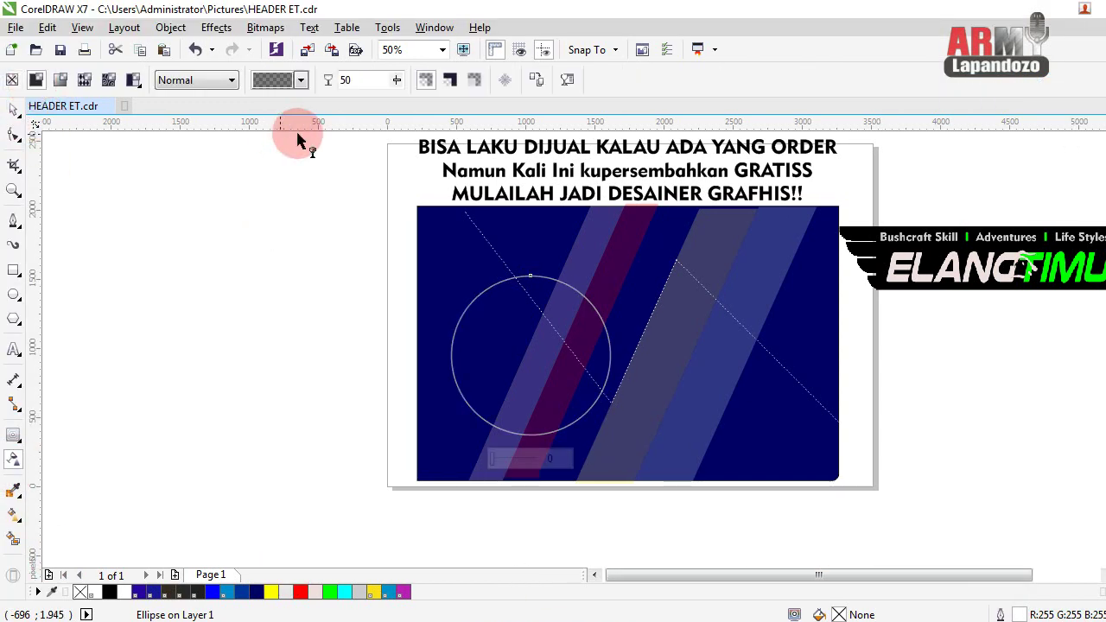
pyautogui.moveTo(404, 81); pyautogui.dragTo(420, 103)
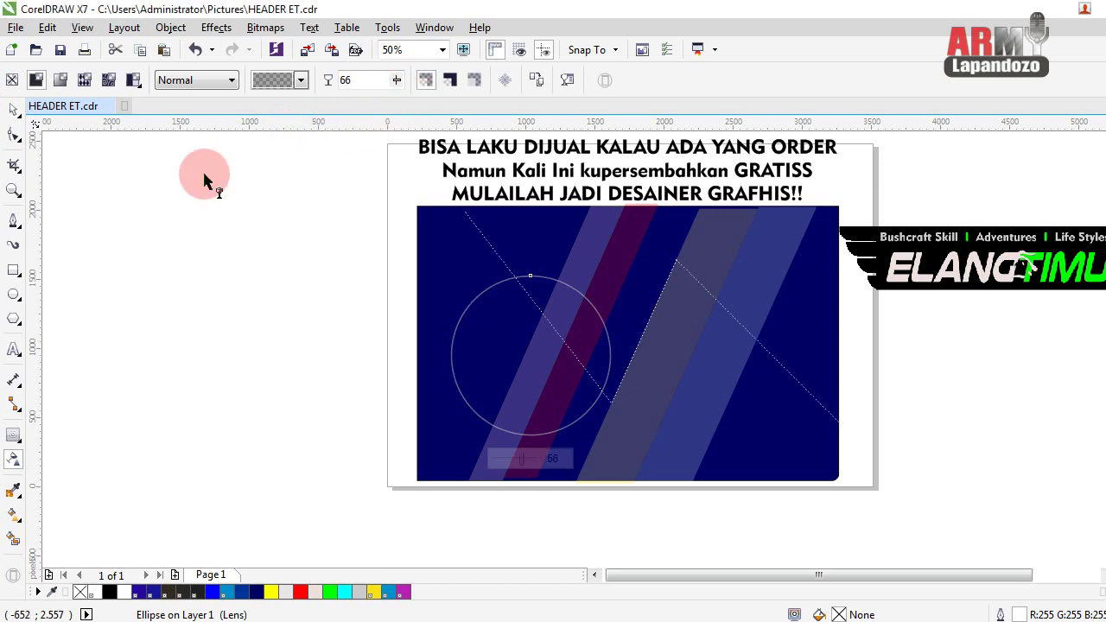
pyautogui.click(13, 109)
pyautogui.click(197, 259)
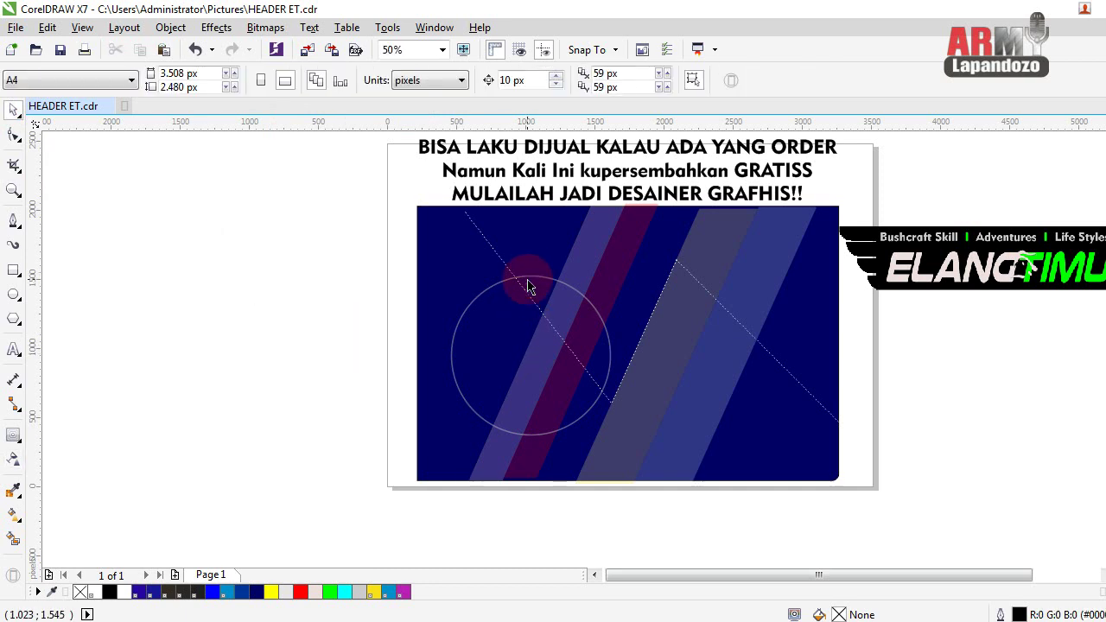
# - Place a yellow-filled copy of the circle, scaled down to about 594 px, on the upper bend of the dashed line
pyautogui.moveTo(529, 287); pyautogui.dragTo(714, 227)
pyautogui.click(740, 250)
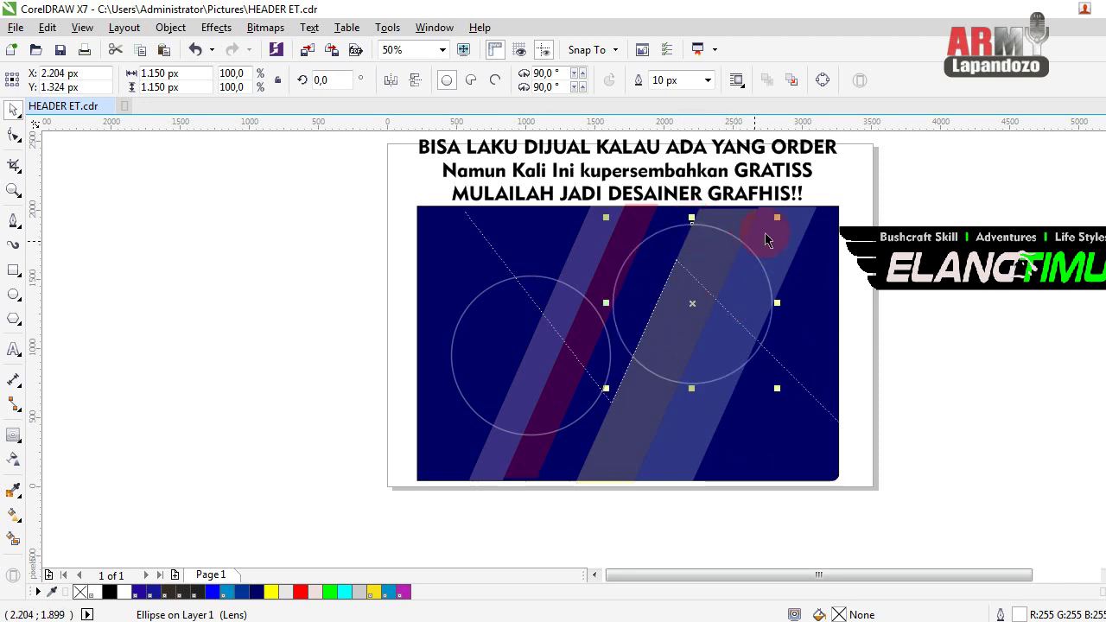
pyautogui.moveTo(780, 214); pyautogui.dragTo(717, 326)
pyautogui.click(641, 348)
pyautogui.moveTo(653, 342); pyautogui.dragTo(672, 285)
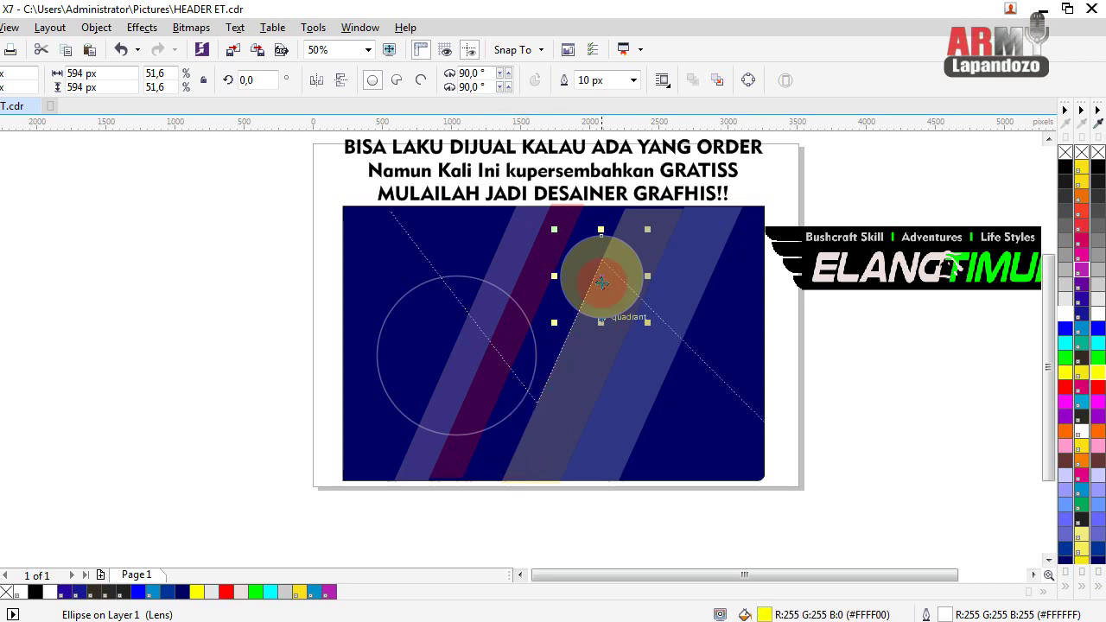
# - Copy the yellow circle down along the dashed line and fill the copy with cyan
pyautogui.moveTo(602, 277); pyautogui.dragTo(683, 334)
pyautogui.click(788, 346)
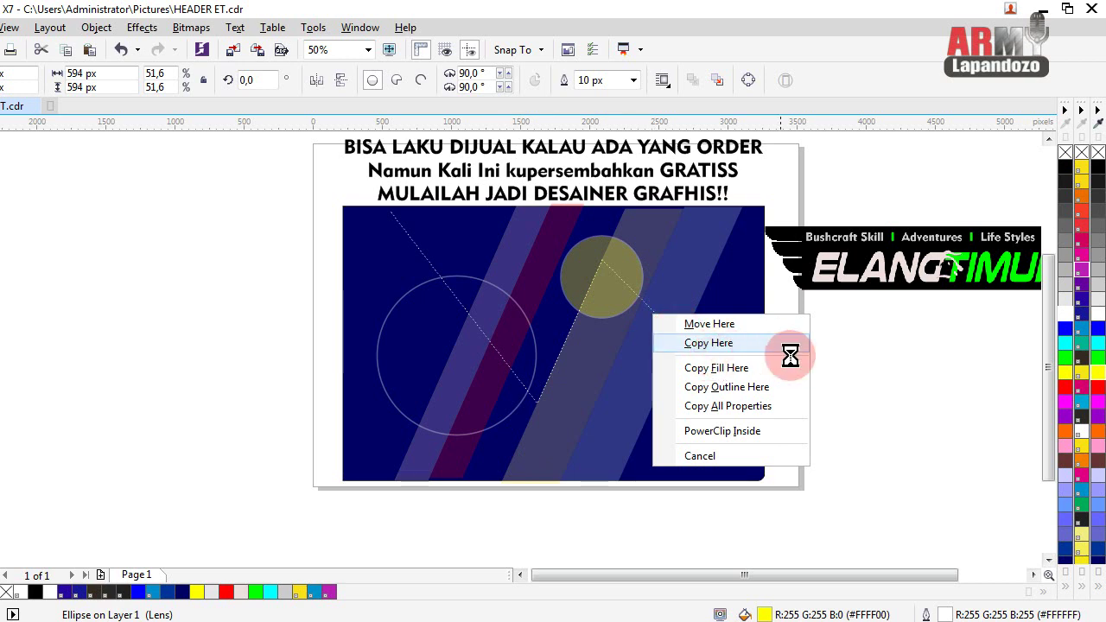
pyautogui.click(1068, 344)
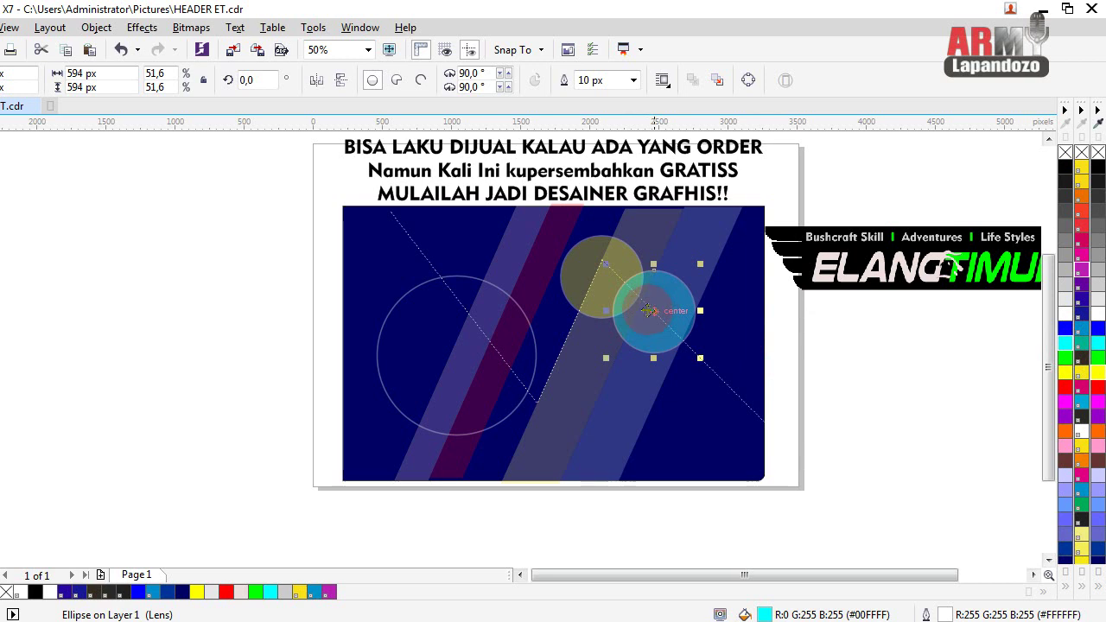
# - Copy the cyan circle further down the dashed line and fill the copy with PANTONE Violet C
pyautogui.moveTo(663, 317); pyautogui.dragTo(719, 366)
pyautogui.click(763, 396)
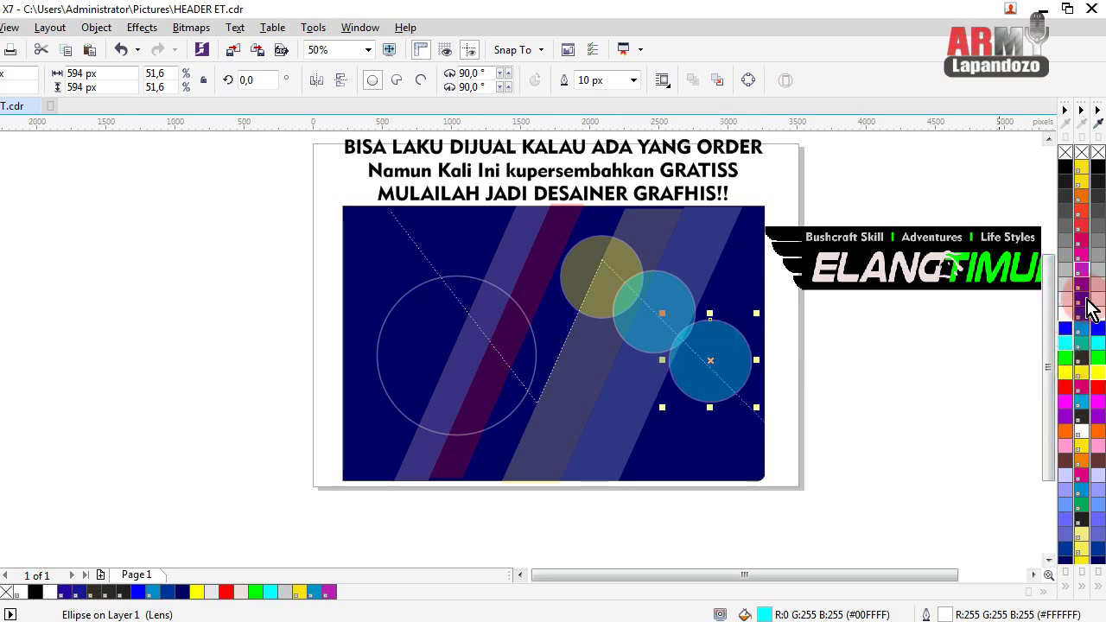
pyautogui.moveTo(1083, 288); pyautogui.dragTo(718, 361)
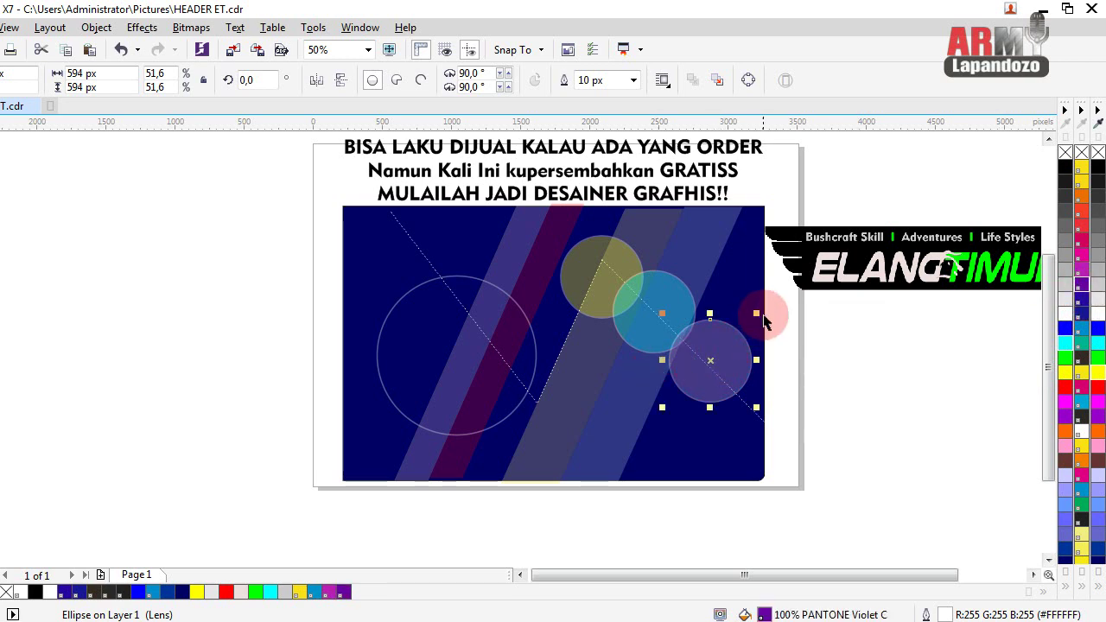
# - Scale down the violet circle and reduce the cyan circle to about 474 px
pyautogui.moveTo(756, 313); pyautogui.dragTo(678, 349)
pyautogui.click(677, 292)
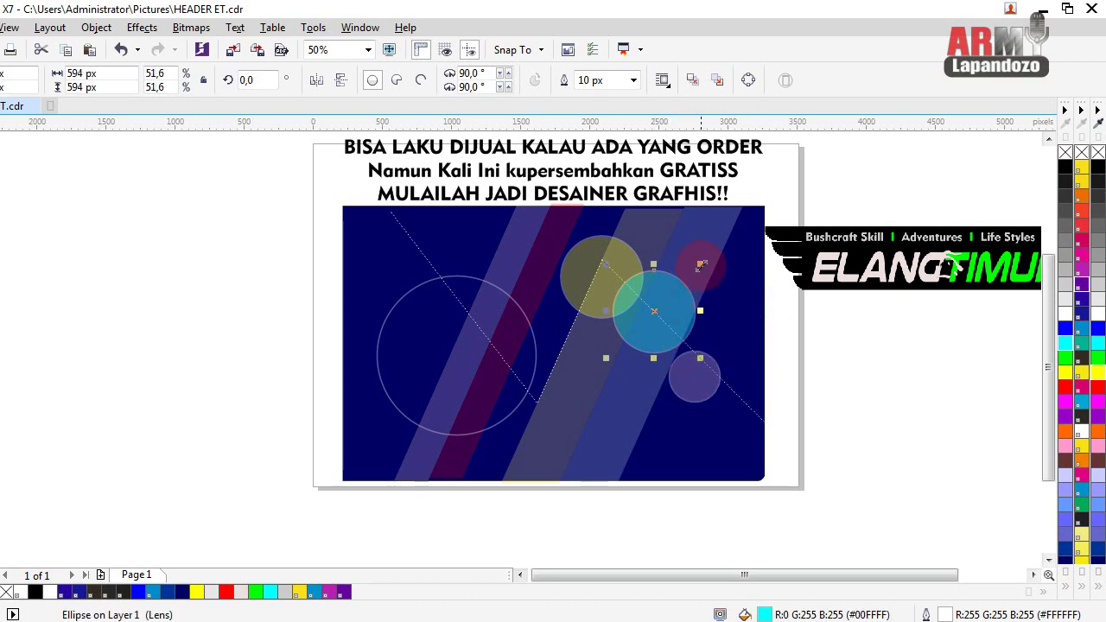
pyautogui.moveTo(700, 269); pyautogui.dragTo(691, 299)
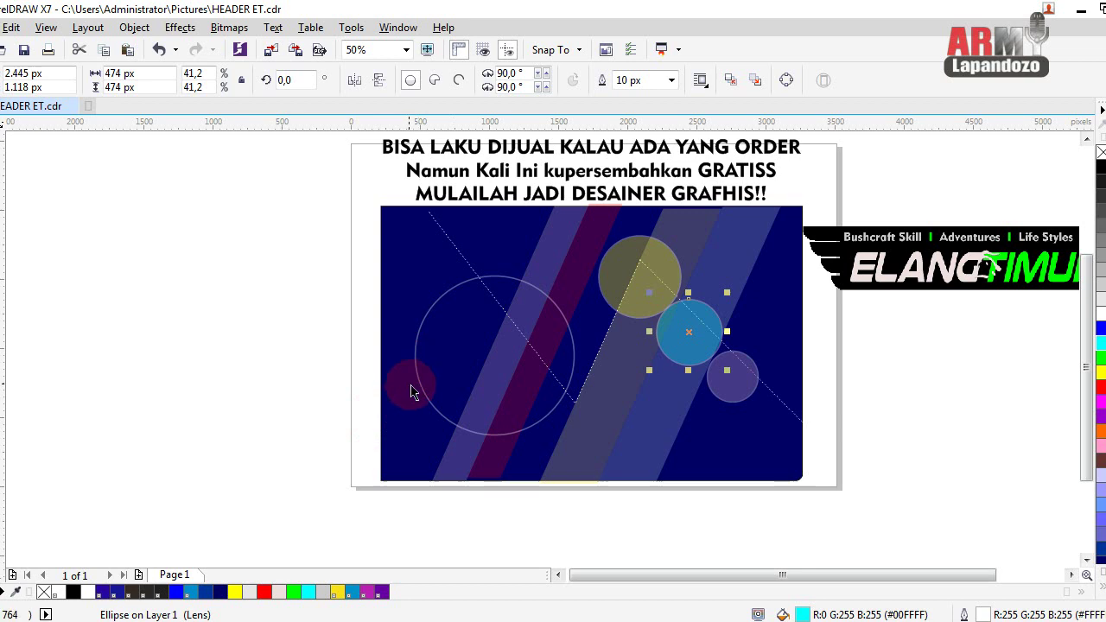
# - Copy the large unfilled circle down and to its right, and scale the copy down to about 787 px
pyautogui.click(430, 403)
pyautogui.moveTo(429, 403); pyautogui.dragTo(509, 442)
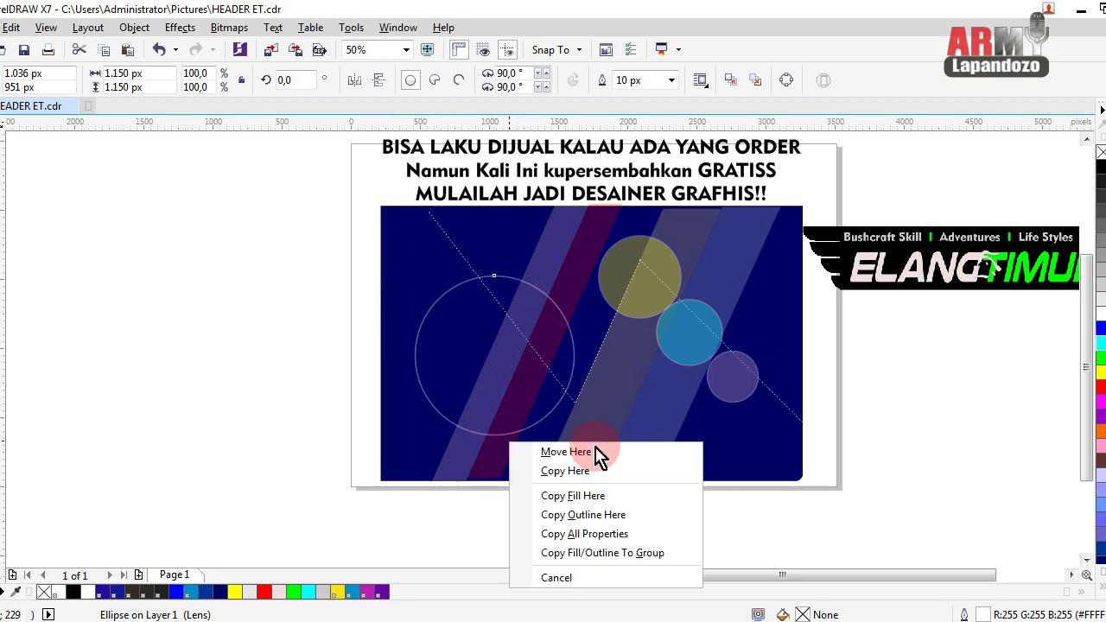
pyautogui.click(585, 469)
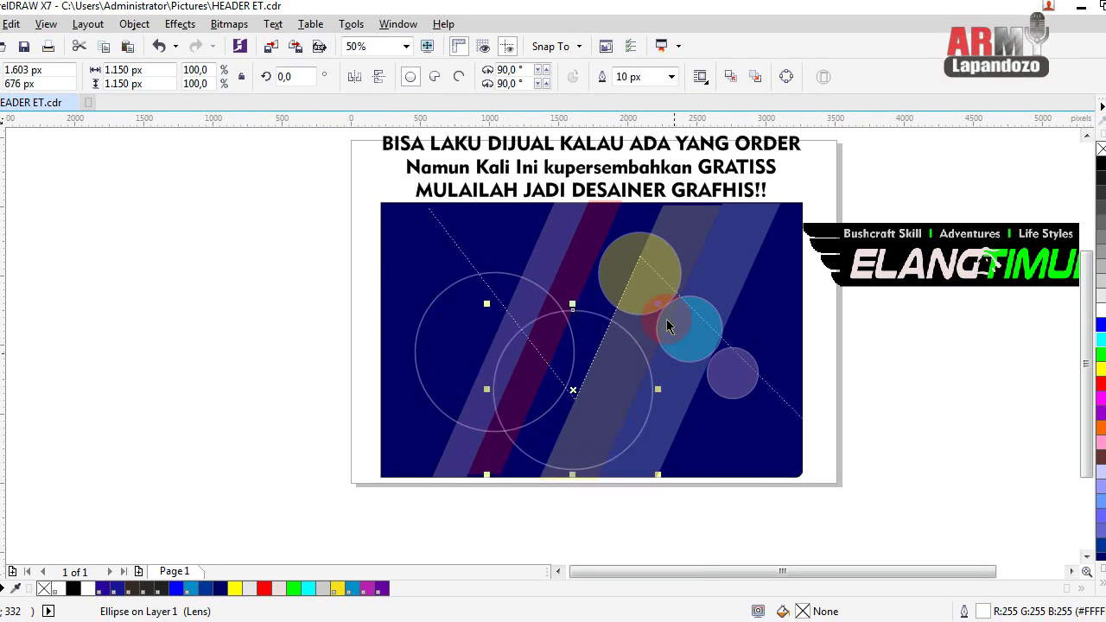
pyautogui.moveTo(657, 304); pyautogui.dragTo(614, 348)
pyautogui.click(234, 364)
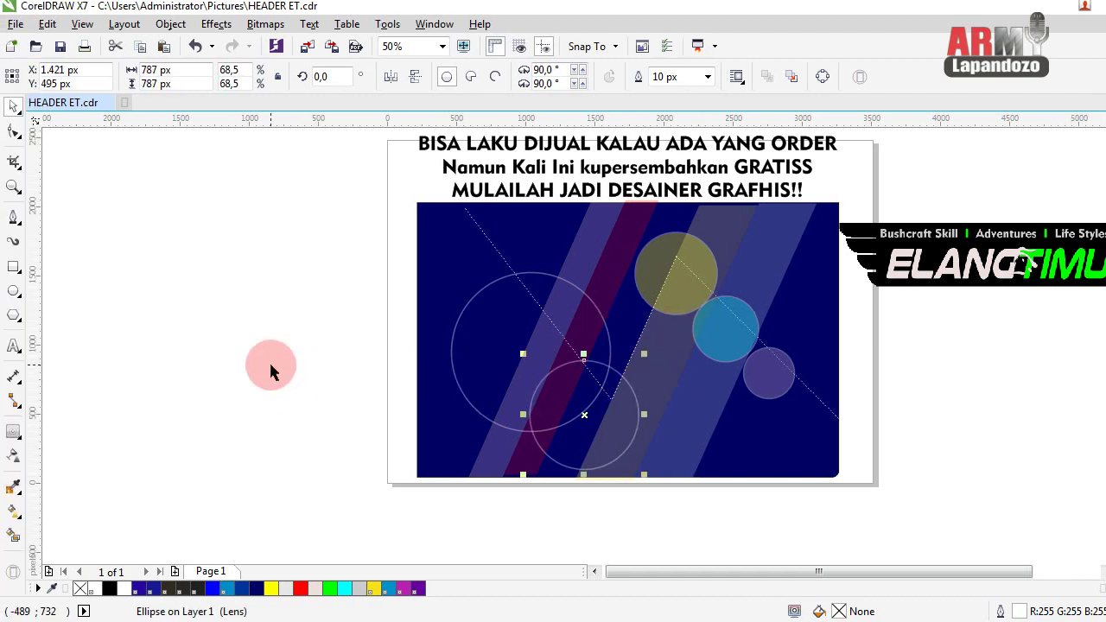
# - Nudge the smaller unfilled circle up and right to X 1.481 px, Y 575 px, and set its outline colour to yellow
pyautogui.press('Up')
pyautogui.press('Up')
pyautogui.press('Up')
pyautogui.press('Up')
pyautogui.press('Up')
pyautogui.press('Up')
pyautogui.press('Up')
pyautogui.press('Right')
pyautogui.press('Right')
pyautogui.press('Right')
pyautogui.press('Right')
pyautogui.press('Right')
pyautogui.press('Right')
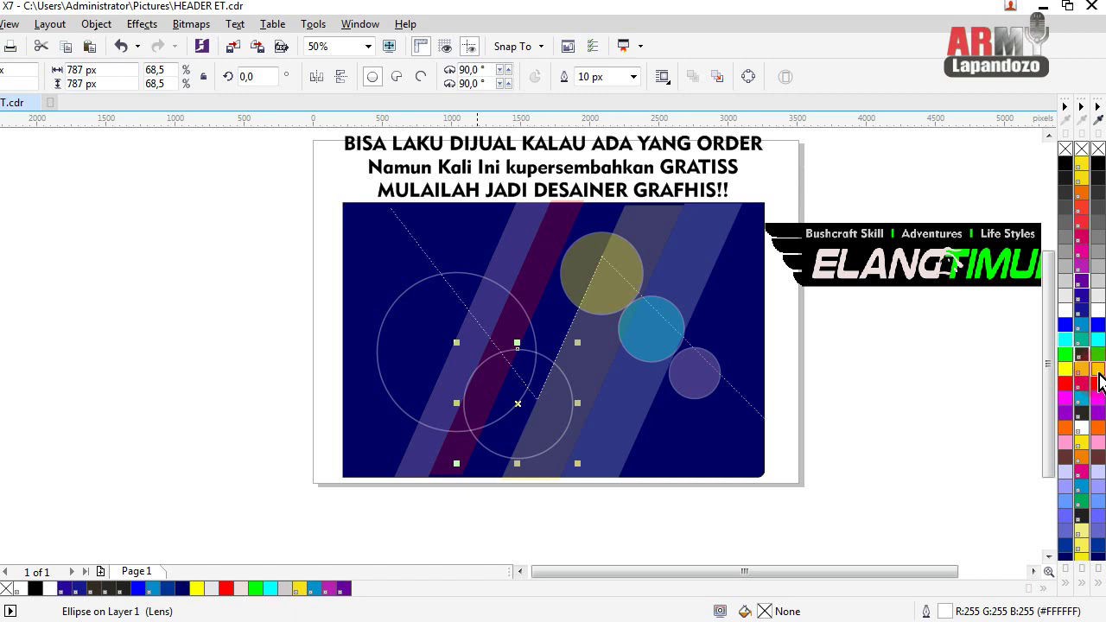
pyautogui.rightClick(1097, 369)
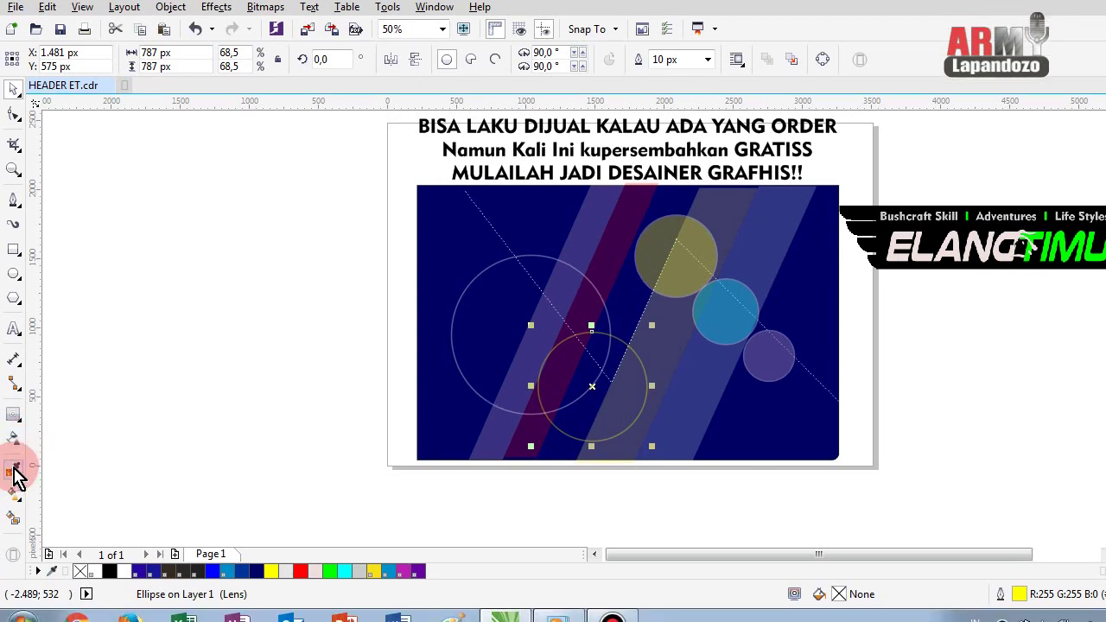
# - Smart-fill the area where the two unfilled circles overlap with cyan, including the pieces cut by the stripe and dashed line
pyautogui.click(14, 470)
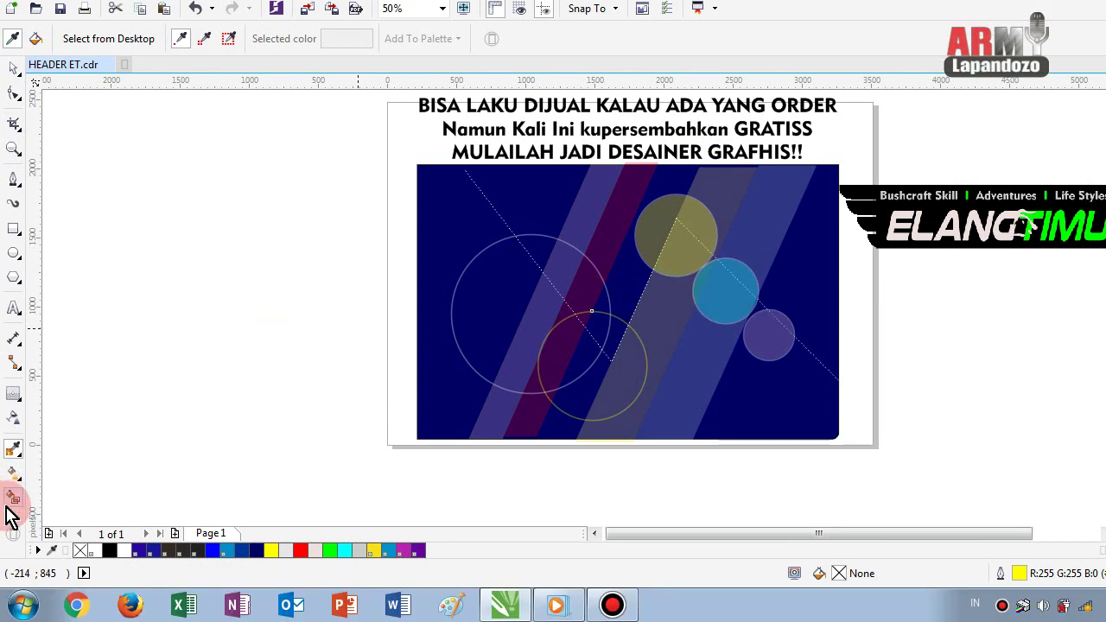
pyautogui.click(14, 499)
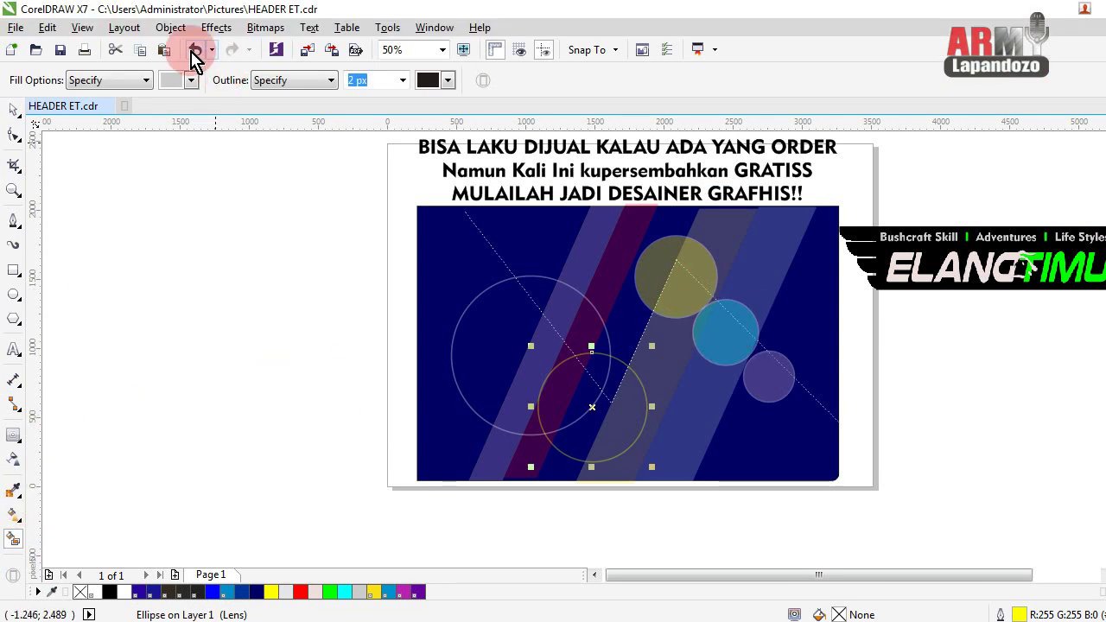
pyautogui.click(191, 80)
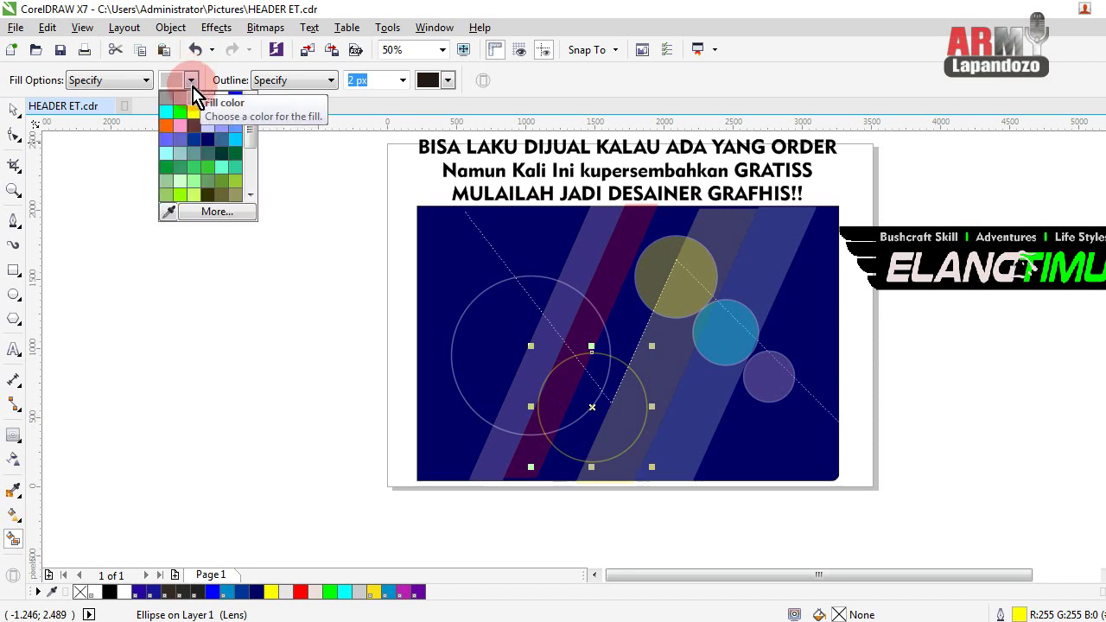
pyautogui.click(165, 112)
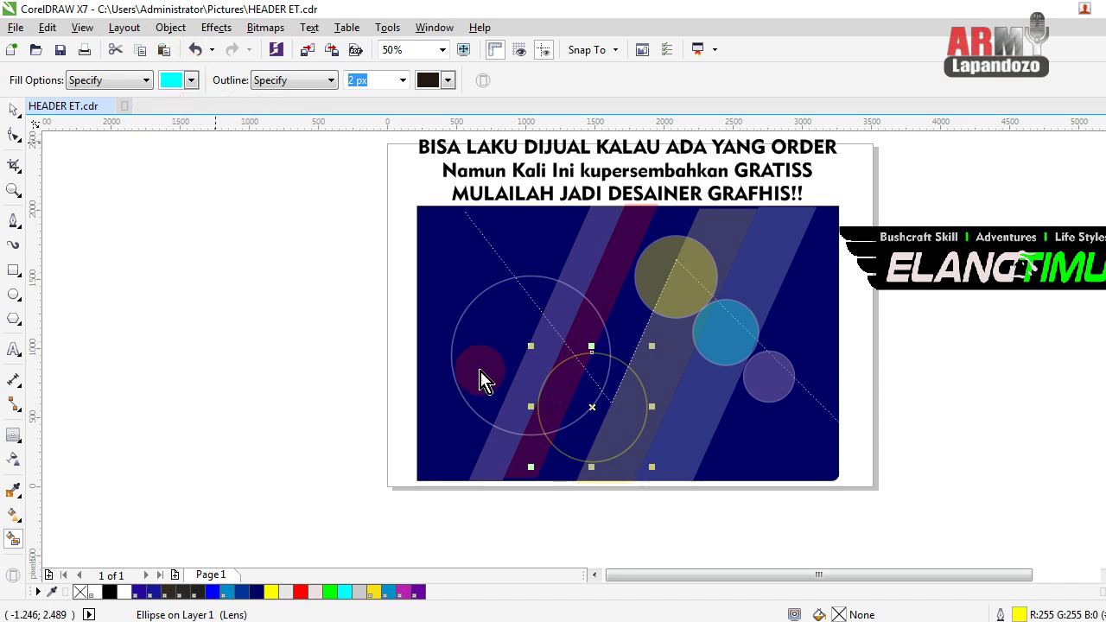
pyautogui.click(562, 390)
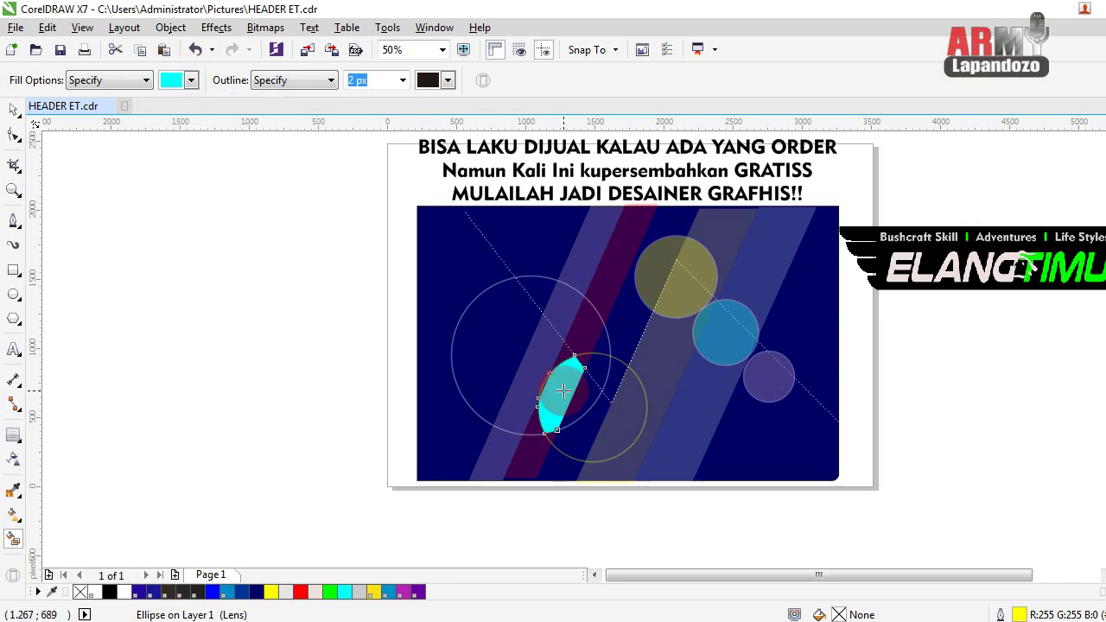
pyautogui.click(581, 390)
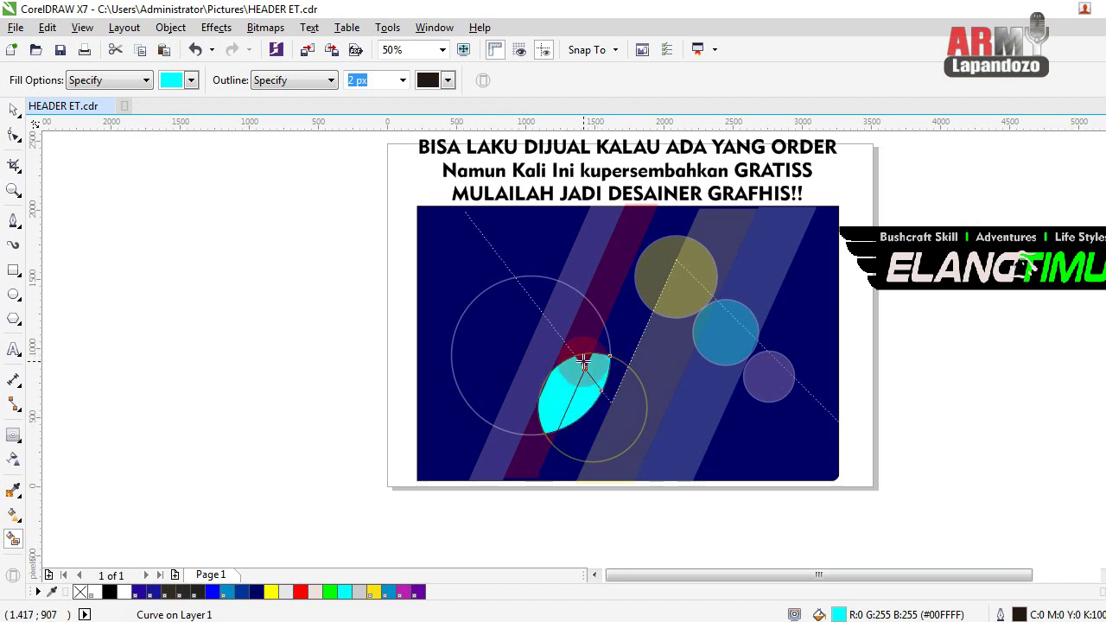
pyautogui.click(390, 356)
pyautogui.click(16, 133)
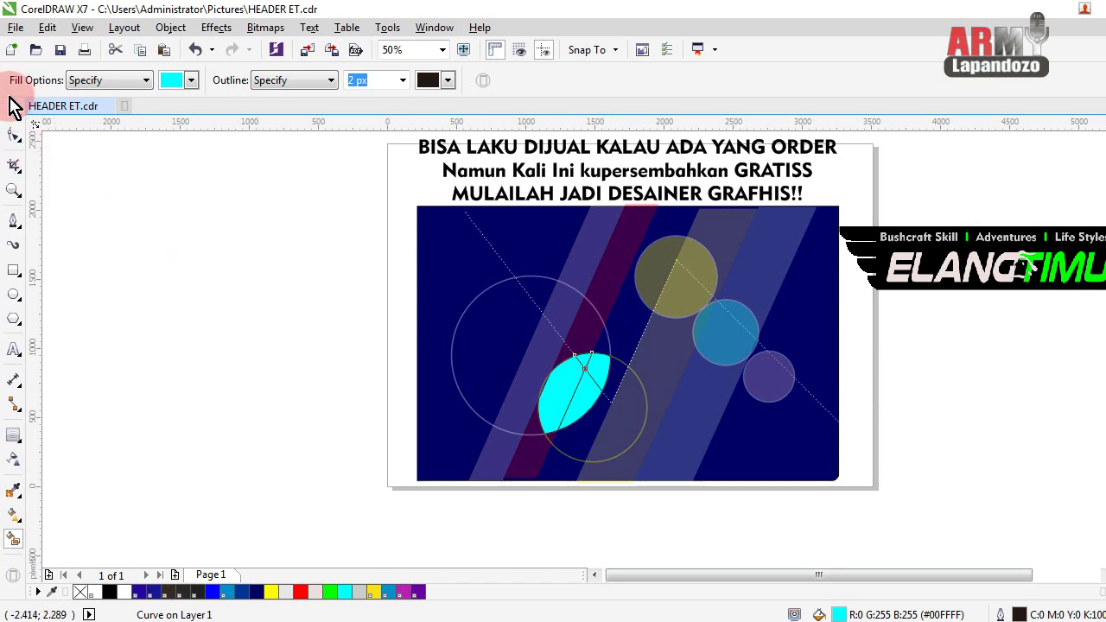
# - Give the cyan overlap pieces a uniform transparency of 76 and remove their outlines
pyautogui.click(13, 111)
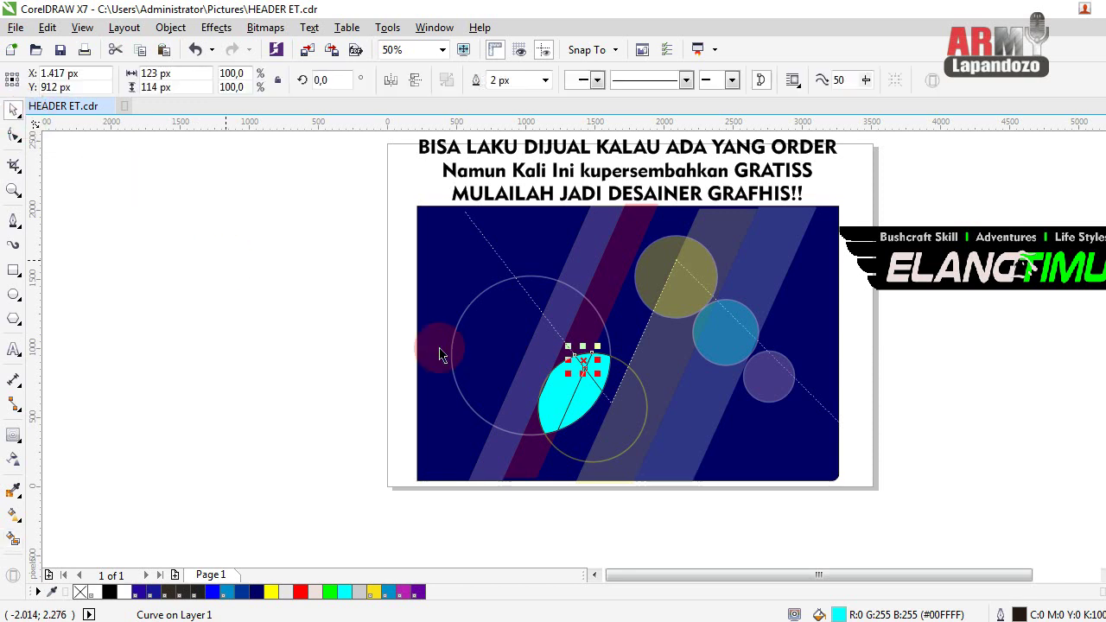
pyautogui.moveTo(399, 310); pyautogui.dragTo(635, 459)
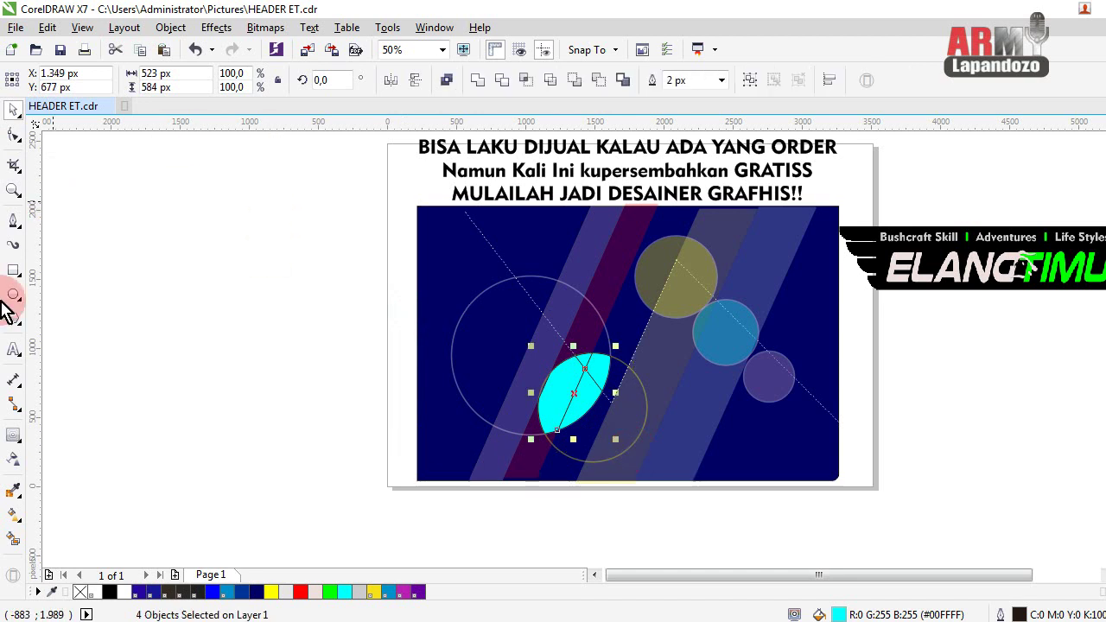
pyautogui.click(16, 458)
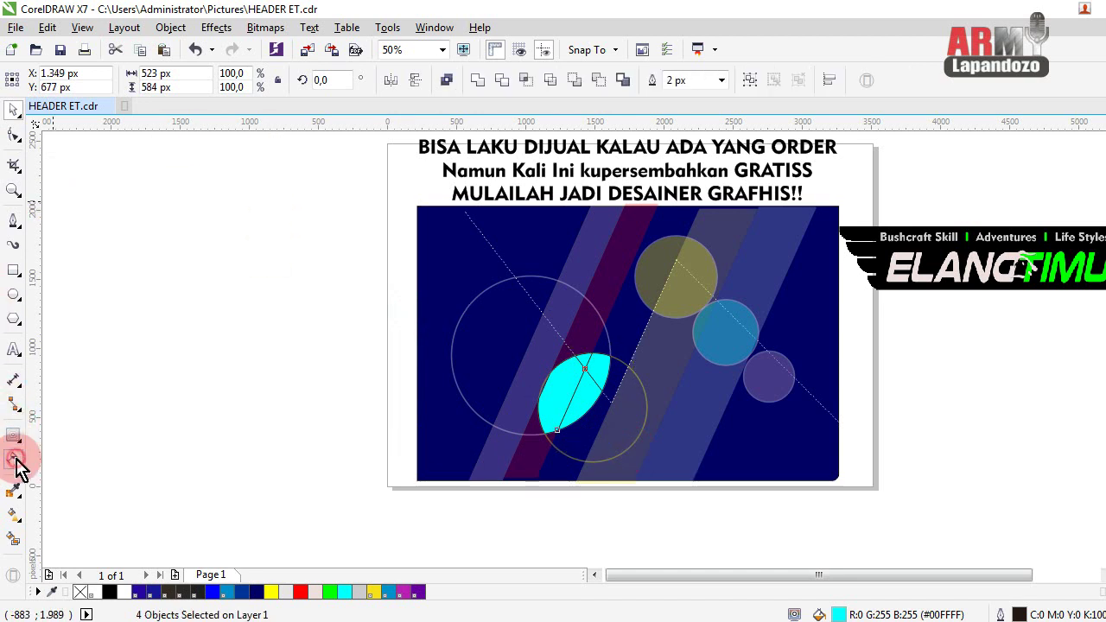
pyautogui.click(36, 79)
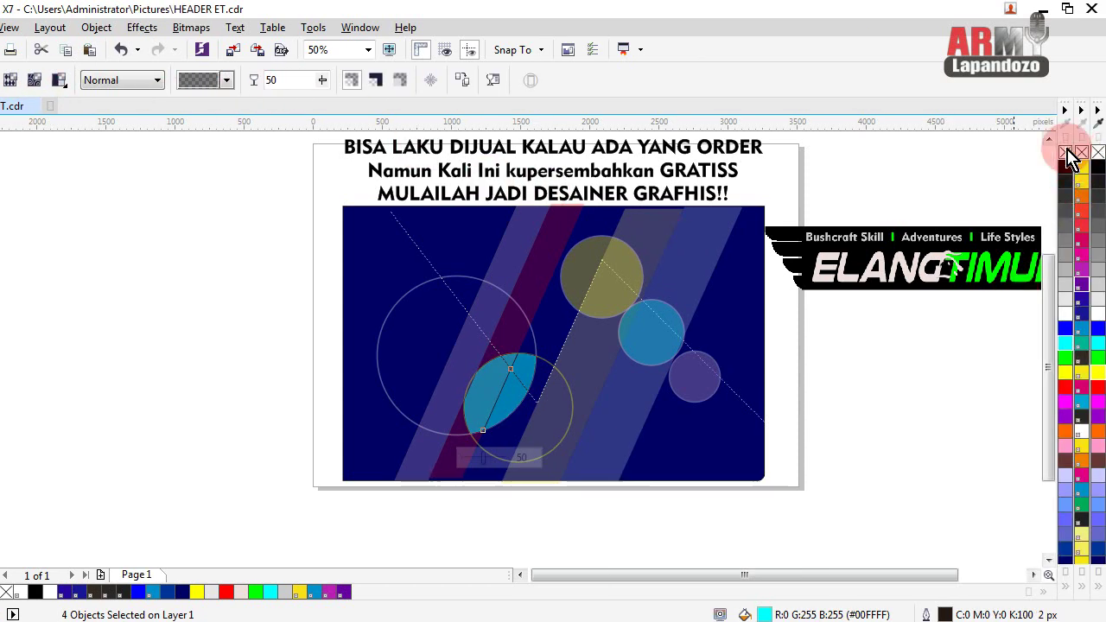
pyautogui.rightClick(1068, 155)
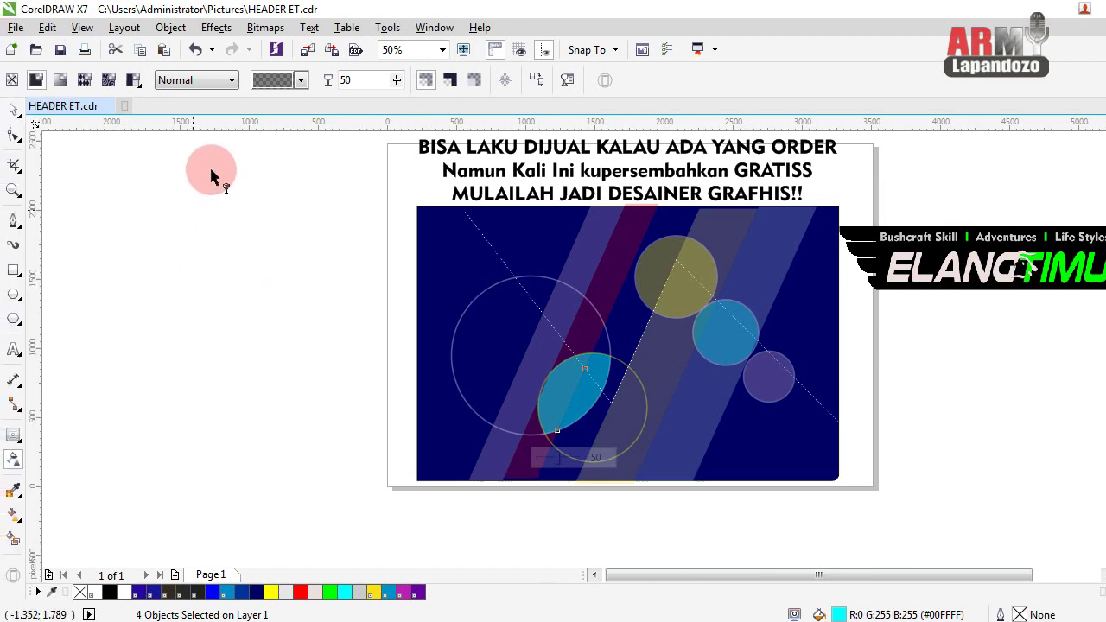
pyautogui.click(396, 79)
pyautogui.click(421, 102)
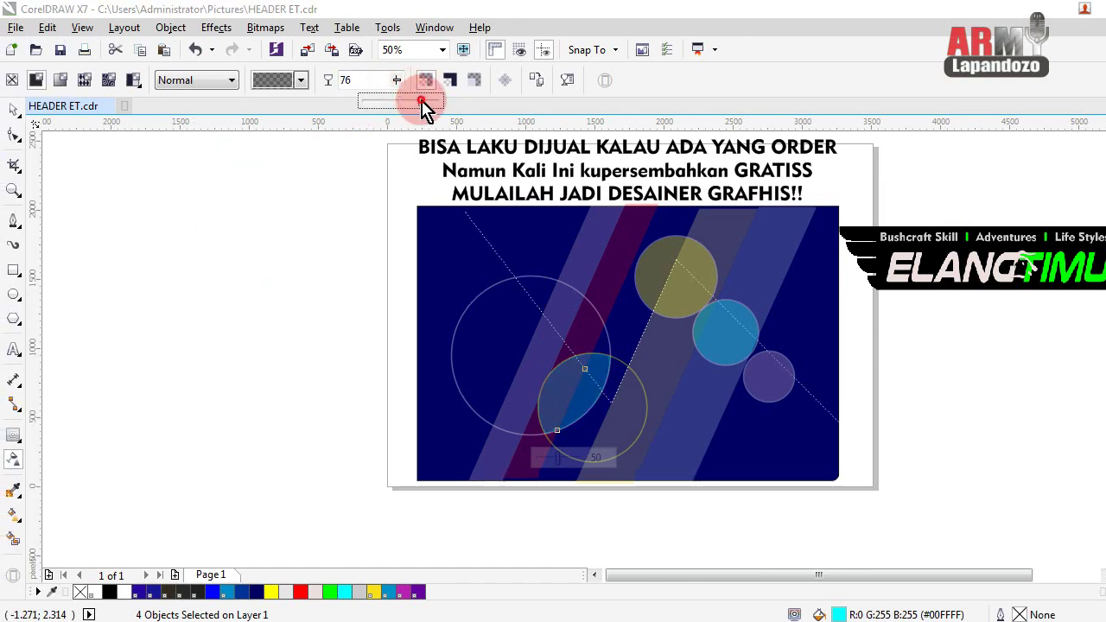
pyautogui.click(13, 113)
pyautogui.click(163, 215)
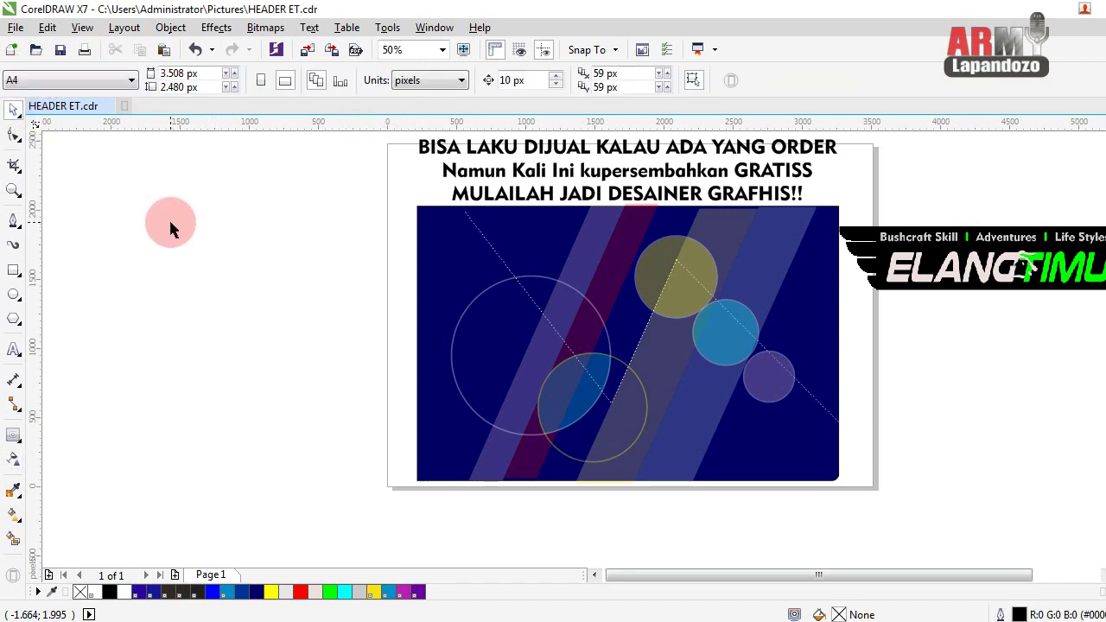
# - Group the stripes, dashed lines, circles and overlap pieces on the navy background
pyautogui.moveTo(337, 189); pyautogui.dragTo(872, 494)
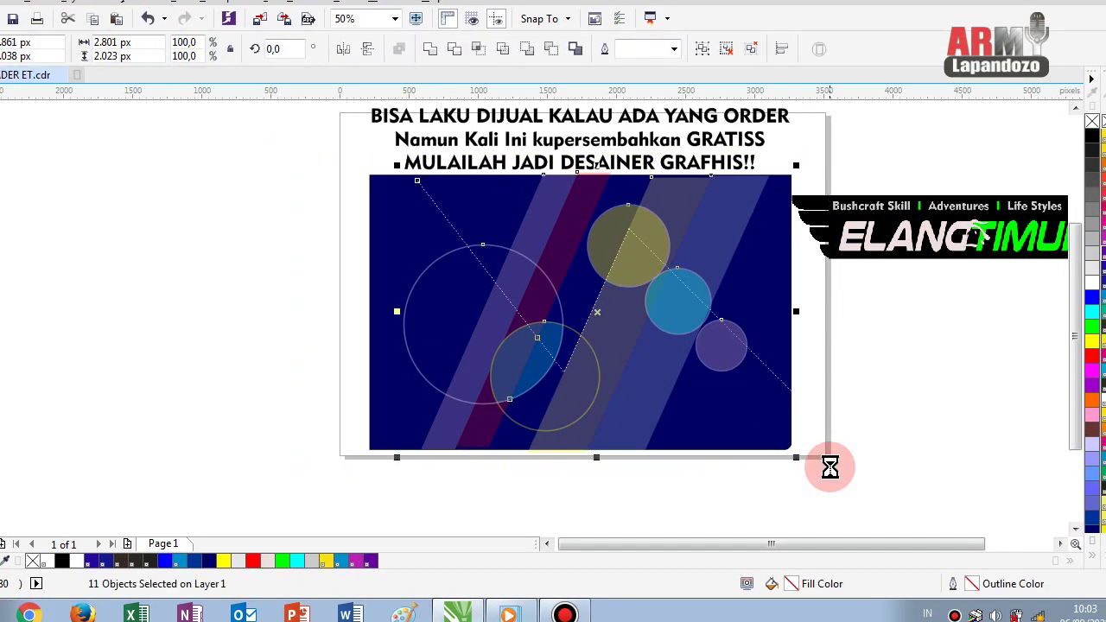
pyautogui.hotkey('ctrl', 'g')
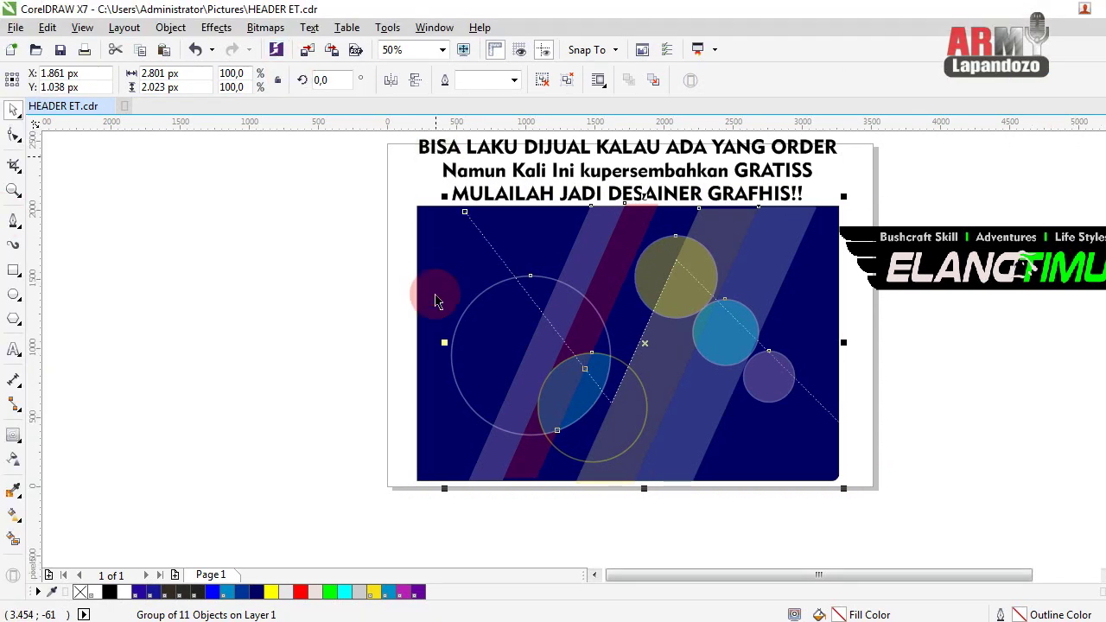
# - Move the ELANGTIMUR logo onto the middle of the navy background and bring it to the front of the page
pyautogui.click(892, 269)
pyautogui.moveTo(772, 291)
pyautogui.mouseDown()
pyautogui.moveTo(514, 363)
pyautogui.moveTo(522, 345)
pyautogui.mouseUp()
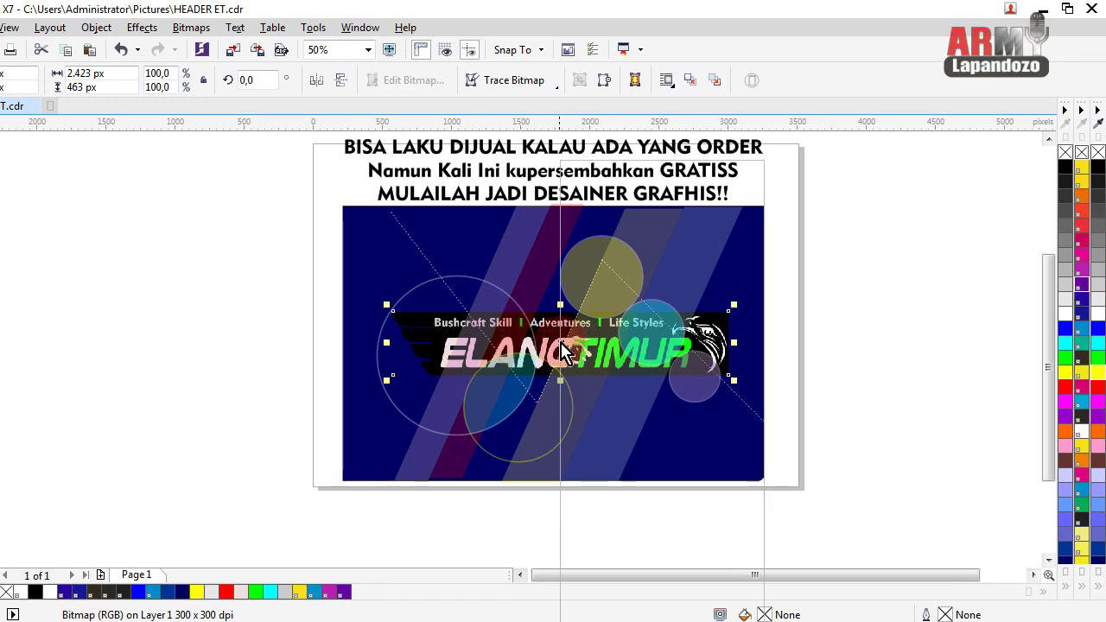
pyautogui.rightClick(561, 344)
pyautogui.click(684, 453)
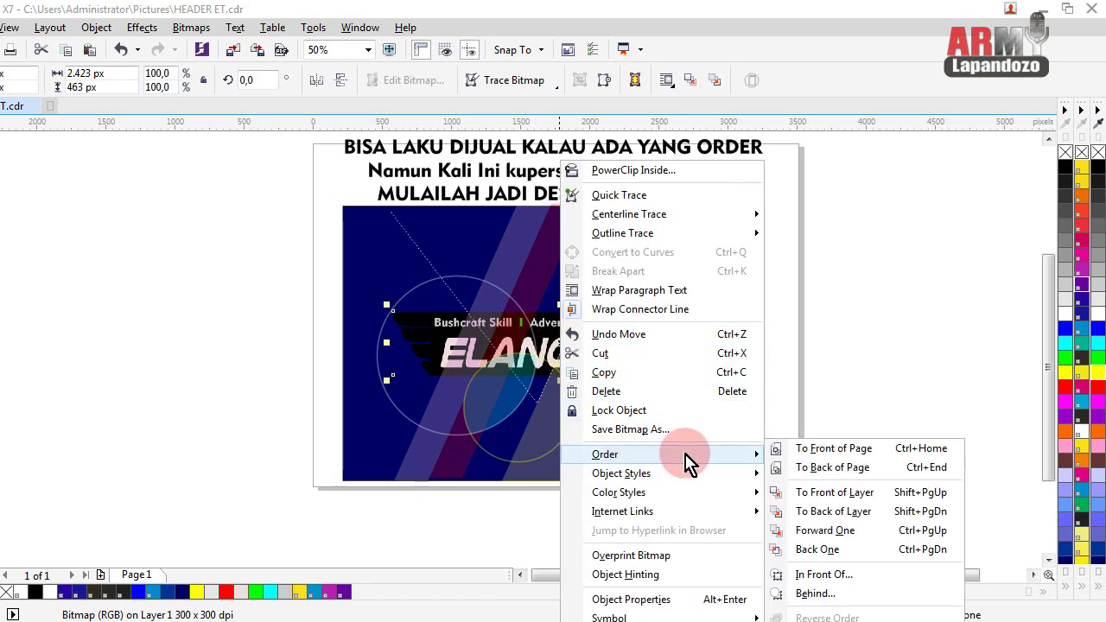
pyautogui.click(813, 449)
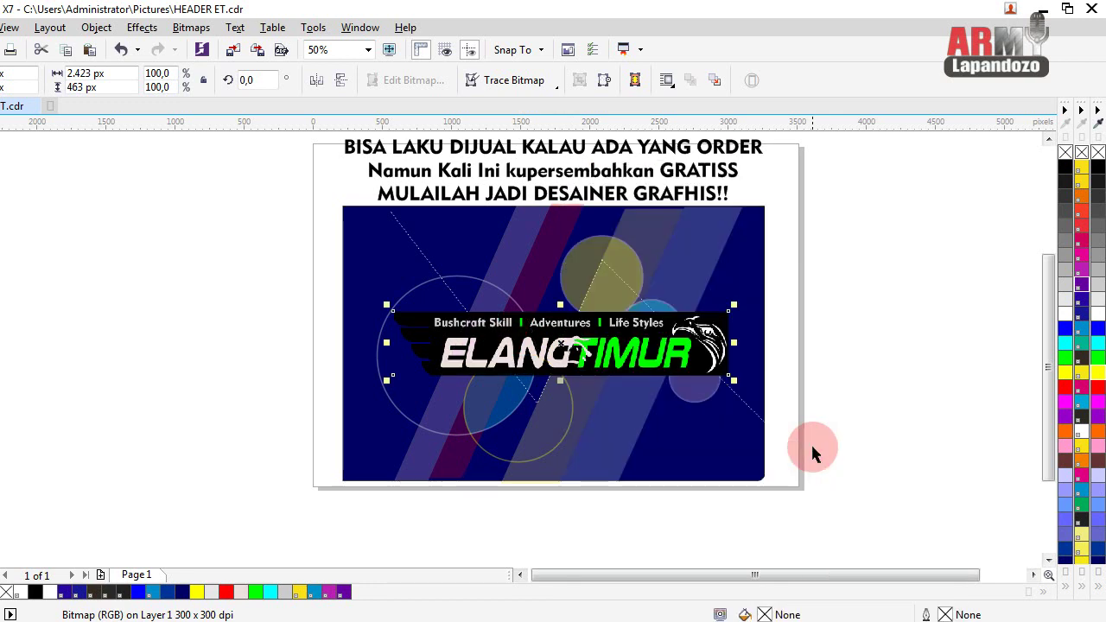
# - Nudge the ELANGTIMUR logo slightly left to centre it across the navy background
pyautogui.press('Left')
pyautogui.press('Left')
pyautogui.press('Left')
pyautogui.press('Left')
pyautogui.press('Left')
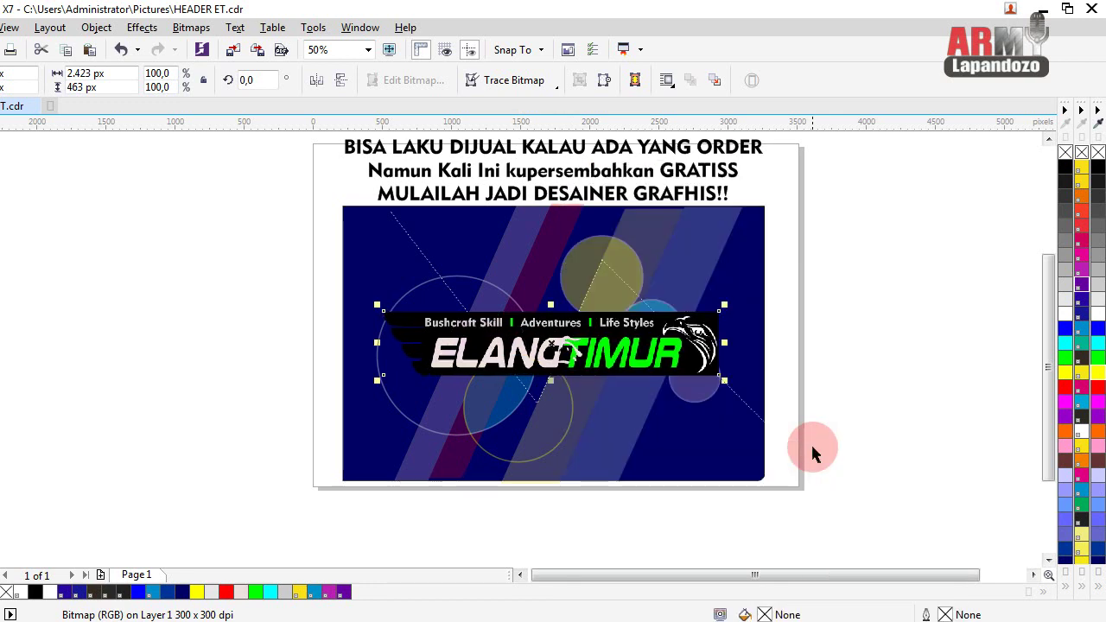
pyautogui.press('Left')
pyautogui.press('Up')
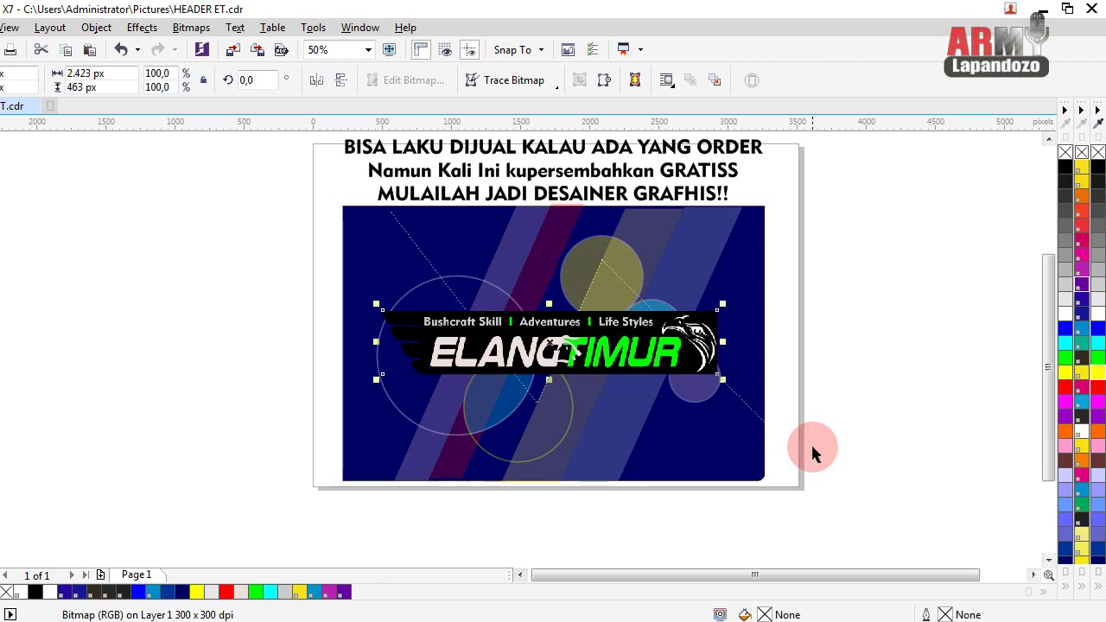
pyautogui.press('Down')
pyautogui.click(864, 438)
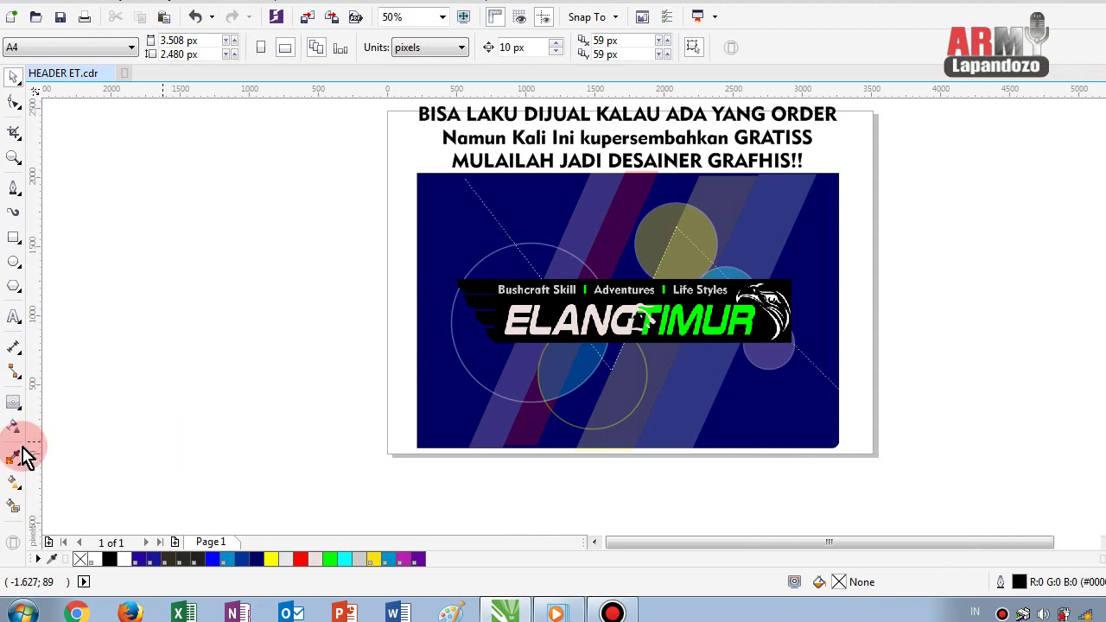
# - Add the Arial 24 pt text "DENGAN FORMAT UKURAN SEPERTI INI" below the page
pyautogui.click(14, 318)
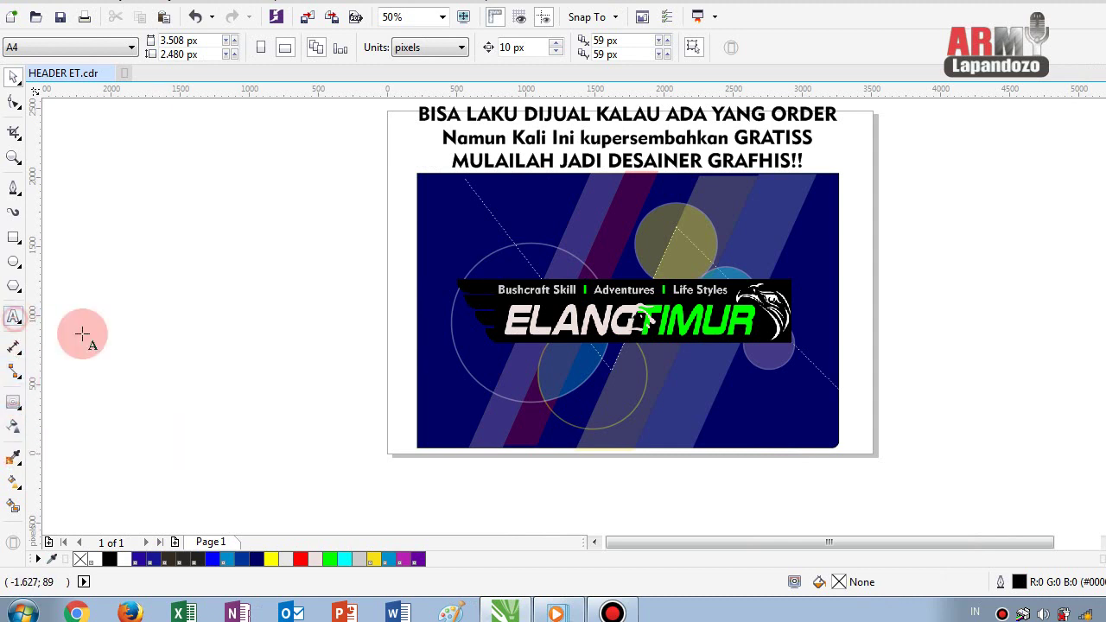
pyautogui.click(496, 475)
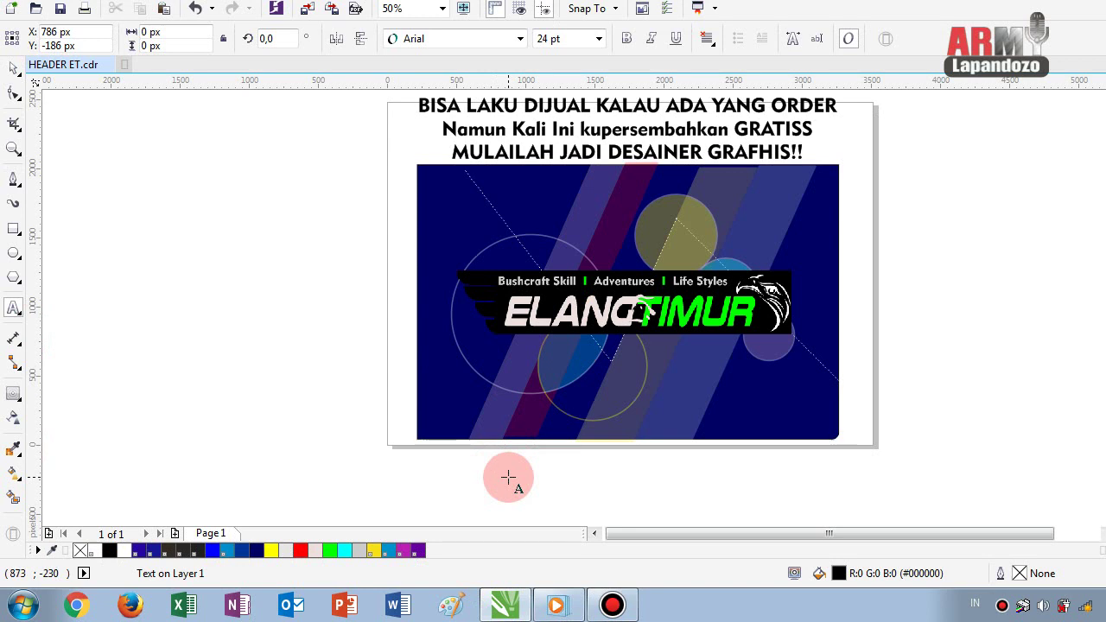
pyautogui.write('DENGAN ')
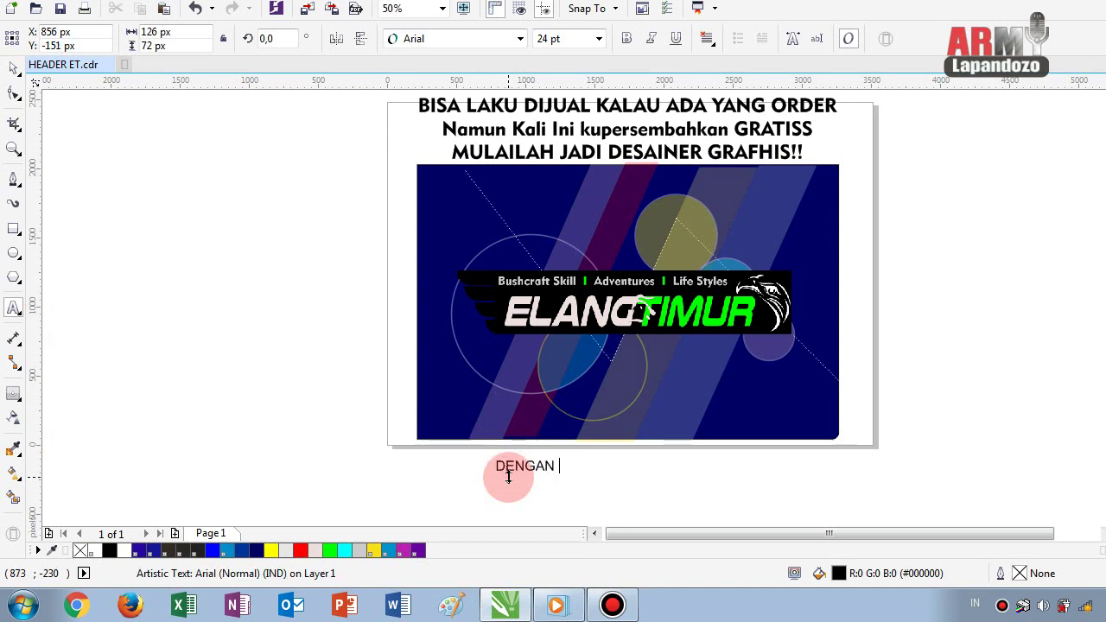
pyautogui.write('FORMAT UKURAN SEPERT')
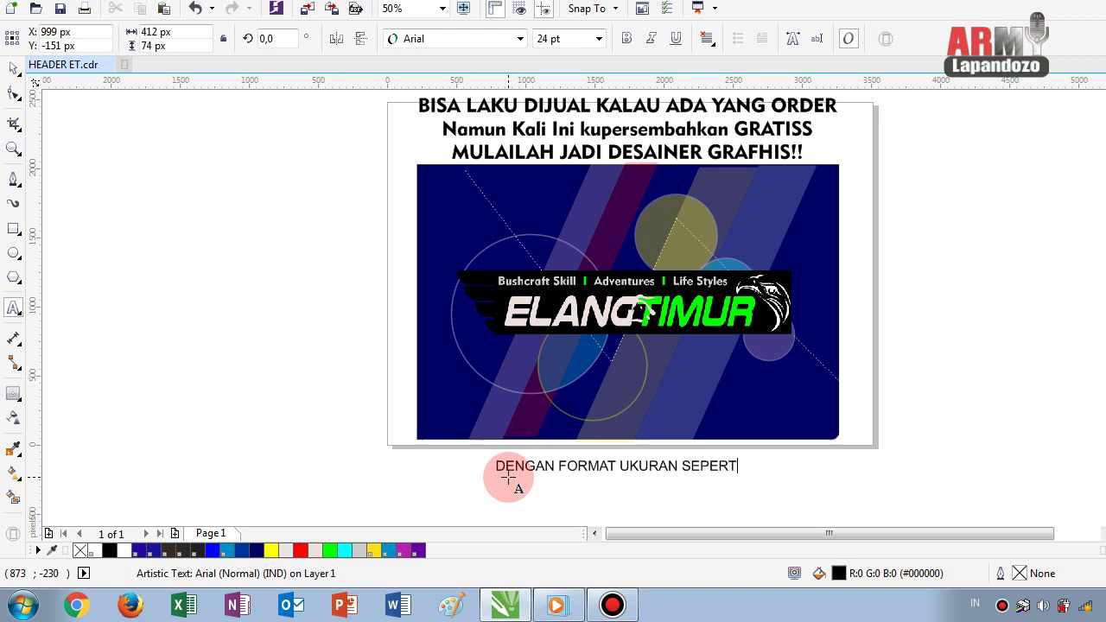
pyautogui.write('I IN')
pyautogui.press('Escape')
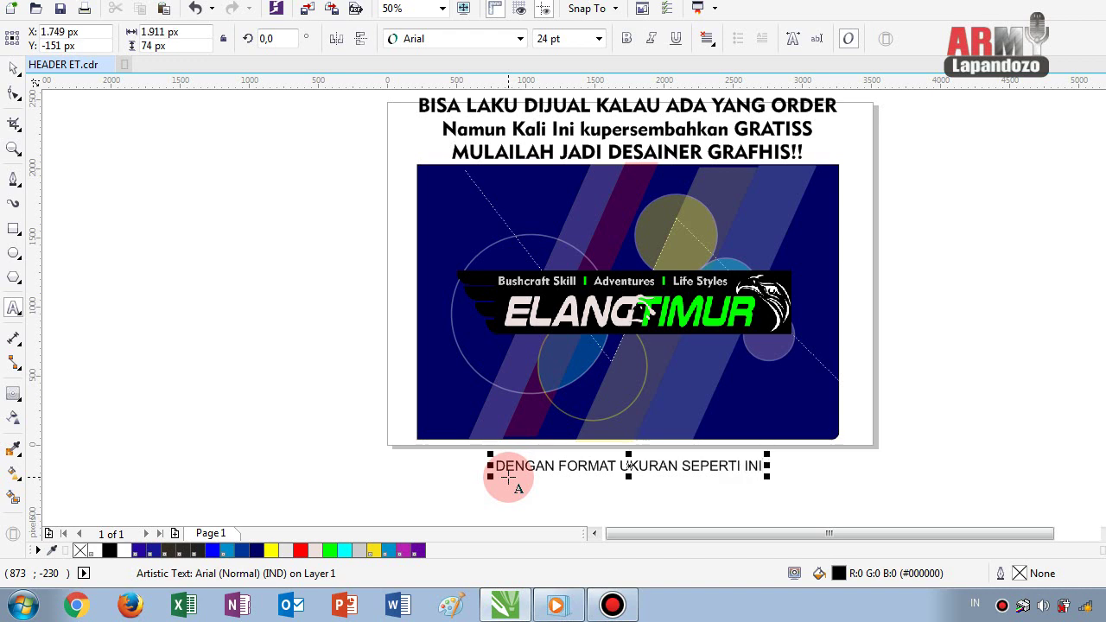
# - Continue the text with "AKAN MUNCUL TAMPILAN YANG SESUAI", add line "PADA 3 MEDIA: TV SHOW, PC/LAPTOP/COMPUTER SERTA MOBILE/SMARTPHONE", and move it left under the page
pyautogui.click(508, 476)
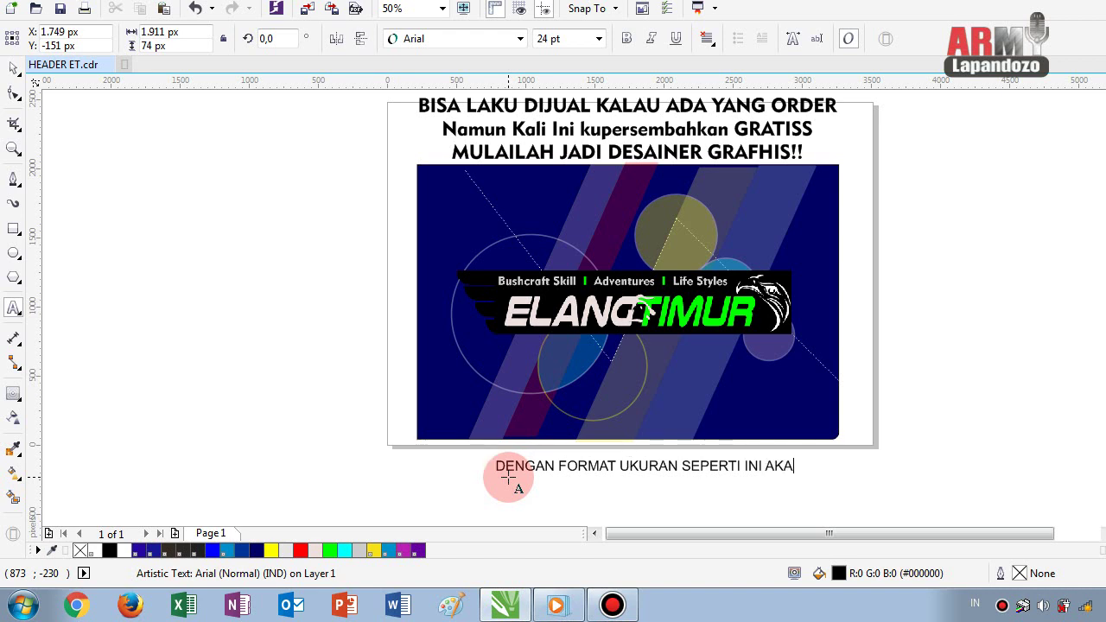
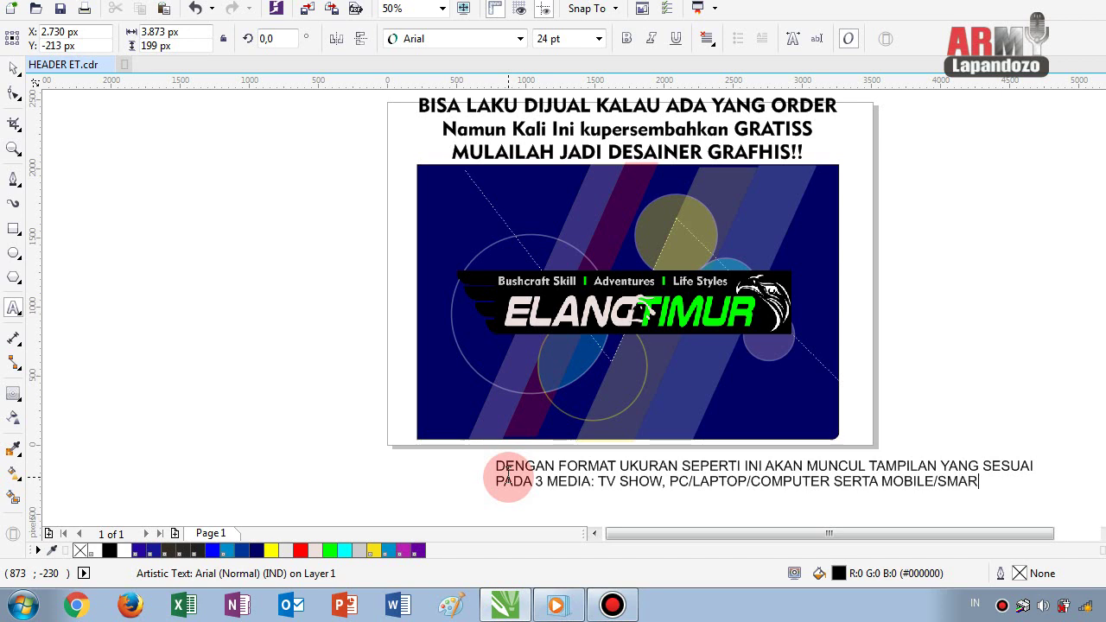
pyautogui.write('HONE')
pyautogui.click(765, 475)
pyautogui.moveTo(765, 475); pyautogui.dragTo(649, 476)
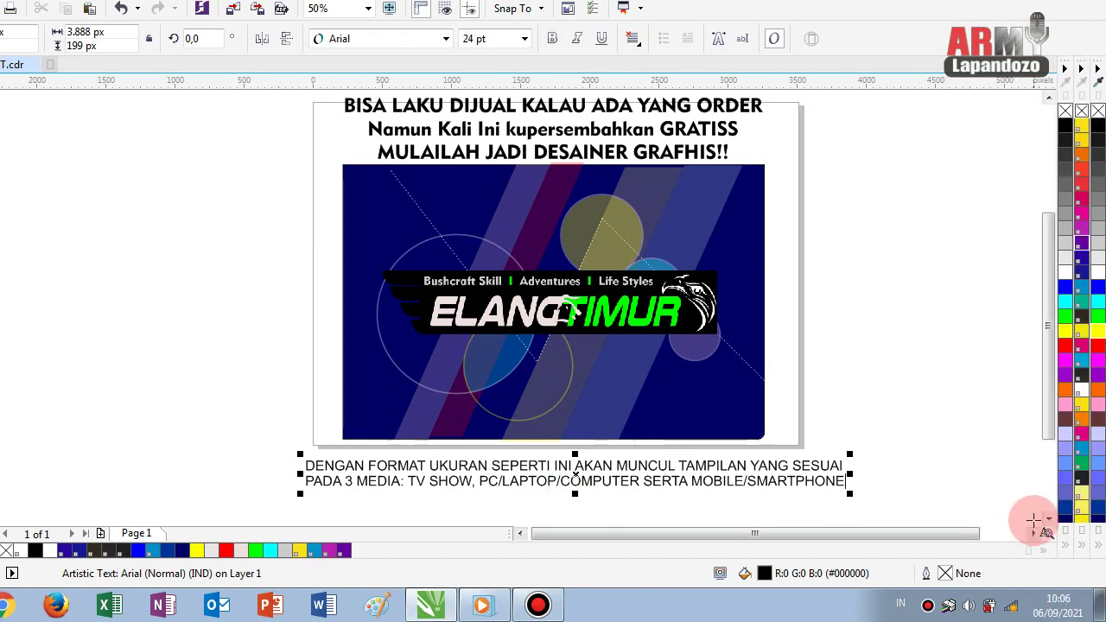
# - Add a third line to the note under the page: "BISA DITAMBAHKAN LOGO PADA POSISI YANG DIINGINKAN, SOCIAL MEDIA SERTA"
pyautogui.click(1048, 523)
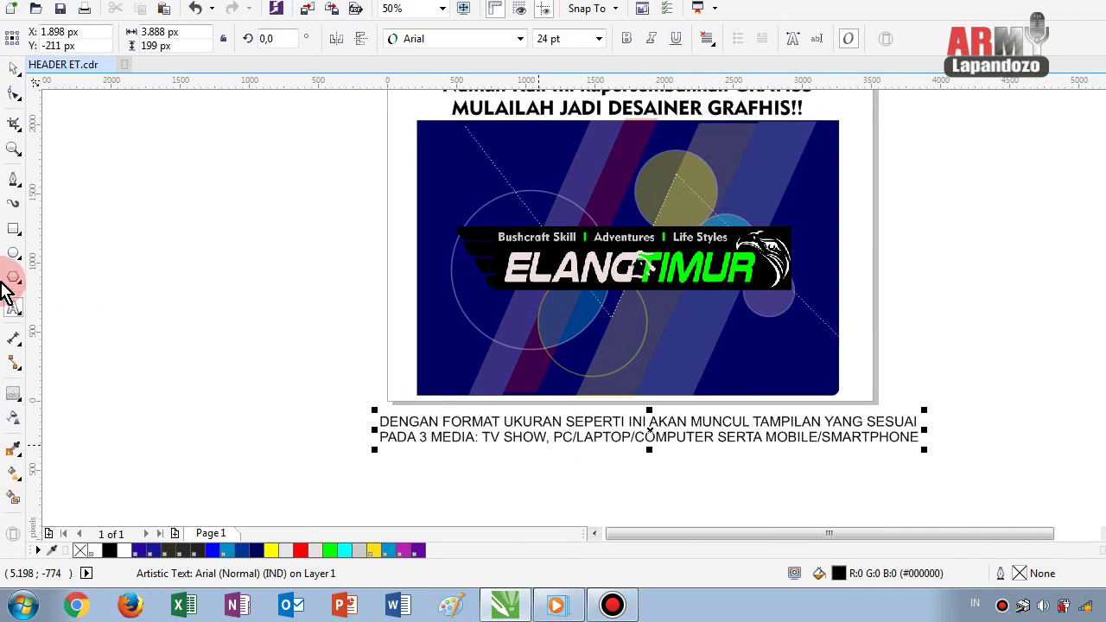
pyautogui.click(15, 310)
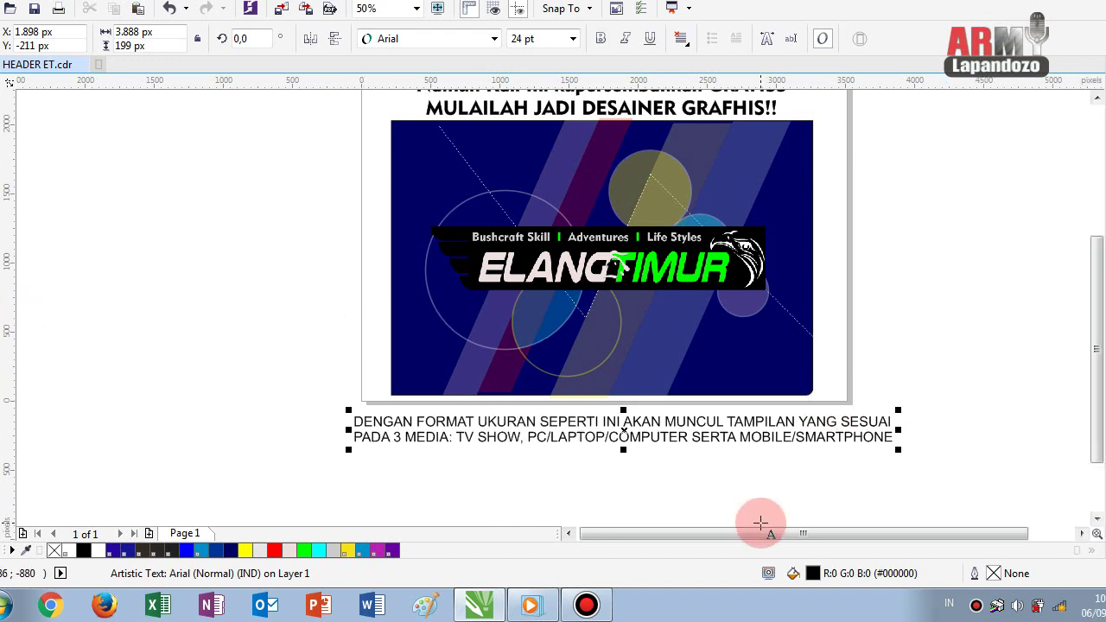
pyautogui.press('Return')
pyautogui.write('BISA D')
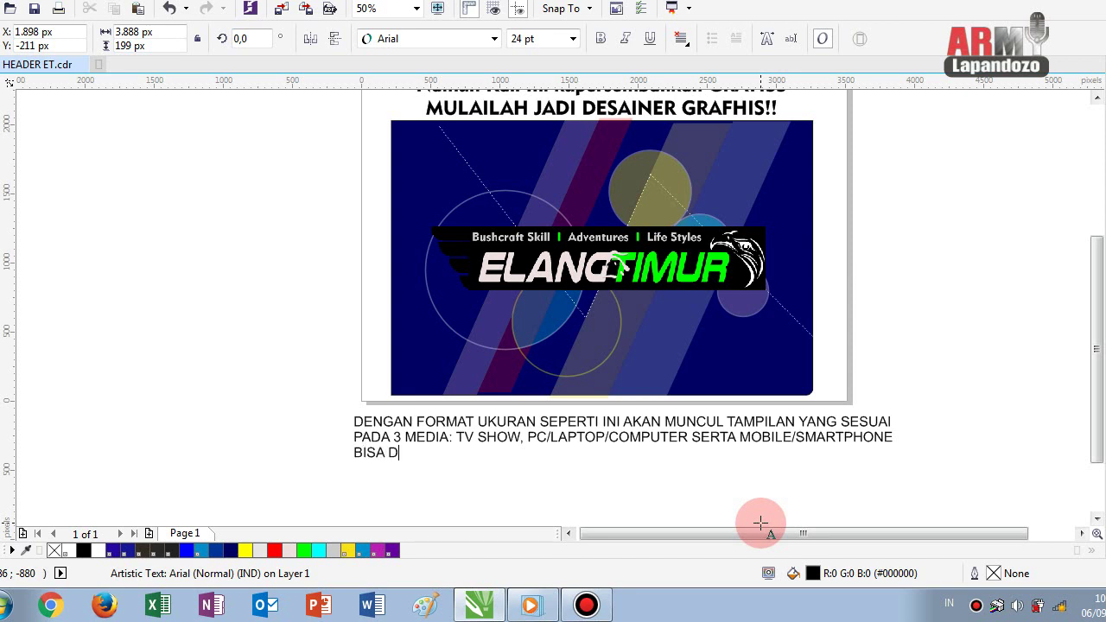
pyautogui.write('ITAMBAHKAN ')
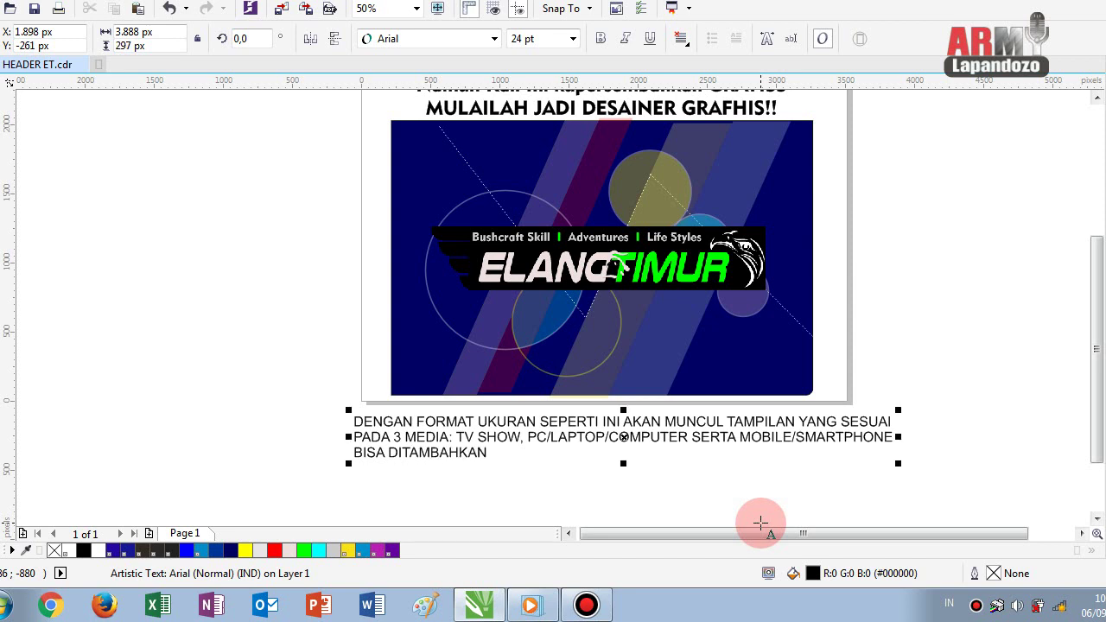
pyautogui.write('LOGO PADA P')
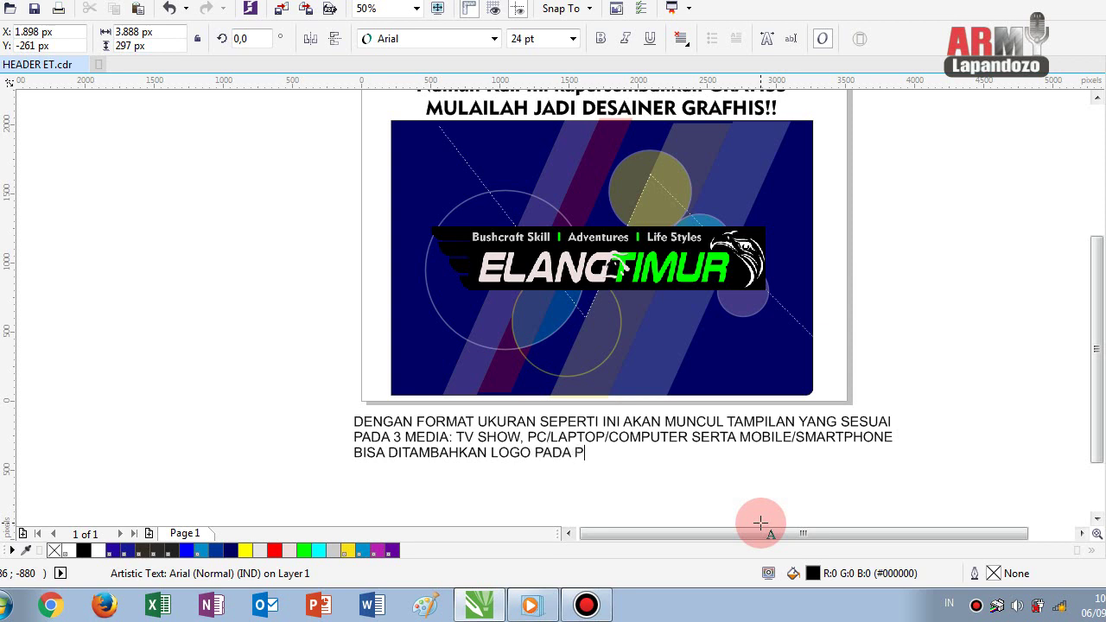
pyautogui.write('OSISI YANG DIINGI')
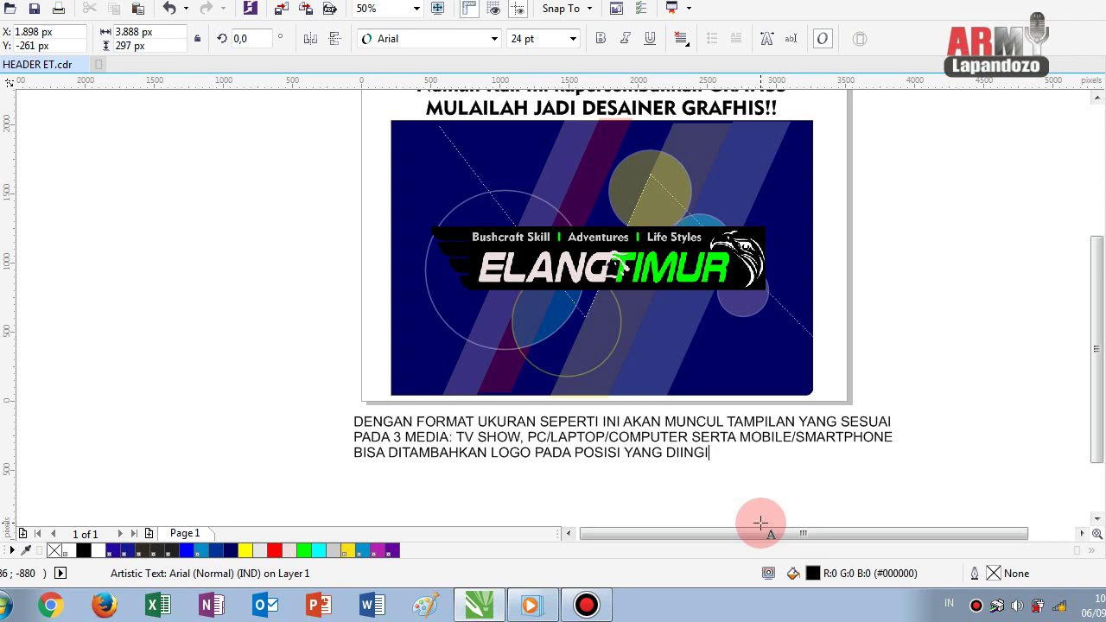
pyautogui.write('NKAN')
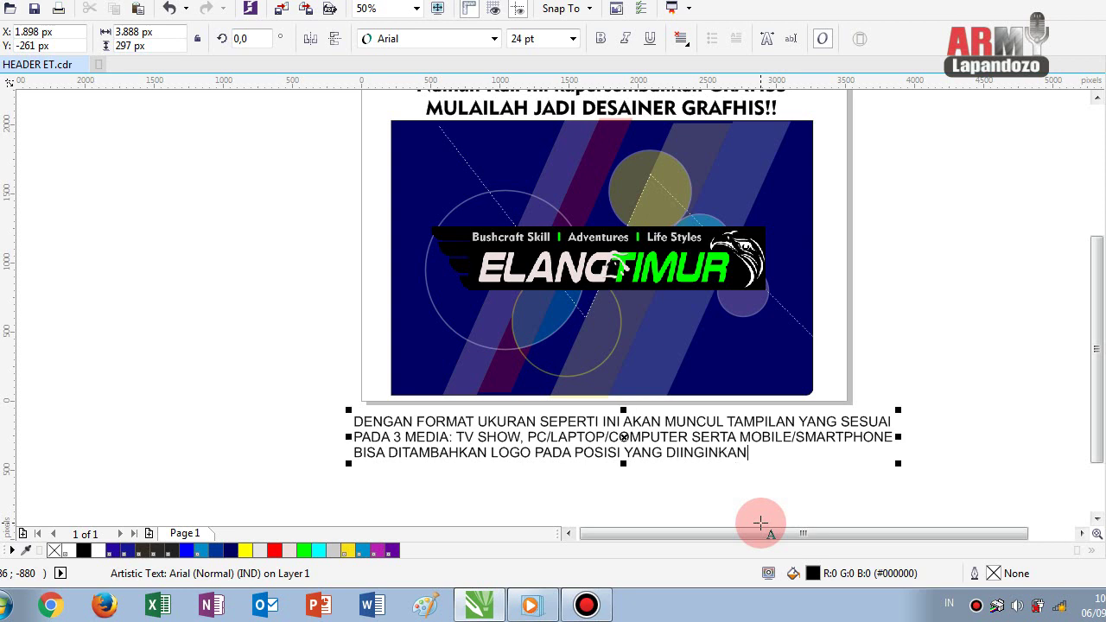
pyautogui.write(', SOCIA')
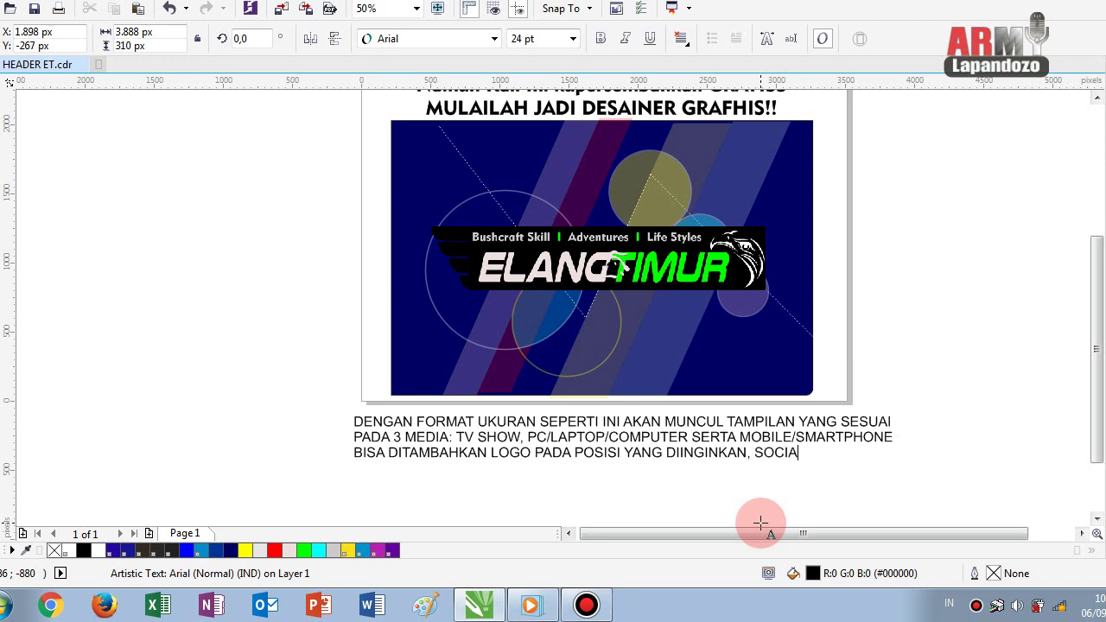
pyautogui.write('L MEDIA')
pyautogui.press('Escape')
pyautogui.write('SERTA')
# - Add a fourth line to the note reading "HAL-HAL LAIN YANG DIINGINKAN....."
pyautogui.press('Return')
pyautogui.write('HAL-HA')
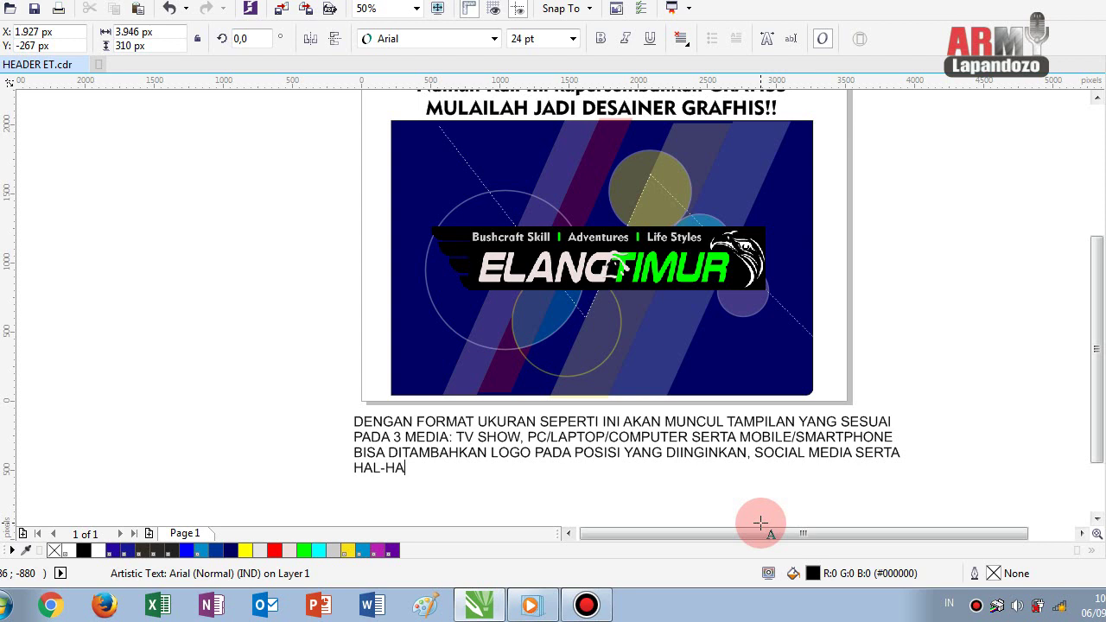
pyautogui.write('L LAIN YANG DIINGINKAN')
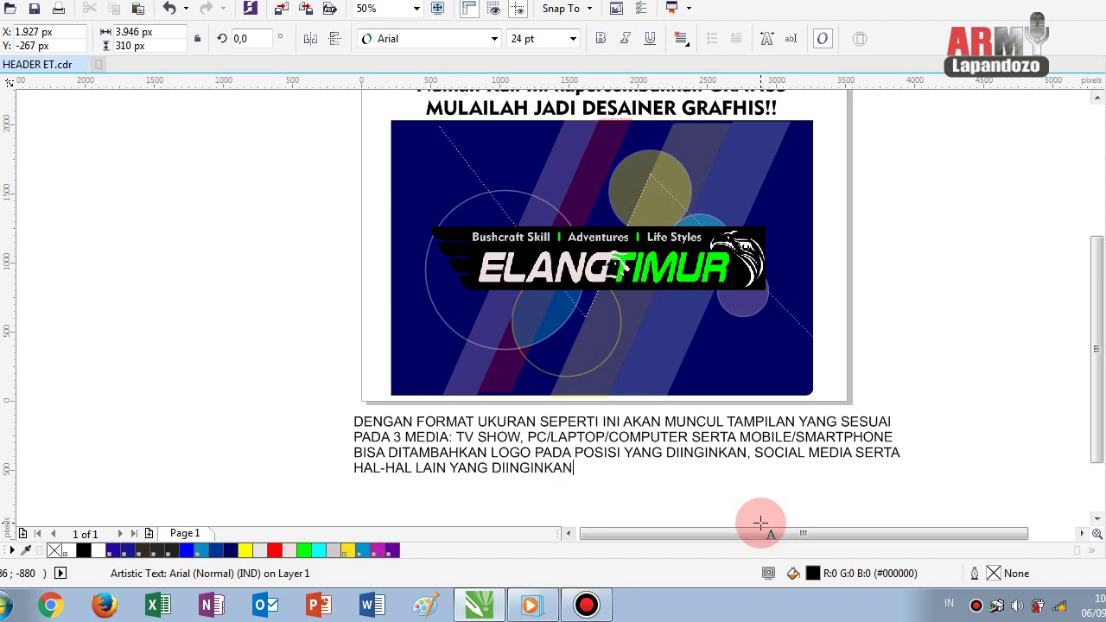
pyautogui.hotkey('ctrl', 'space')
pyautogui.write('.....')
# - Add a fifth line to the note: "SEPERTI INILAH HEADER YOUTUBER PROFESIONAL DIRANCANG PARA GRAFHICS DESIGNER"
pyautogui.press('Return')
pyautogui.write('SEPERTI')
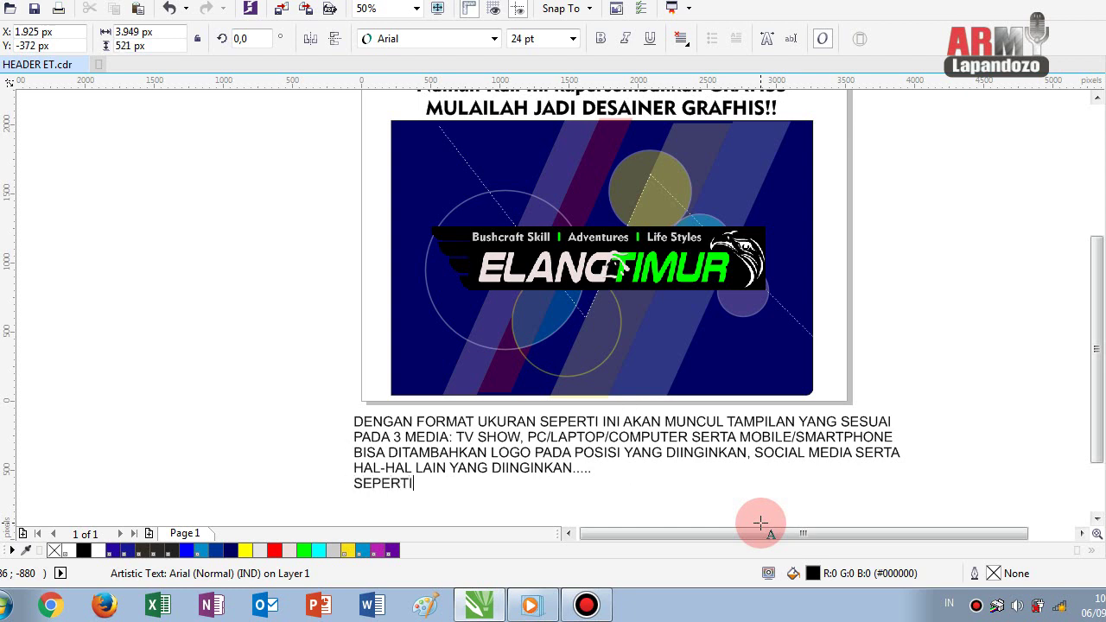
pyautogui.write(' INILAH')
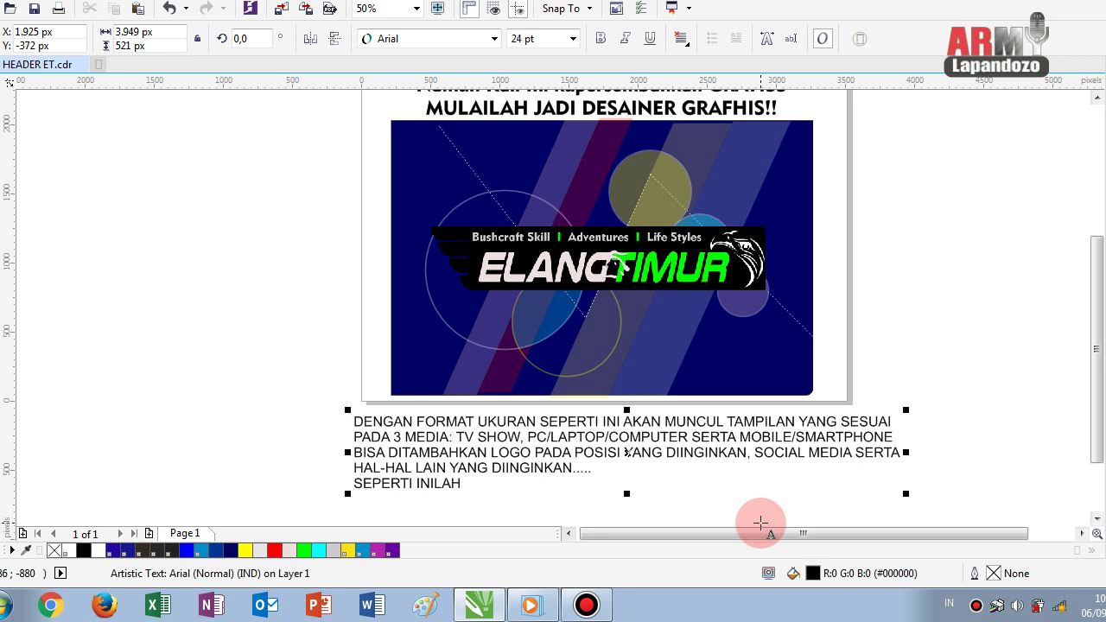
pyautogui.write(' HEADER')
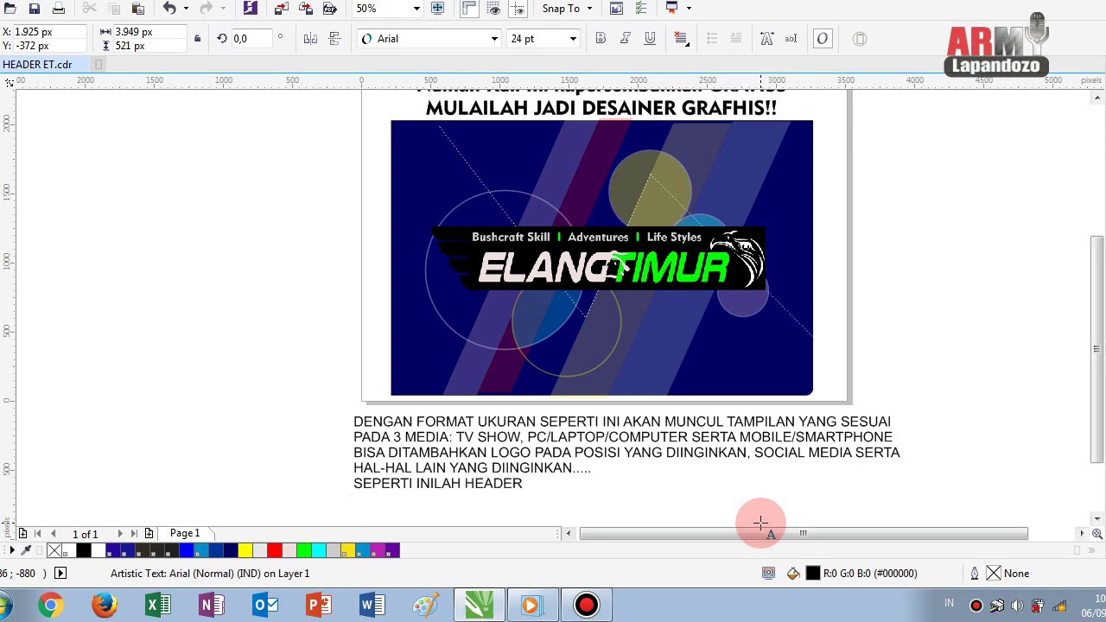
pyautogui.write(' YOUTUBER PROFES')
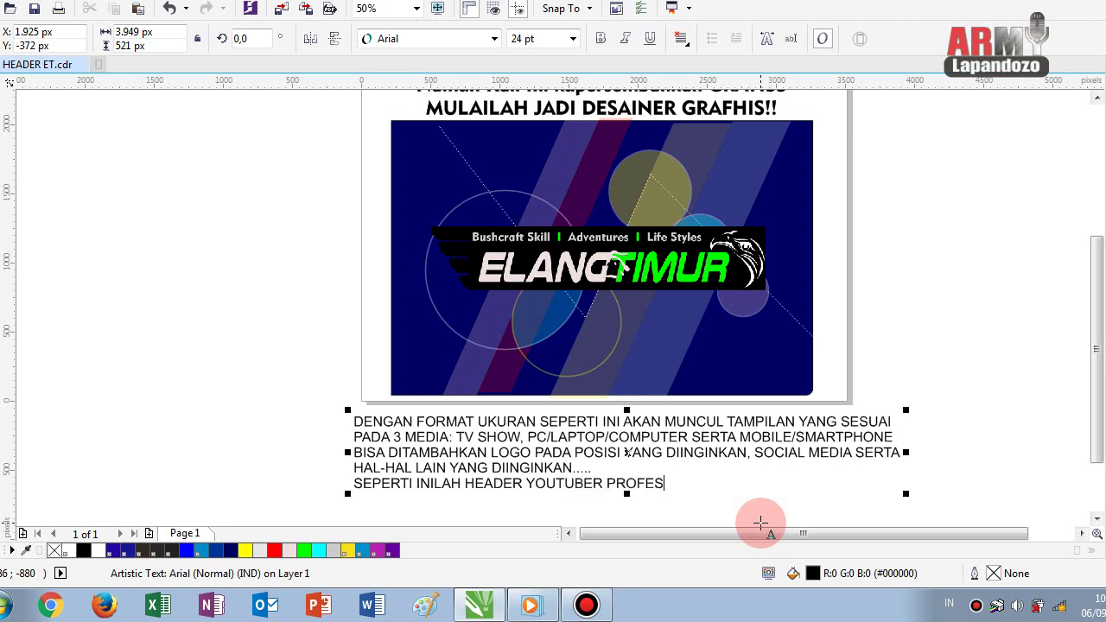
pyautogui.write('IONAL DI')
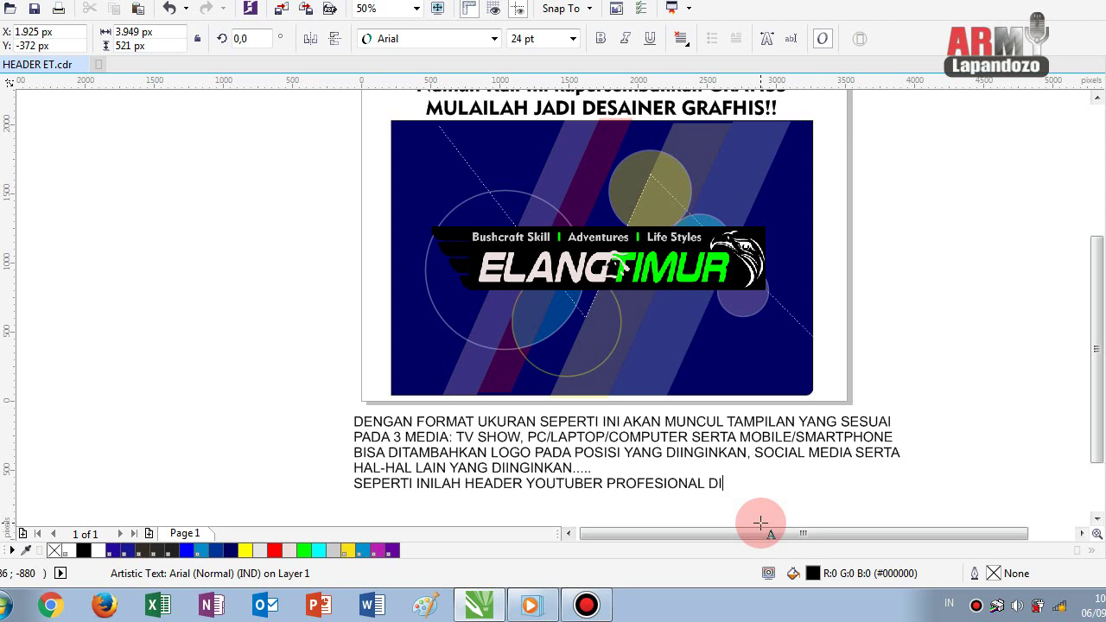
pyautogui.write('RANCANG PA')
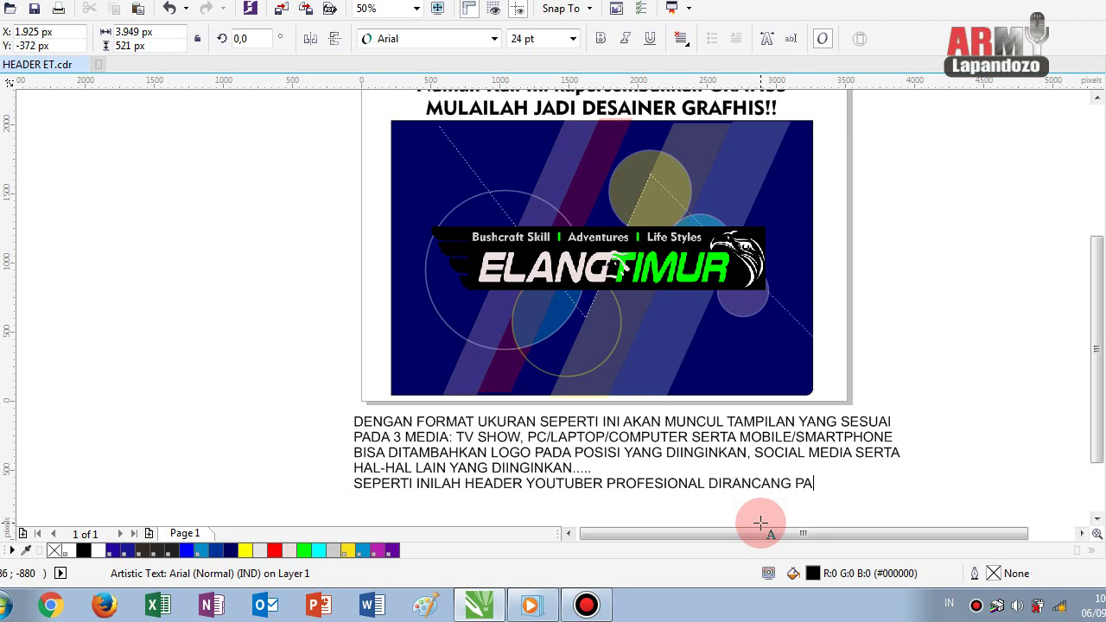
pyautogui.write('RA DESAINER')
pyautogui.press('BackSpace')
pyautogui.press('BackSpace')
pyautogui.press('BackSpace')
pyautogui.press('BackSpace')
pyautogui.press('BackSpace')
pyautogui.press('BackSpace')
pyautogui.press('BackSpace')
pyautogui.press('BackSpace')
pyautogui.write('GRAFH')
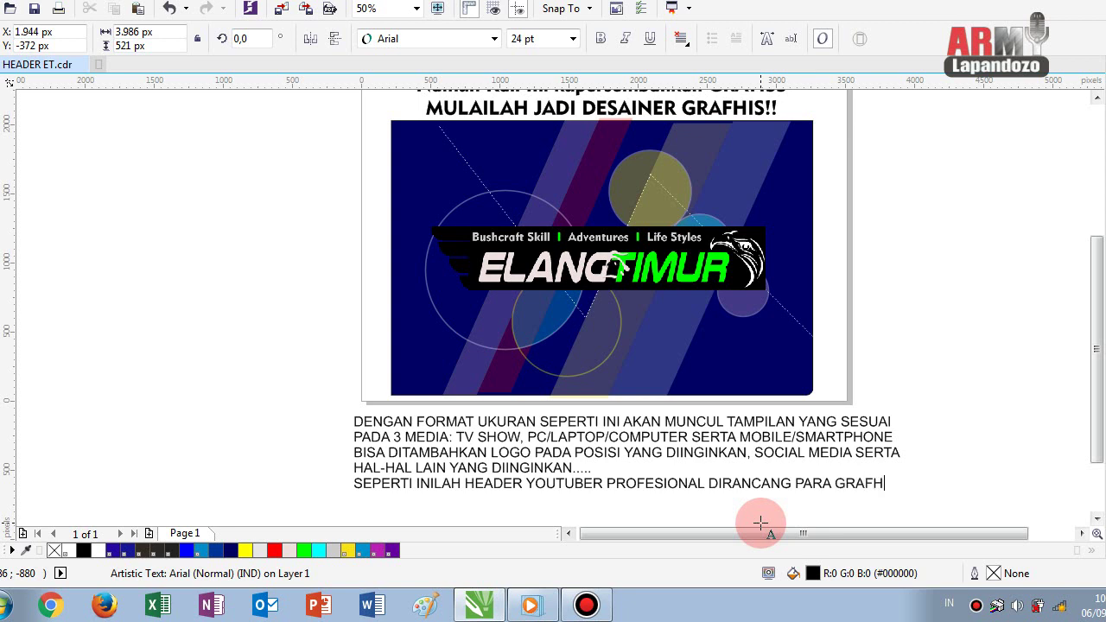
pyautogui.write('ICS DESIGNER')
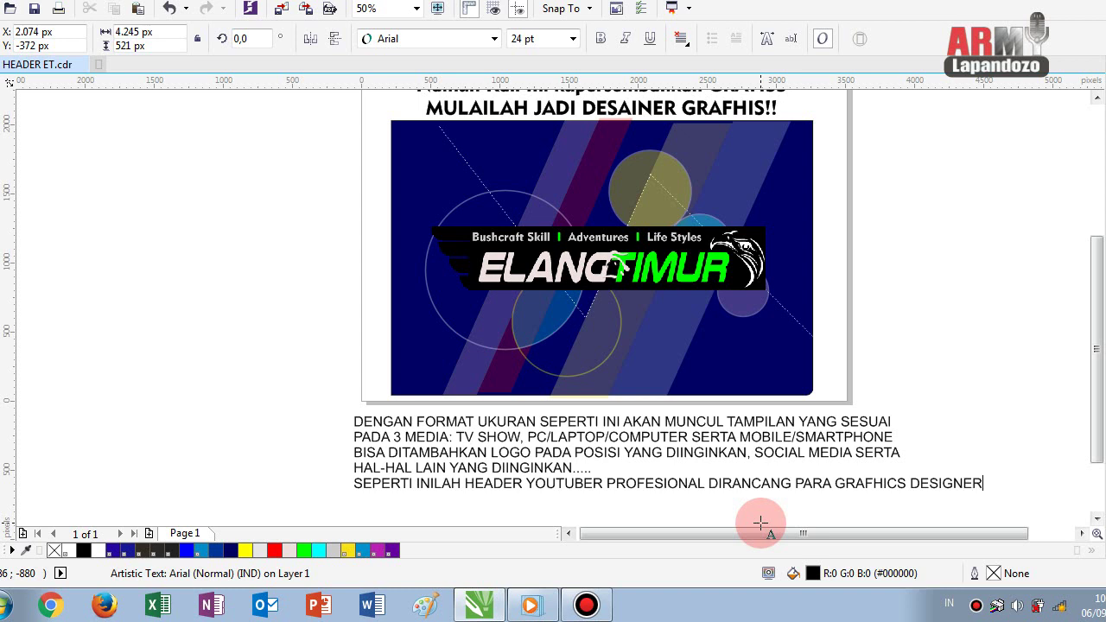
# - Close the note under the page with a last line reading "SALAM HANGAT......"
pyautogui.press('Escape')
pyautogui.press('Return')
pyautogui.write('SALAM HANGAT')
pyautogui.press('Escape')
pyautogui.write('......')
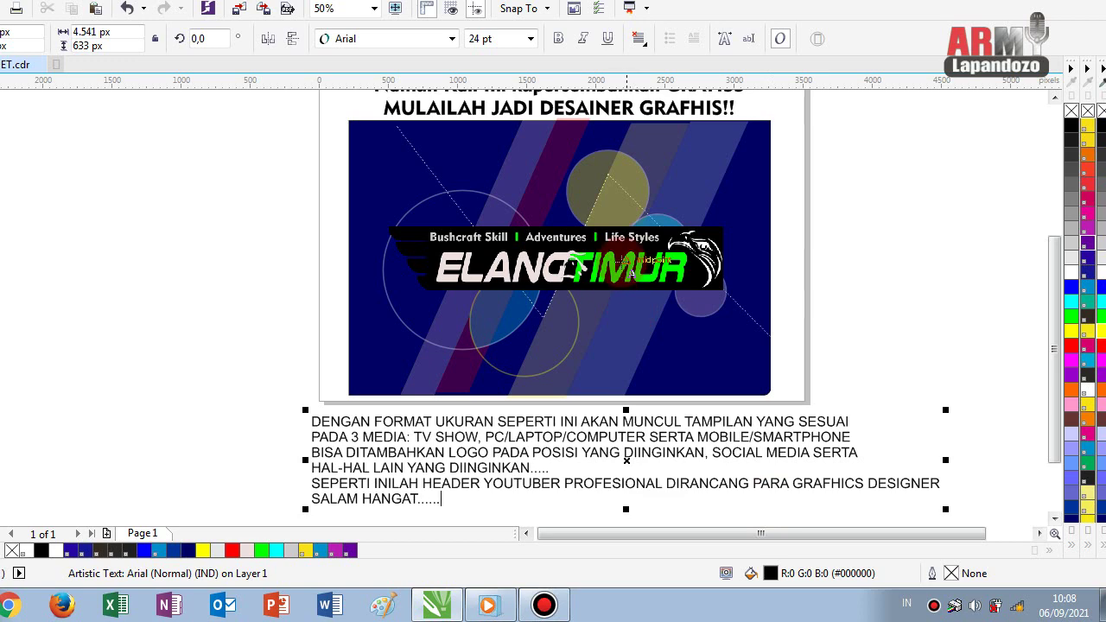
pyautogui.scroll(3, 618, 263)
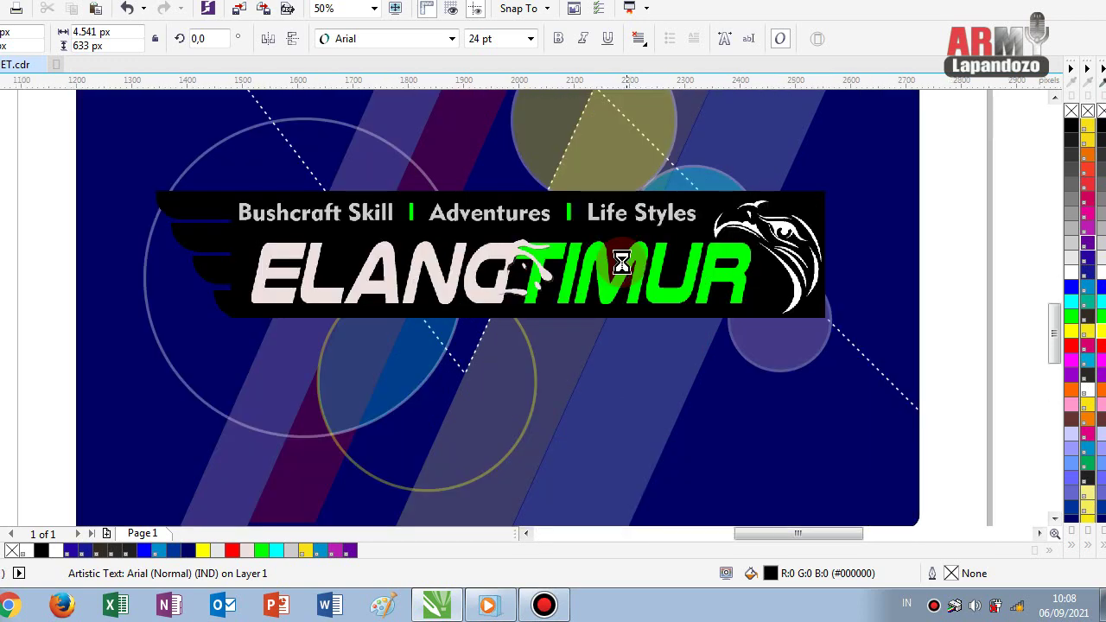
pyautogui.scroll(-3, 626, 266)
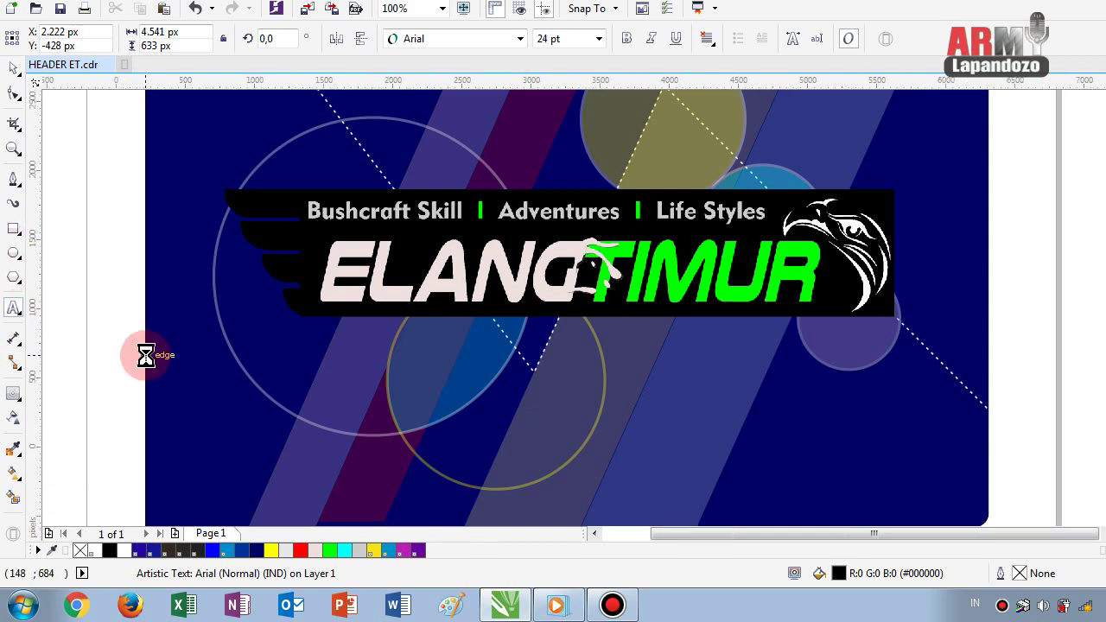
pyautogui.scroll(-1, 147, 354)
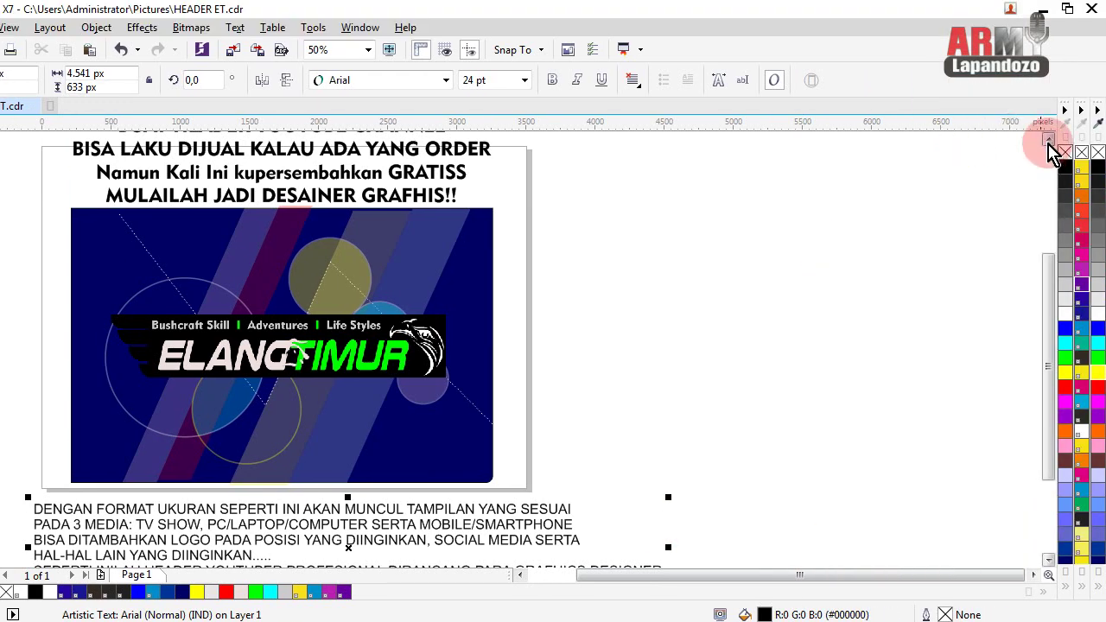
pyautogui.click(1048, 98)
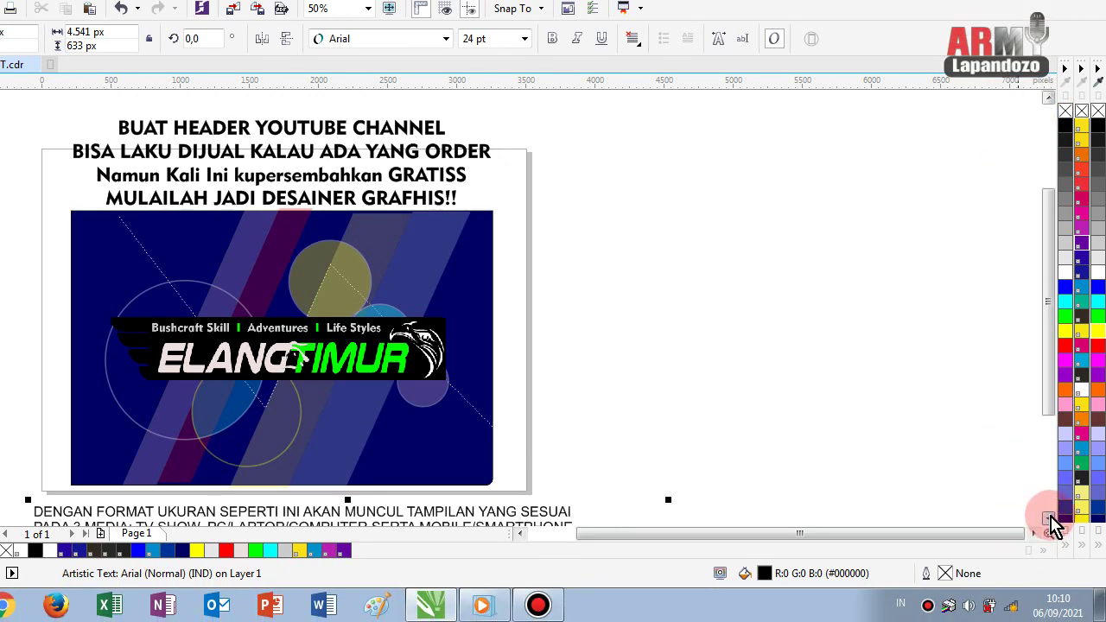
pyautogui.click(1047, 562)
pyautogui.click(1050, 520)
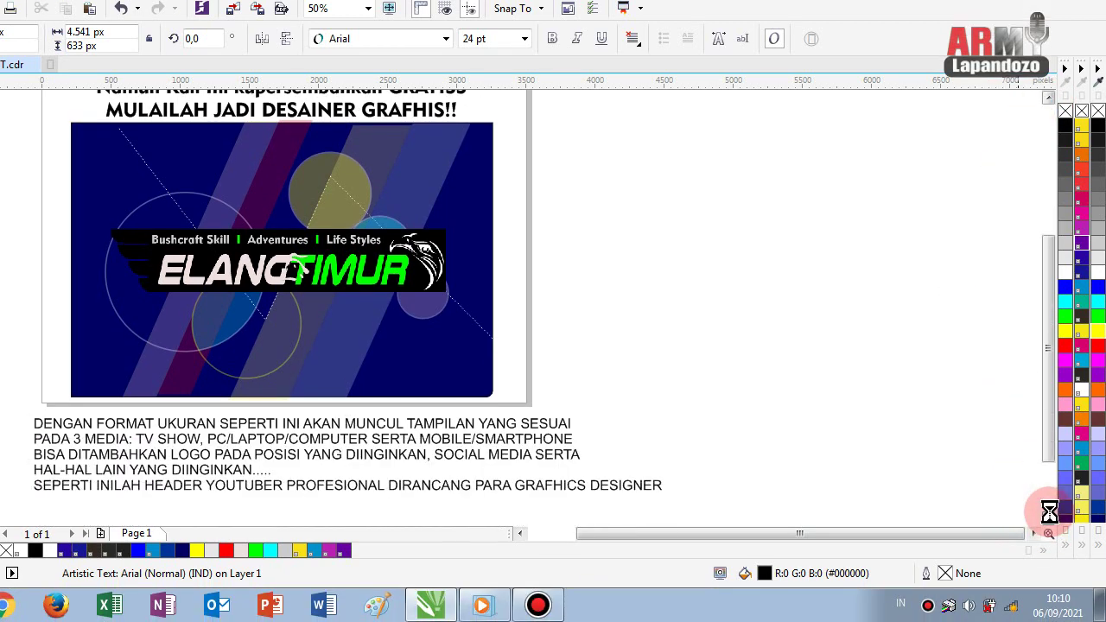
# - Replace the dots ending the note's fourth line with ", TERMASUK BACKGROUND FOTO CAKEP ANDA."
pyautogui.click(767, 424)
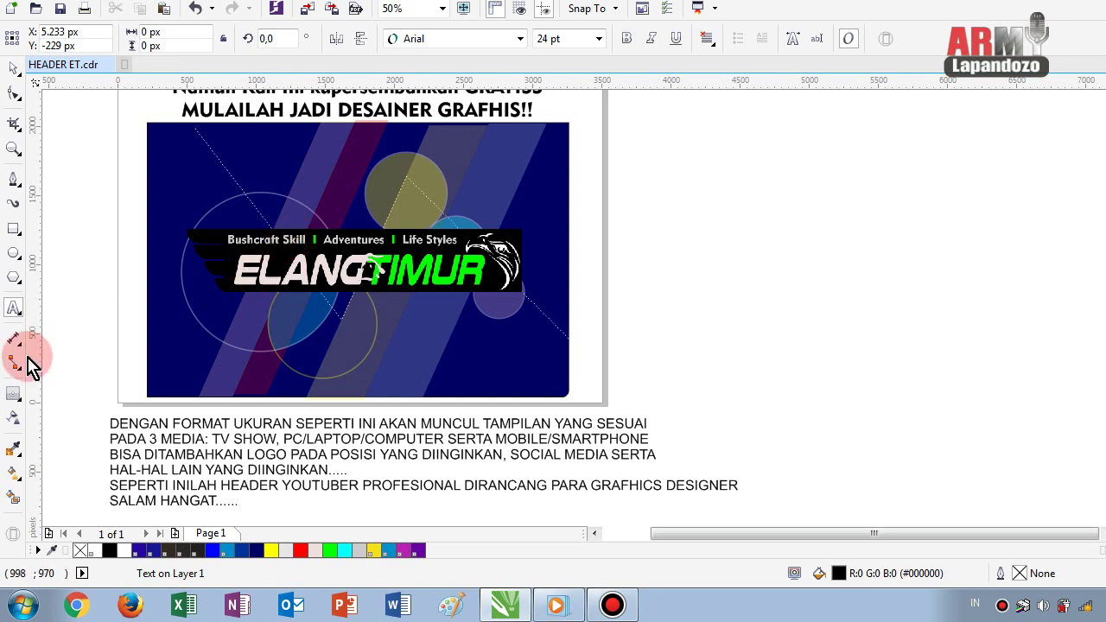
pyautogui.click(344, 467)
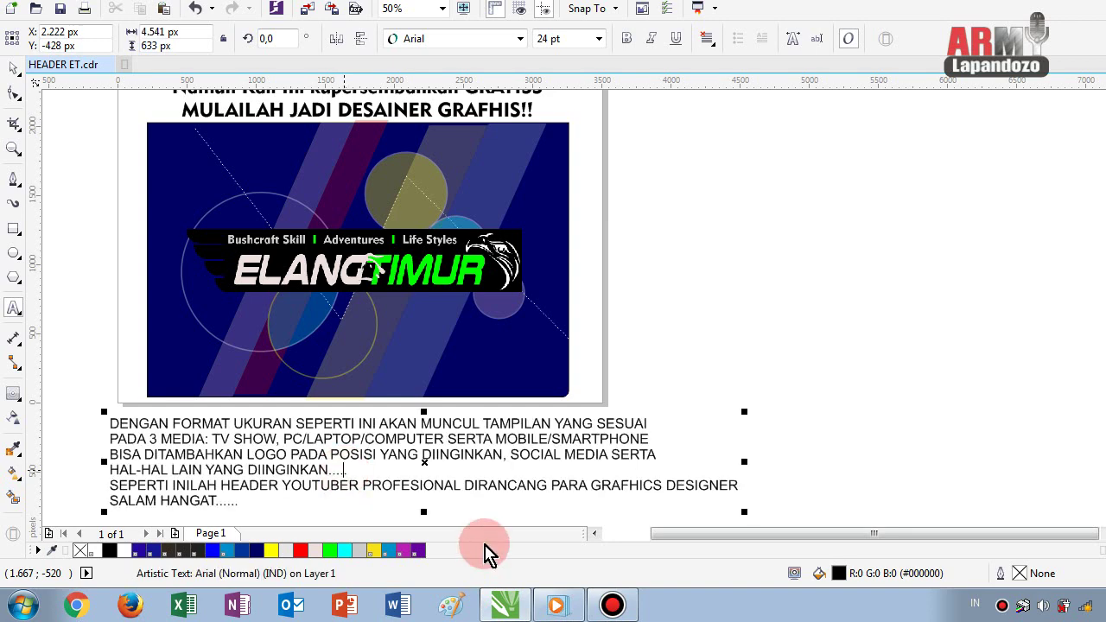
pyautogui.press('Escape')
pyautogui.press('BackSpace')
pyautogui.write(', TERMASUK BACGR')
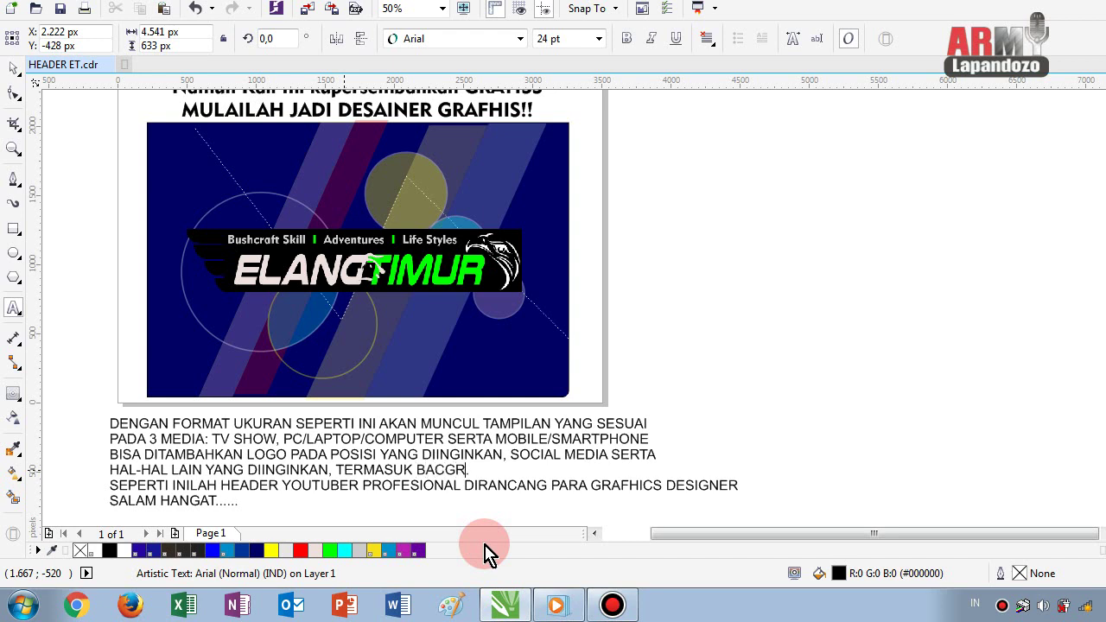
pyautogui.write('OUND.')
pyautogui.press('BackSpace')
pyautogui.write('F')
pyautogui.press('BackSpace')
pyautogui.write('OTO CAKEP ANDA.')
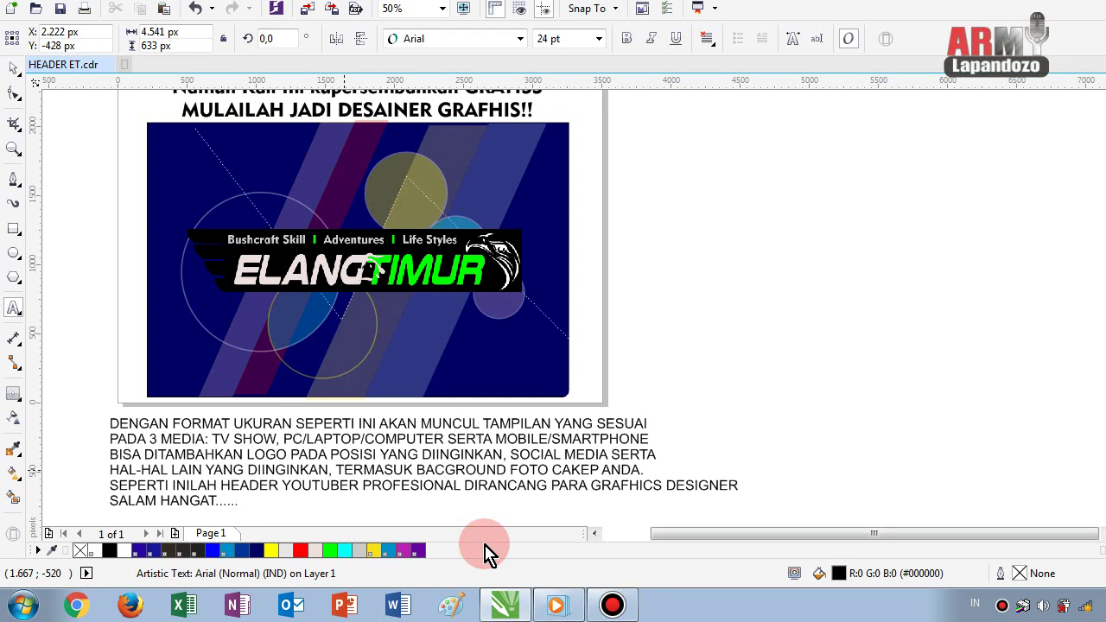
pyautogui.write('K')
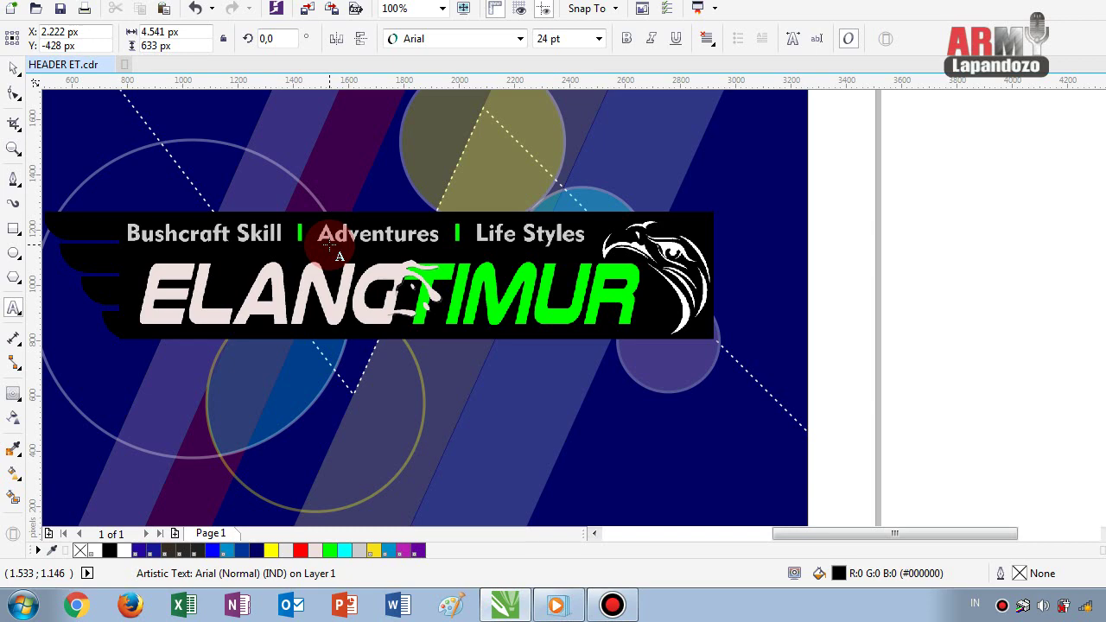
pyautogui.scroll(-1, 340, 255)
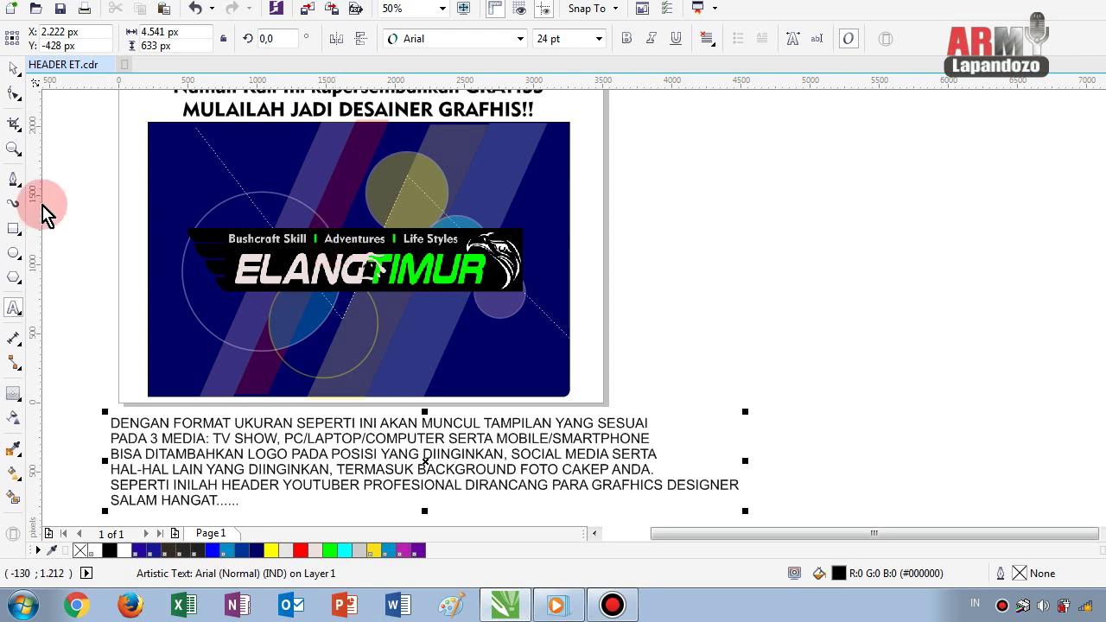
pyautogui.click(16, 306)
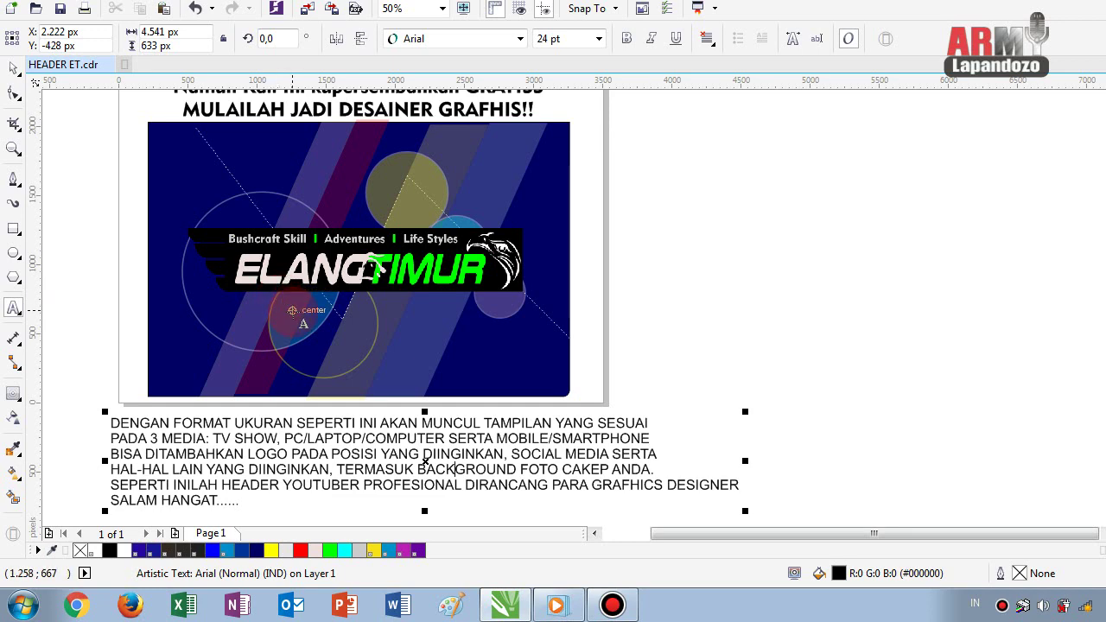
pyautogui.scroll(2, 229, 294)
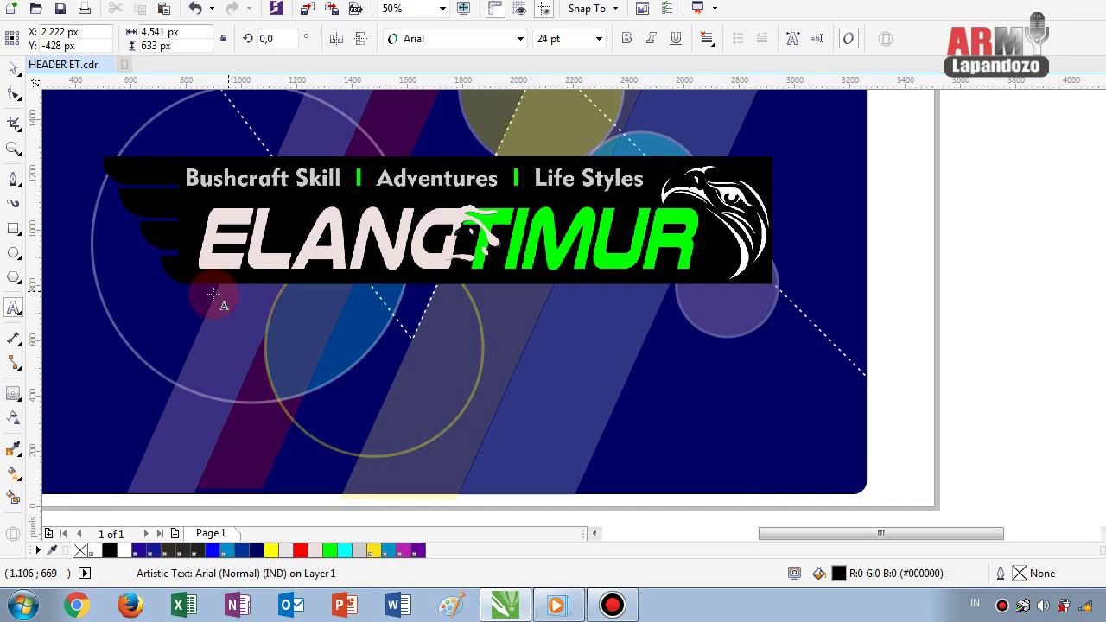
pyautogui.scroll(-2, 215, 294)
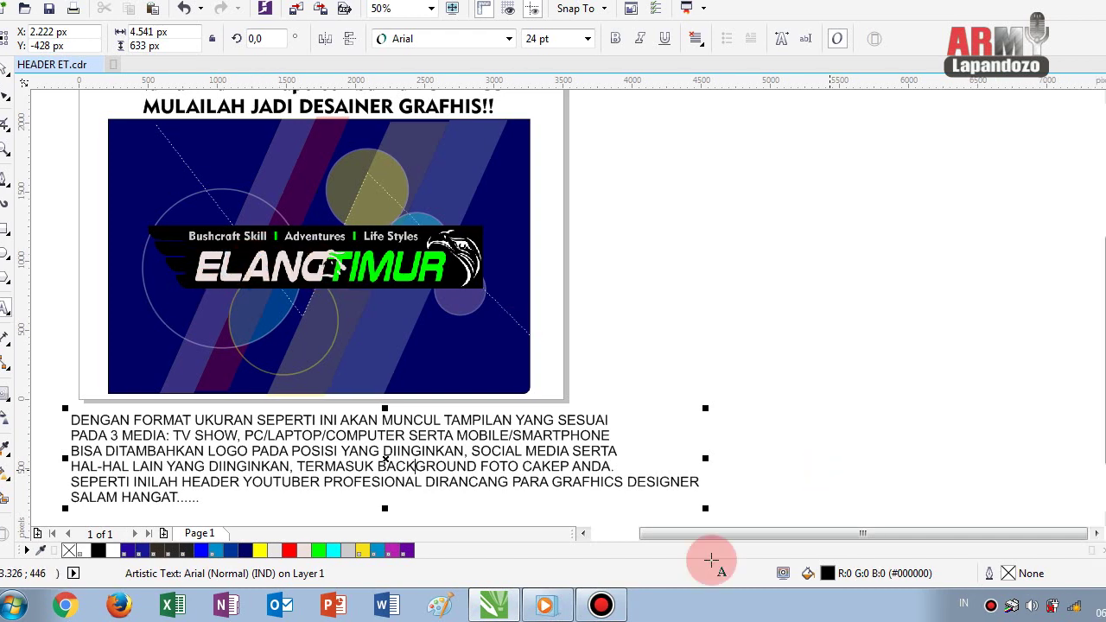
pyautogui.click(592, 615)
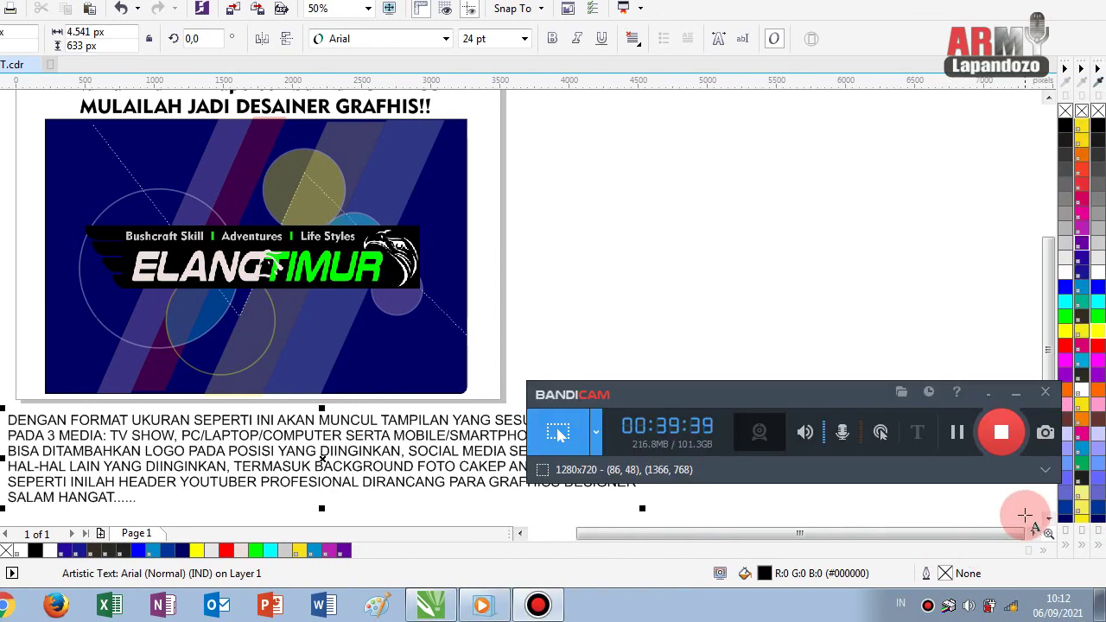